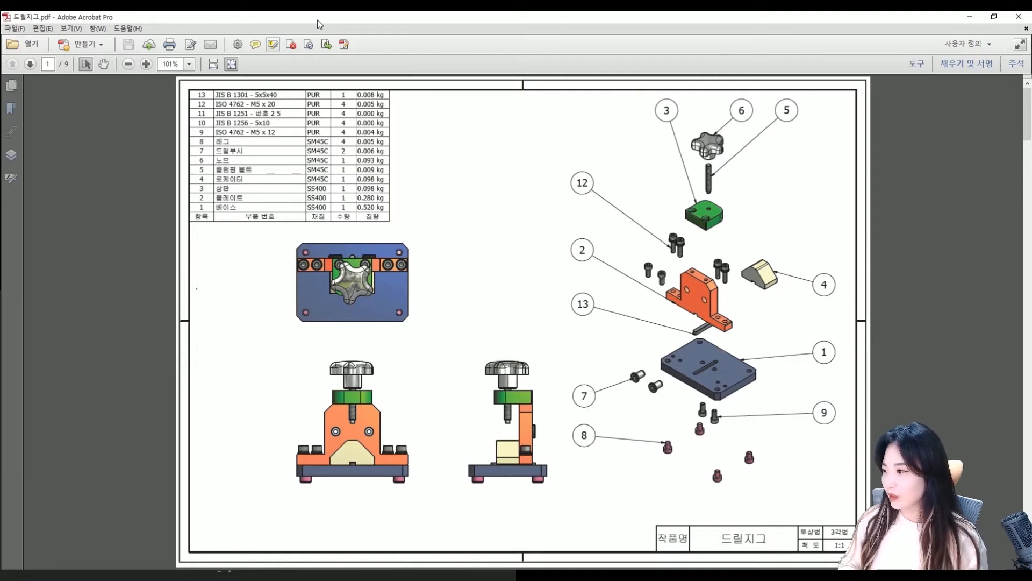
Step: Arrange the drill jig PDF drawing and Autodesk Inventor side by side, each filling half of the screen
{"action": "key", "text": "super+Right"}
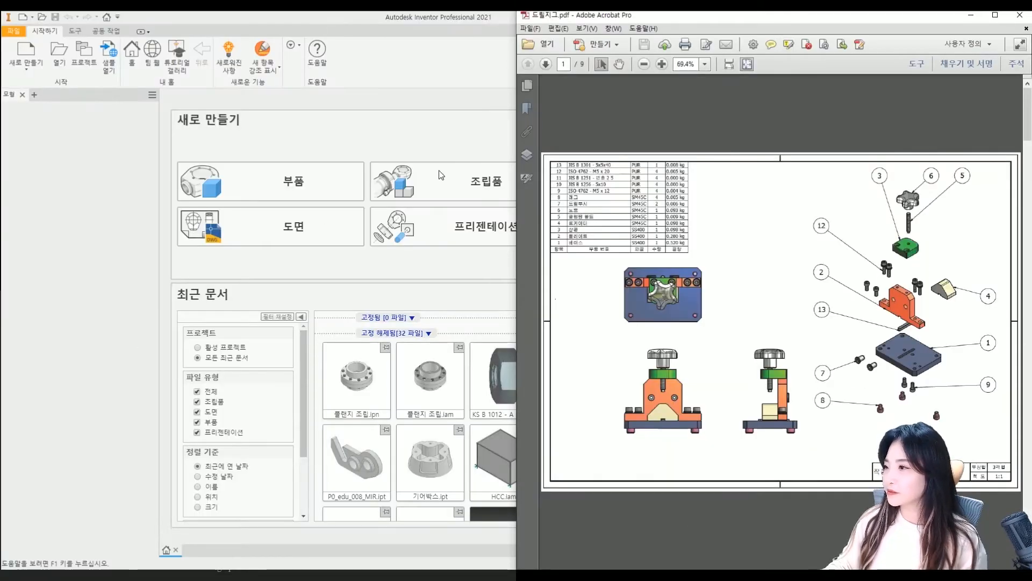
{"action": "left_click", "coordinate": [427, 119]}
{"action": "key", "text": "super+Left"}
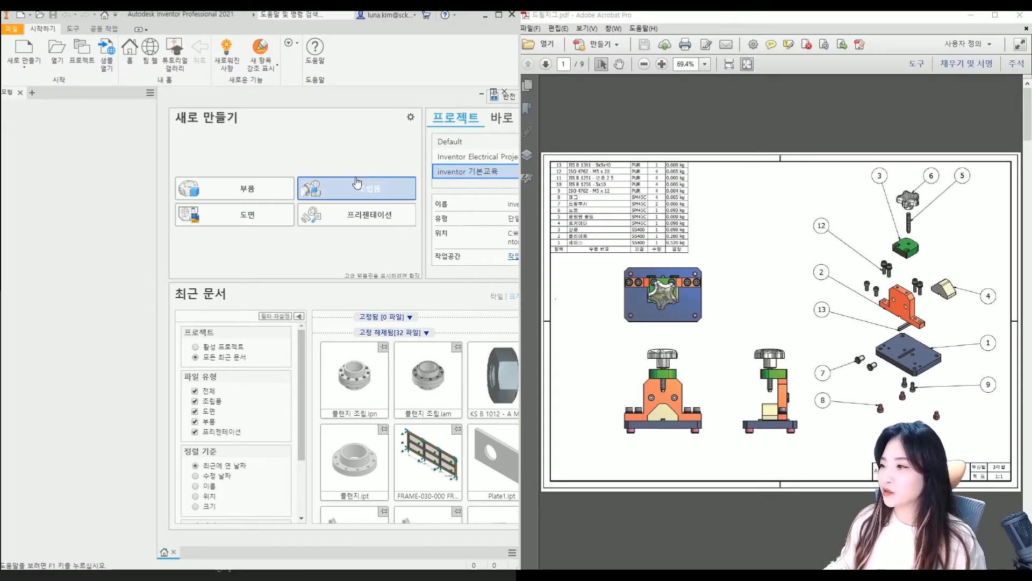
Step: Create a new assembly from the Standard.iam template and narrow the model browser to enlarge the graphics area
{"action": "left_click", "coordinate": [22, 53]}
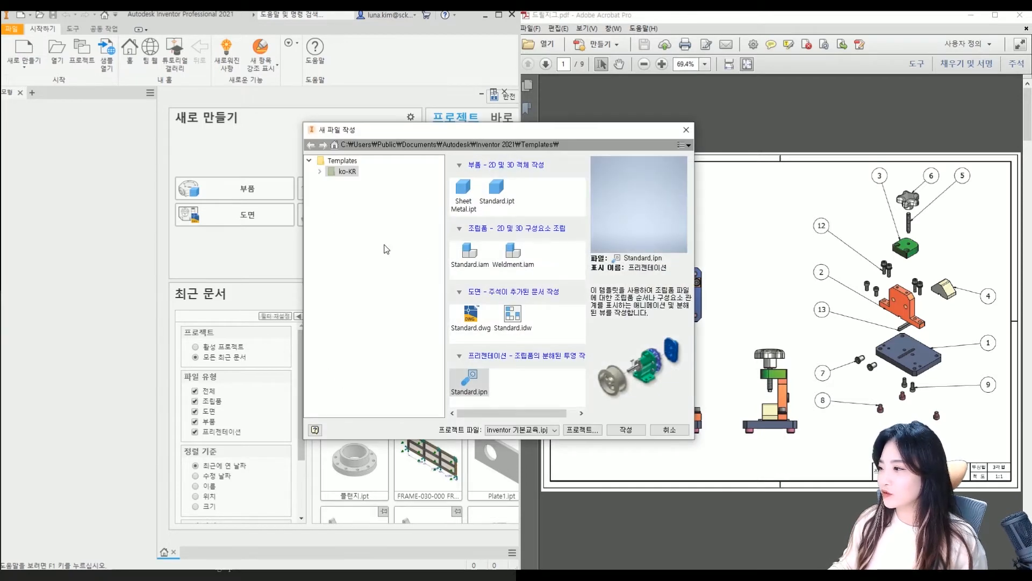
{"action": "left_click", "coordinate": [468, 252]}
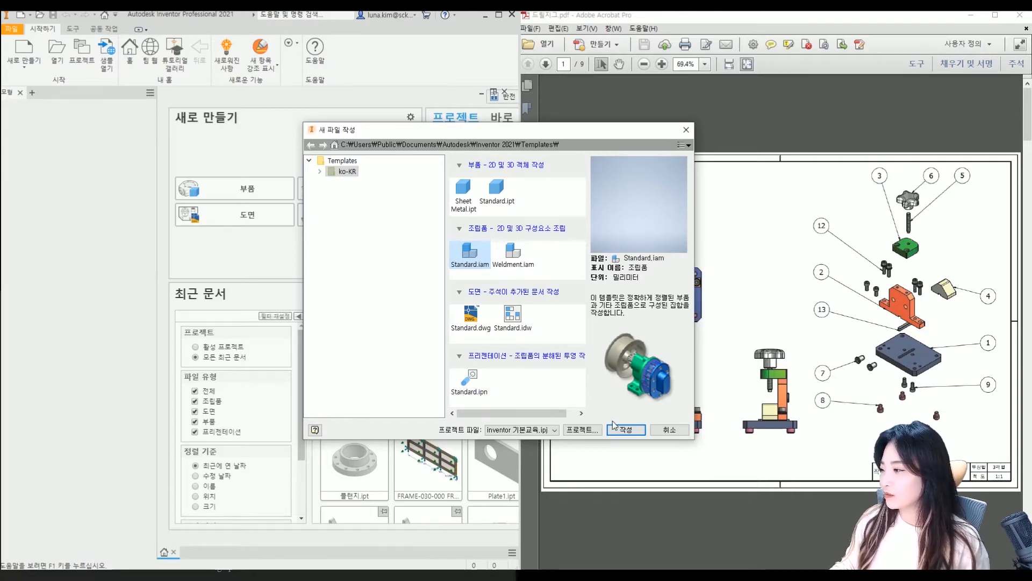
{"action": "left_click", "coordinate": [624, 430]}
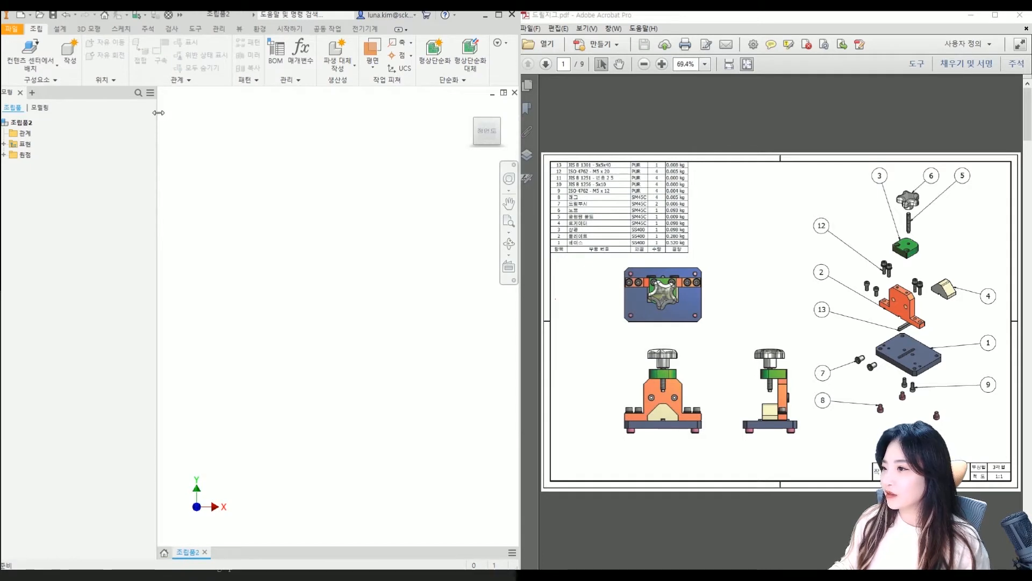
{"action": "left_click_drag", "start_coordinate": [158, 121], "coordinate": [103, 113]}
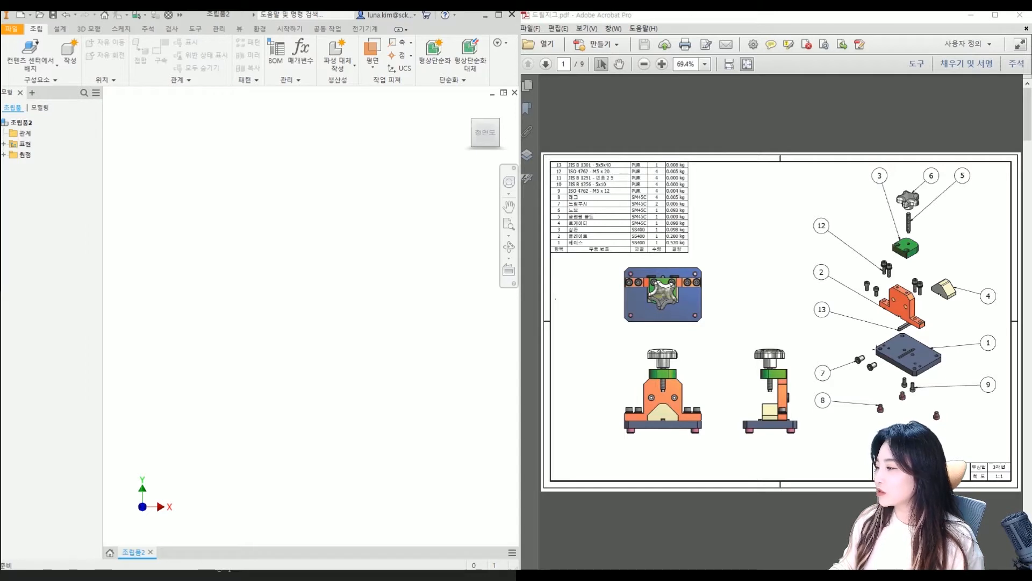
Step: Start placing a component and load the part 1.베이스 from the 드릴지그 folder
{"action": "left_click", "coordinate": [52, 67]}
{"action": "left_click", "coordinate": [125, 125]}
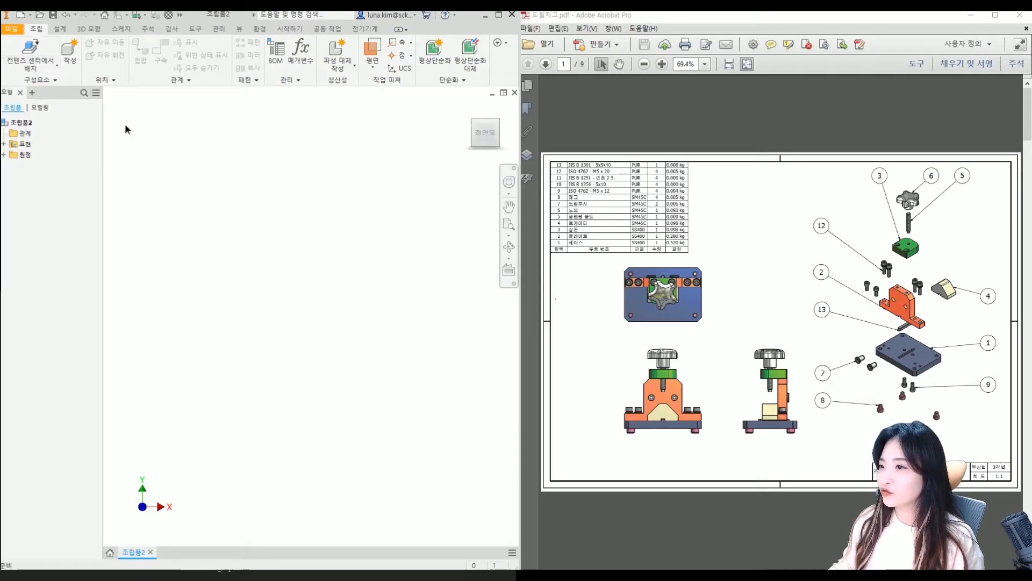
{"action": "left_click", "coordinate": [51, 67]}
{"action": "left_click", "coordinate": [53, 82]}
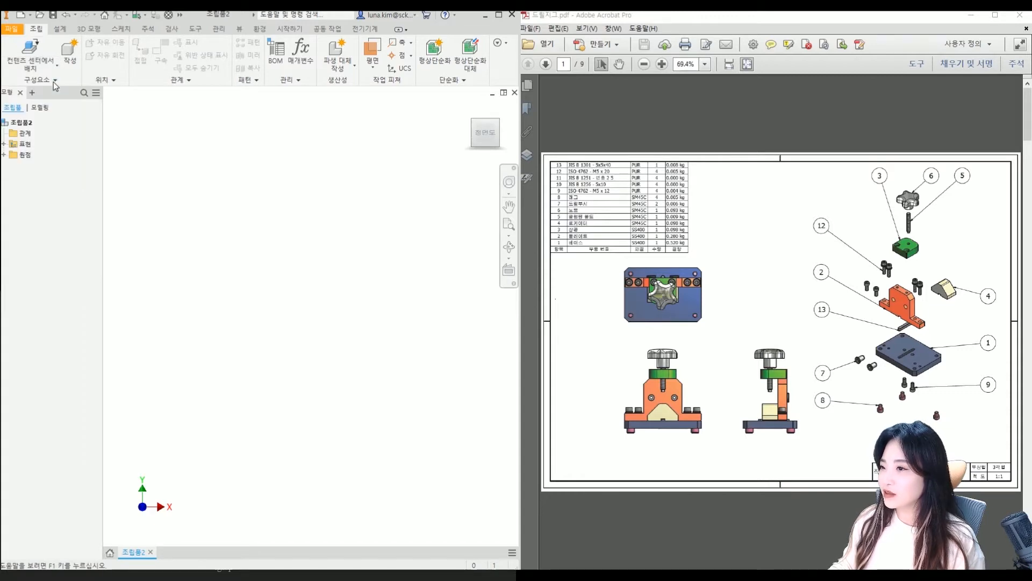
{"action": "left_click_drag", "start_coordinate": [388, 187], "coordinate": [224, 152]}
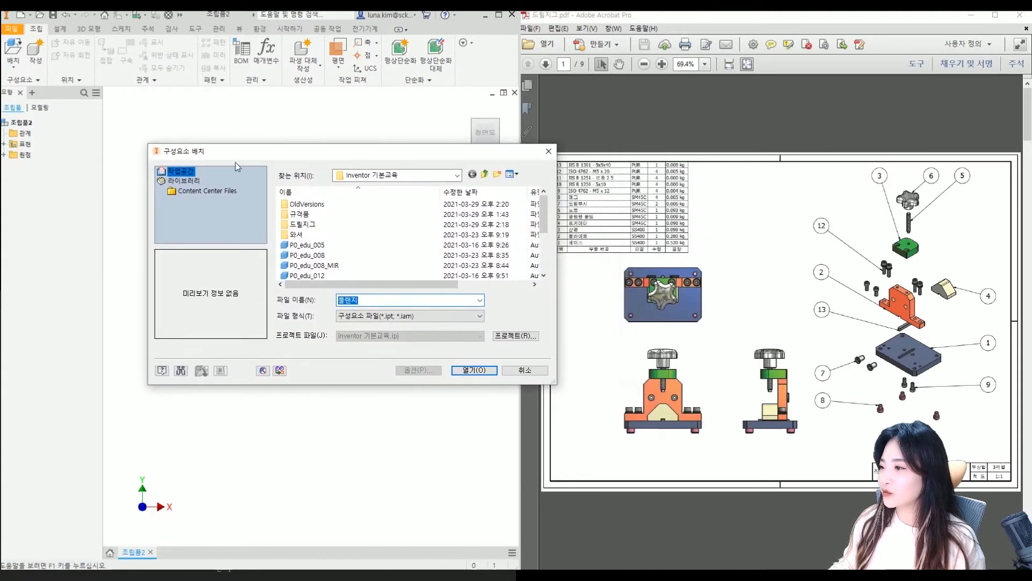
{"action": "double_click", "coordinate": [309, 225]}
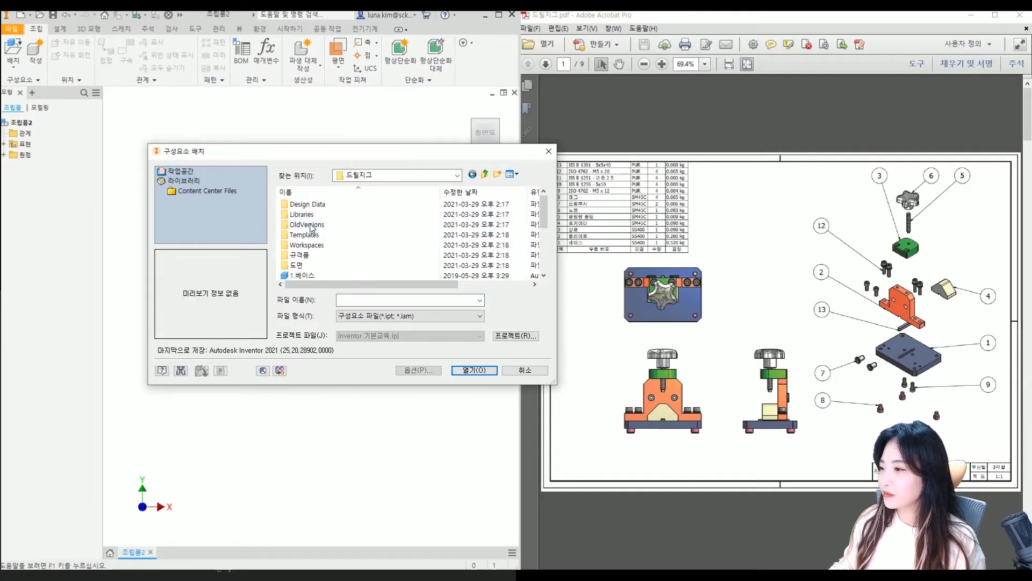
{"action": "left_click_drag", "start_coordinate": [339, 155], "coordinate": [311, 130]}
{"action": "scroll", "coordinate": [322, 195], "scroll_direction": "down", "scroll_amount": 2}
{"action": "scroll", "coordinate": [308, 203], "scroll_direction": "up", "scroll_amount": 2}
{"action": "left_click", "coordinate": [284, 250]}
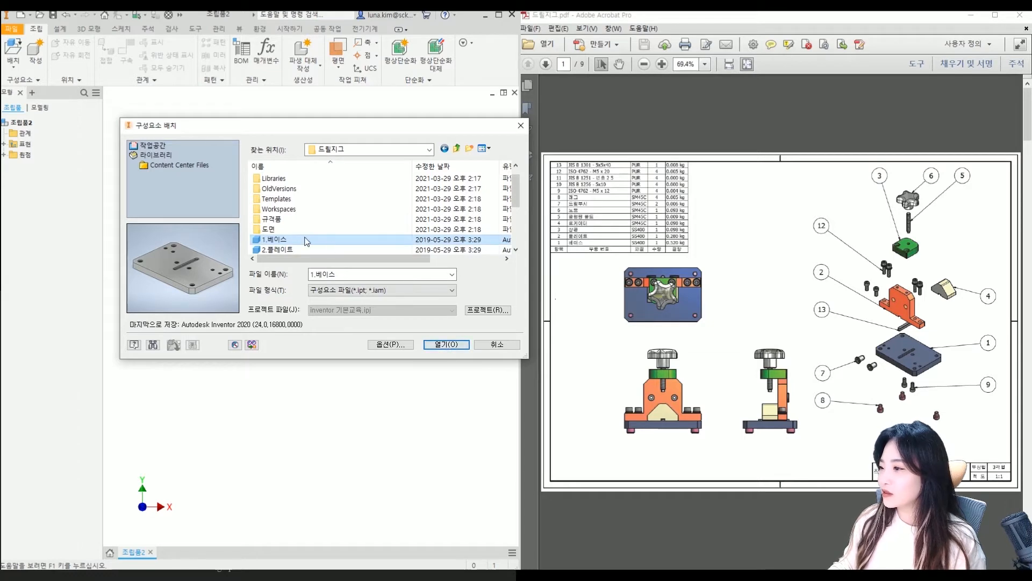
{"action": "left_click", "coordinate": [446, 344]}
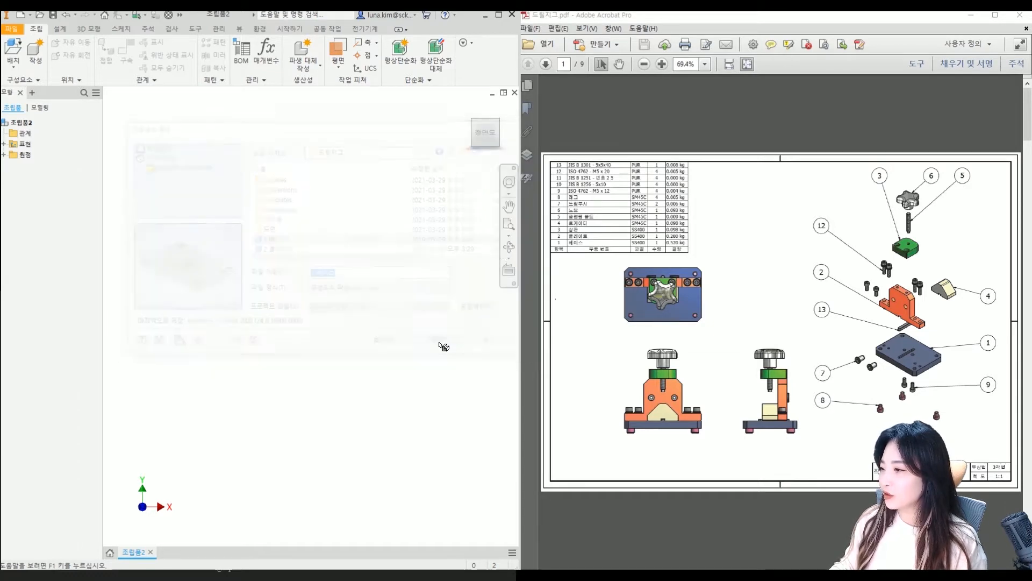
Step: Place one instance of the base at a free position in the assembly and end the placement
{"action": "scroll", "coordinate": [325, 337], "scroll_direction": "down", "scroll_amount": 3}
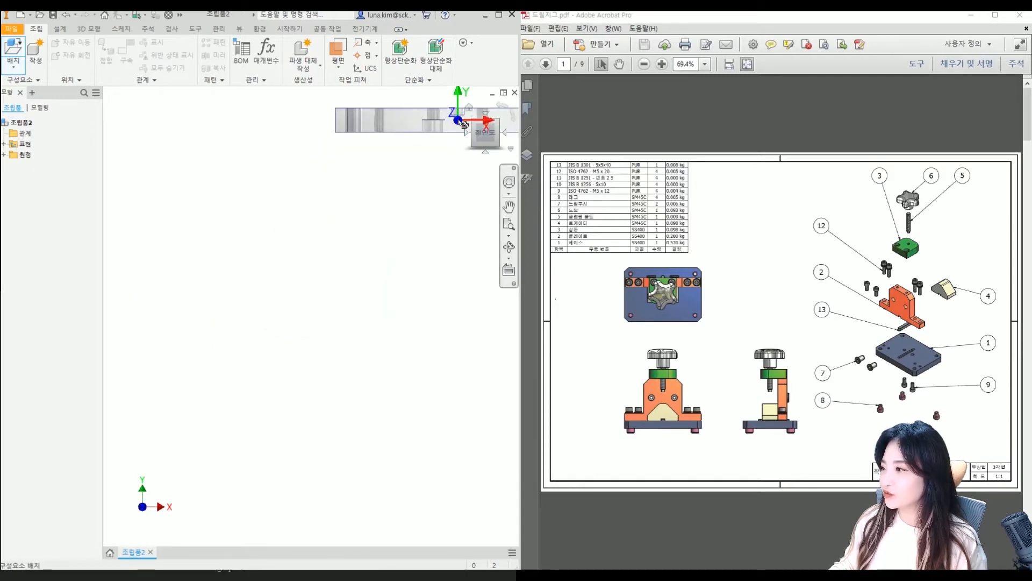
{"action": "left_click", "coordinate": [468, 110]}
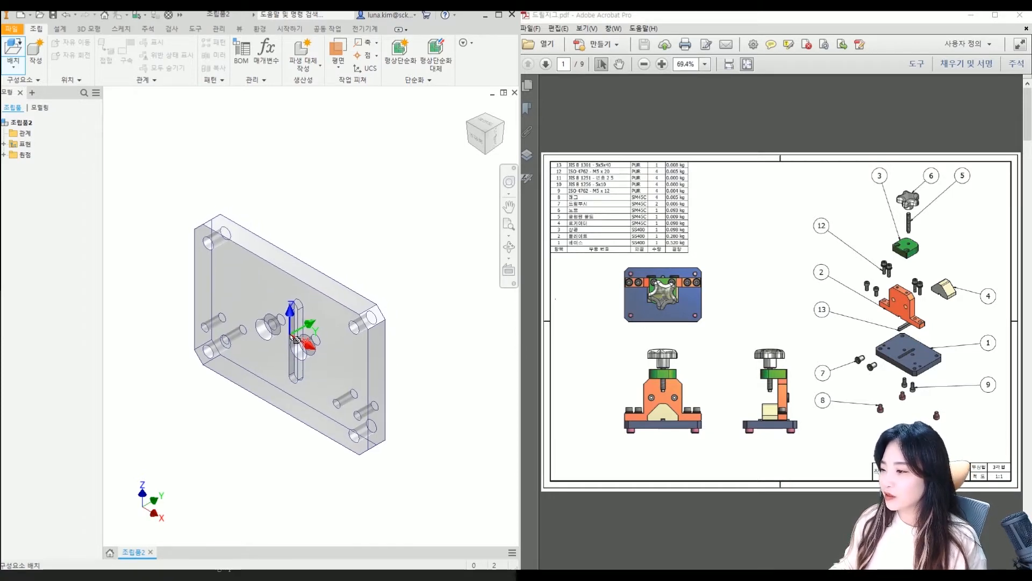
{"action": "right_click", "coordinate": [295, 340]}
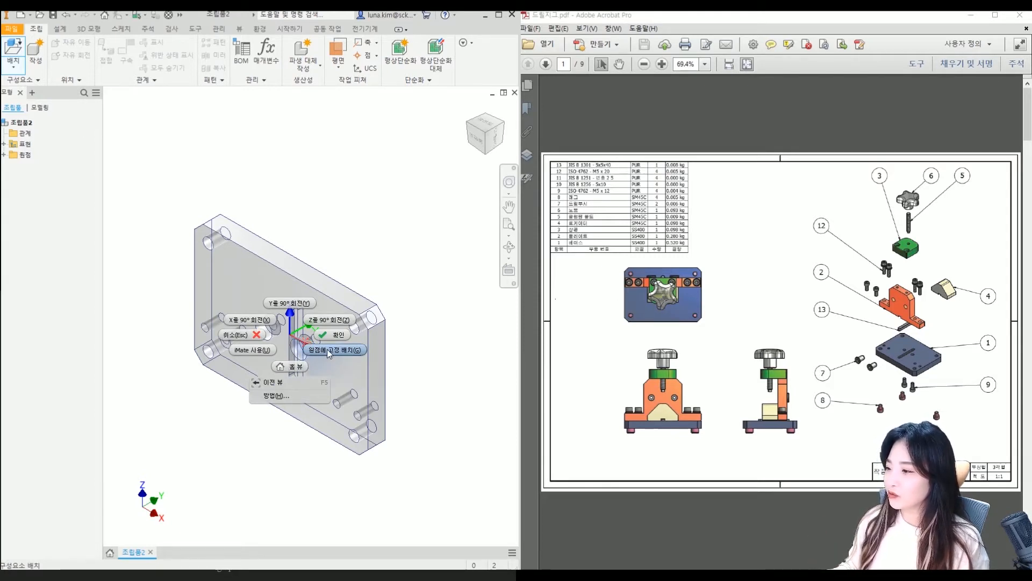
{"action": "left_click", "coordinate": [225, 471]}
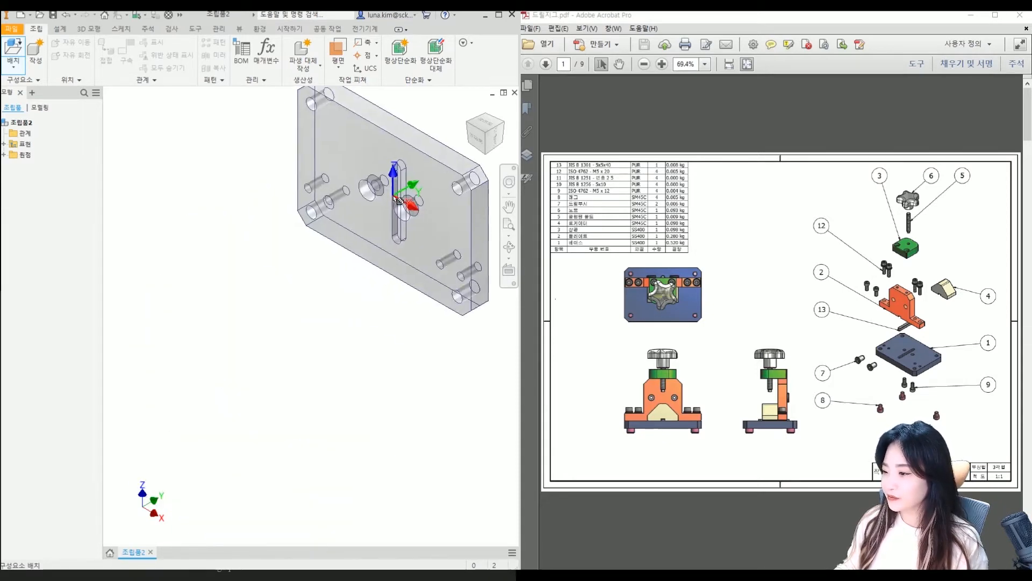
{"action": "scroll", "coordinate": [322, 381], "scroll_direction": "down", "scroll_amount": 3}
{"action": "scroll", "coordinate": [325, 383], "scroll_direction": "down", "scroll_amount": 2}
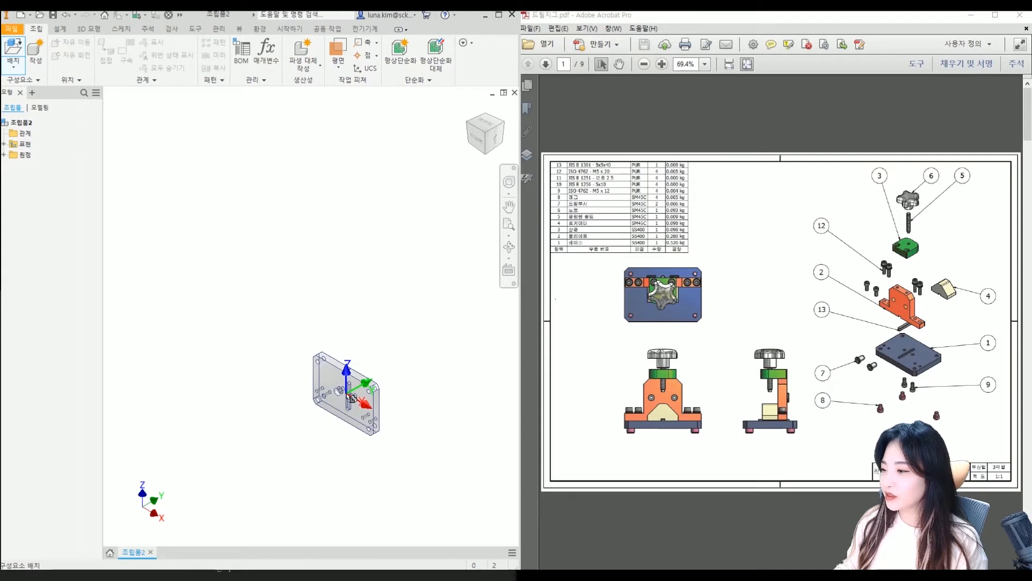
{"action": "left_click", "coordinate": [376, 273]}
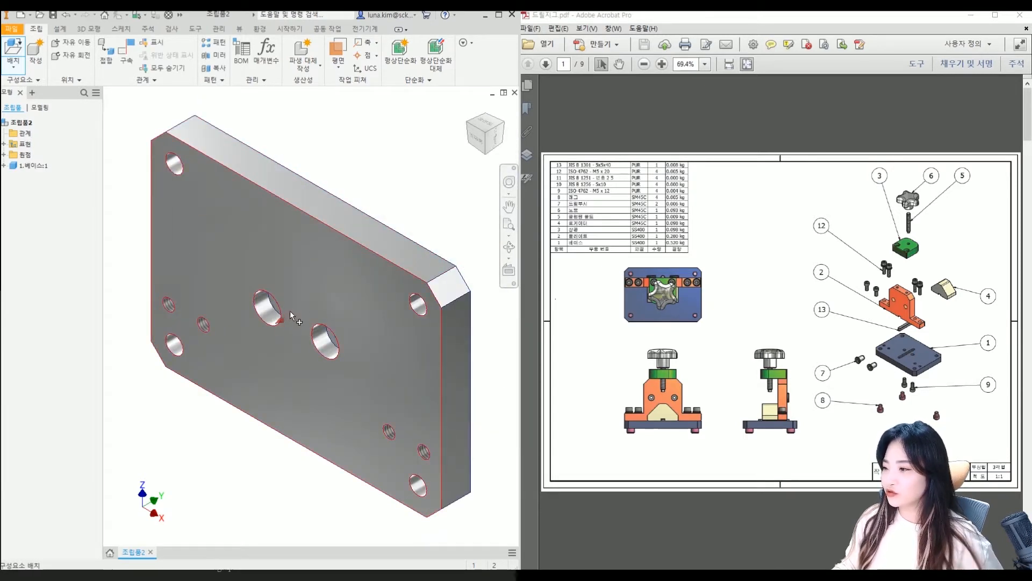
{"action": "key", "text": "Escape"}
Step: Move the freely placed base to another spot, and undo both the move and the placement
{"action": "scroll", "coordinate": [362, 365], "scroll_direction": "down", "scroll_amount": 3}
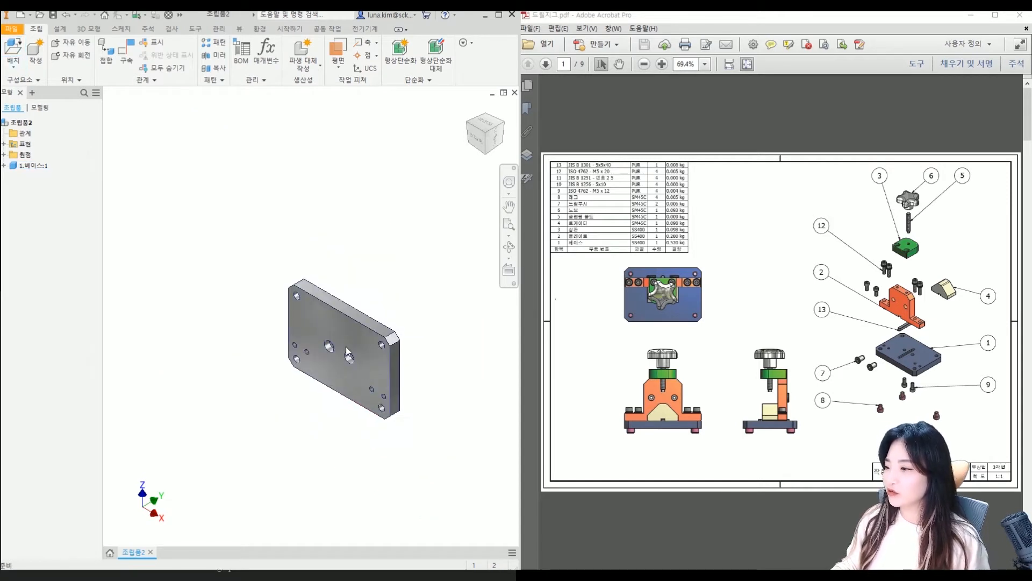
{"action": "left_click_drag", "start_coordinate": [344, 321], "coordinate": [314, 286]}
{"action": "left_click", "coordinate": [209, 352]}
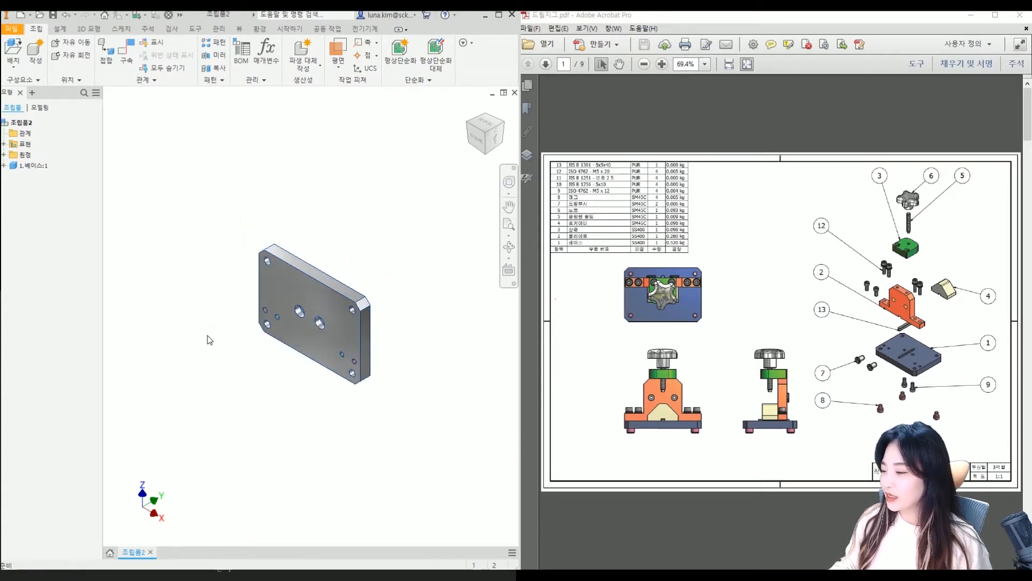
{"action": "key", "text": "ctrl+z"}
{"action": "key", "text": "ctrl+z"}
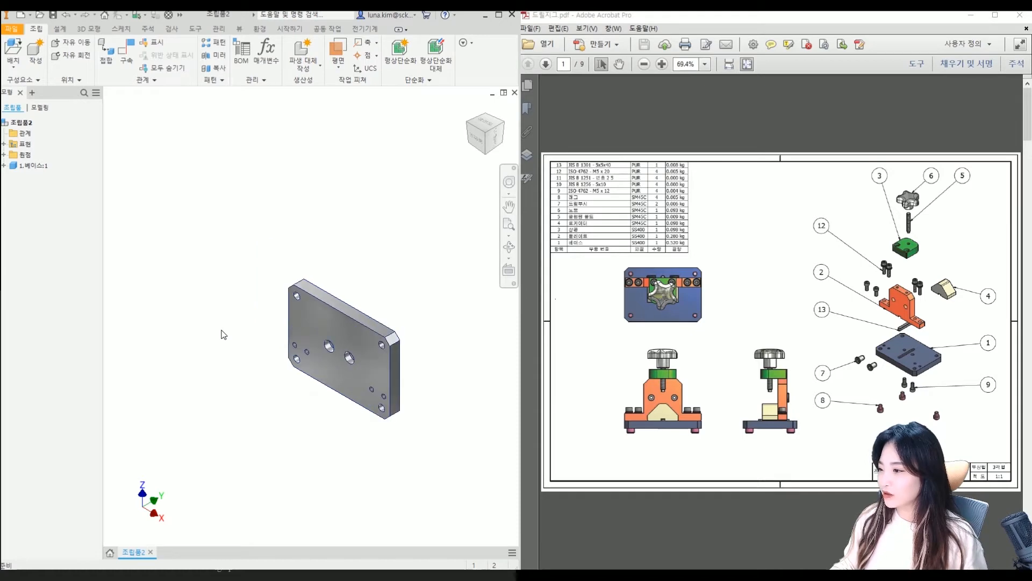
Step: Place the part 1.베이스 once, grounded at the assembly origin, and end the placement
{"action": "left_click", "coordinate": [19, 50]}
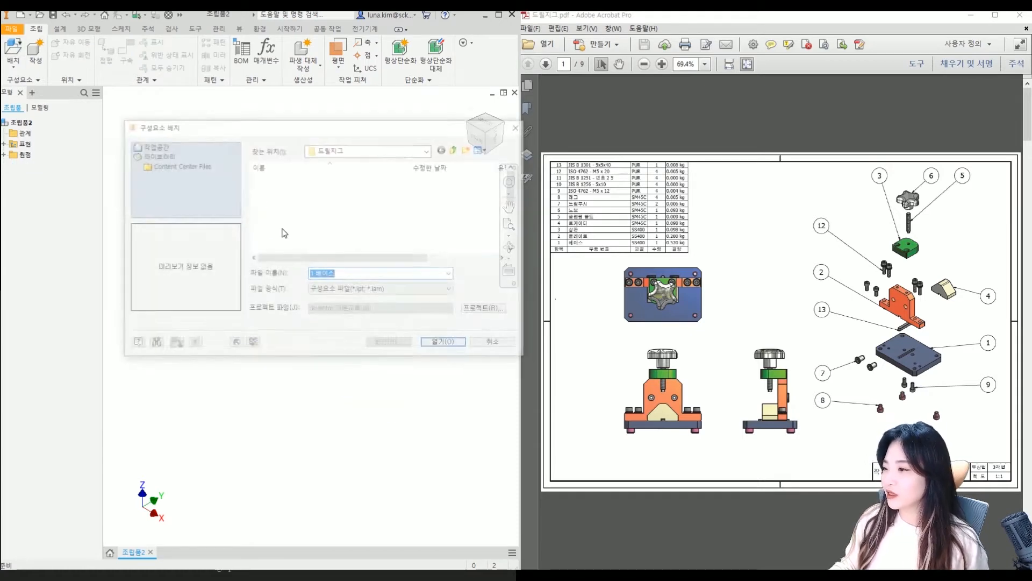
{"action": "left_click", "coordinate": [445, 344]}
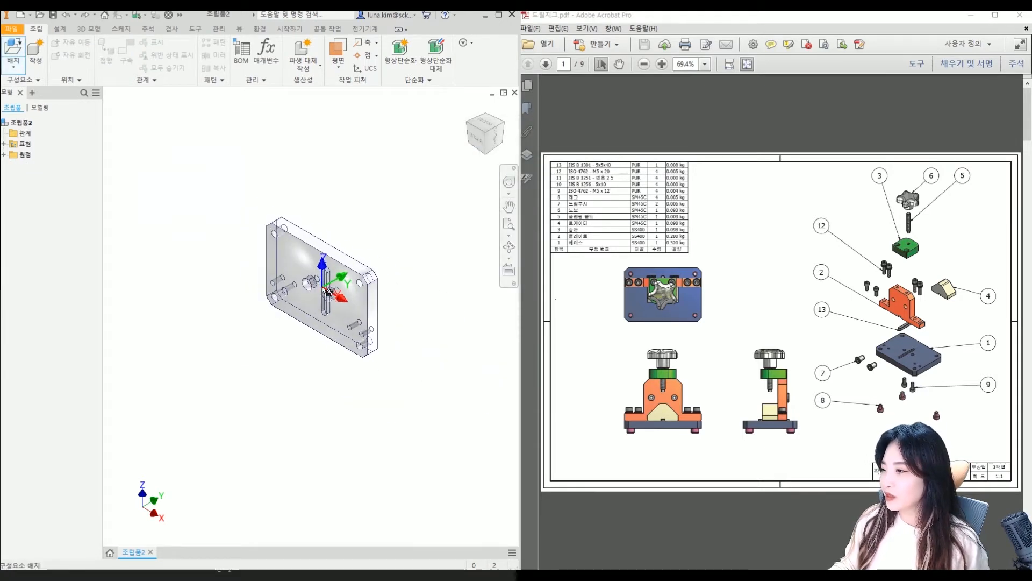
{"action": "right_click", "coordinate": [322, 287]}
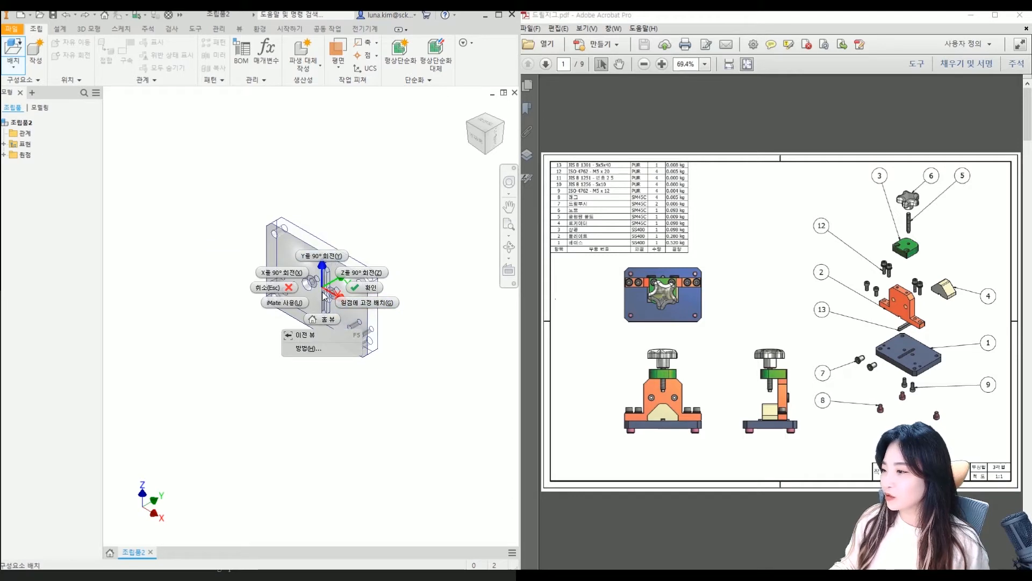
{"action": "left_click", "coordinate": [360, 303]}
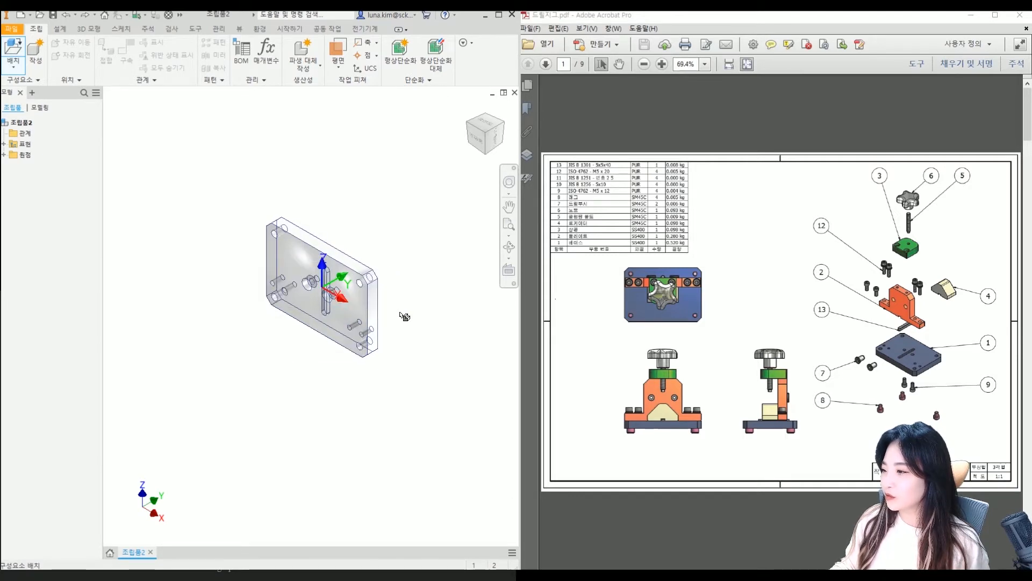
{"action": "key", "text": "Escape"}
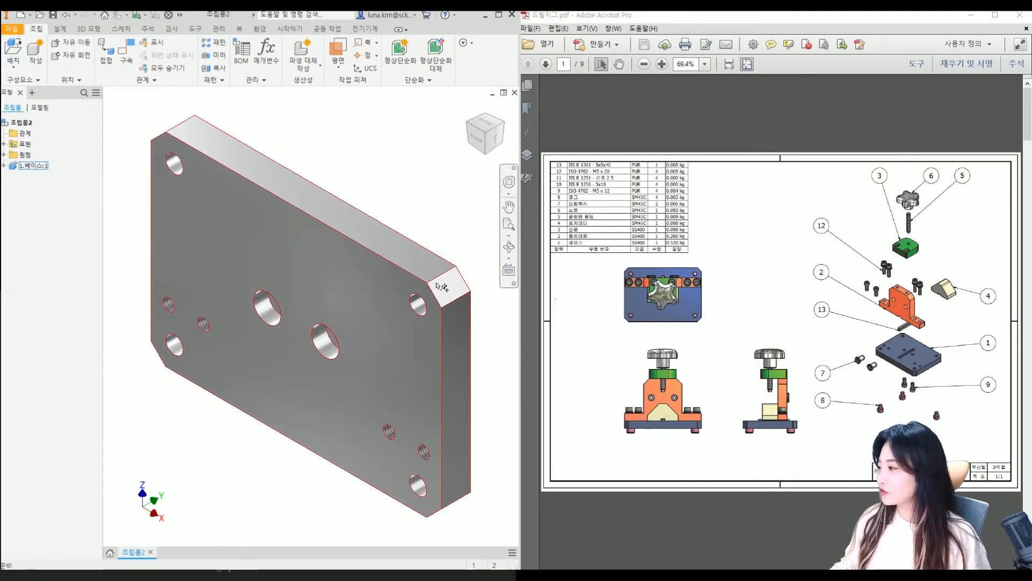
Step: Orient the base isometrically with its slotted face up and set this view as the home view with Fit to View
{"action": "middle_click_drag", "start_coordinate": [428, 237], "coordinate": [346, 274], "text": "shift"}
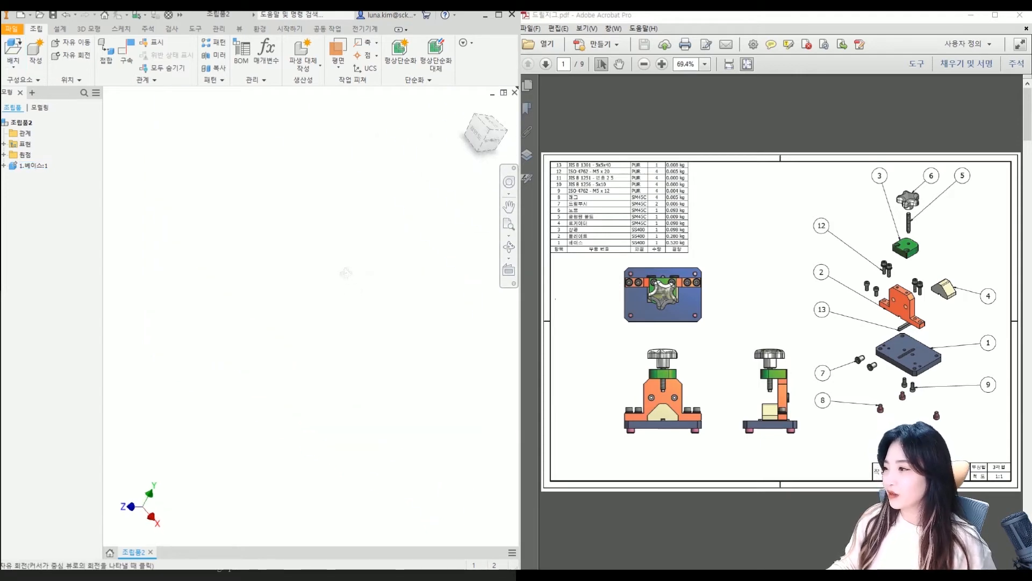
{"action": "middle_click", "coordinate": [385, 283]}
{"action": "middle_click", "coordinate": [385, 283]}
{"action": "scroll", "coordinate": [382, 336], "scroll_direction": "down", "scroll_amount": 3}
{"action": "middle_click_drag", "start_coordinate": [279, 301], "coordinate": [338, 293], "text": "shift"}
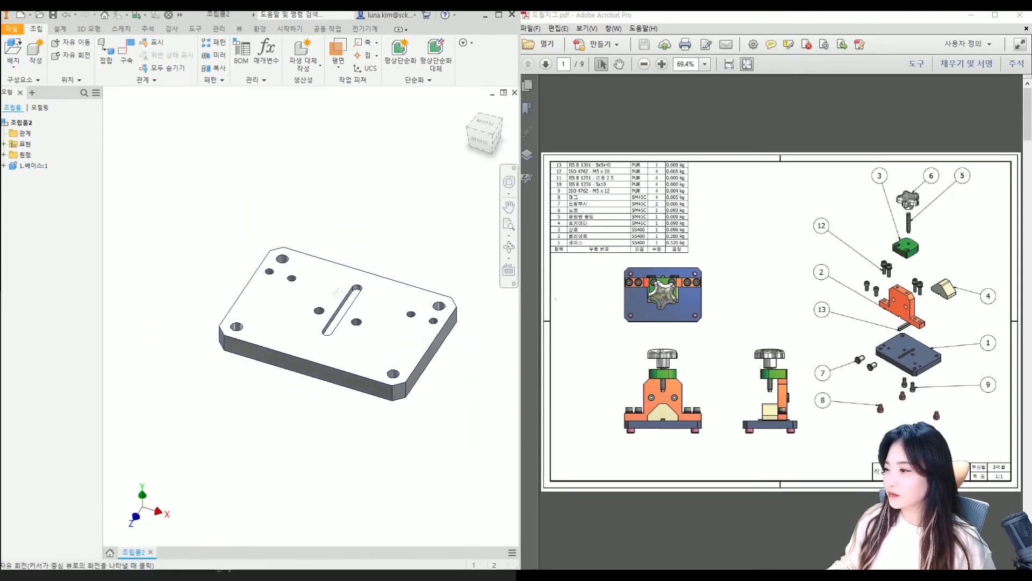
{"action": "left_click", "coordinate": [486, 132]}
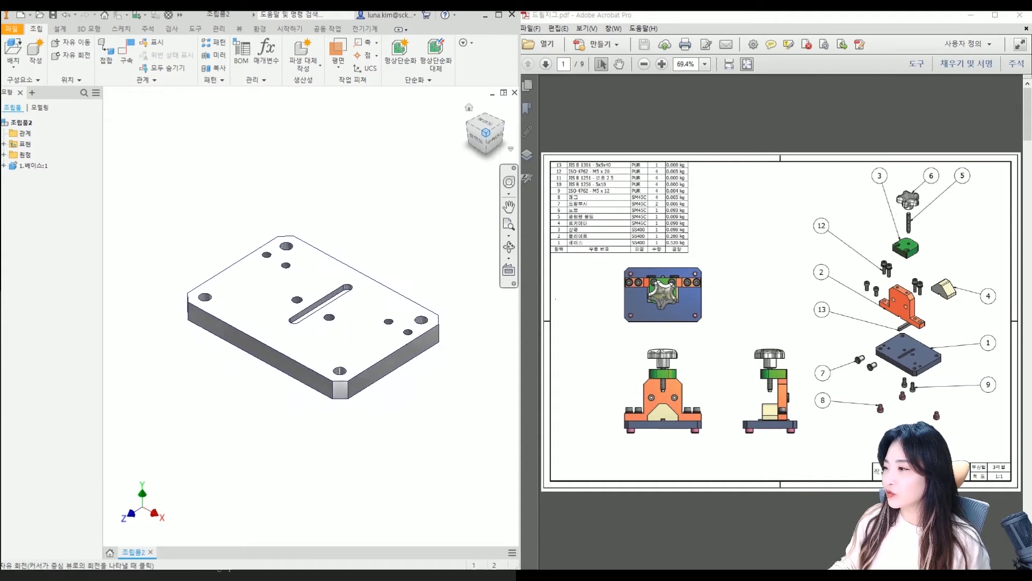
{"action": "right_click", "coordinate": [470, 106]}
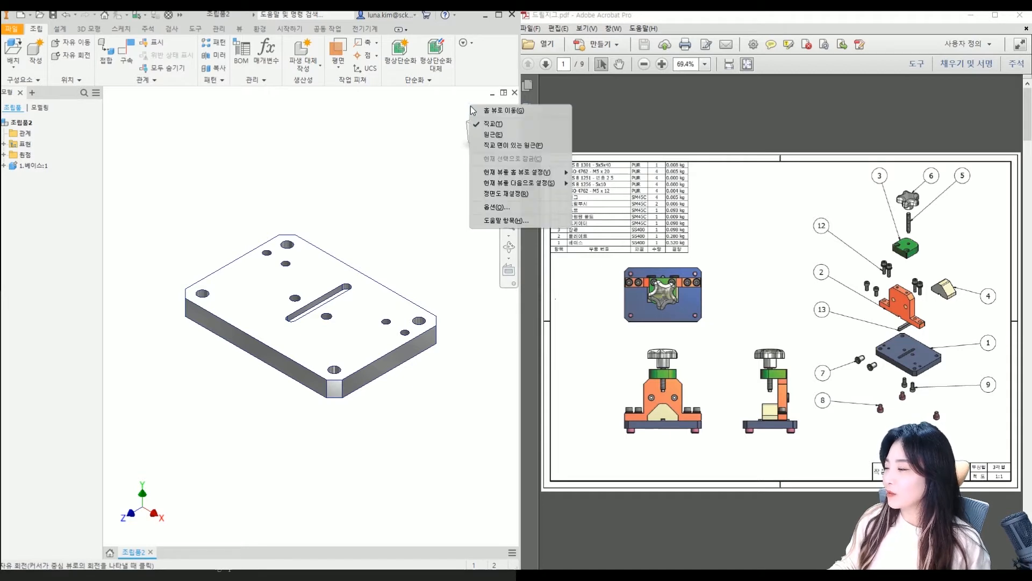
{"action": "mouse_move", "coordinate": [501, 173]}
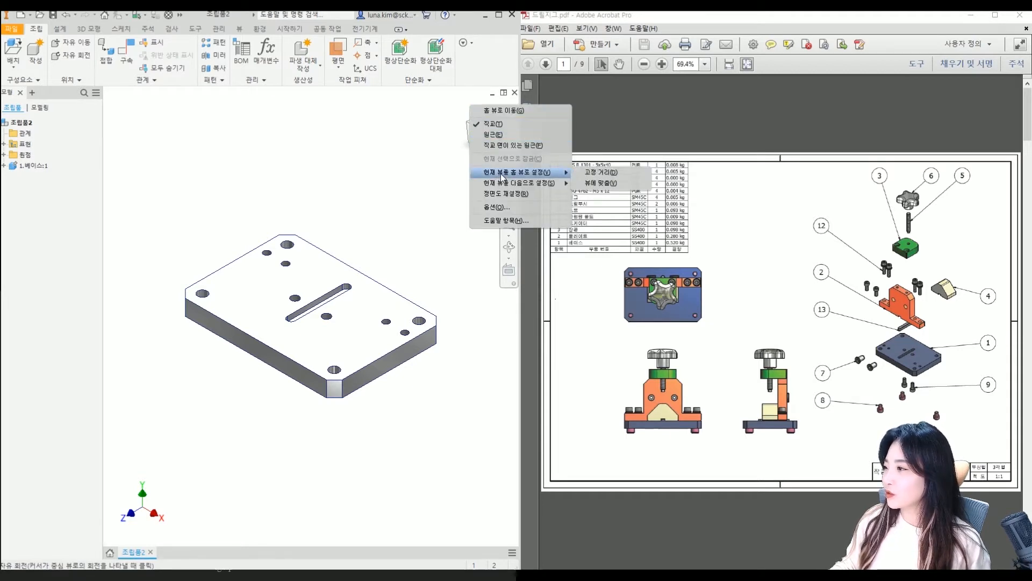
{"action": "left_click", "coordinate": [595, 183]}
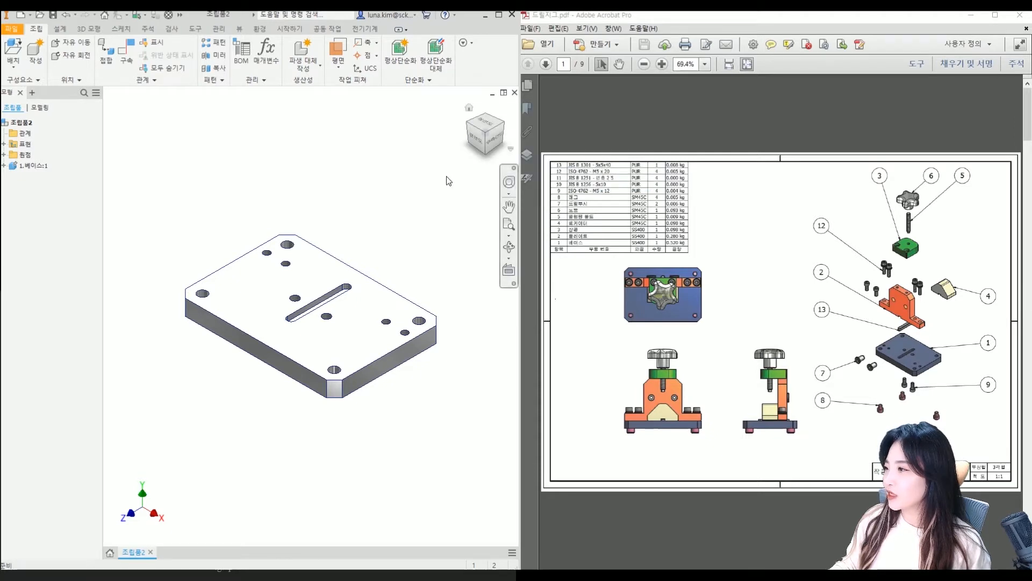
{"action": "left_click", "coordinate": [467, 110]}
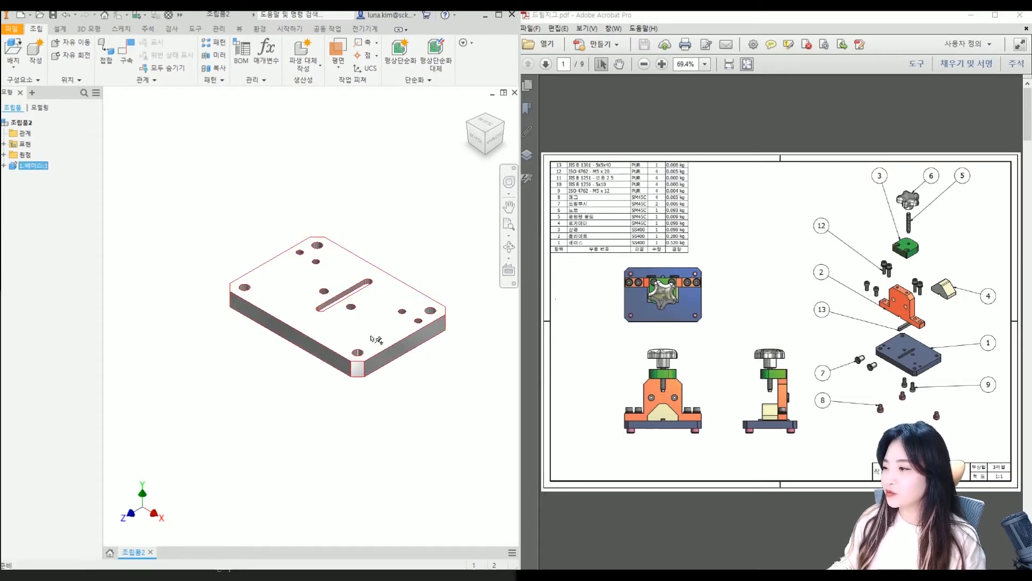
Step: Try to move the grounded base plate away from the origin
{"action": "left_click", "coordinate": [344, 268]}
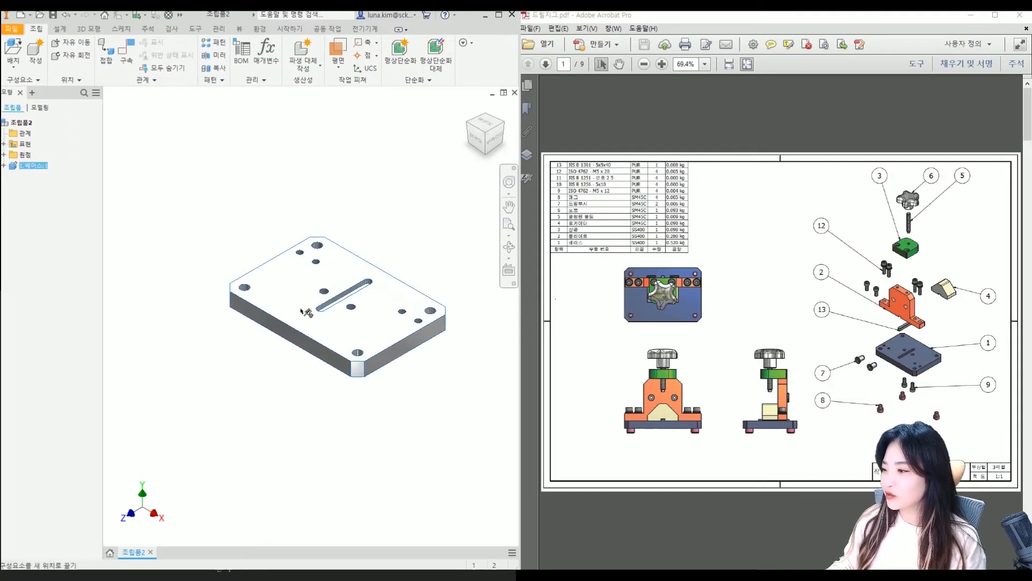
{"action": "left_click_drag", "start_coordinate": [368, 288], "coordinate": [369, 263]}
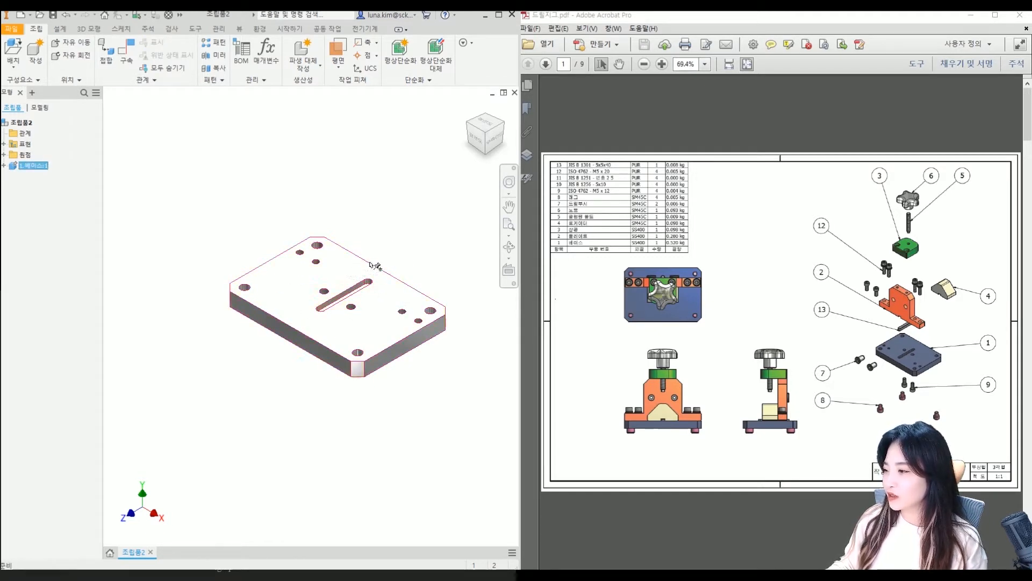
Step: Place the part 2.플레이트 once, freely above the base, and end the placement
{"action": "middle_click_drag", "start_coordinate": [393, 238], "coordinate": [388, 247]}
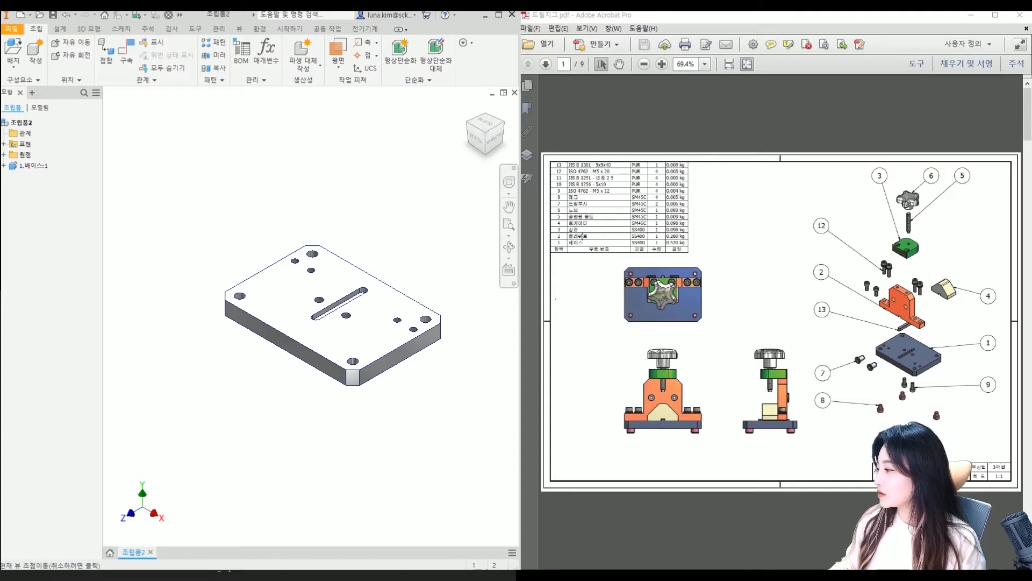
{"action": "left_click", "coordinate": [20, 53]}
{"action": "scroll", "coordinate": [283, 226], "scroll_direction": "down", "scroll_amount": 1}
{"action": "left_click", "coordinate": [283, 230]}
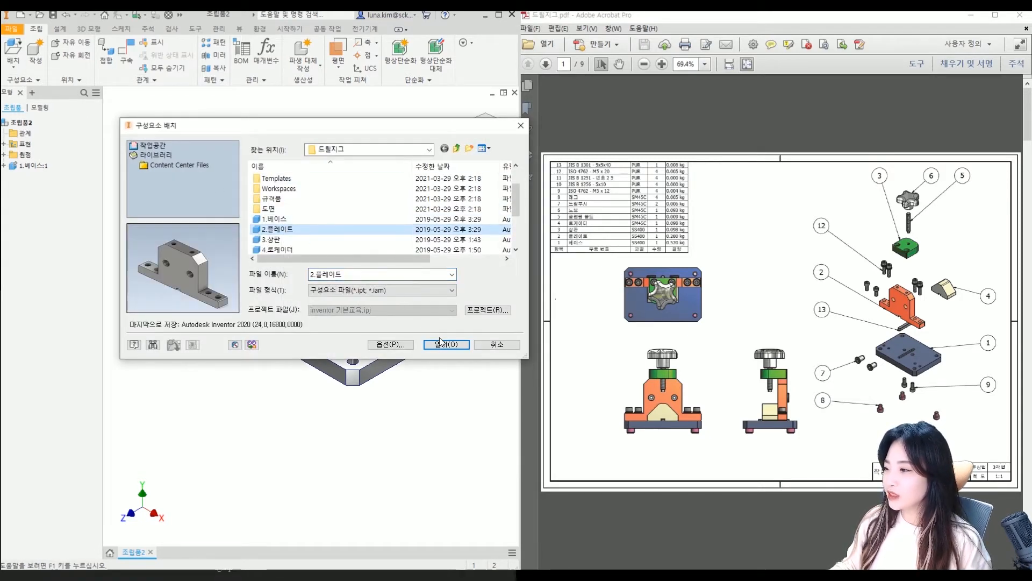
{"action": "left_click", "coordinate": [446, 345]}
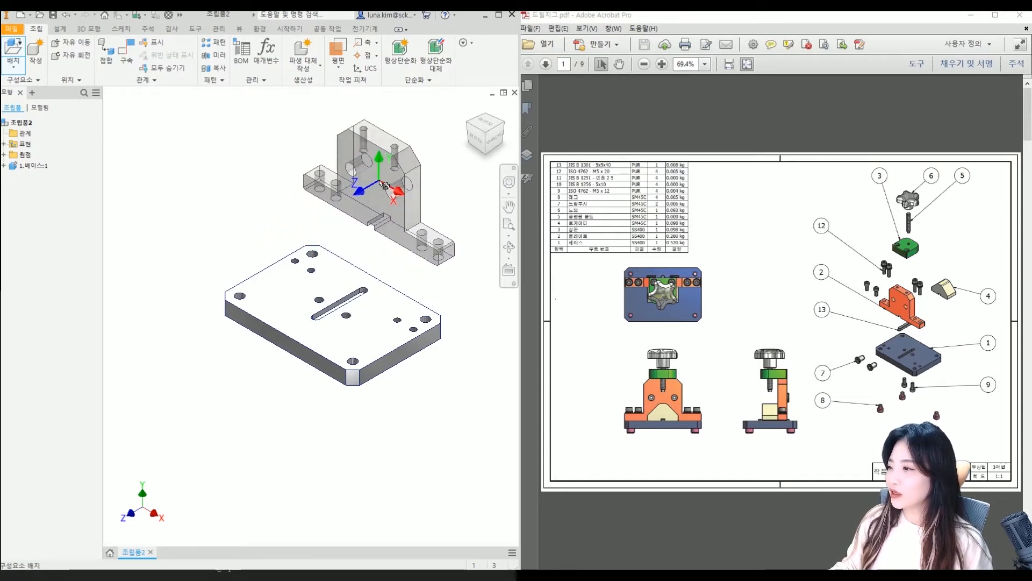
{"action": "left_click", "coordinate": [380, 181]}
{"action": "key", "text": "Escape"}
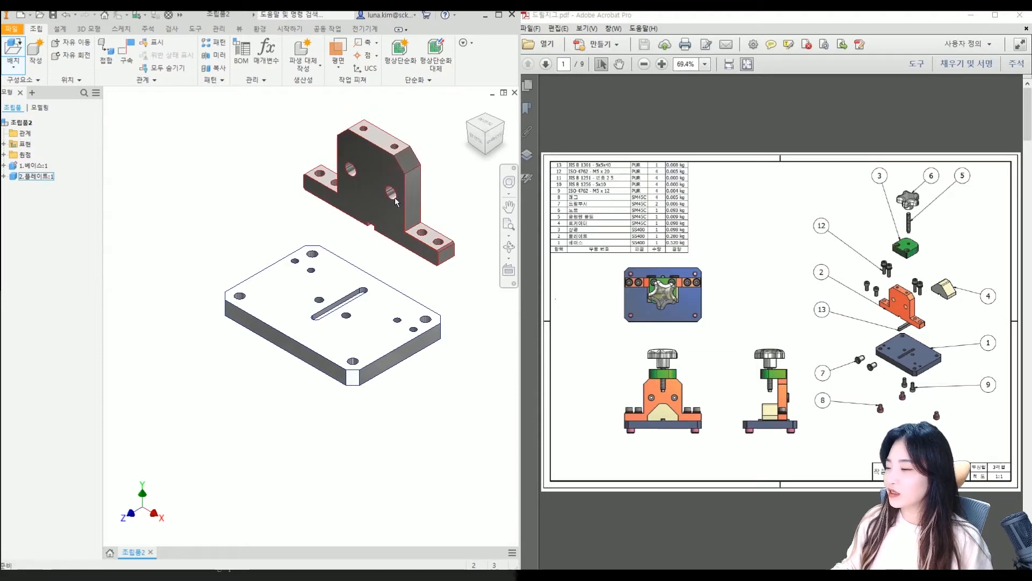
Step: Shift the upright plate slightly, turn it with Free Rotate, and undo the rotation
{"action": "mouse_move", "coordinate": [364, 189]}
{"action": "left_mouse_down"}
{"action": "mouse_move", "coordinate": [377, 236]}
{"action": "mouse_move", "coordinate": [381, 171]}
{"action": "mouse_move", "coordinate": [373, 225]}
{"action": "mouse_move", "coordinate": [353, 222]}
{"action": "mouse_move", "coordinate": [394, 191]}
{"action": "mouse_move", "coordinate": [360, 233]}
{"action": "mouse_move", "coordinate": [375, 191]}
{"action": "left_mouse_up"}
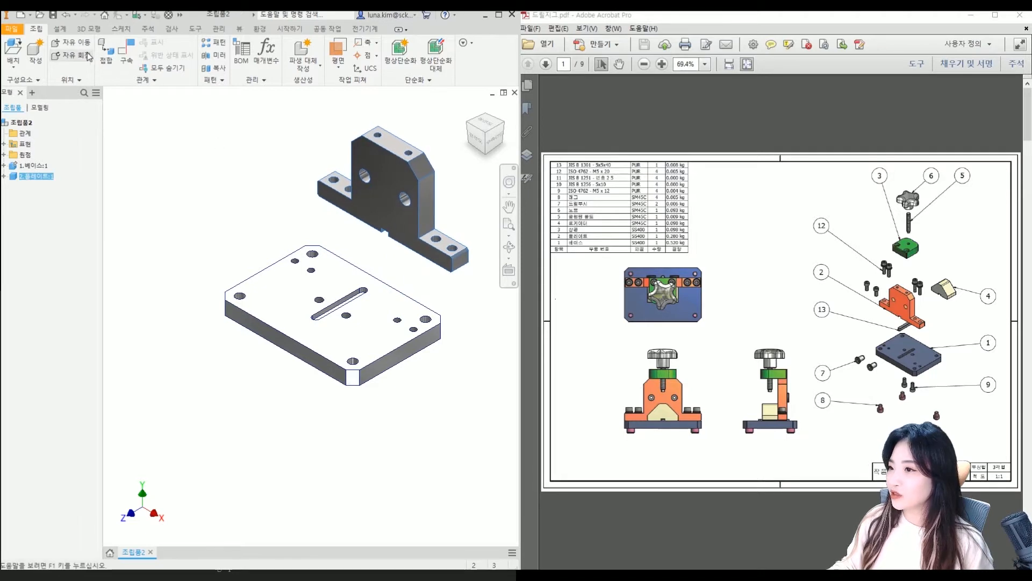
{"action": "left_click", "coordinate": [71, 55]}
{"action": "left_click", "coordinate": [323, 191]}
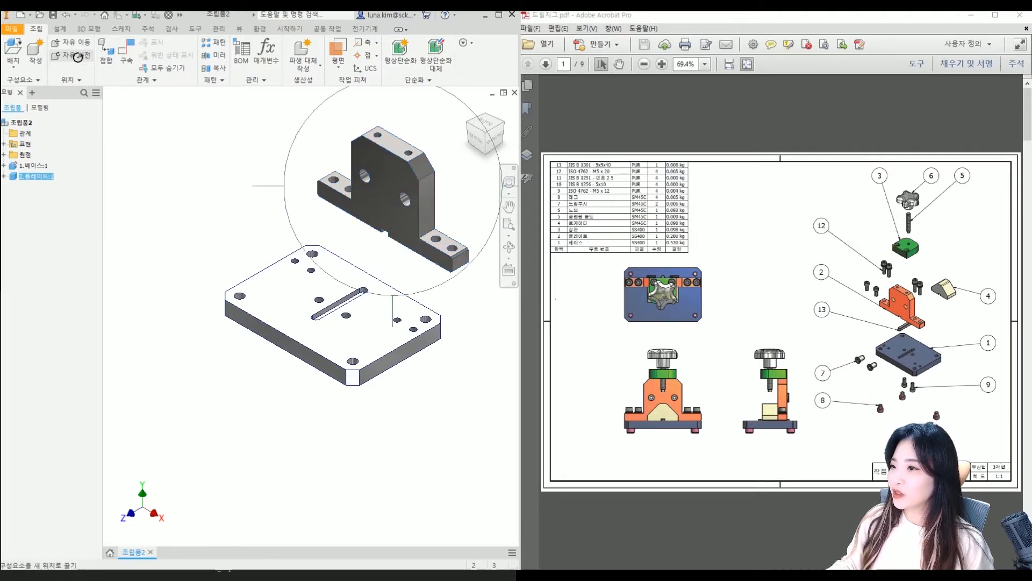
{"action": "mouse_move", "coordinate": [381, 196]}
{"action": "left_mouse_down"}
{"action": "mouse_move", "coordinate": [310, 183]}
{"action": "mouse_move", "coordinate": [312, 192]}
{"action": "mouse_move", "coordinate": [400, 196]}
{"action": "left_mouse_up"}
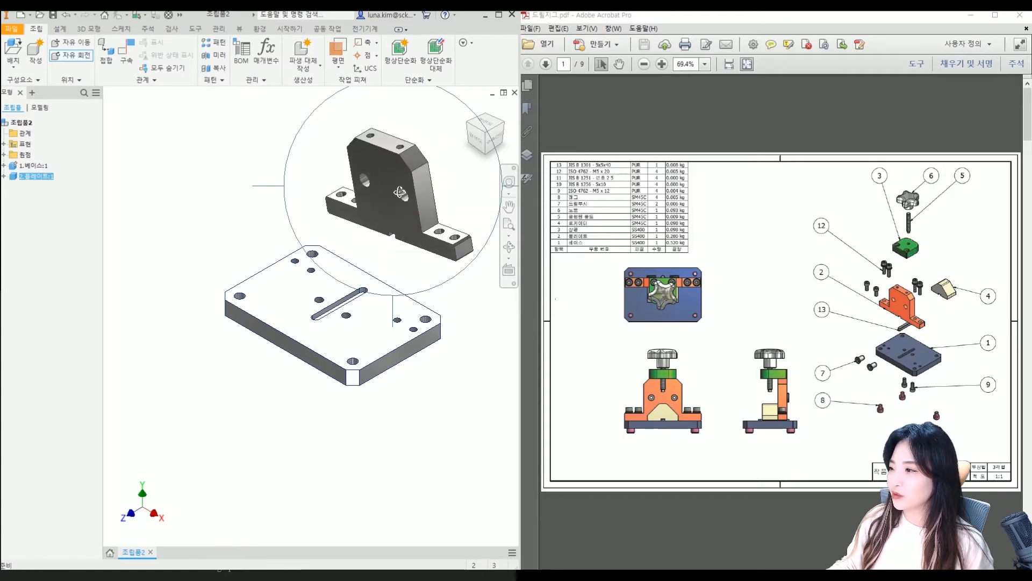
{"action": "left_click", "coordinate": [86, 57]}
{"action": "left_click", "coordinate": [259, 177]}
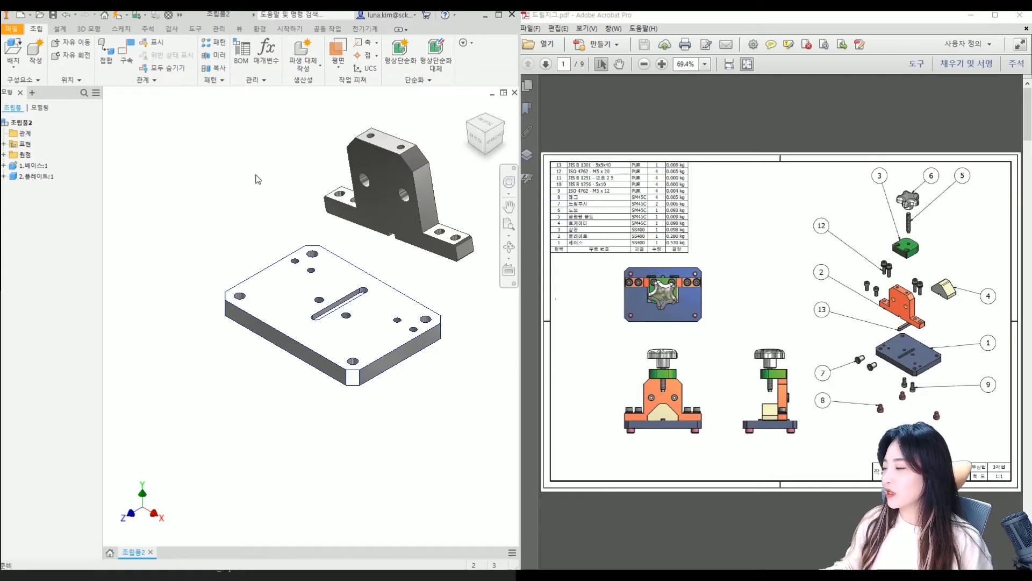
{"action": "key", "text": "ctrl+z"}
Step: Turn the upright plate slightly with Free Rotate and reposition it freely above the base
{"action": "left_click_drag", "start_coordinate": [362, 249], "coordinate": [329, 249]}
{"action": "mouse_move", "coordinate": [398, 259]}
{"action": "left_mouse_down"}
{"action": "mouse_move", "coordinate": [419, 237]}
{"action": "mouse_move", "coordinate": [403, 263]}
{"action": "left_mouse_up"}
{"action": "left_click", "coordinate": [261, 246]}
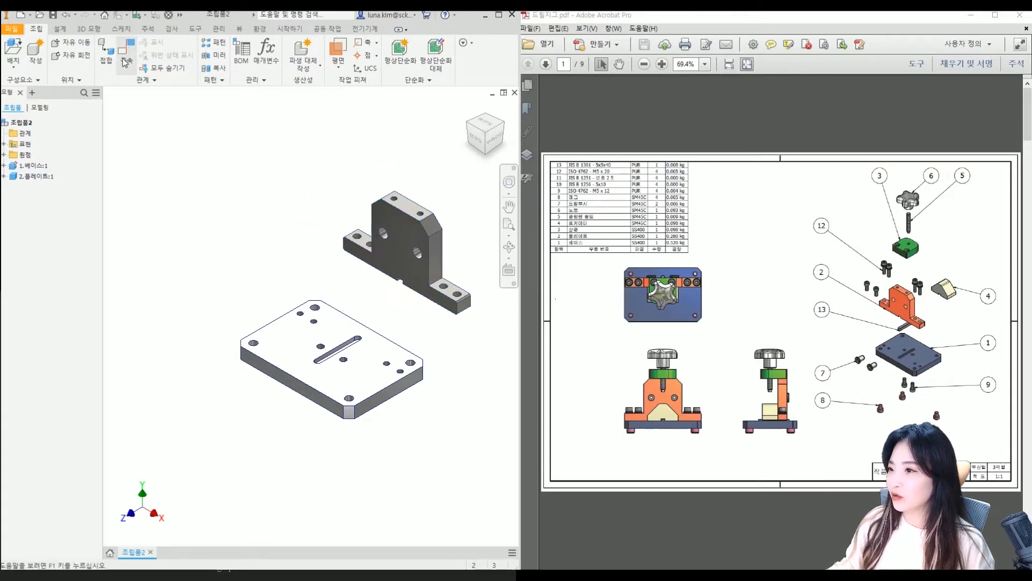
{"action": "left_click", "coordinate": [86, 56]}
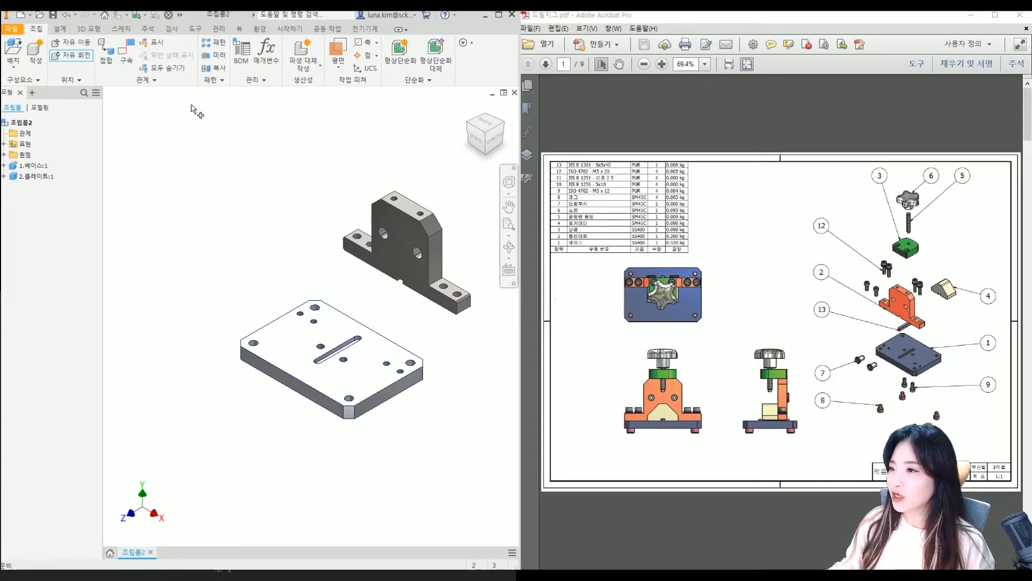
{"action": "left_click", "coordinate": [424, 275]}
{"action": "mouse_move", "coordinate": [425, 275]}
{"action": "left_mouse_down"}
{"action": "mouse_move", "coordinate": [414, 242]}
{"action": "mouse_move", "coordinate": [416, 277]}
{"action": "mouse_move", "coordinate": [371, 283]}
{"action": "mouse_move", "coordinate": [420, 284]}
{"action": "mouse_move", "coordinate": [410, 269]}
{"action": "left_mouse_up"}
{"action": "left_click", "coordinate": [73, 57]}
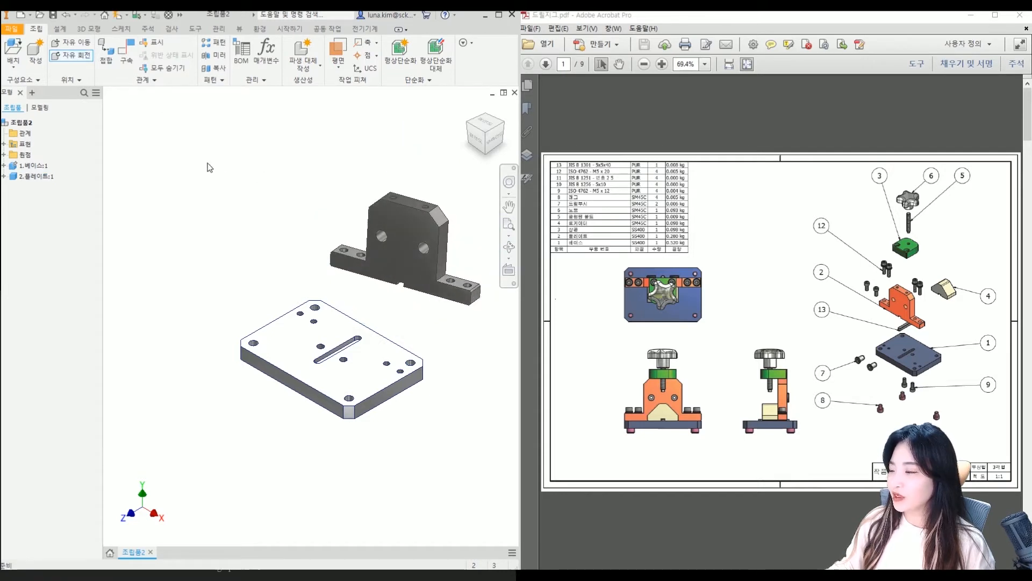
{"action": "left_click_drag", "start_coordinate": [412, 276], "coordinate": [390, 282]}
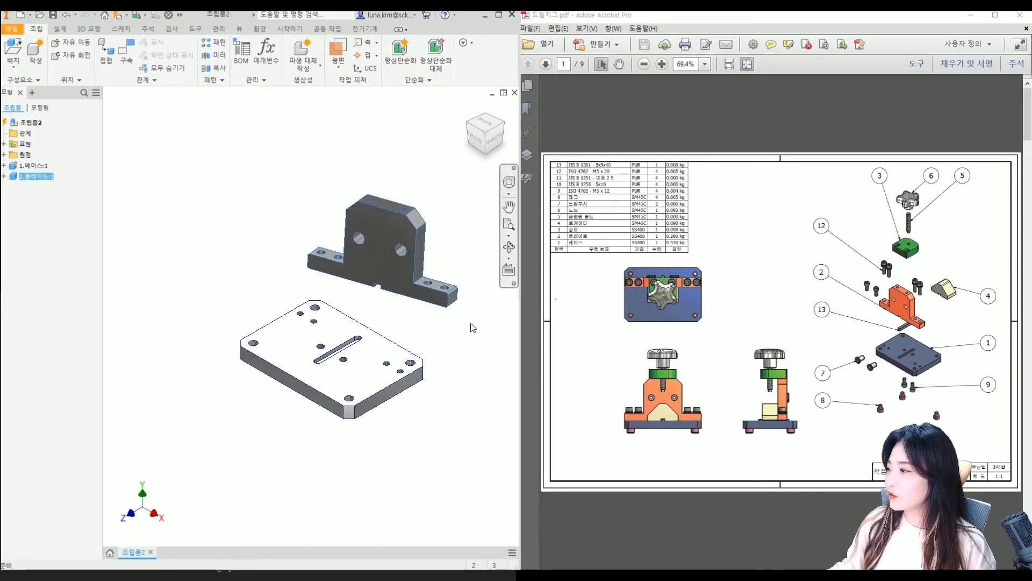
{"action": "left_click", "coordinate": [304, 323]}
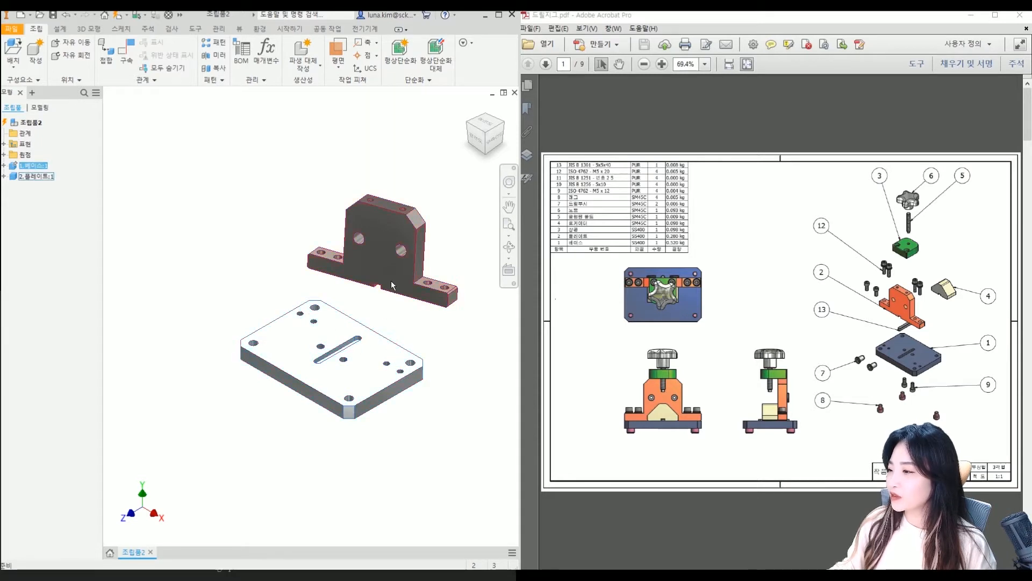
{"action": "left_click", "coordinate": [195, 194]}
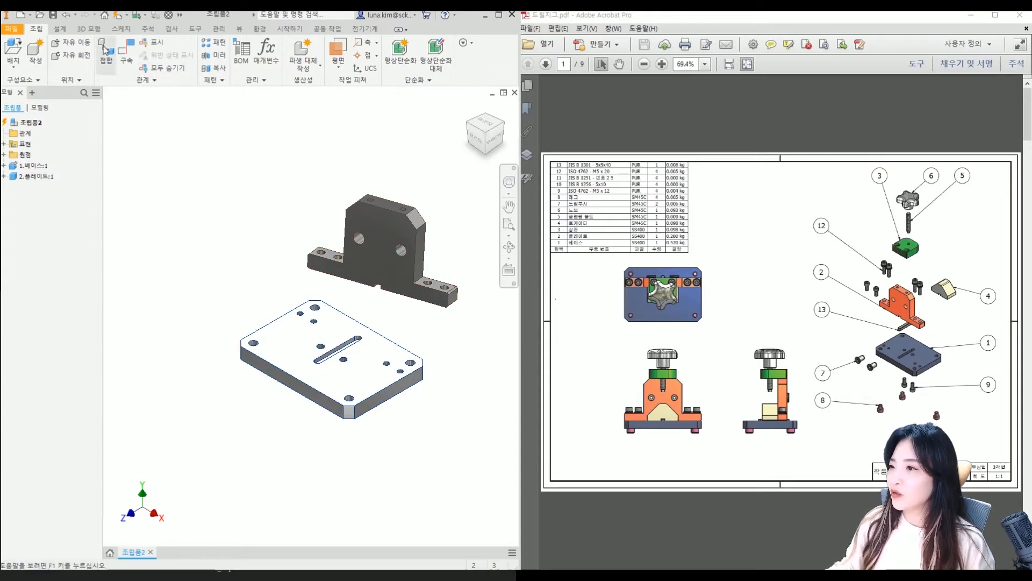
Step: Mate the axis of the outer hole in the plate's left foot to the base's matching outer threaded hole, with 0.000 mm offset
{"action": "left_click", "coordinate": [127, 55]}
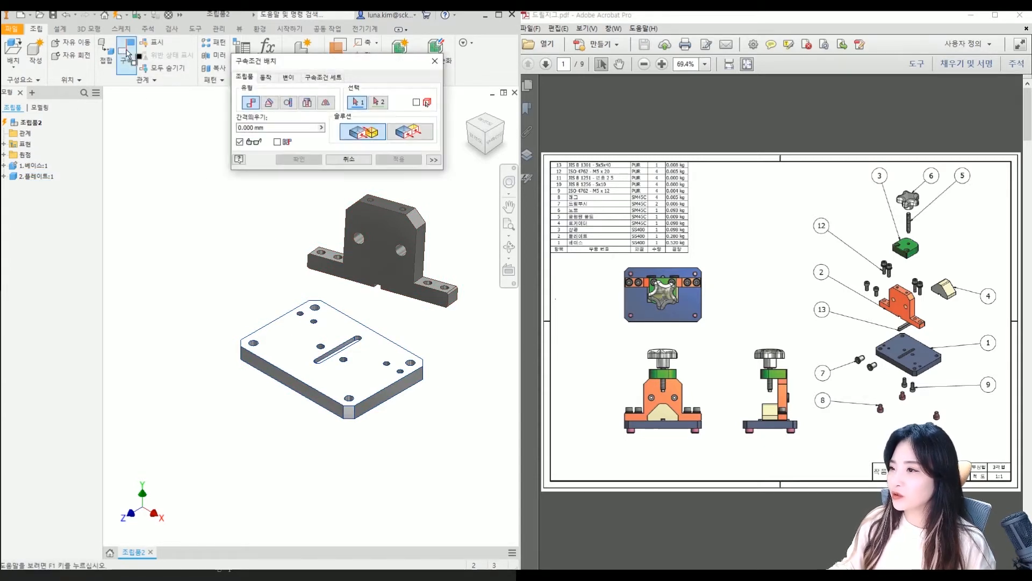
{"action": "left_click_drag", "start_coordinate": [348, 64], "coordinate": [251, 76]}
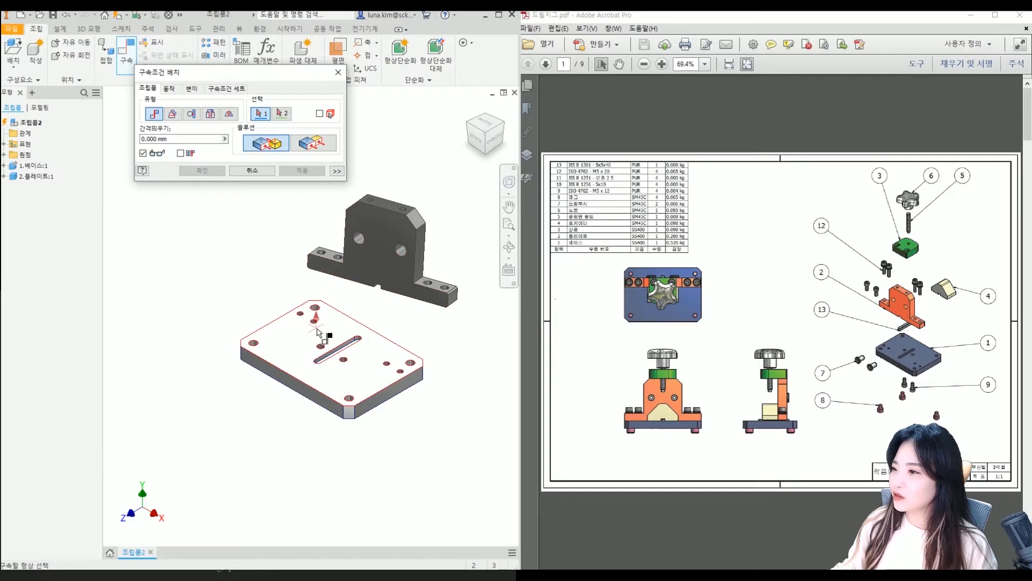
{"action": "left_click", "coordinate": [172, 139]}
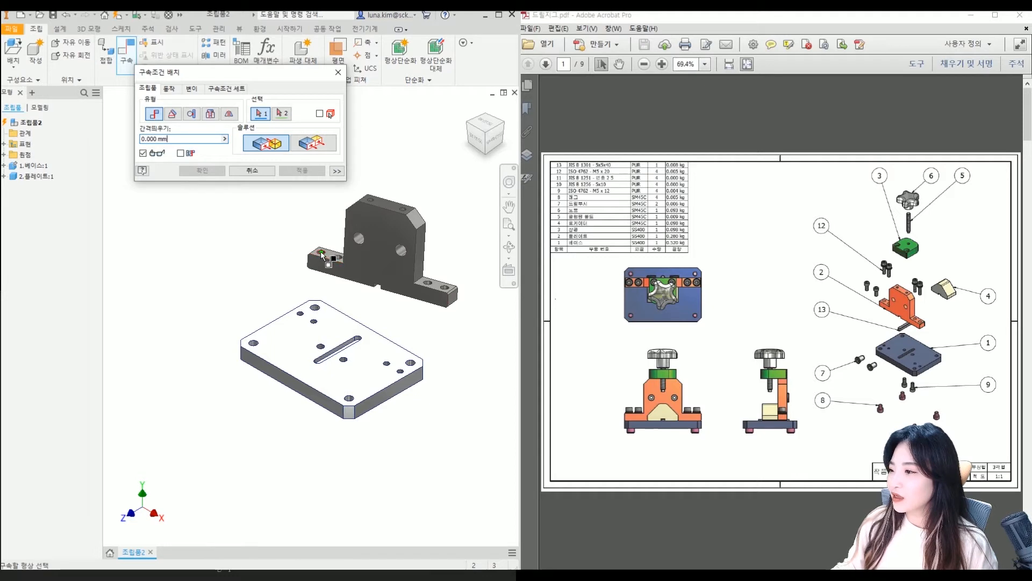
{"action": "scroll", "coordinate": [321, 256], "scroll_direction": "down", "scroll_amount": 8}
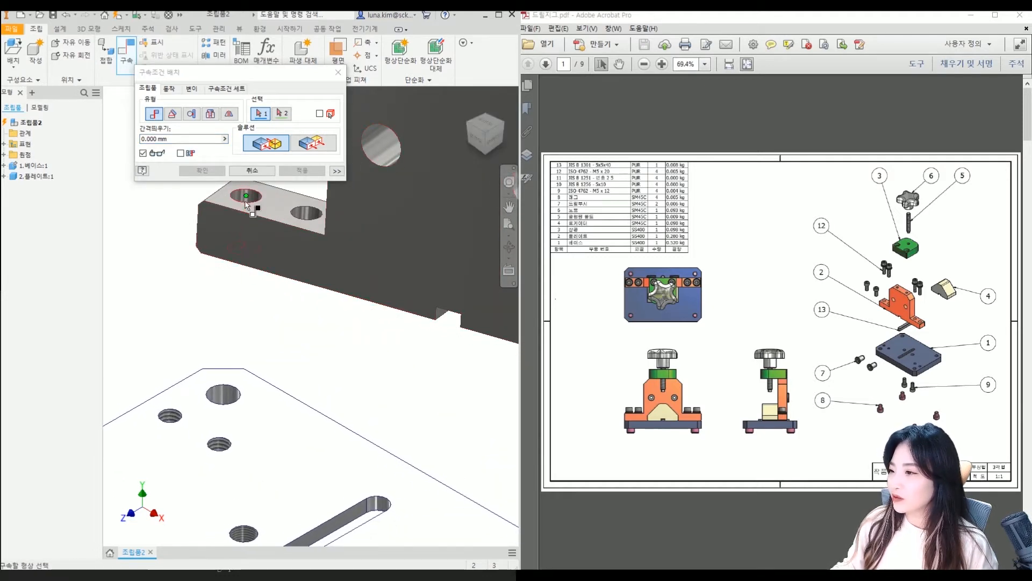
{"action": "left_click", "coordinate": [247, 202]}
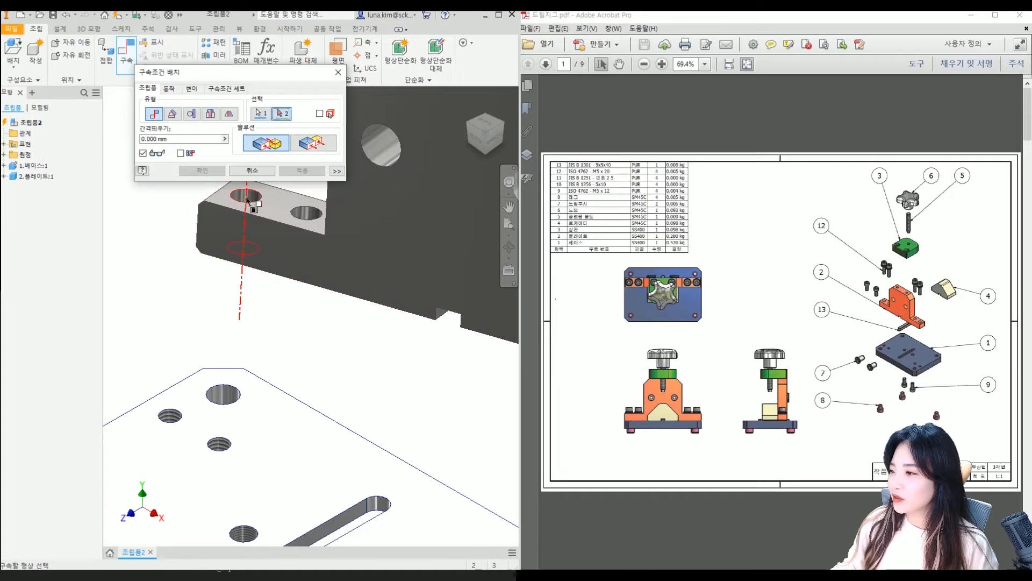
{"action": "middle_click_drag", "start_coordinate": [272, 341], "coordinate": [324, 278]}
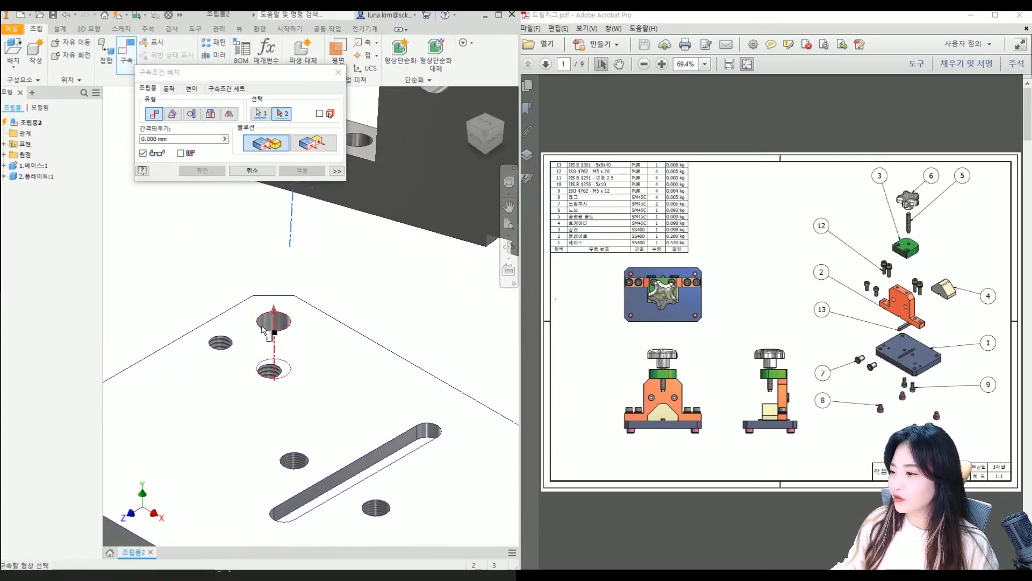
{"action": "left_click", "coordinate": [219, 347]}
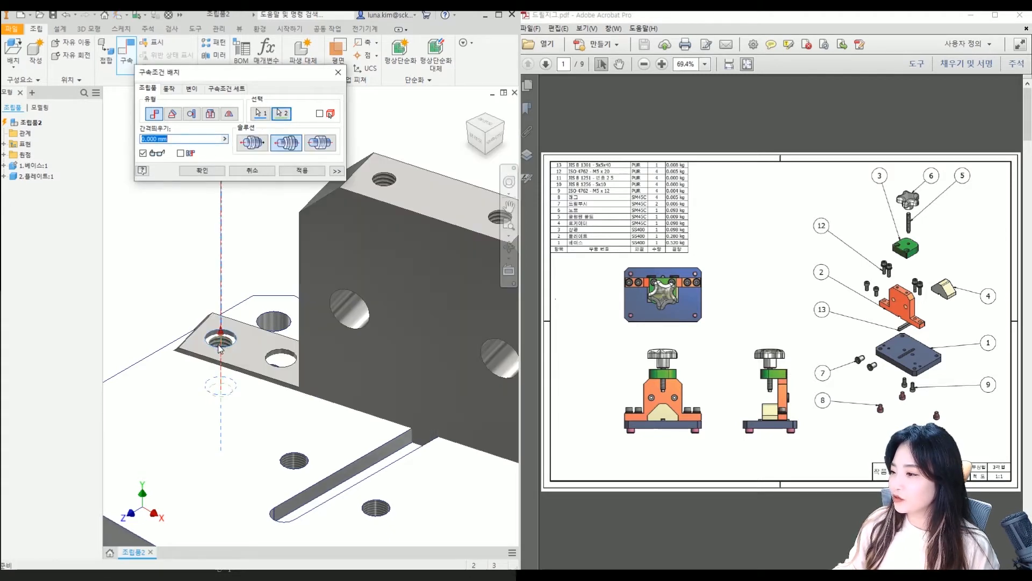
{"action": "scroll", "coordinate": [220, 346], "scroll_direction": "down", "scroll_amount": 5}
{"action": "scroll", "coordinate": [235, 360], "scroll_direction": "up", "scroll_amount": 5}
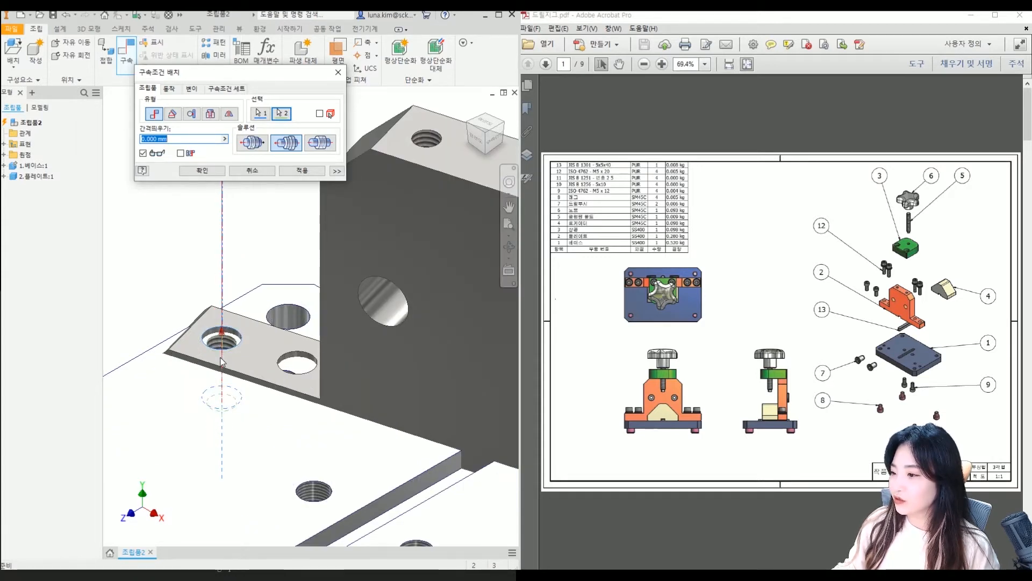
{"action": "left_click", "coordinate": [303, 170]}
Step: Mate the plate's underside to the base's slotted top face with 0.000 mm offset, and finish constraining
{"action": "scroll", "coordinate": [306, 375], "scroll_direction": "down", "scroll_amount": 6}
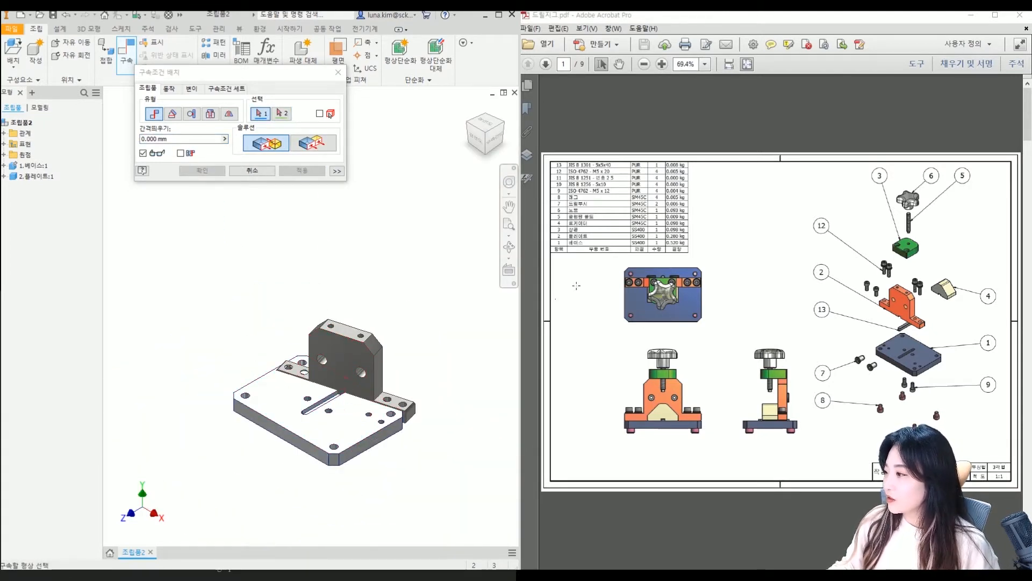
{"action": "middle_click_drag", "start_coordinate": [408, 458], "coordinate": [375, 427], "text": "shift"}
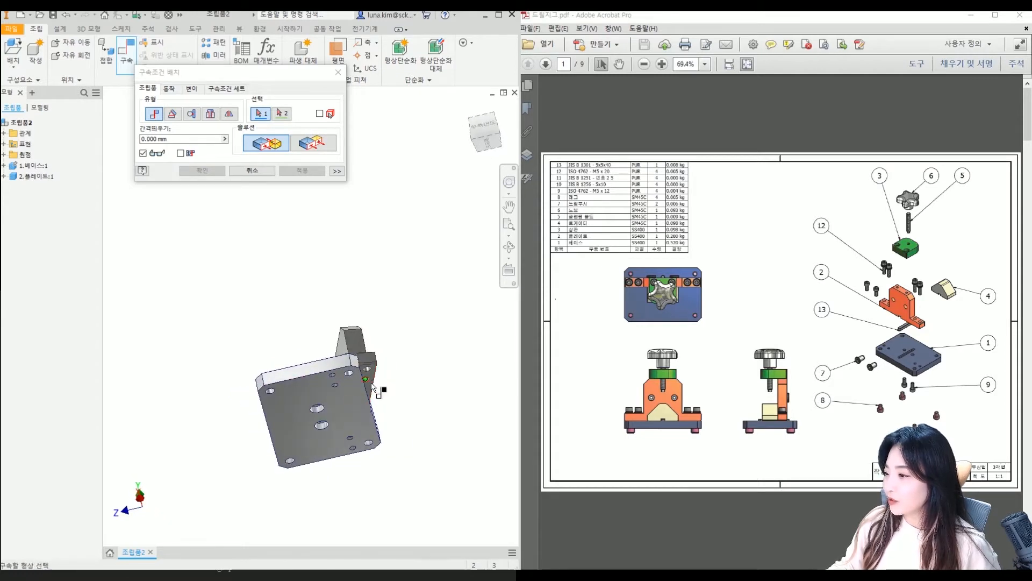
{"action": "middle_click_drag", "start_coordinate": [323, 384], "coordinate": [267, 413], "text": "shift"}
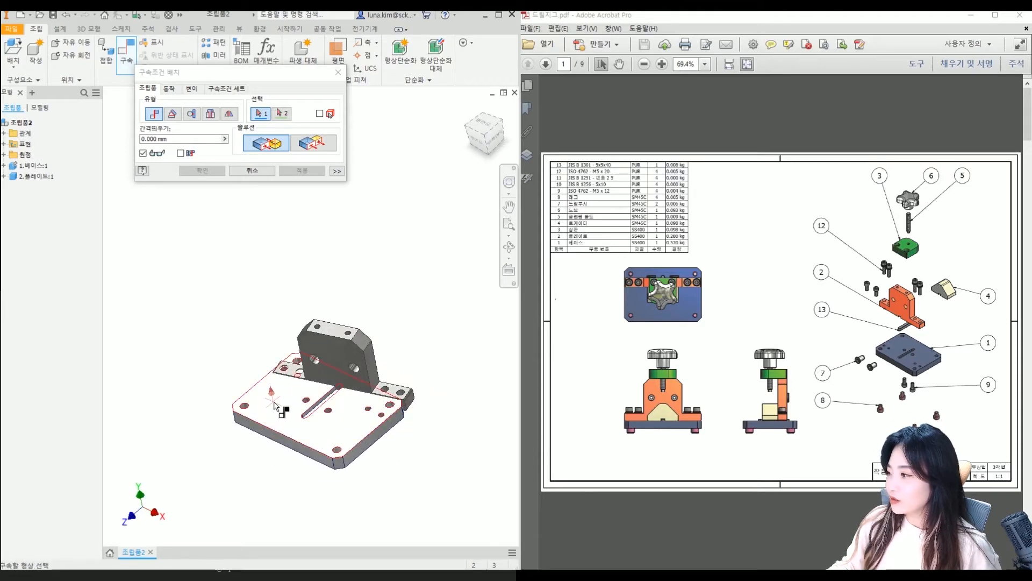
{"action": "left_click", "coordinate": [274, 405]}
{"action": "middle_click_drag", "start_coordinate": [283, 411], "coordinate": [378, 367], "text": "shift"}
{"action": "scroll", "coordinate": [378, 367], "scroll_direction": "up", "scroll_amount": 3}
{"action": "left_click", "coordinate": [305, 369]}
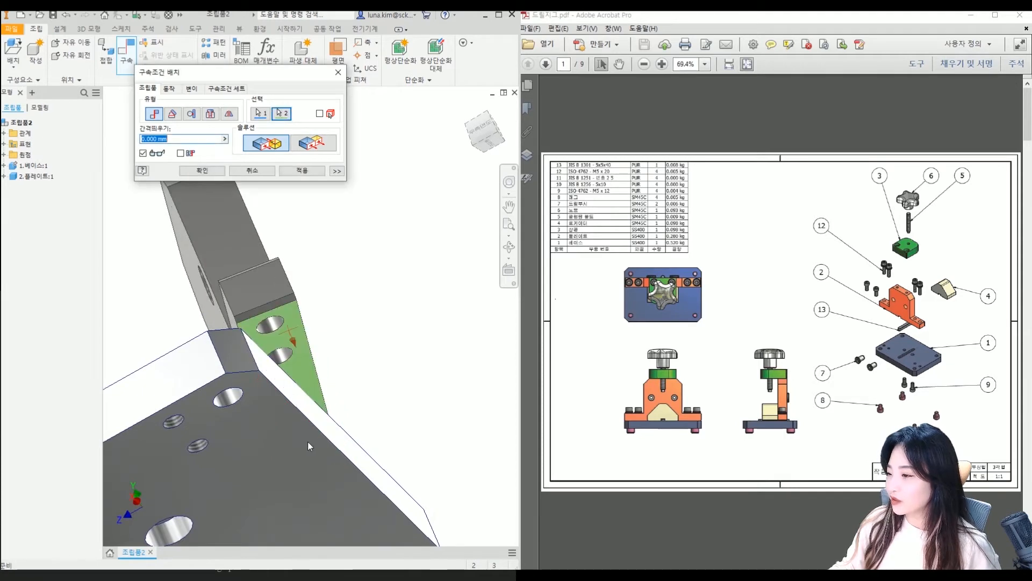
{"action": "scroll", "coordinate": [307, 441], "scroll_direction": "down", "scroll_amount": 2}
{"action": "middle_click_drag", "start_coordinate": [290, 441], "coordinate": [339, 456], "text": "shift"}
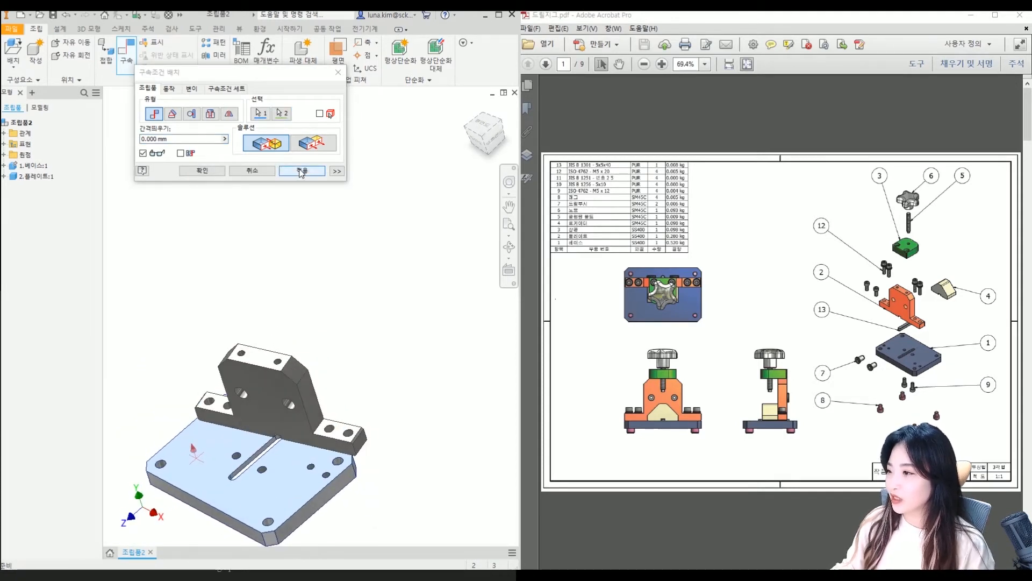
{"action": "left_click_drag", "start_coordinate": [171, 77], "coordinate": [142, 98]}
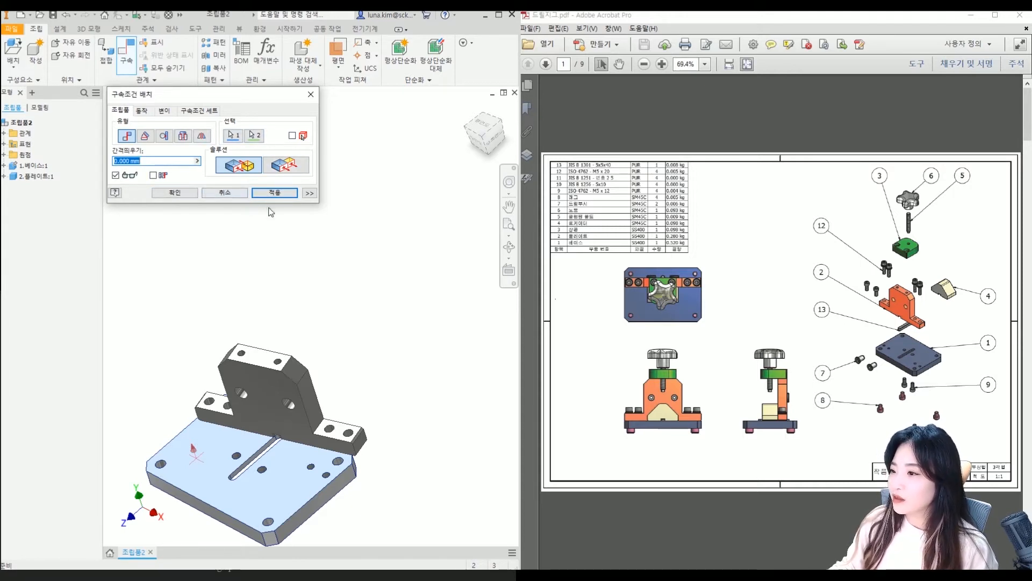
{"action": "left_click", "coordinate": [182, 196]}
Step: Swing the constrained plate around its mated hole to check its remaining freedom of movement
{"action": "middle_click_drag", "start_coordinate": [335, 479], "coordinate": [387, 418]}
{"action": "left_click_drag", "start_coordinate": [379, 393], "coordinate": [424, 393]}
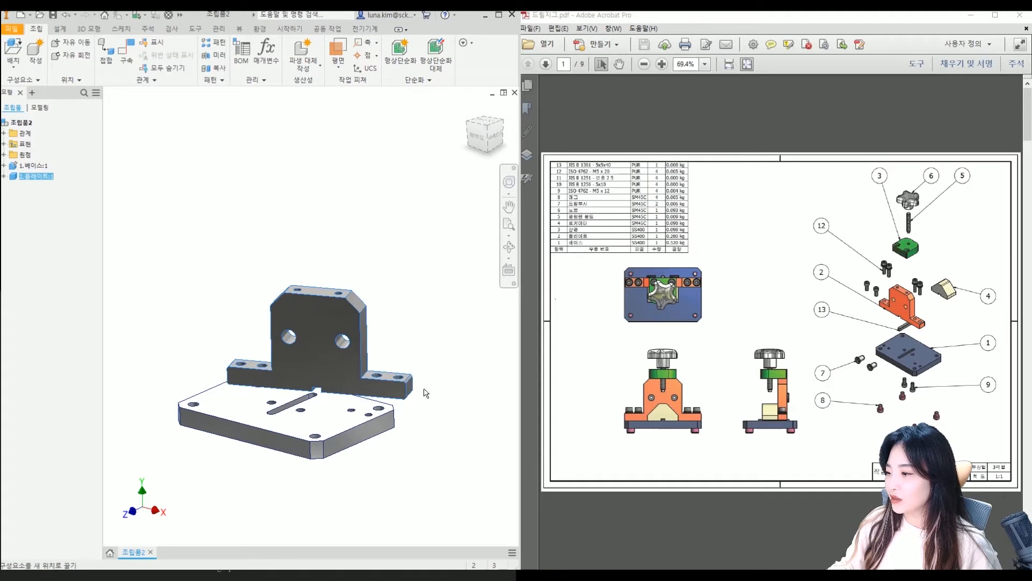
{"action": "scroll", "coordinate": [386, 421], "scroll_direction": "up", "scroll_amount": 3}
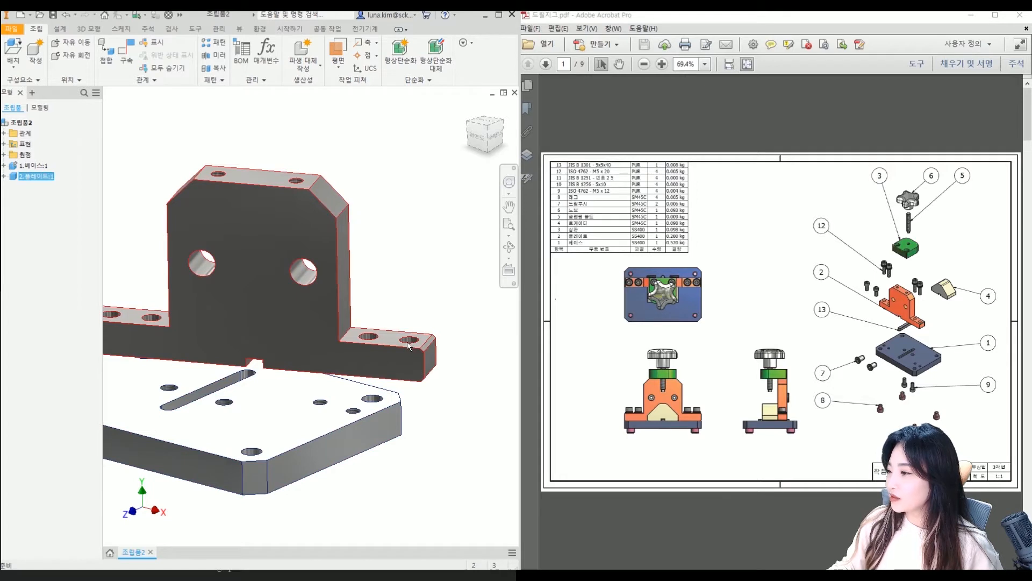
Step: Mate the axis of the outer hole in the plate's right foot to the base's matching threaded hole, with 0.000 mm offset, and check the plate's remaining movement
{"action": "left_click", "coordinate": [131, 57]}
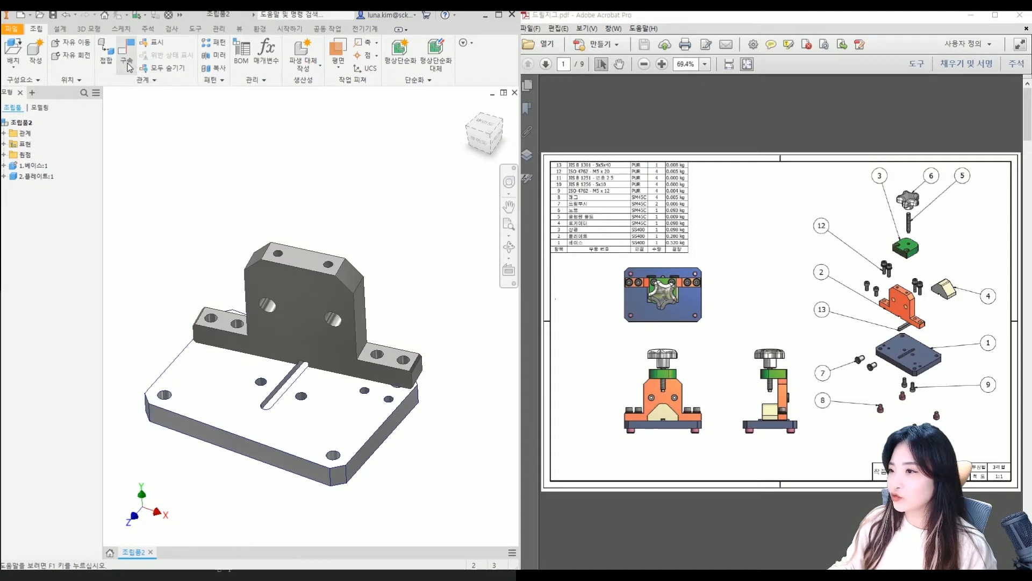
{"action": "left_click", "coordinate": [129, 66]}
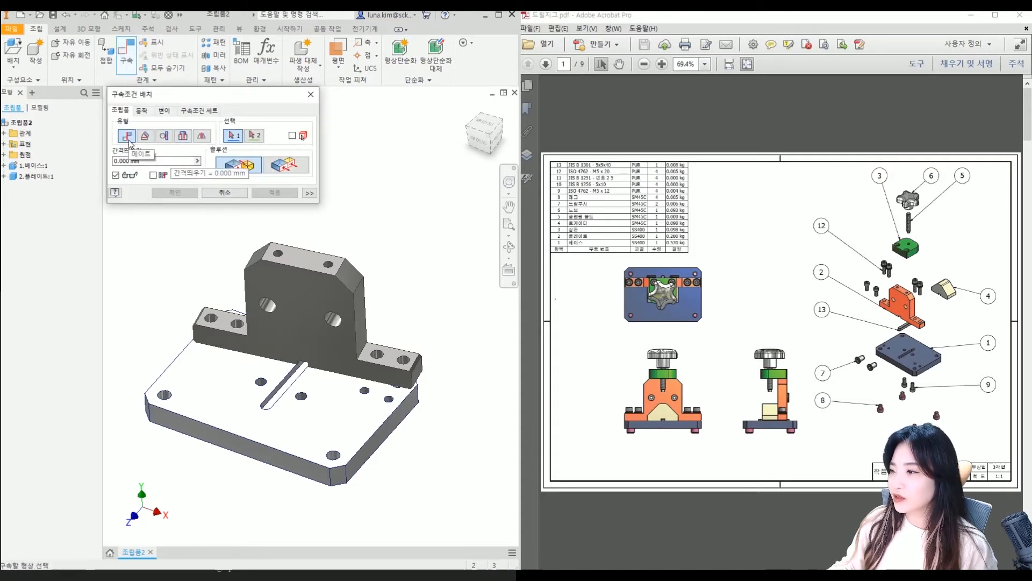
{"action": "scroll", "coordinate": [401, 375], "scroll_direction": "up", "scroll_amount": 5}
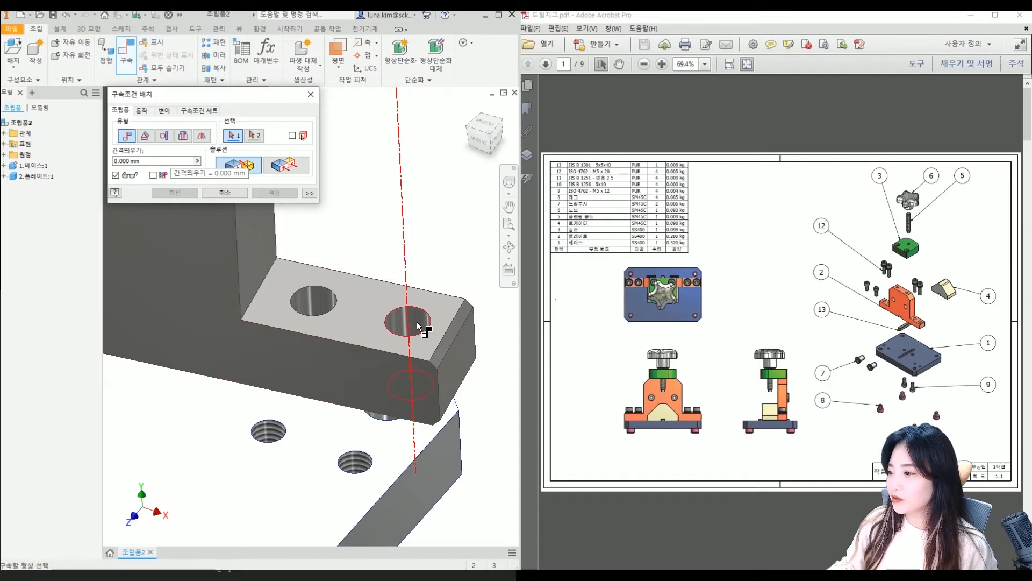
{"action": "left_click", "coordinate": [417, 321]}
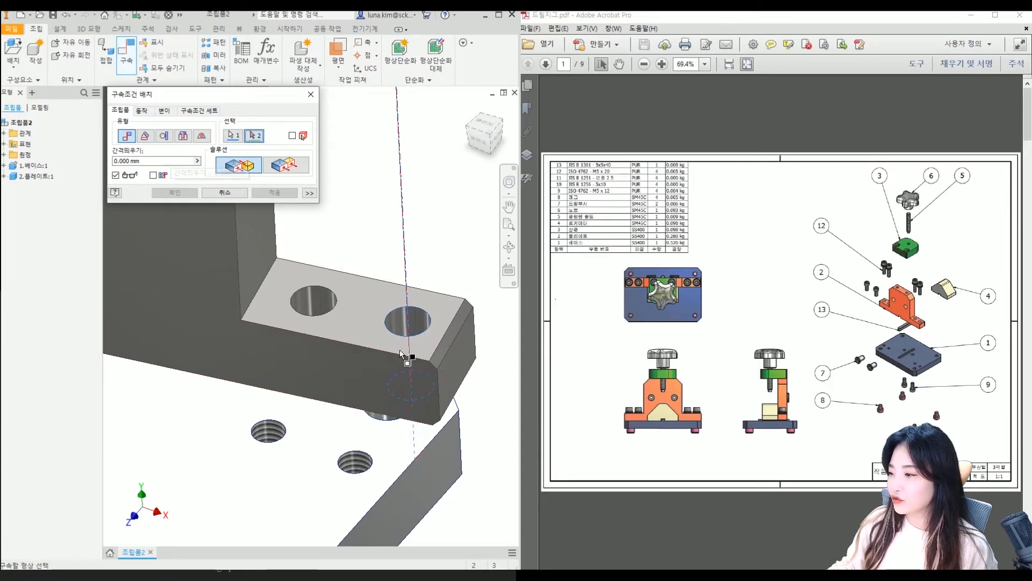
{"action": "scroll", "coordinate": [350, 464], "scroll_direction": "down", "scroll_amount": 3}
{"action": "left_click", "coordinate": [351, 463]}
{"action": "mouse_move", "coordinate": [355, 504]}
{"action": "middle_mouse_down", "text": "shift"}
{"action": "mouse_move", "coordinate": [349, 457]}
{"action": "mouse_move", "coordinate": [347, 486]}
{"action": "middle_mouse_up", "text": "shift"}
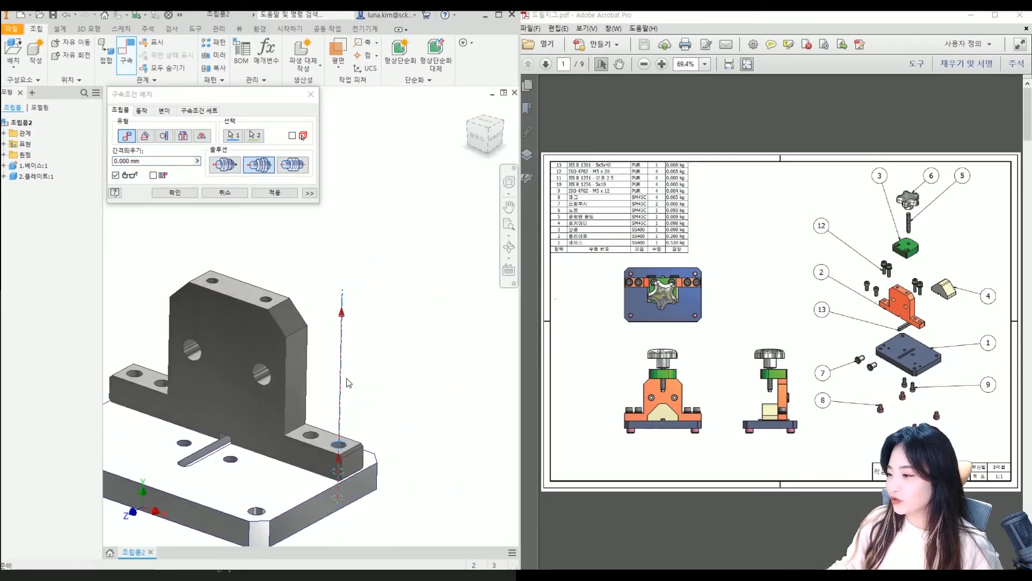
{"action": "left_click", "coordinate": [179, 193]}
{"action": "middle_click_drag", "start_coordinate": [182, 402], "coordinate": [271, 360]}
{"action": "left_click_drag", "start_coordinate": [303, 347], "coordinate": [333, 343]}
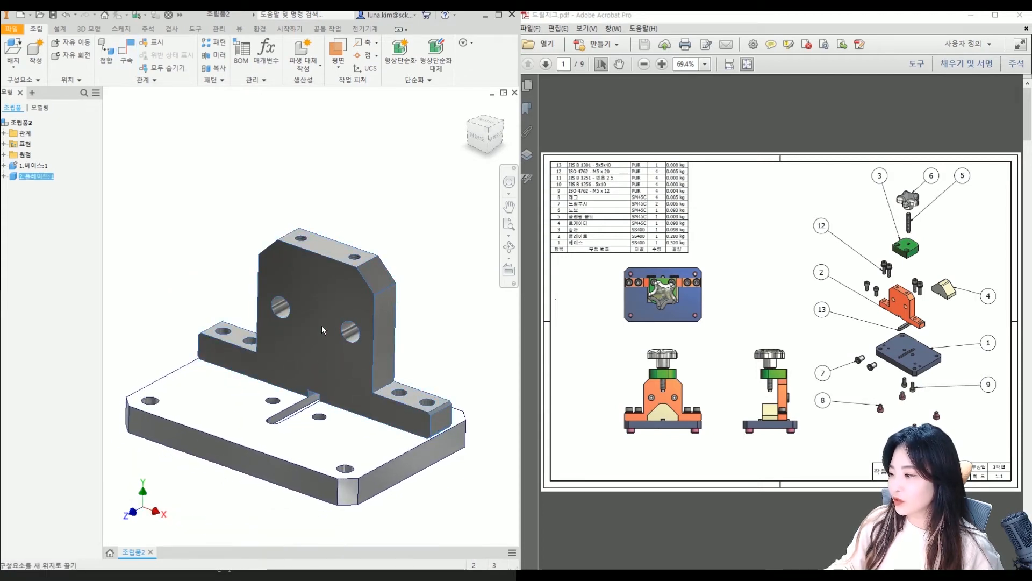
{"action": "left_click", "coordinate": [455, 290]}
{"action": "left_click", "coordinate": [469, 107]}
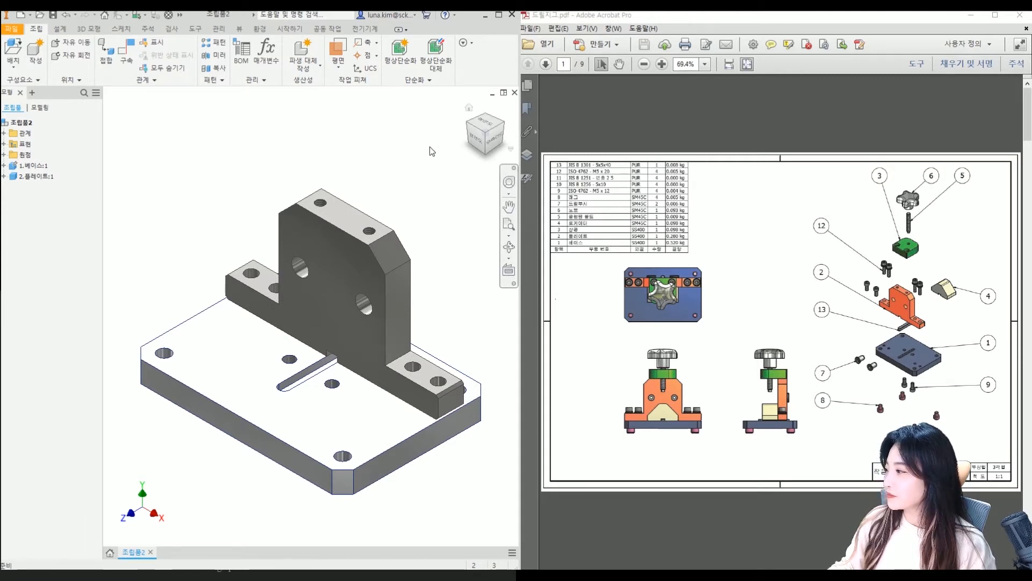
Step: Insert one instance of the 3.상판 part from the 드릴지그 folder and set it down above the upright plate
{"action": "left_click", "coordinate": [14, 51]}
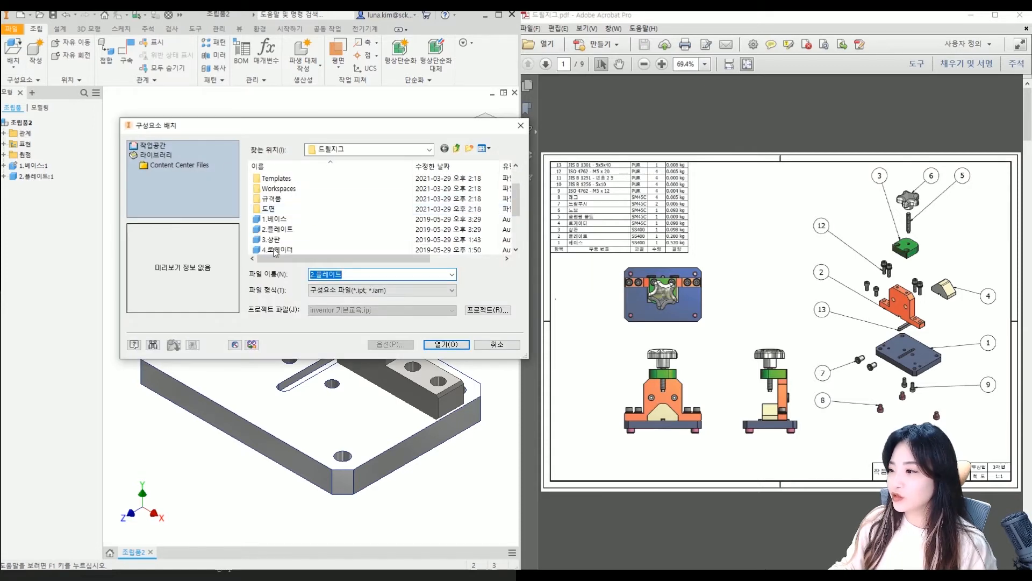
{"action": "double_click", "coordinate": [273, 243]}
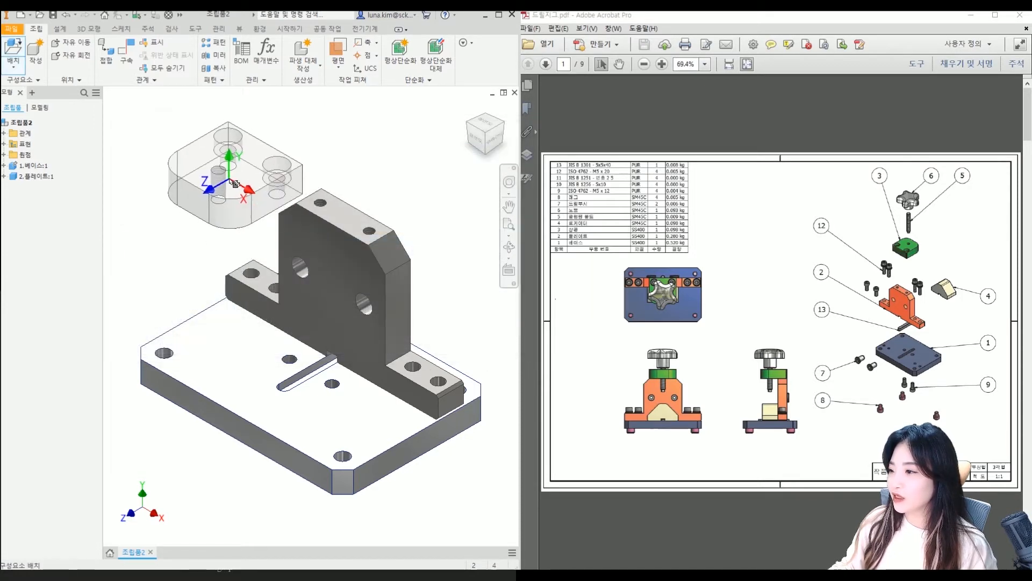
{"action": "scroll", "coordinate": [242, 164], "scroll_direction": "down", "scroll_amount": 3}
{"action": "left_click", "coordinate": [330, 155]}
{"action": "middle_click_drag", "start_coordinate": [329, 154], "coordinate": [305, 230]}
{"action": "key", "text": "Escape"}
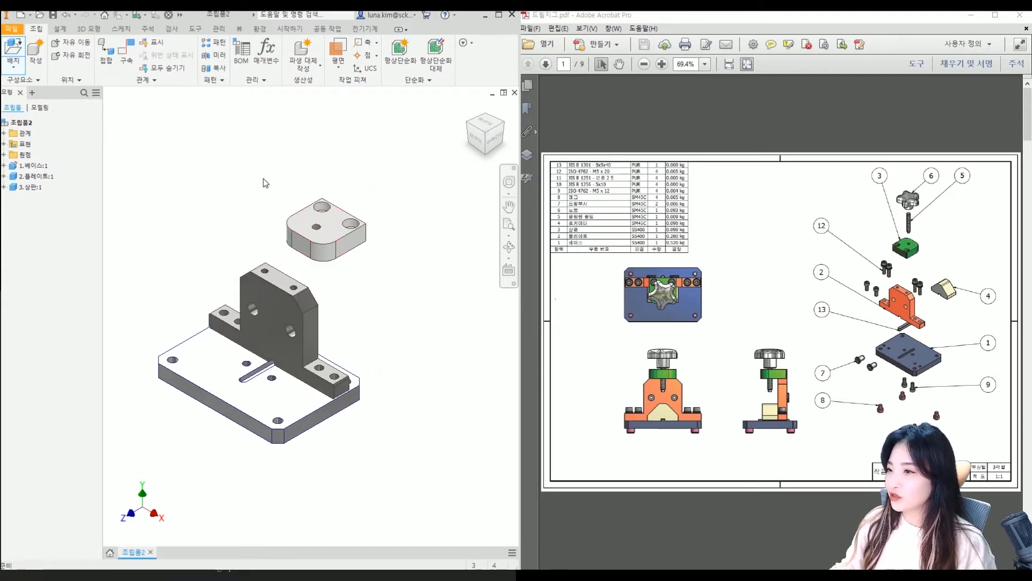
Step: Mate the axis of the left threaded hole in the upright plate's top to the top block's matching counterbored hole, with 0.000 mm offset
{"action": "left_click", "coordinate": [127, 53]}
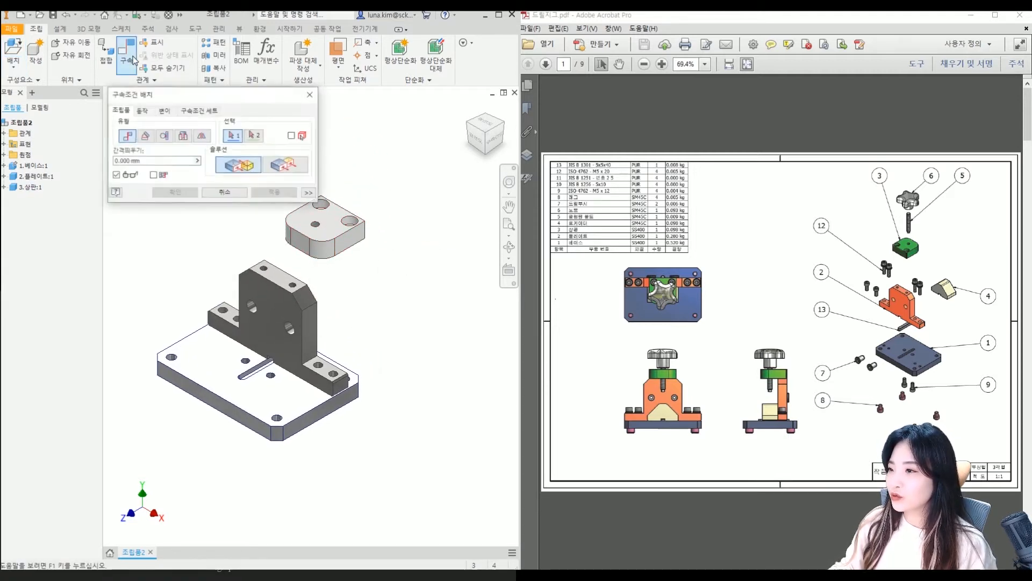
{"action": "left_click_drag", "start_coordinate": [198, 97], "coordinate": [185, 77]}
{"action": "scroll", "coordinate": [331, 253], "scroll_direction": "up", "scroll_amount": 3}
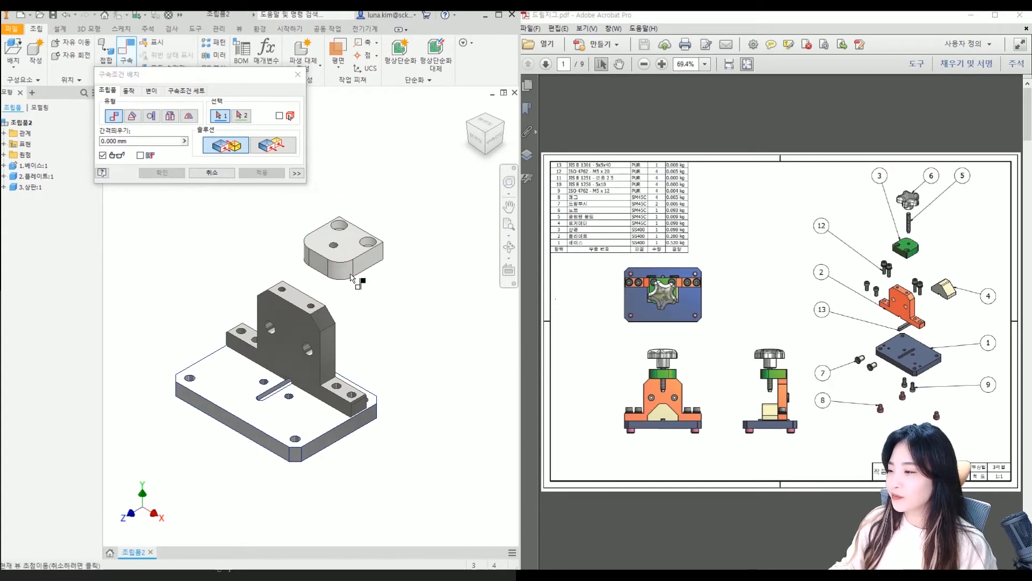
{"action": "scroll", "coordinate": [334, 191], "scroll_direction": "up", "scroll_amount": 3}
{"action": "scroll", "coordinate": [271, 345], "scroll_direction": "down", "scroll_amount": 2}
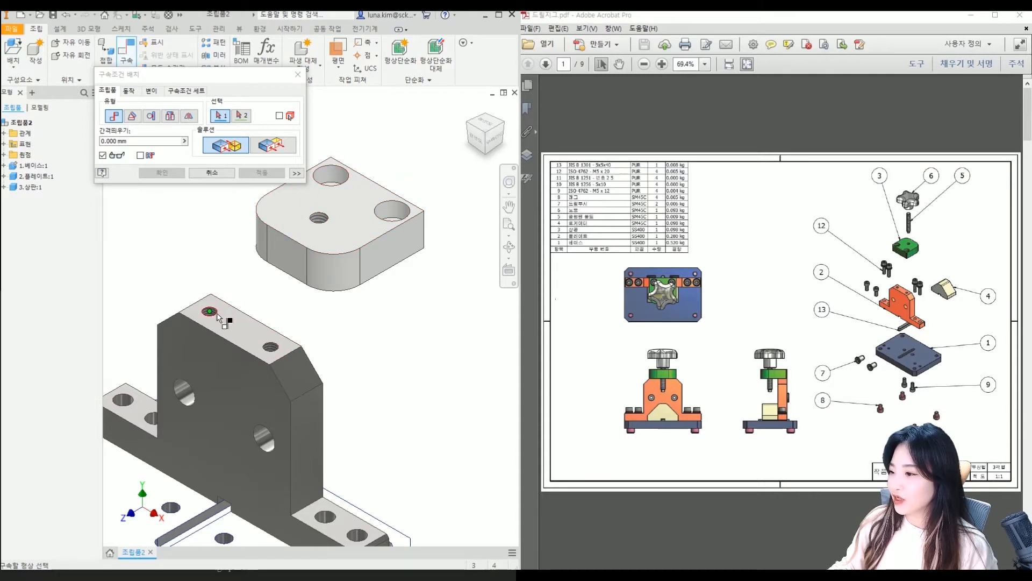
{"action": "scroll", "coordinate": [218, 318], "scroll_direction": "up", "scroll_amount": 2}
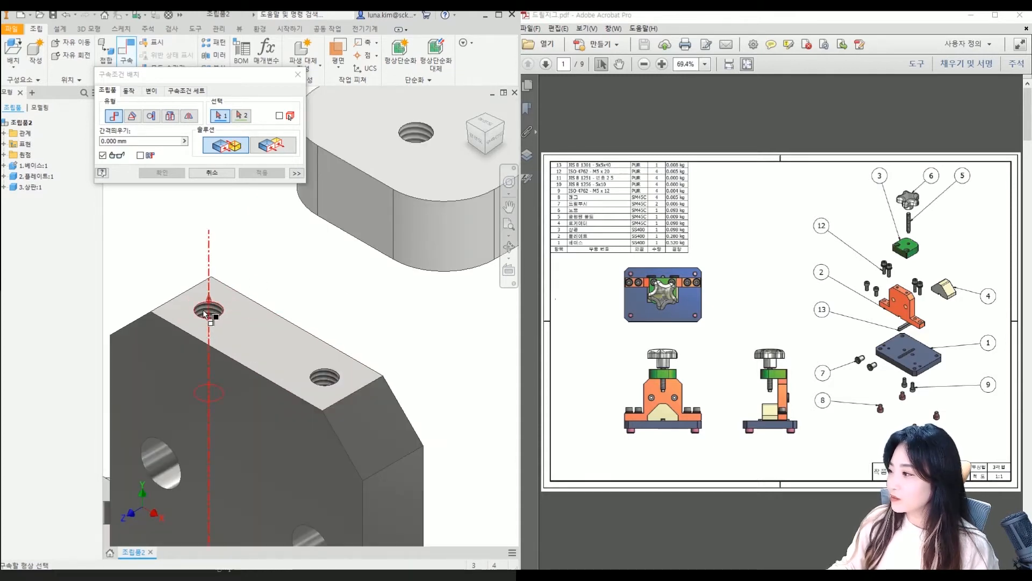
{"action": "left_click", "coordinate": [202, 308]}
{"action": "scroll", "coordinate": [357, 272], "scroll_direction": "down", "scroll_amount": 3}
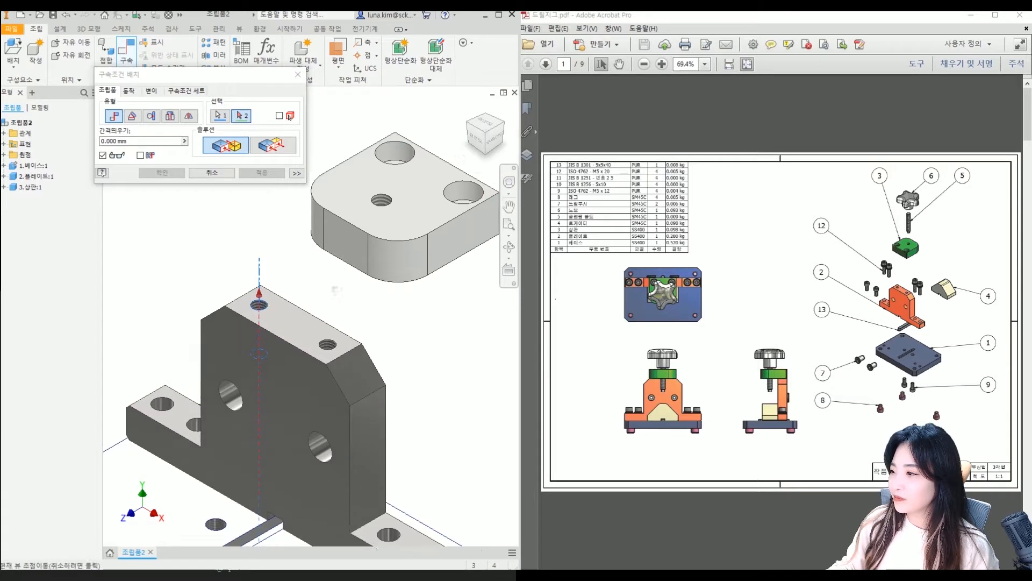
{"action": "scroll", "coordinate": [370, 182], "scroll_direction": "up", "scroll_amount": 3}
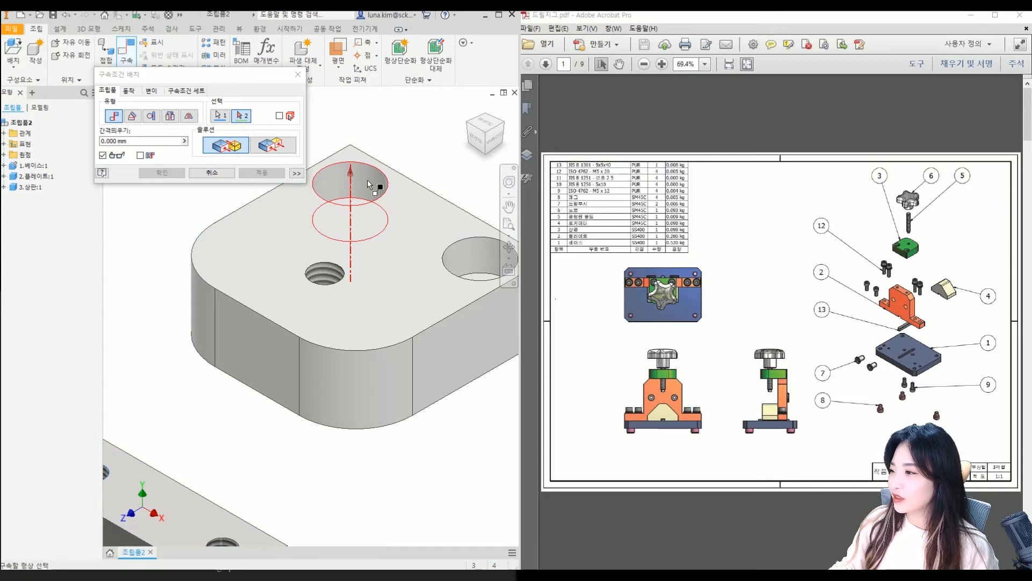
{"action": "left_click", "coordinate": [370, 184]}
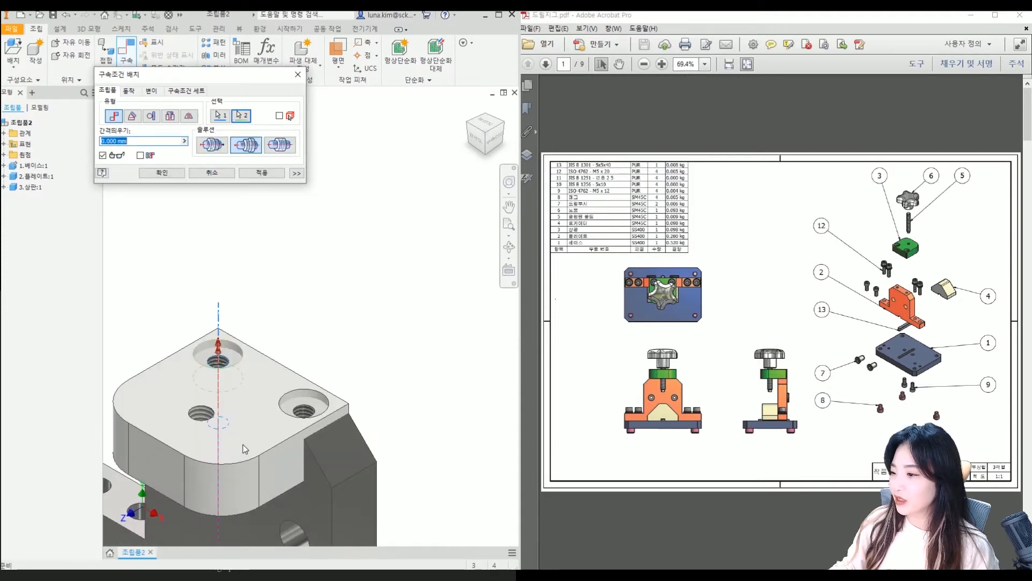
{"action": "middle_click_drag", "start_coordinate": [245, 449], "coordinate": [277, 399]}
{"action": "left_click", "coordinate": [252, 173]}
Step: Mate the axis of the top block's other counterbored hole to the plate's second threaded hole, with 0.000 mm offset, and finish constraining
{"action": "scroll", "coordinate": [341, 364], "scroll_direction": "up", "scroll_amount": 5}
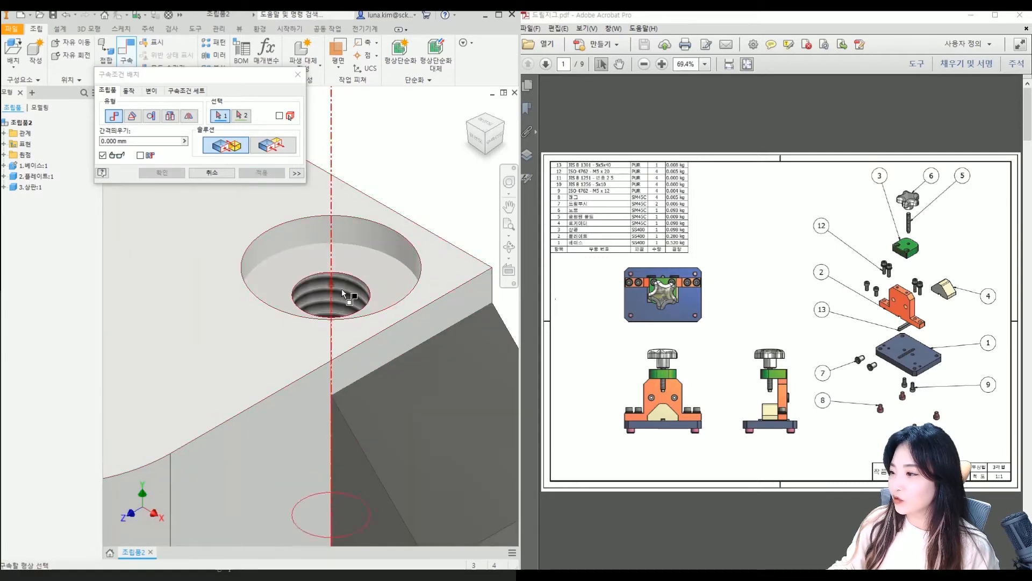
{"action": "left_click", "coordinate": [363, 233]}
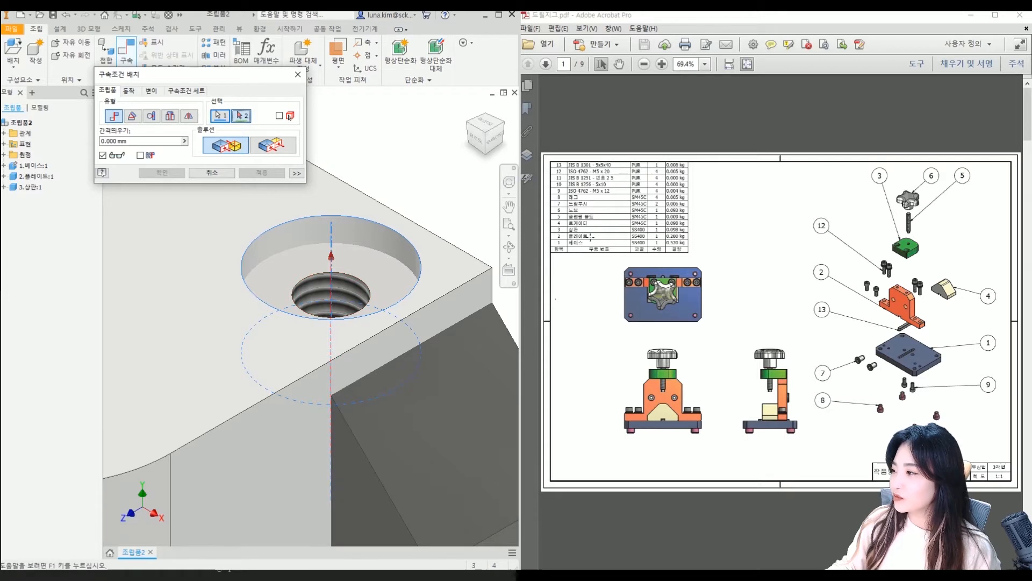
{"action": "left_click", "coordinate": [356, 290]}
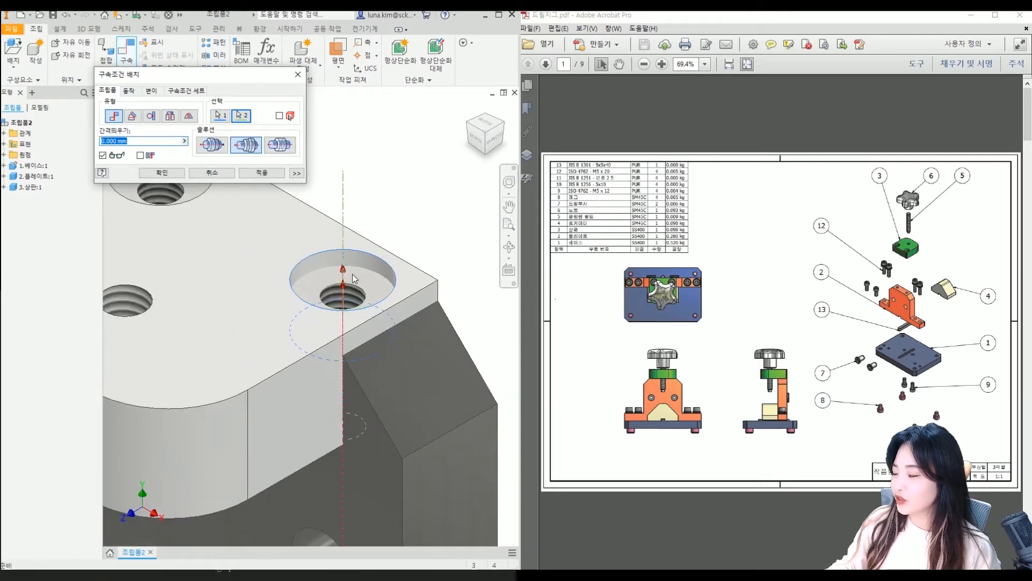
{"action": "left_click", "coordinate": [262, 172]}
{"action": "scroll", "coordinate": [329, 374], "scroll_direction": "down", "scroll_amount": 5}
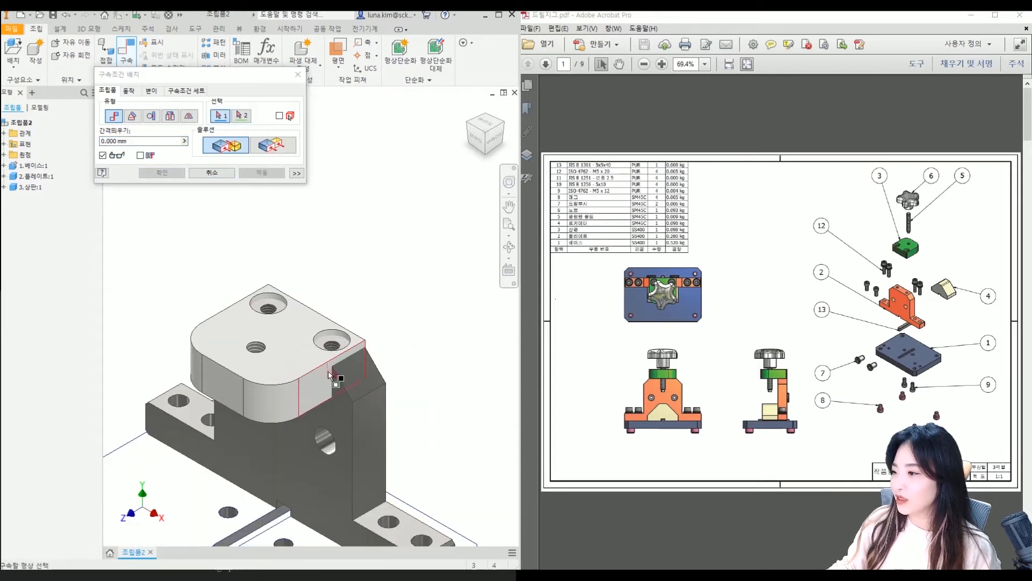
{"action": "key", "text": "Escape"}
Step: Lift the top block off the upright plate and mate its underside to the plate's top face with 0.000 mm offset
{"action": "left_click_drag", "start_coordinate": [285, 364], "coordinate": [268, 212]}
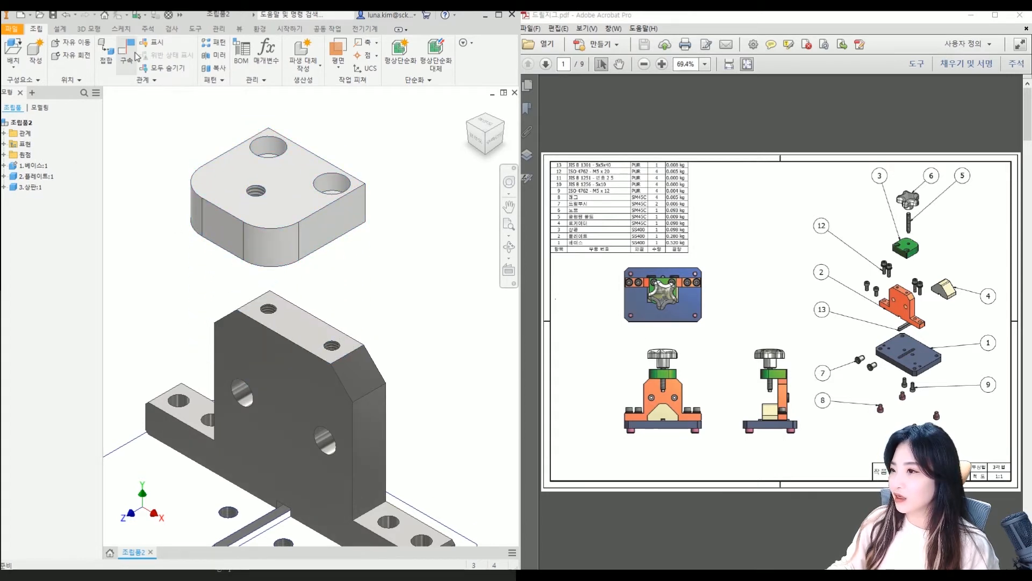
{"action": "left_click", "coordinate": [131, 54]}
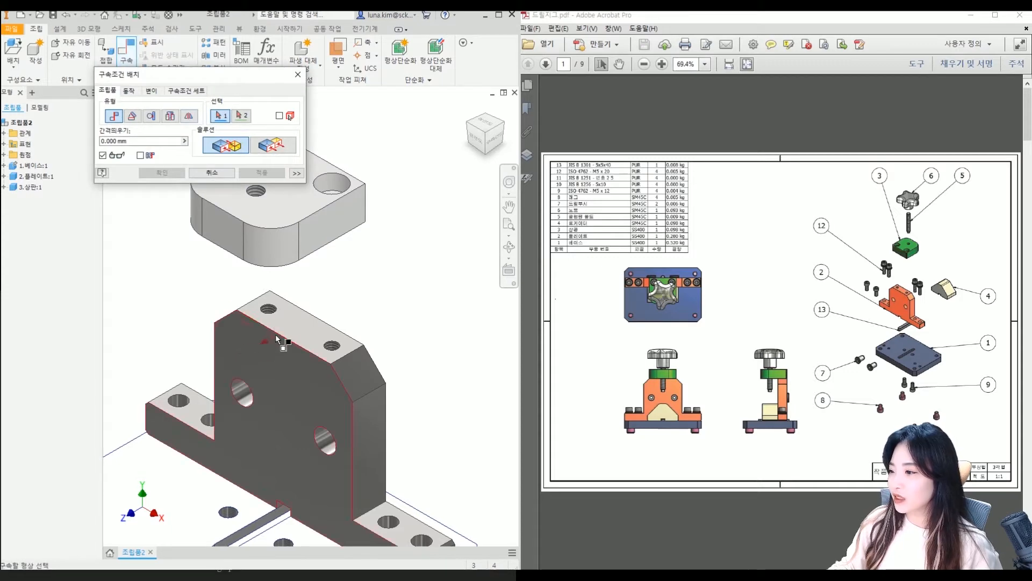
{"action": "left_click", "coordinate": [296, 323]}
{"action": "middle_click_drag", "start_coordinate": [332, 348], "coordinate": [297, 249], "text": "shift"}
{"action": "left_click", "coordinate": [285, 193]}
{"action": "middle_click_drag", "start_coordinate": [336, 308], "coordinate": [170, 194], "text": "shift"}
{"action": "left_click", "coordinate": [162, 173]}
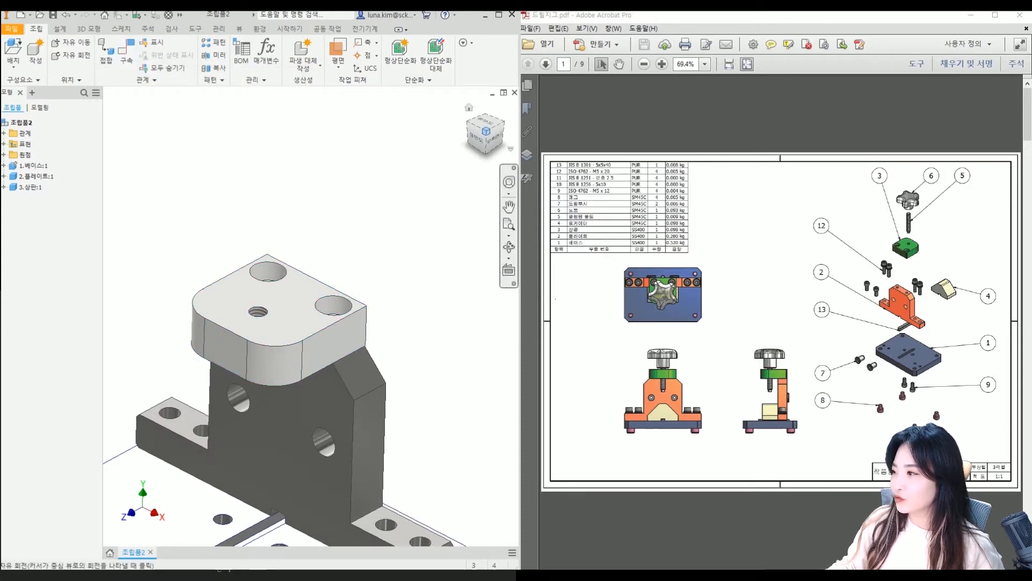
{"action": "left_click", "coordinate": [486, 130]}
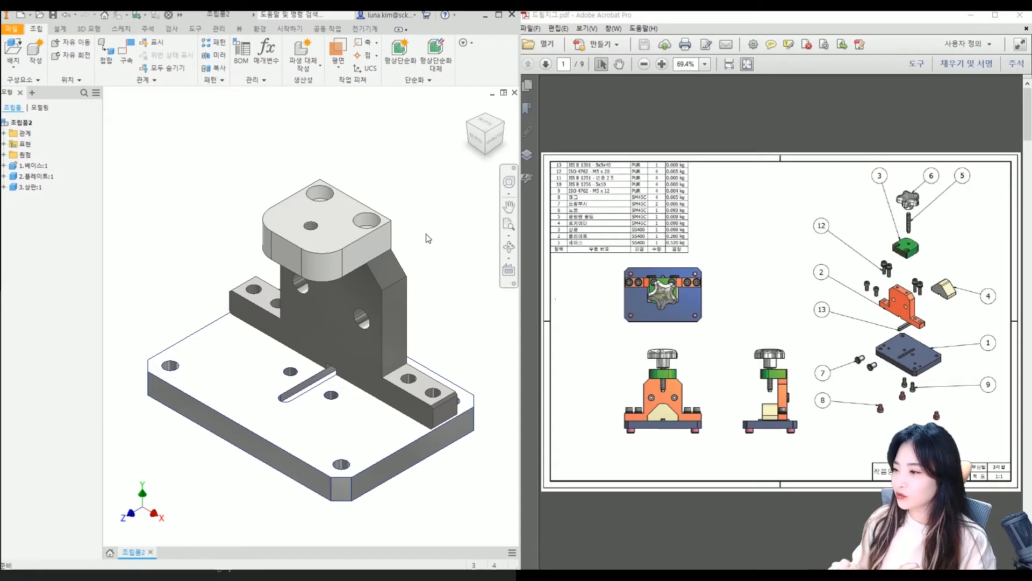
{"action": "mouse_move", "coordinate": [421, 275]}
{"action": "middle_mouse_down"}
{"action": "mouse_move", "coordinate": [405, 274]}
{"action": "mouse_move", "coordinate": [437, 263]}
{"action": "middle_mouse_up"}
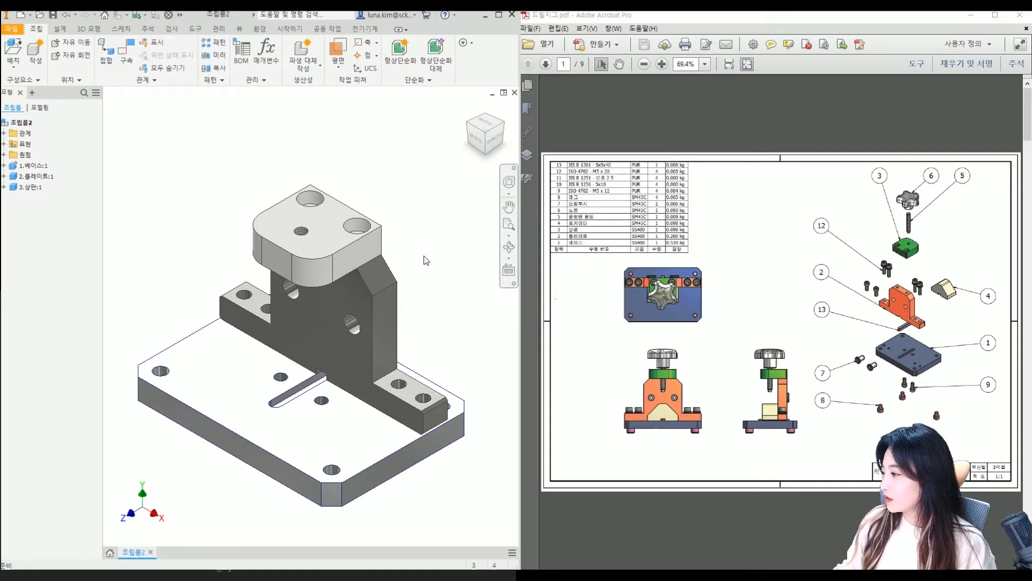
Step: Insert one instance of the 4.로케이더 part from the 드릴지그 folder and set it down beside the top block, above the base
{"action": "left_click", "coordinate": [18, 55]}
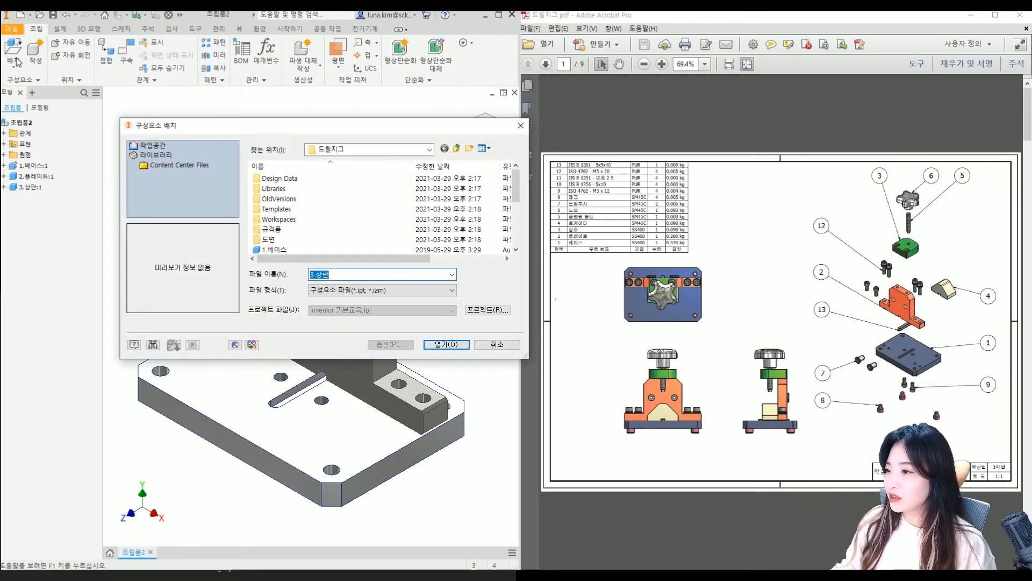
{"action": "scroll", "coordinate": [309, 215], "scroll_direction": "down", "scroll_amount": 3}
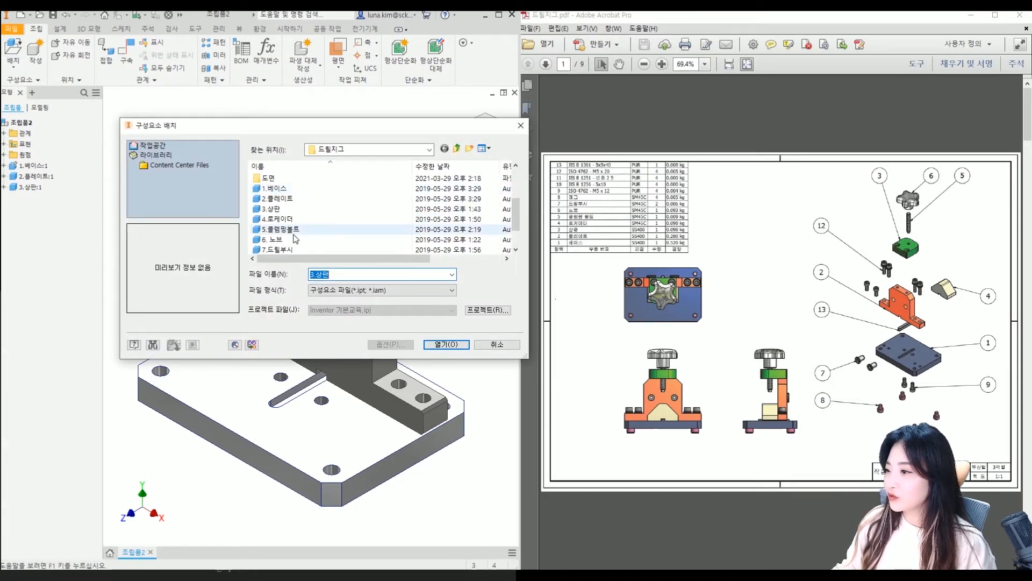
{"action": "double_click", "coordinate": [280, 219]}
{"action": "left_click", "coordinate": [164, 239]}
{"action": "key", "text": "Escape"}
{"action": "middle_click_drag", "start_coordinate": [211, 411], "coordinate": [271, 415]}
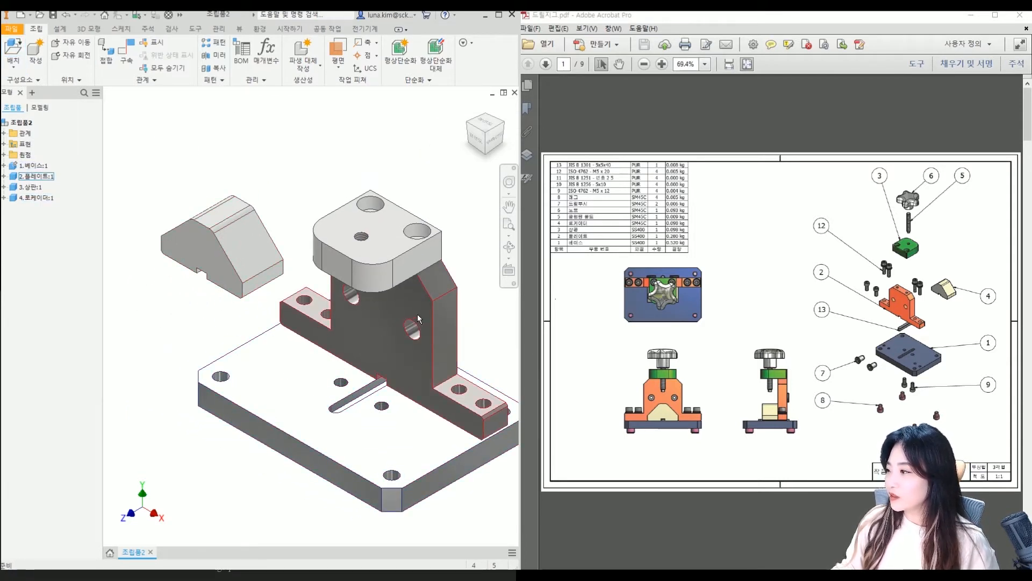
Step: Examine the locator's underside groove and threaded holes against the base's slot and holes and the upright plate
{"action": "left_click", "coordinate": [374, 330]}
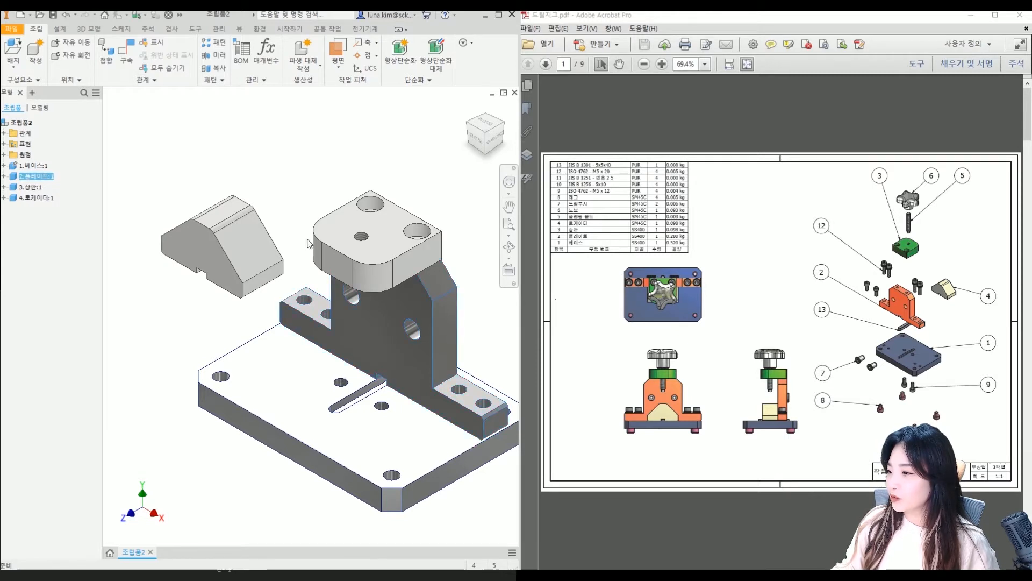
{"action": "left_click", "coordinate": [331, 417]}
{"action": "middle_click_drag", "start_coordinate": [303, 399], "coordinate": [237, 276], "text": "shift"}
{"action": "left_click", "coordinate": [237, 276]}
{"action": "middle_click_drag", "start_coordinate": [311, 346], "coordinate": [311, 316], "text": "shift"}
{"action": "left_click", "coordinate": [224, 309]}
{"action": "scroll", "coordinate": [197, 276], "scroll_direction": "up", "scroll_amount": 5}
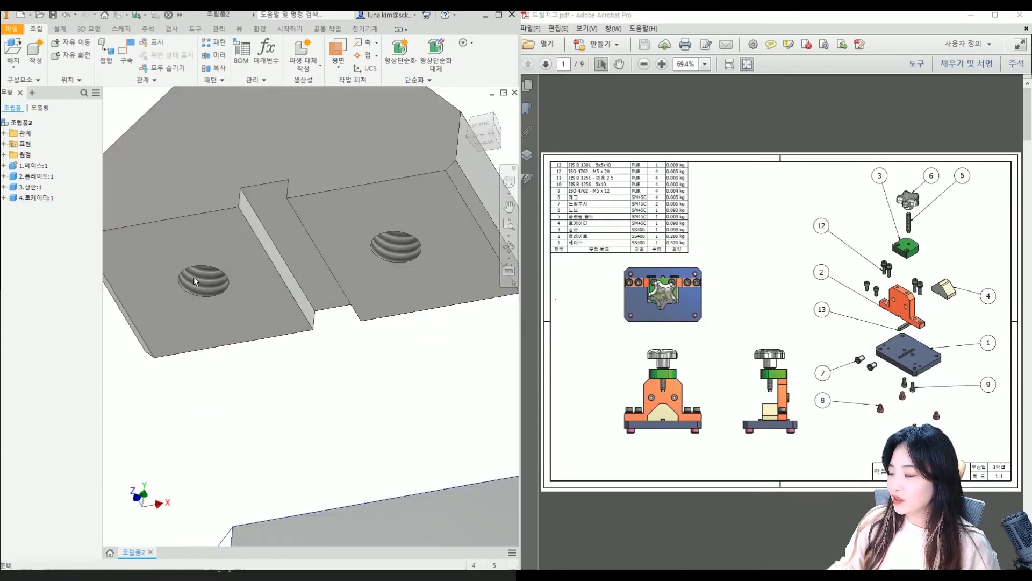
{"action": "left_click", "coordinate": [403, 249]}
{"action": "scroll", "coordinate": [379, 394], "scroll_direction": "down", "scroll_amount": 5}
{"action": "middle_click_drag", "start_coordinate": [378, 389], "coordinate": [344, 422], "text": "shift"}
{"action": "left_click", "coordinate": [403, 442]}
{"action": "middle_click_drag", "start_coordinate": [404, 442], "coordinate": [384, 433]}
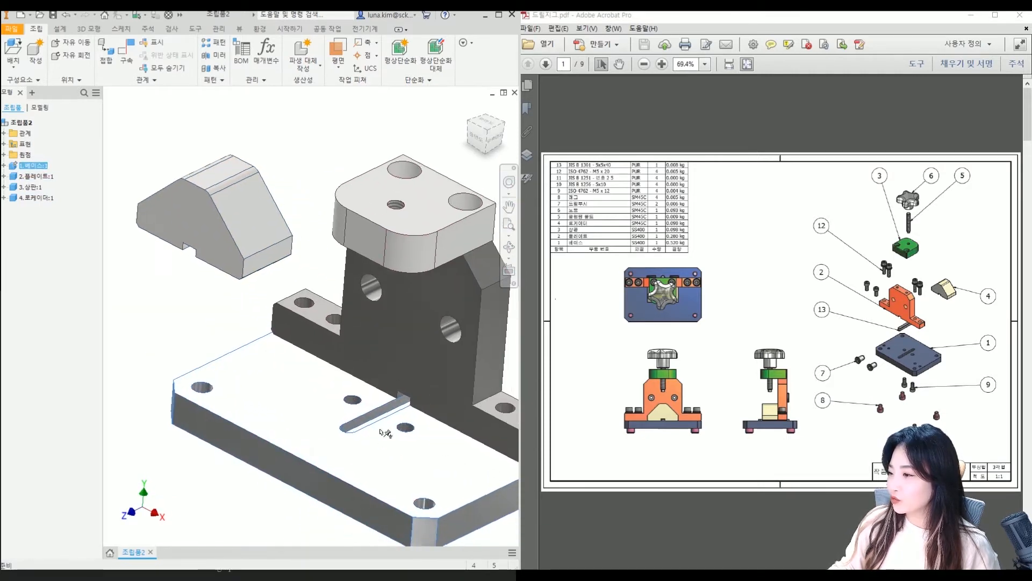
{"action": "left_click", "coordinate": [199, 302]}
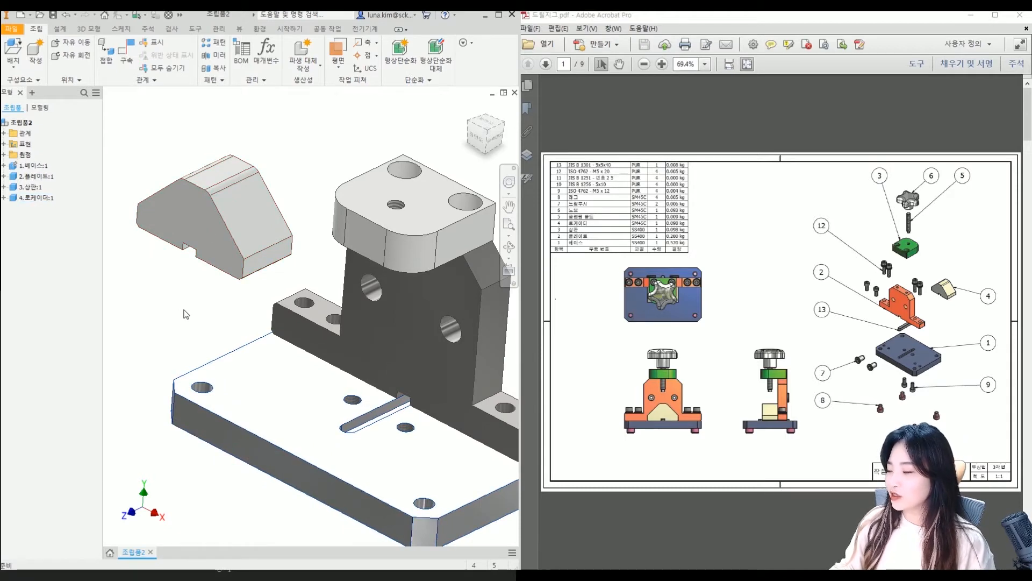
Step: Mate the locator's underside to the base's top face with 0.000 mm offset
{"action": "left_click", "coordinate": [127, 51]}
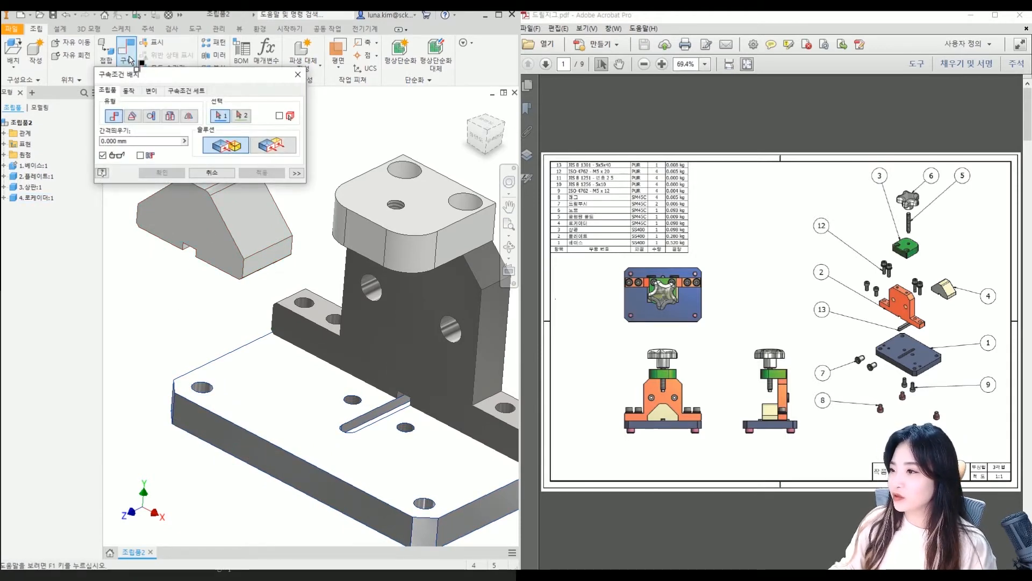
{"action": "left_click", "coordinate": [296, 400]}
{"action": "middle_click_drag", "start_coordinate": [222, 397], "coordinate": [222, 301], "text": "shift"}
{"action": "left_click", "coordinate": [222, 271]}
{"action": "left_click", "coordinate": [222, 274]}
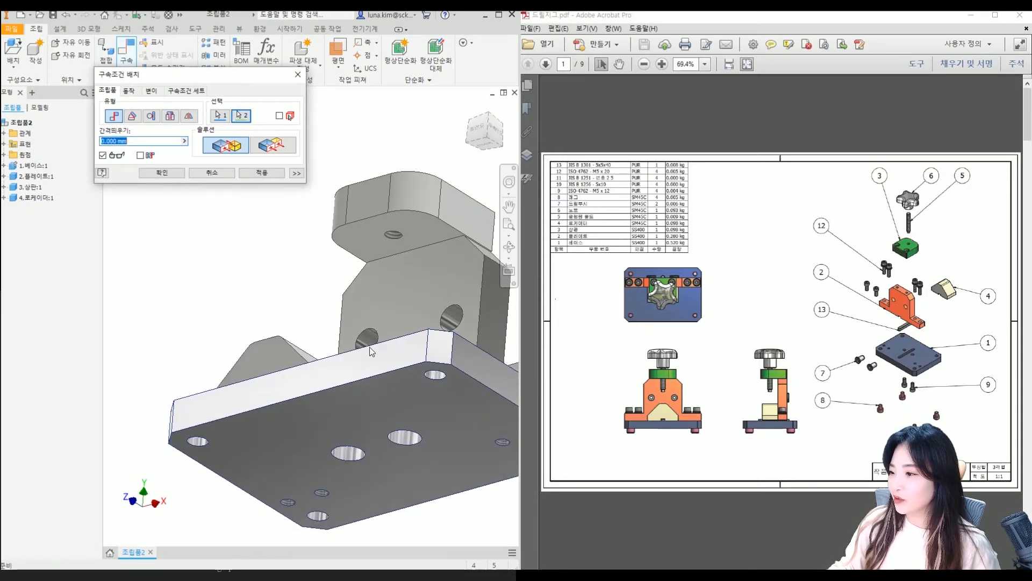
{"action": "left_click", "coordinate": [261, 173]}
Step: Mate the locator's back face to the front face of the upright plate with 0.000 mm offset
{"action": "middle_click_drag", "start_coordinate": [353, 321], "coordinate": [391, 356], "text": "shift"}
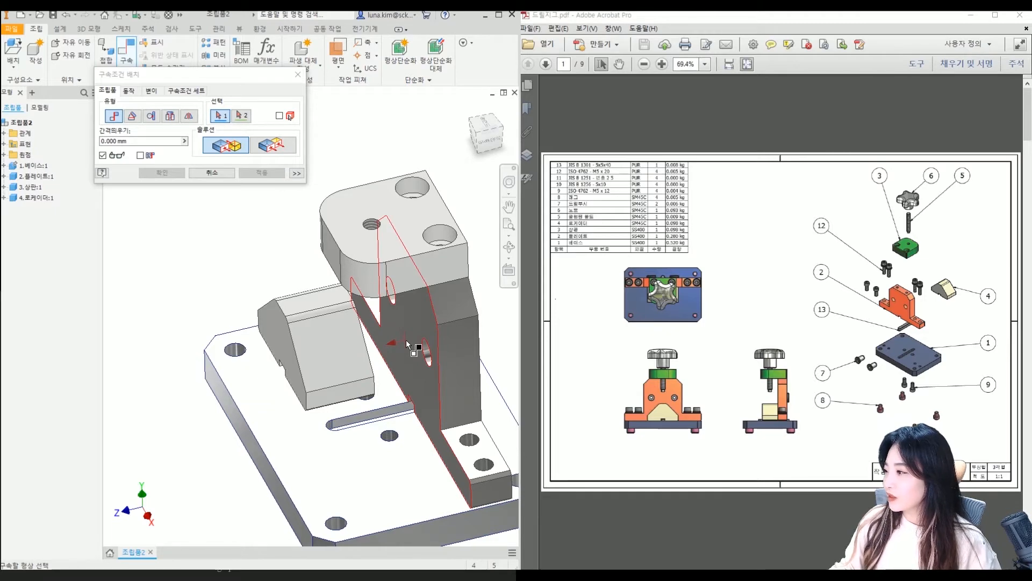
{"action": "left_click", "coordinate": [402, 339]}
{"action": "middle_click_drag", "start_coordinate": [350, 367], "coordinate": [322, 359], "text": "shift"}
{"action": "scroll", "coordinate": [359, 378], "scroll_direction": "up", "scroll_amount": 5}
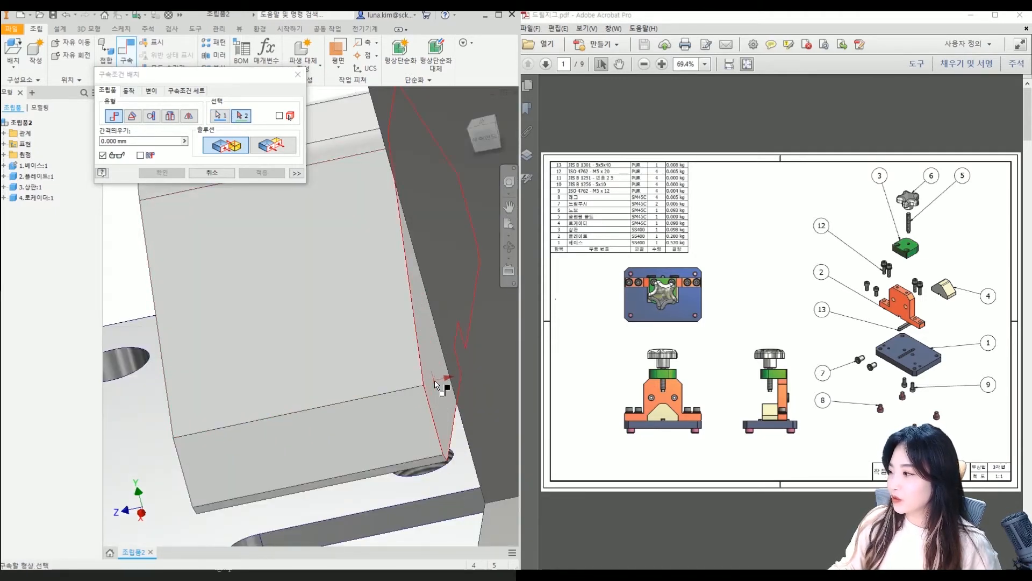
{"action": "left_click", "coordinate": [437, 384]}
{"action": "scroll", "coordinate": [235, 263], "scroll_direction": "down", "scroll_amount": 5}
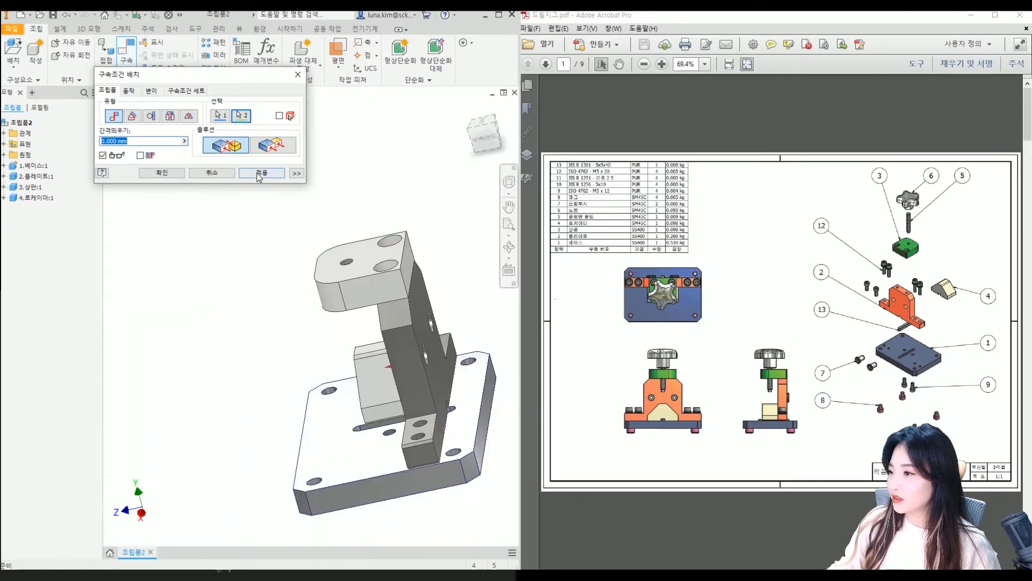
{"action": "left_click", "coordinate": [259, 178]}
Step: Slide the locator along the upright plate until its threaded holes roughly line up with the base's counterbored holes
{"action": "middle_click_drag", "start_coordinate": [334, 433], "coordinate": [247, 375]}
{"action": "middle_click_drag", "start_coordinate": [247, 376], "coordinate": [328, 372], "text": "shift"}
{"action": "scroll", "coordinate": [340, 371], "scroll_direction": "up", "scroll_amount": 4}
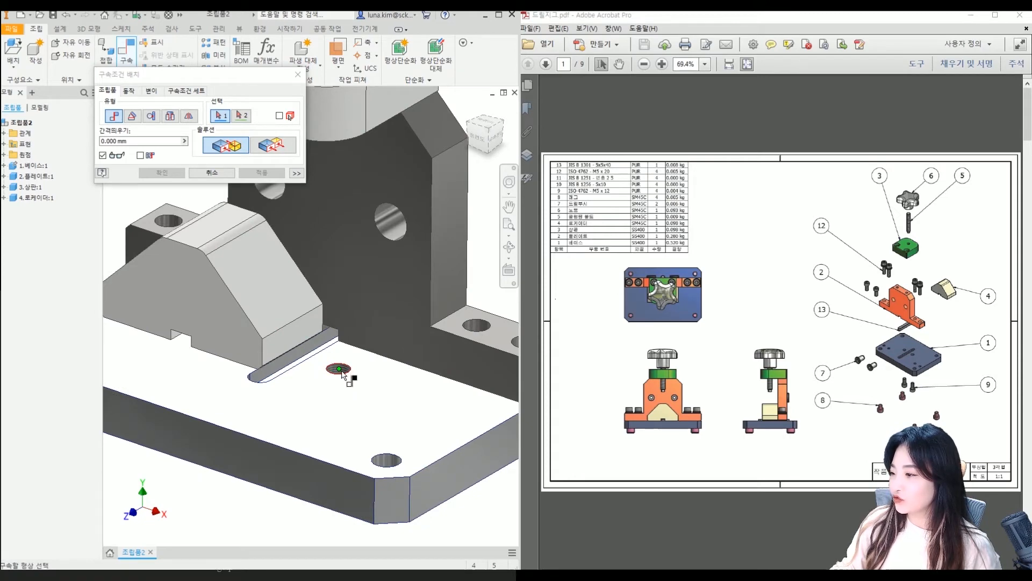
{"action": "middle_click_drag", "start_coordinate": [252, 397], "coordinate": [297, 399], "text": "shift"}
{"action": "key", "text": "Escape"}
{"action": "left_click_drag", "start_coordinate": [279, 326], "coordinate": [353, 356]}
{"action": "middle_click_drag", "start_coordinate": [357, 436], "coordinate": [311, 394], "text": "shift"}
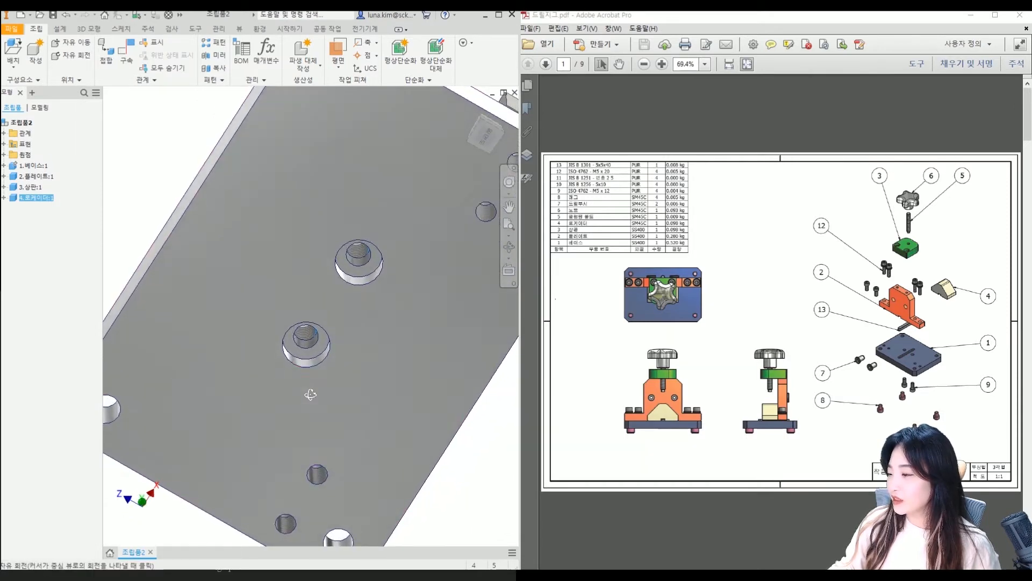
Step: Mate the axis of a locator threaded hole to the base's matching counterbored hole with 0.000 mm offset, and finish constraining
{"action": "left_click", "coordinate": [126, 51]}
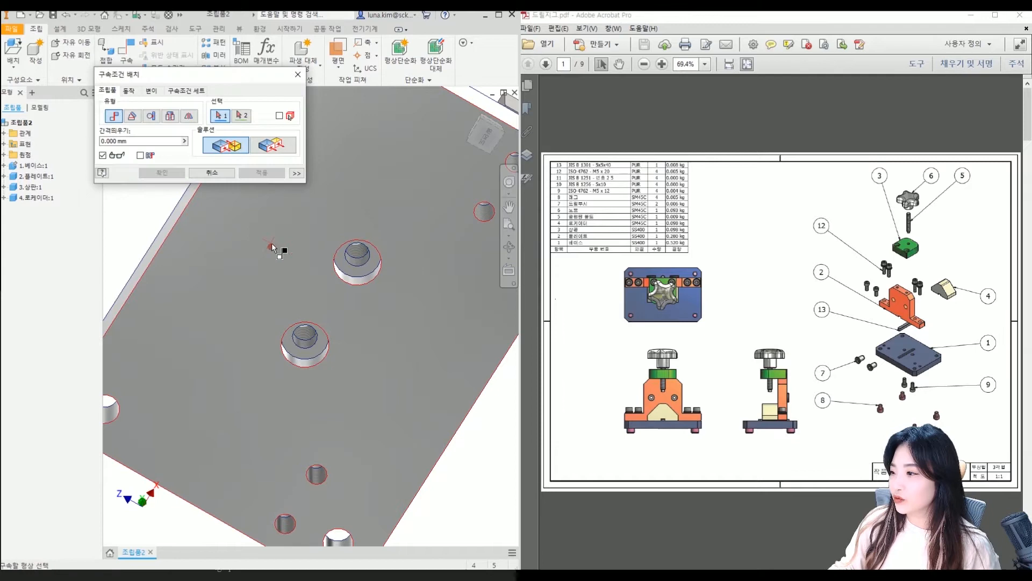
{"action": "scroll", "coordinate": [322, 253], "scroll_direction": "up", "scroll_amount": 5}
{"action": "left_click", "coordinate": [429, 228]}
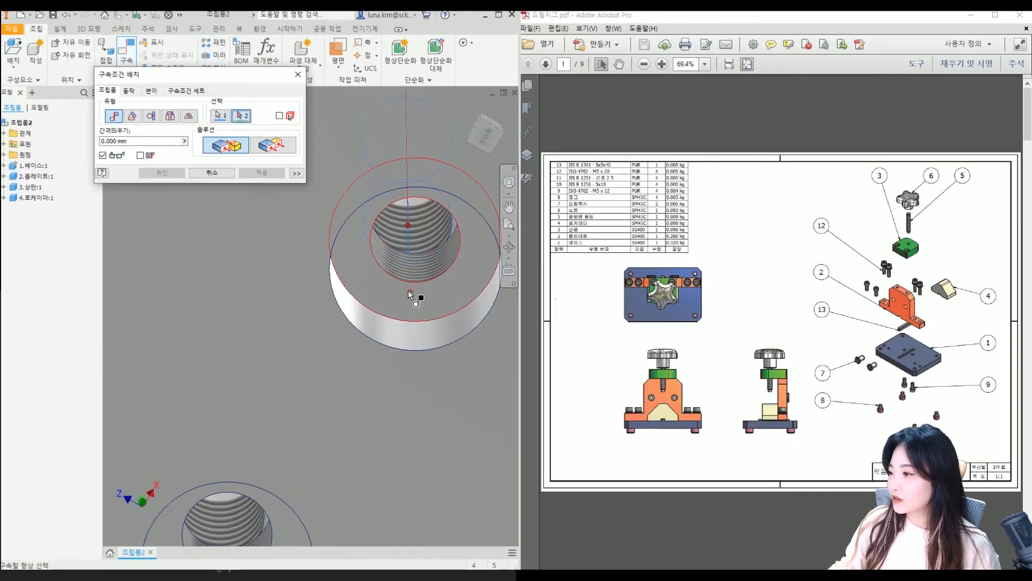
{"action": "left_click", "coordinate": [386, 327]}
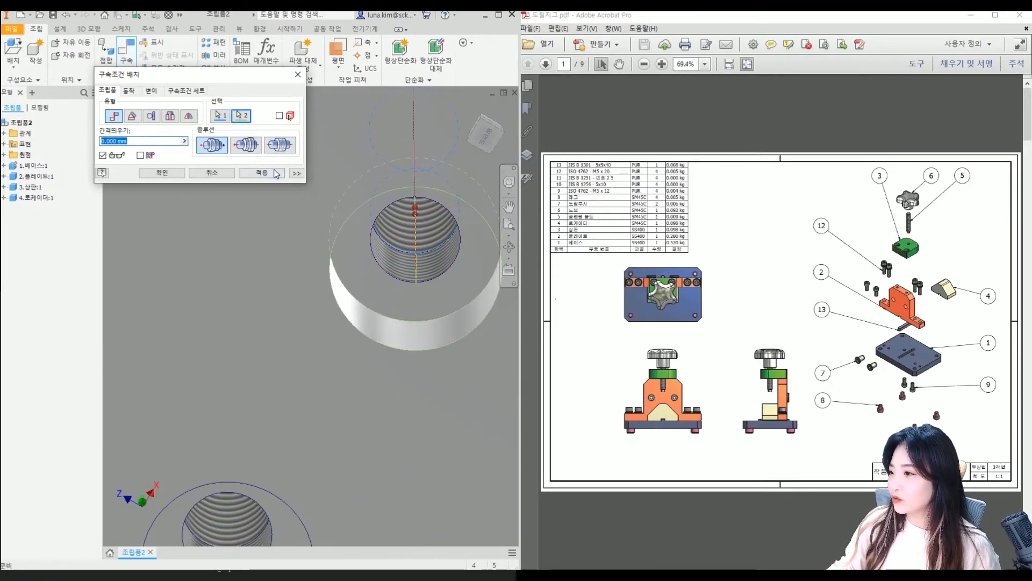
{"action": "left_click", "coordinate": [277, 173]}
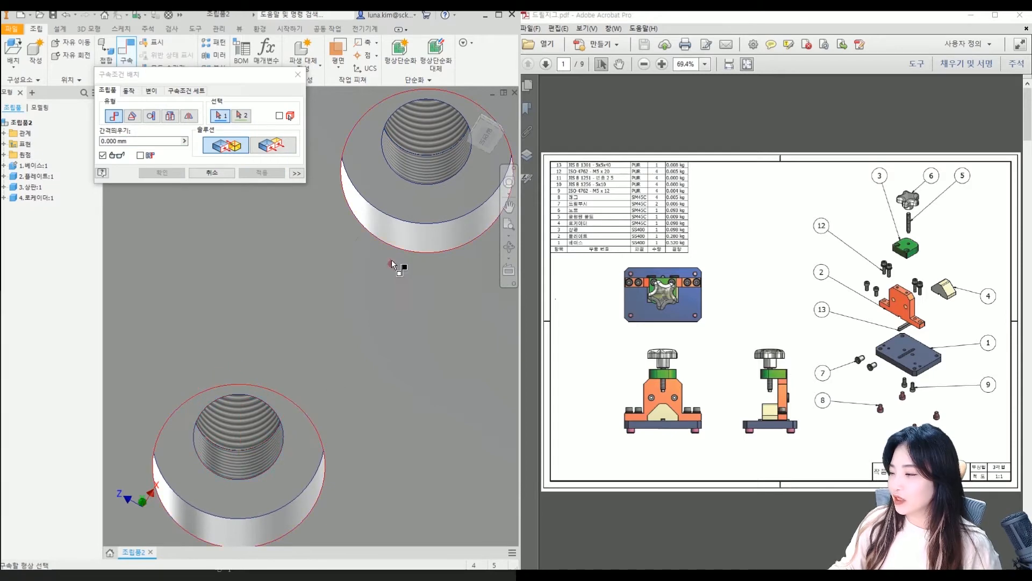
{"action": "key", "text": "Escape"}
{"action": "scroll", "coordinate": [382, 256], "scroll_direction": "down", "scroll_amount": 3}
{"action": "left_click", "coordinate": [469, 108]}
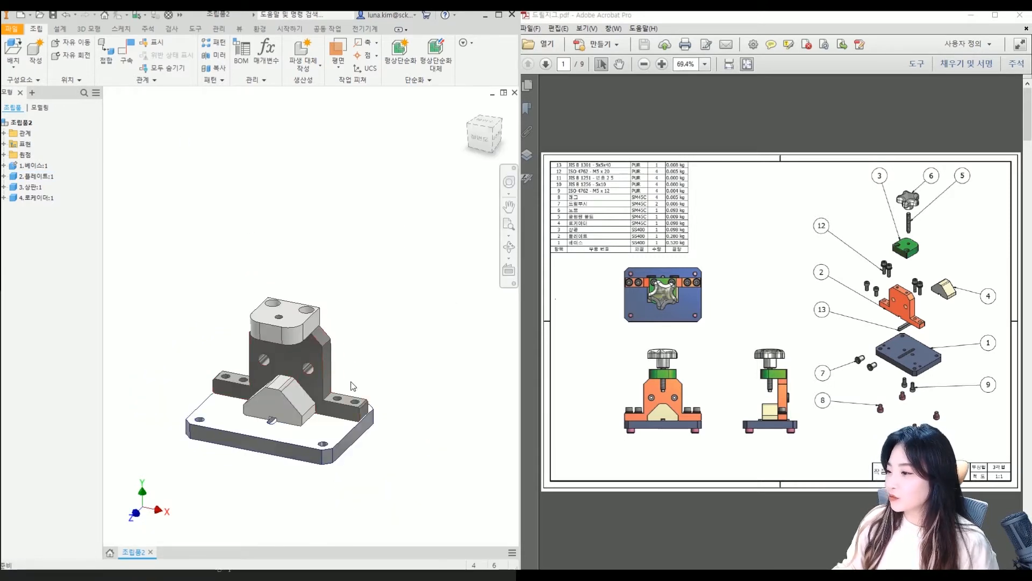
Step: Insert the 5.클램핑볼트 part from the 드릴지그 folder and set it down above the jig
{"action": "left_click", "coordinate": [20, 56]}
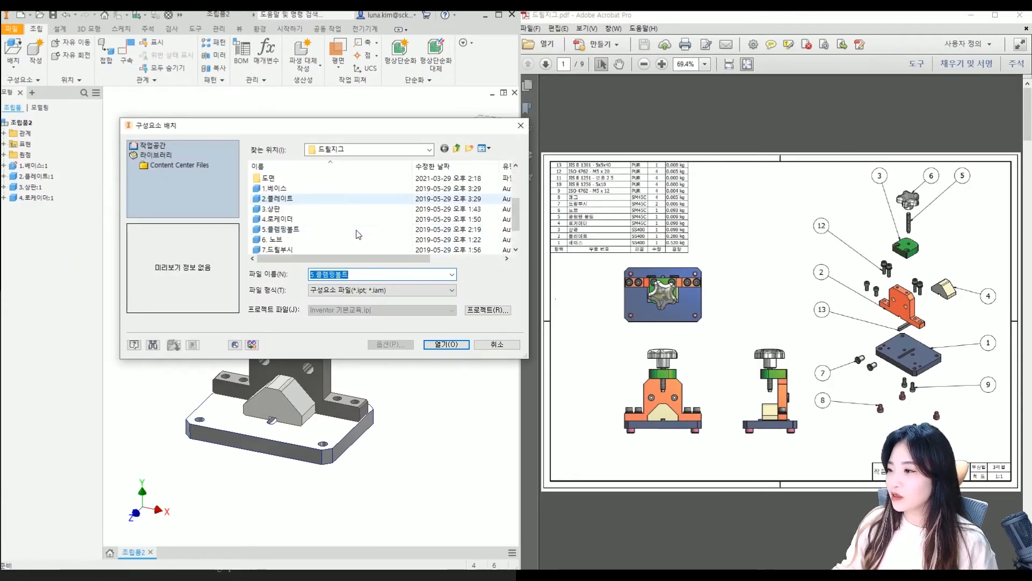
{"action": "double_click", "coordinate": [297, 232]}
{"action": "left_click", "coordinate": [385, 219]}
Step: Insert one instance of the 6. 노브 part from the 드릴지그 folder beside the clamping bolt, above the top block
{"action": "left_click", "coordinate": [14, 50]}
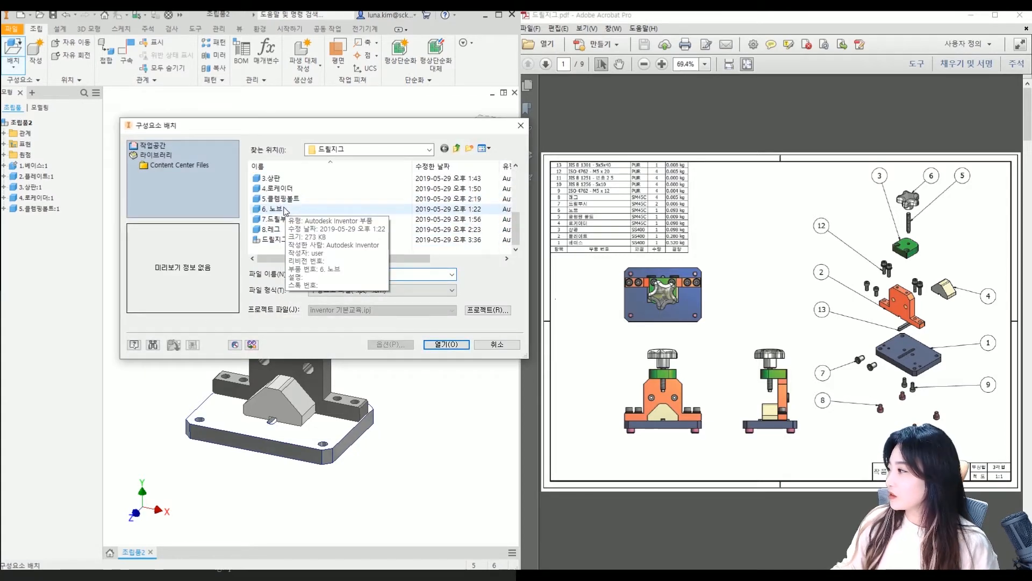
{"action": "double_click", "coordinate": [286, 210]}
{"action": "left_click", "coordinate": [314, 212]}
{"action": "key", "text": "Escape"}
{"action": "left_click_drag", "start_coordinate": [449, 290], "coordinate": [221, 175]}
{"action": "left_click", "coordinate": [227, 213]}
{"action": "left_click_drag", "start_coordinate": [167, 273], "coordinate": [425, 529]}
{"action": "left_click_drag", "start_coordinate": [161, 326], "coordinate": [403, 517]}
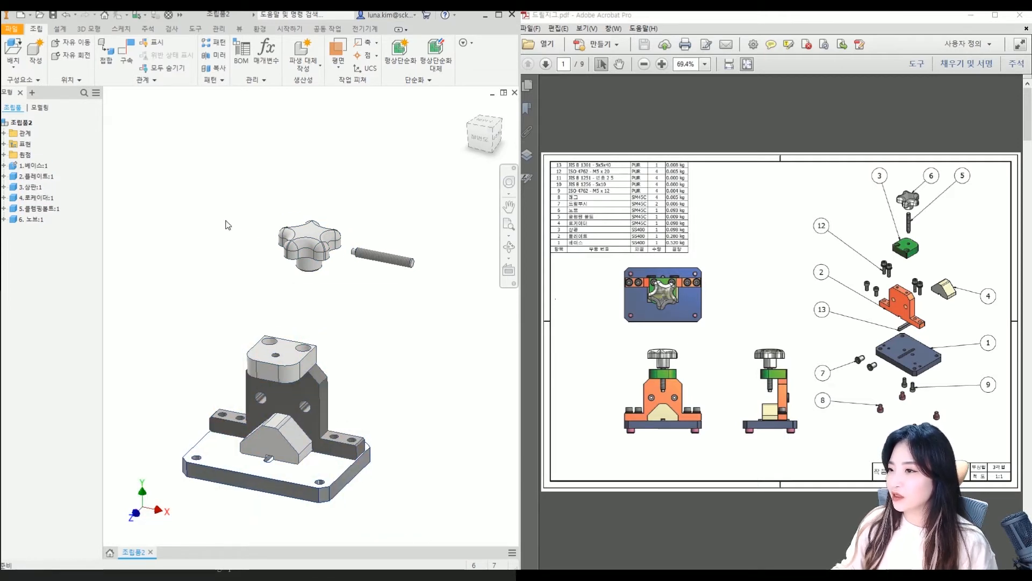
{"action": "left_click", "coordinate": [126, 49]}
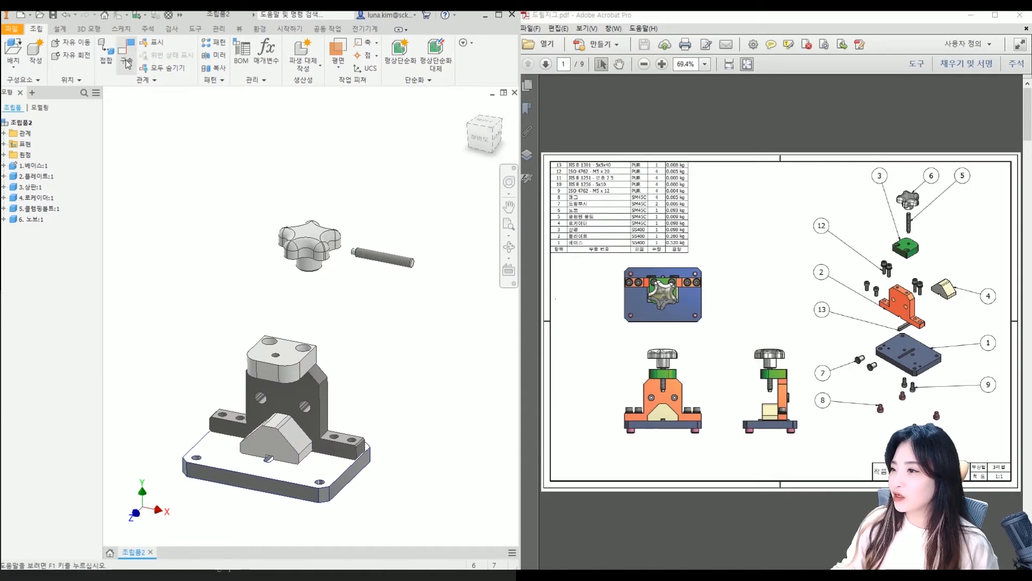
{"action": "middle_click_drag", "start_coordinate": [337, 275], "coordinate": [324, 224], "text": "shift"}
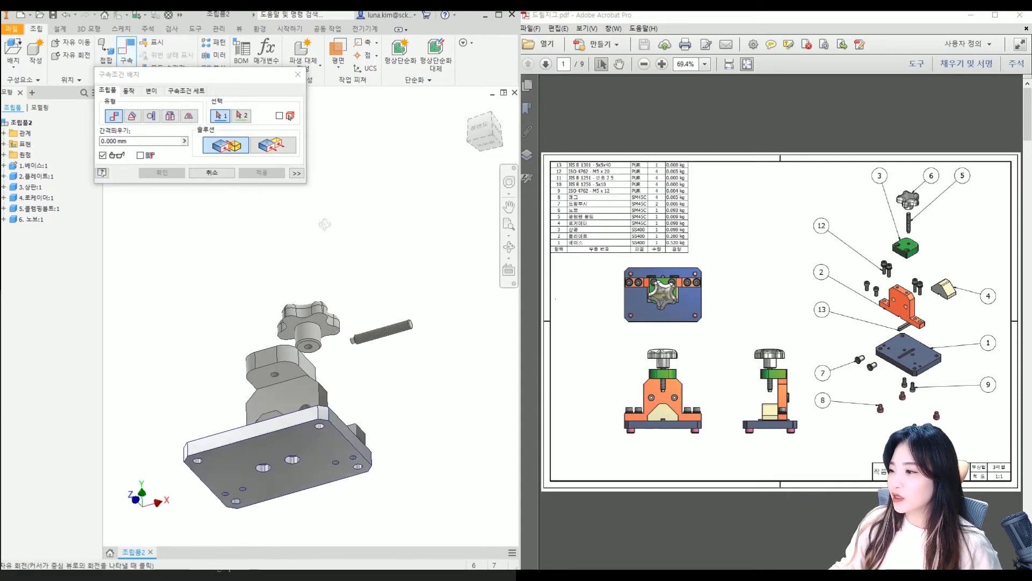
{"action": "scroll", "coordinate": [294, 358], "scroll_direction": "up", "scroll_amount": 5}
{"action": "scroll", "coordinate": [341, 357], "scroll_direction": "down", "scroll_amount": 2}
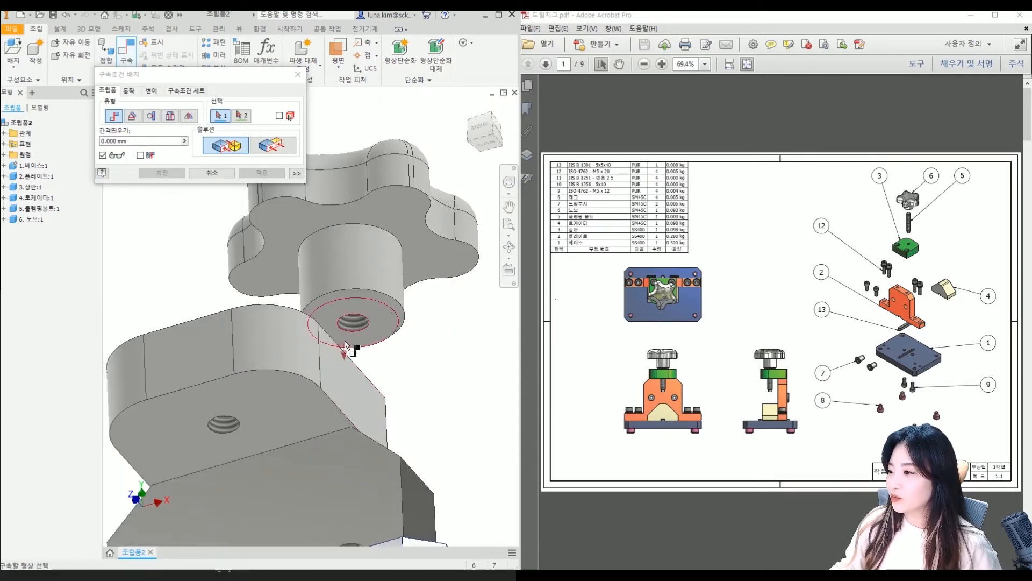
{"action": "key", "text": "Escape"}
Step: Move the knob clear of the top block so the hole in its underside is accessible next to the clamping bolt
{"action": "scroll", "coordinate": [345, 346], "scroll_direction": "down", "scroll_amount": 3}
{"action": "left_click", "coordinate": [379, 311]}
{"action": "left_click_drag", "start_coordinate": [379, 311], "coordinate": [407, 217]}
{"action": "middle_click_drag", "start_coordinate": [398, 262], "coordinate": [396, 322], "text": "shift"}
{"action": "scroll", "coordinate": [373, 301], "scroll_direction": "up", "scroll_amount": 5}
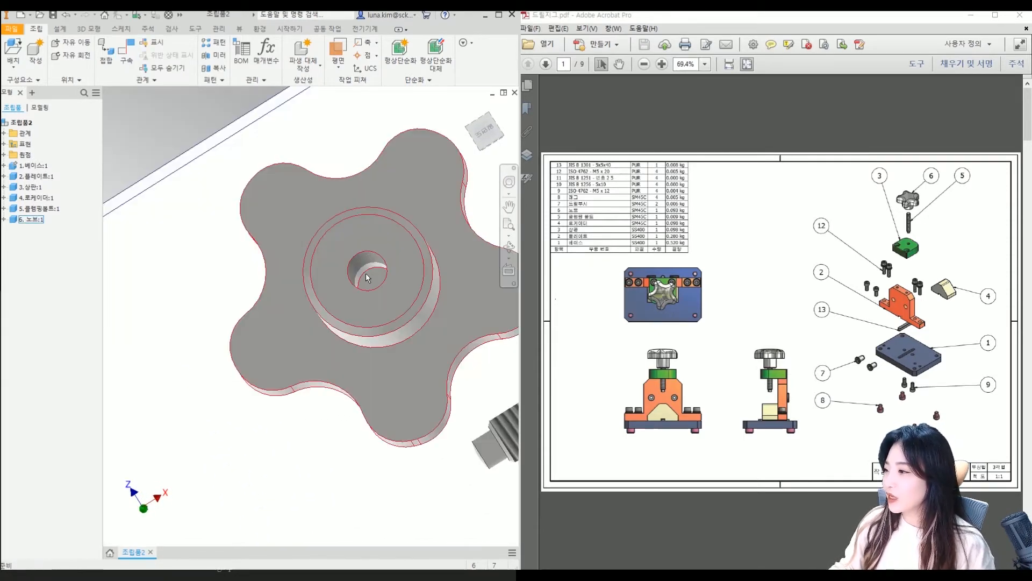
{"action": "scroll", "coordinate": [366, 280], "scroll_direction": "down", "scroll_amount": 4}
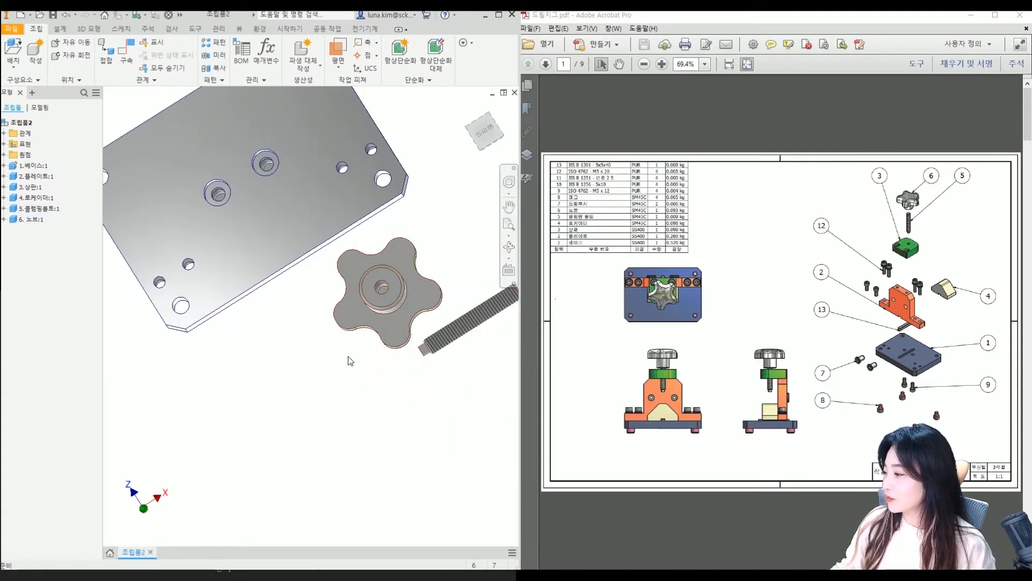
Step: Mate the bottom face of the knob's hole to the fully threaded end face of the clamping bolt with 0.000 mm offset
{"action": "left_click", "coordinate": [136, 56]}
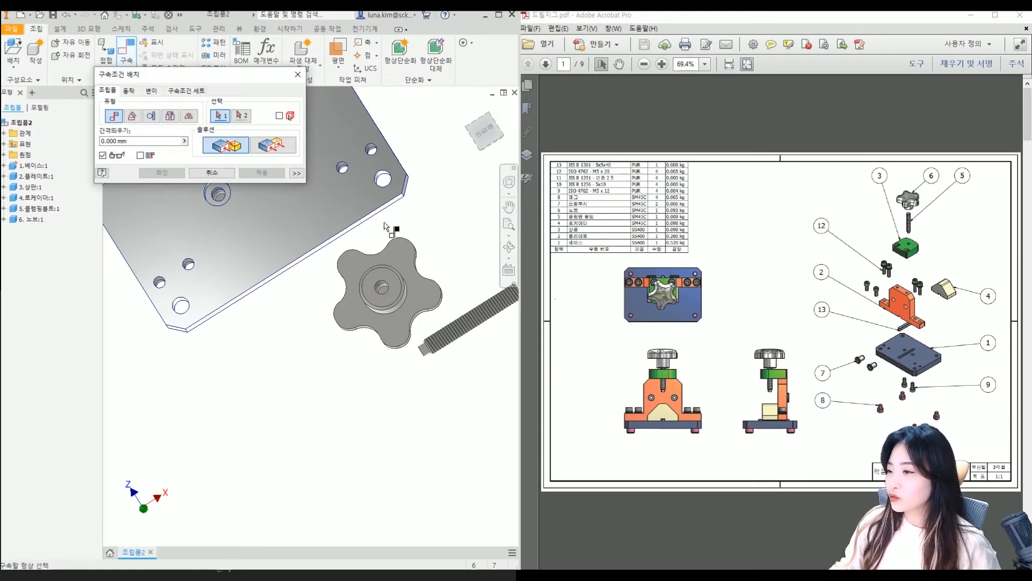
{"action": "scroll", "coordinate": [406, 398], "scroll_direction": "up", "scroll_amount": 5}
{"action": "middle_click_drag", "start_coordinate": [284, 283], "coordinate": [282, 279]}
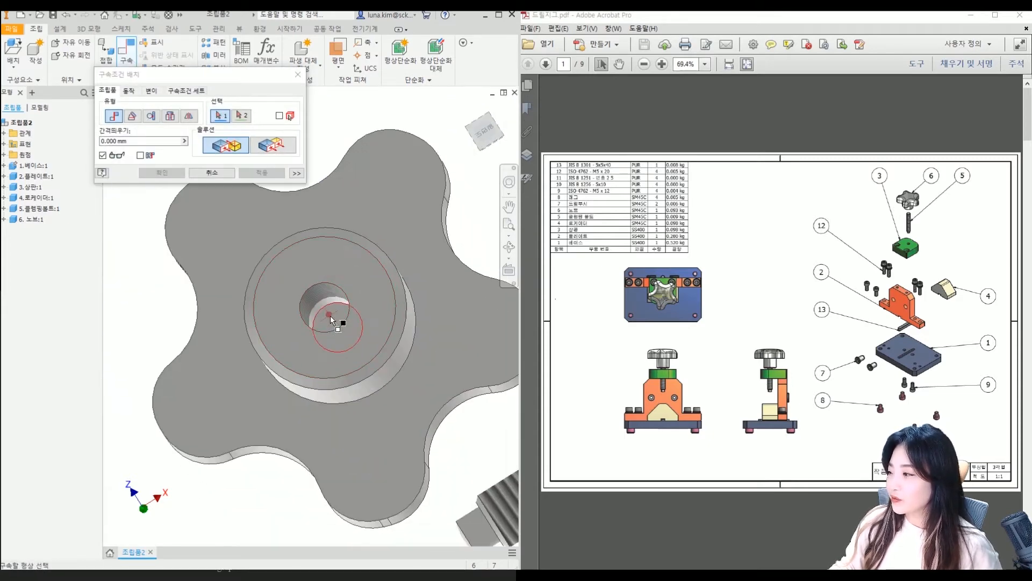
{"action": "middle_click_drag", "start_coordinate": [333, 322], "coordinate": [331, 321], "text": "shift"}
{"action": "left_click", "coordinate": [327, 292]}
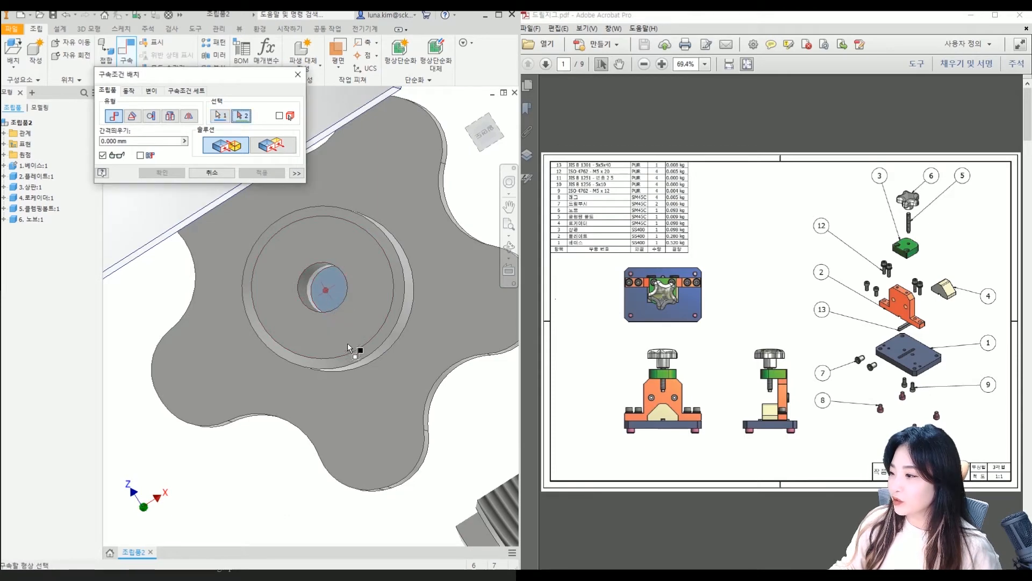
{"action": "scroll", "coordinate": [347, 345], "scroll_direction": "down", "scroll_amount": 6}
{"action": "middle_click_drag", "start_coordinate": [408, 347], "coordinate": [341, 379], "text": "shift"}
{"action": "scroll", "coordinate": [308, 383], "scroll_direction": "up", "scroll_amount": 5}
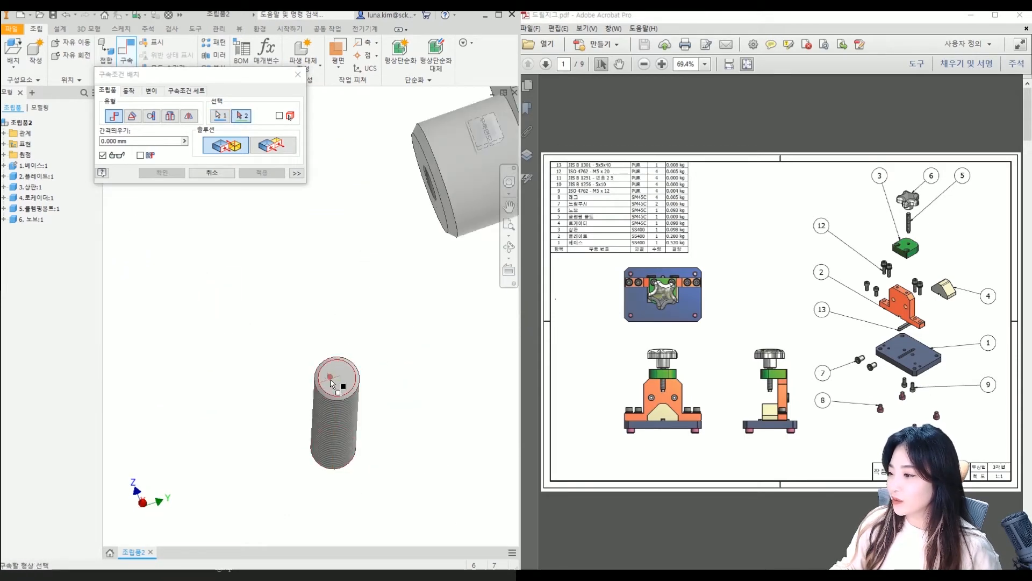
{"action": "left_click", "coordinate": [331, 381]}
{"action": "scroll", "coordinate": [331, 382], "scroll_direction": "down", "scroll_amount": 7}
{"action": "middle_click_drag", "start_coordinate": [359, 437], "coordinate": [346, 392], "text": "shift"}
{"action": "scroll", "coordinate": [344, 387], "scroll_direction": "up", "scroll_amount": 6}
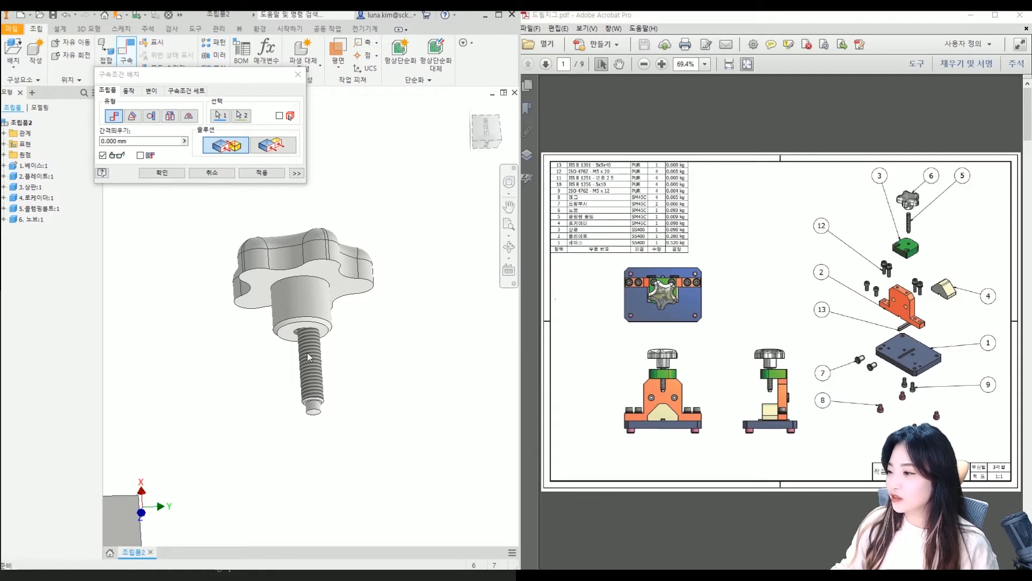
{"action": "left_click", "coordinate": [262, 172]}
{"action": "scroll", "coordinate": [308, 349], "scroll_direction": "up", "scroll_amount": 5}
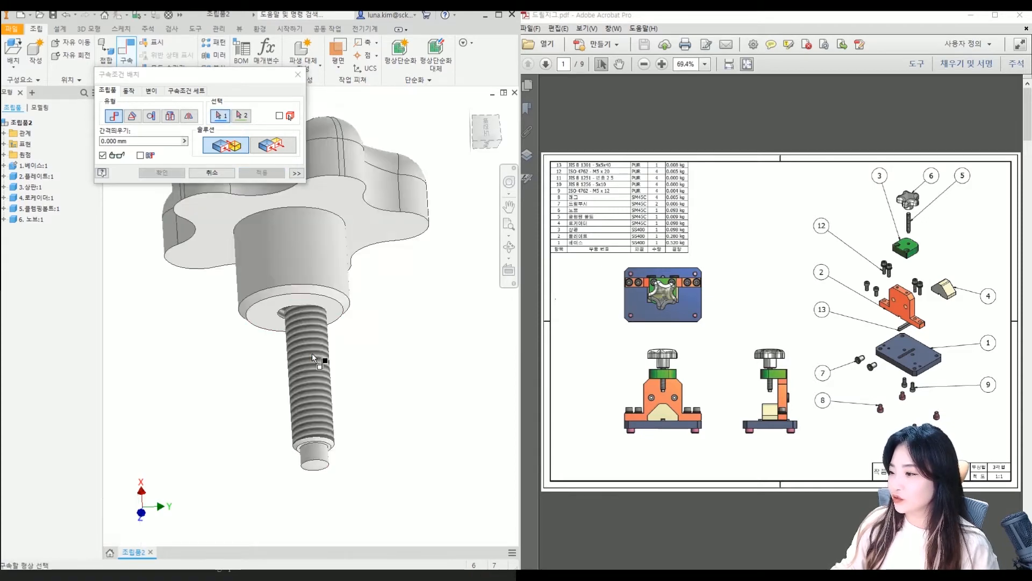
{"action": "scroll", "coordinate": [308, 348], "scroll_direction": "down", "scroll_amount": 3}
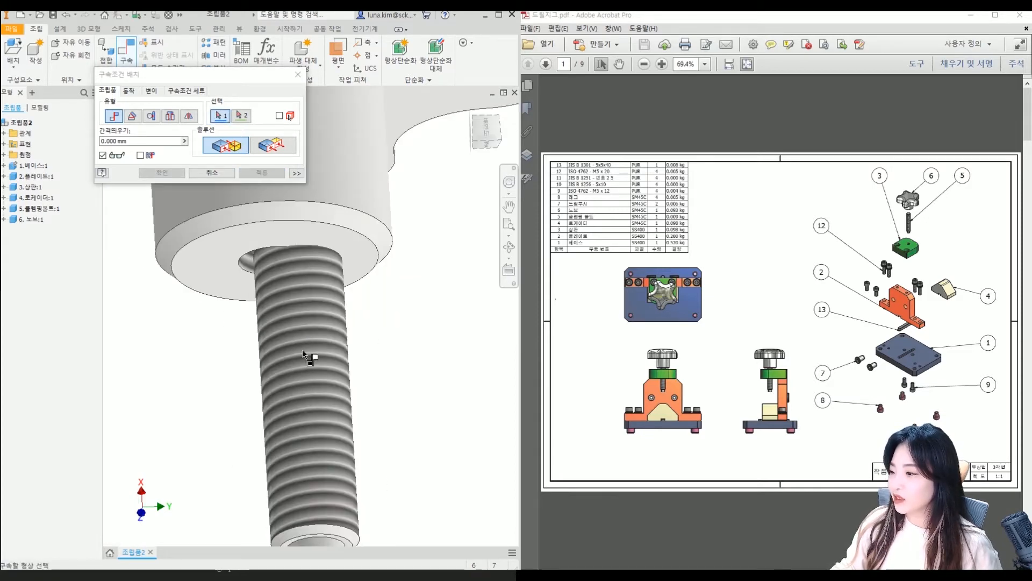
{"action": "scroll", "coordinate": [294, 351], "scroll_direction": "down", "scroll_amount": 3}
{"action": "left_click", "coordinate": [263, 295]}
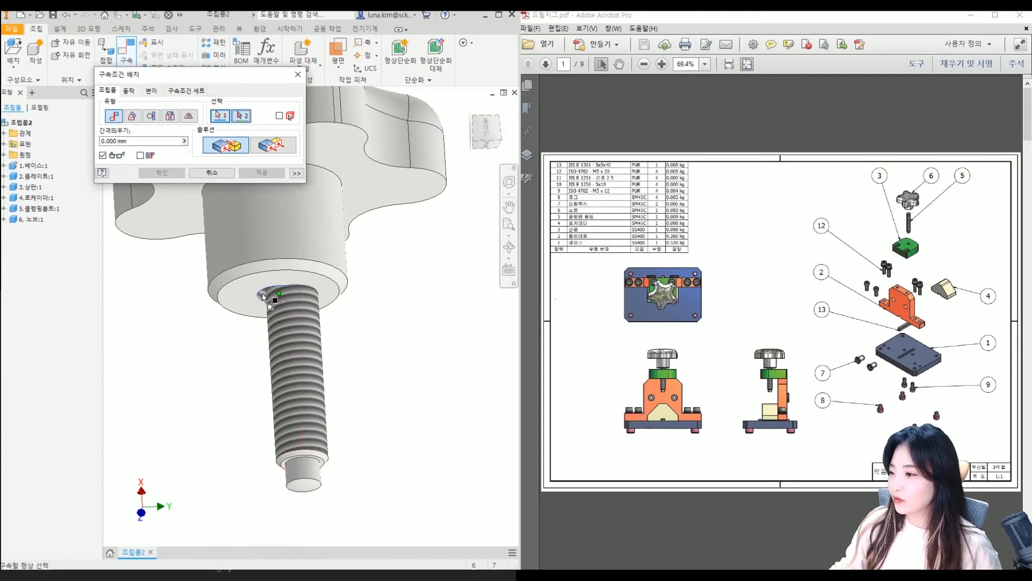
{"action": "left_click", "coordinate": [224, 175]}
Step: Mate the clamping bolt's axis to the axis of the knob's threaded hole with 0.000 mm offset, and finish constraining
{"action": "middle_click_drag", "start_coordinate": [336, 356], "coordinate": [341, 330], "text": "shift"}
{"action": "middle_click_drag", "start_coordinate": [310, 501], "coordinate": [380, 327]}
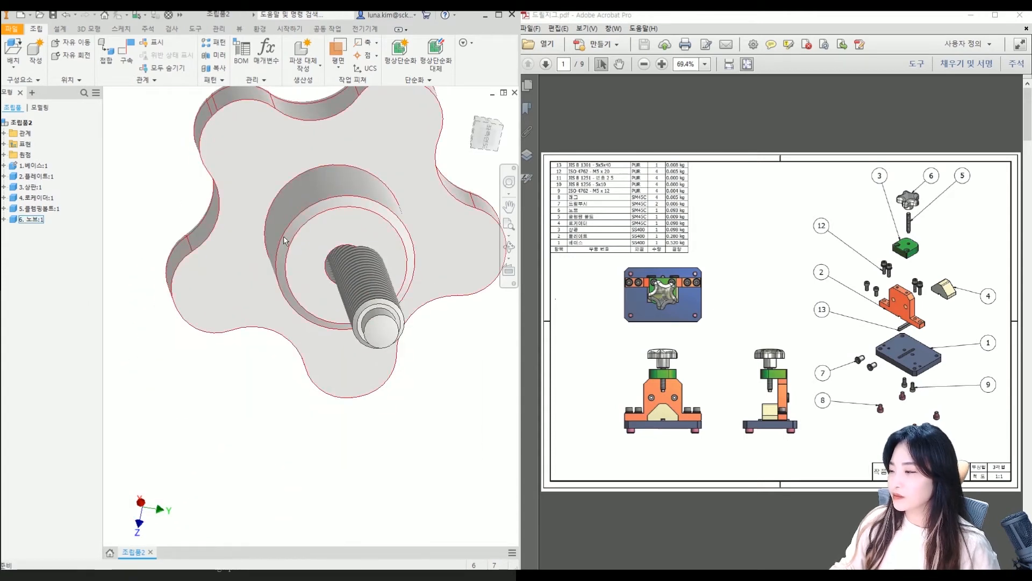
{"action": "middle_click_drag", "start_coordinate": [399, 216], "coordinate": [361, 242]}
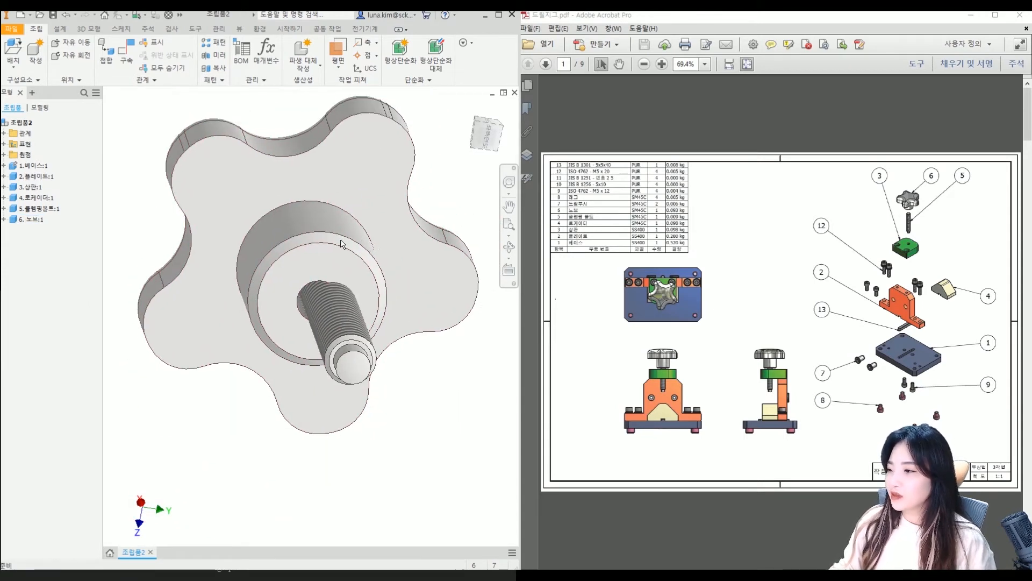
{"action": "left_click", "coordinate": [127, 57]}
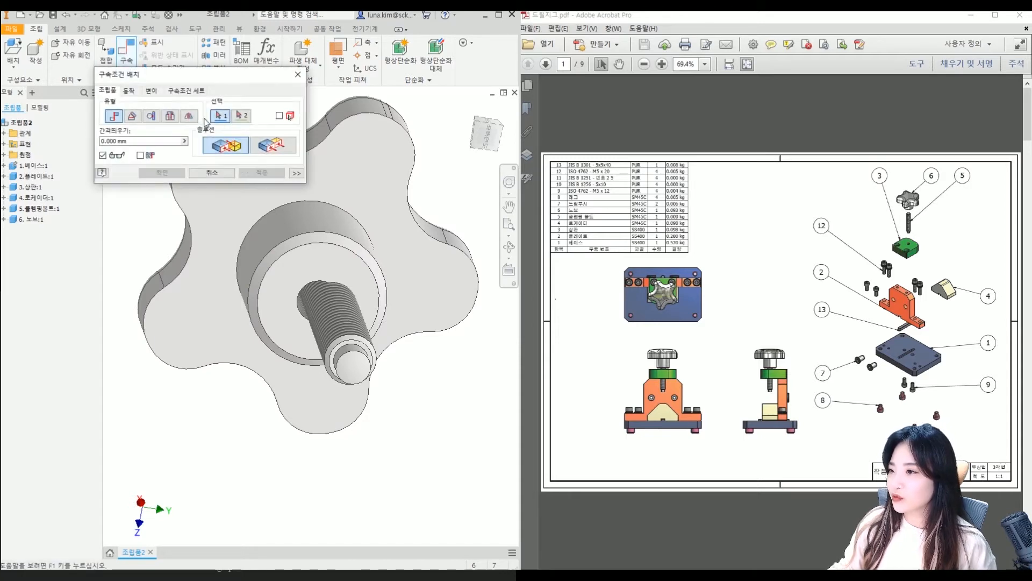
{"action": "left_click", "coordinate": [350, 316]}
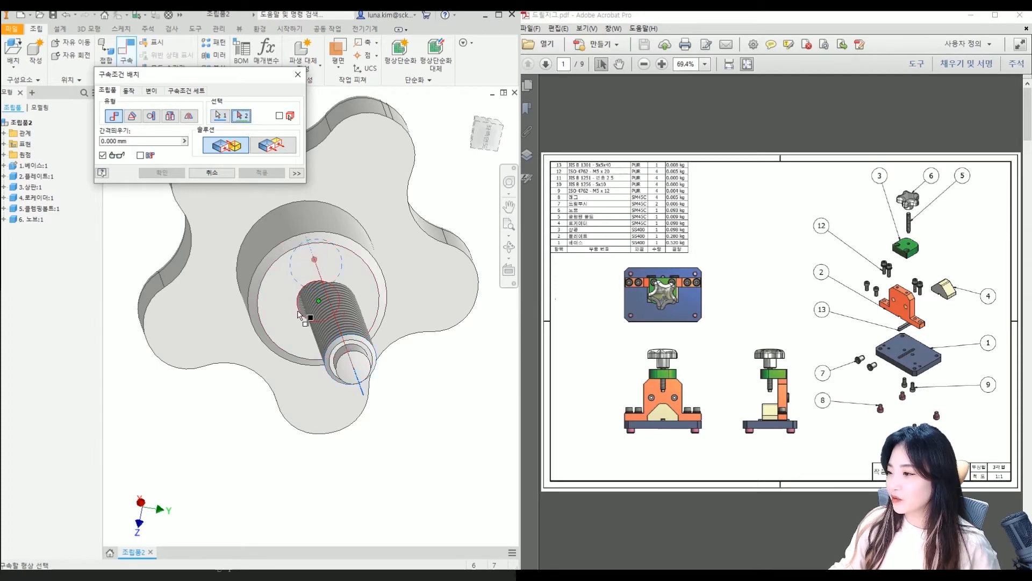
{"action": "middle_click_drag", "start_coordinate": [301, 322], "coordinate": [286, 325], "text": "shift"}
{"action": "scroll", "coordinate": [376, 317], "scroll_direction": "up", "scroll_amount": 5}
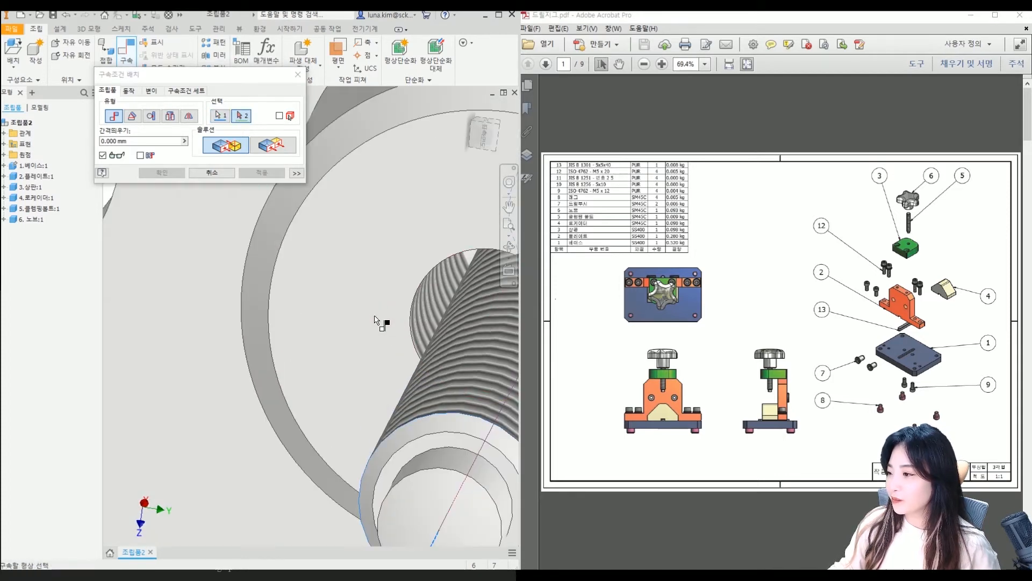
{"action": "left_click", "coordinate": [428, 301]}
{"action": "scroll", "coordinate": [441, 351], "scroll_direction": "down", "scroll_amount": 5}
{"action": "left_click", "coordinate": [258, 173]}
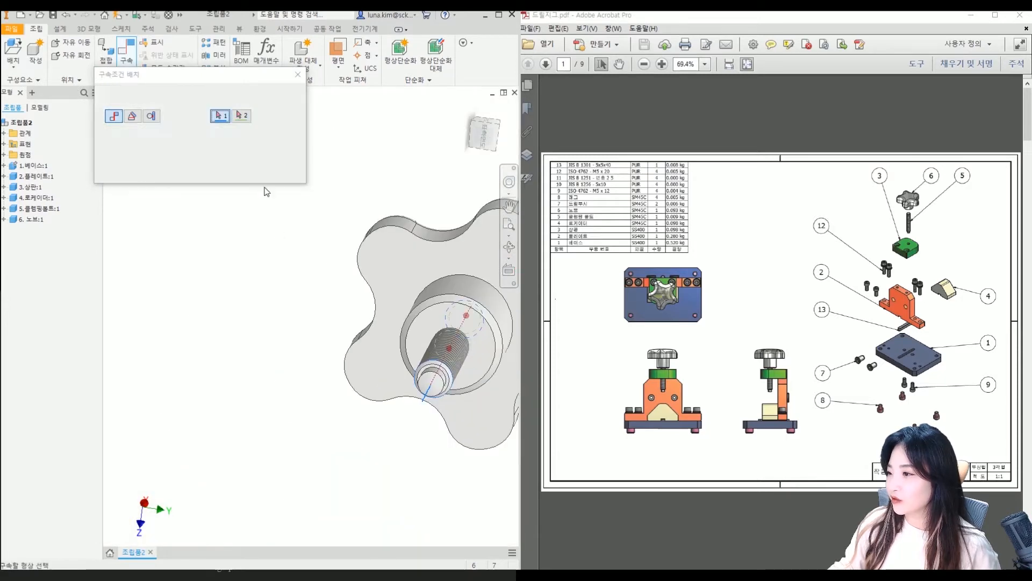
{"action": "left_click", "coordinate": [202, 173]}
{"action": "scroll", "coordinate": [299, 371], "scroll_direction": "down", "scroll_amount": 4}
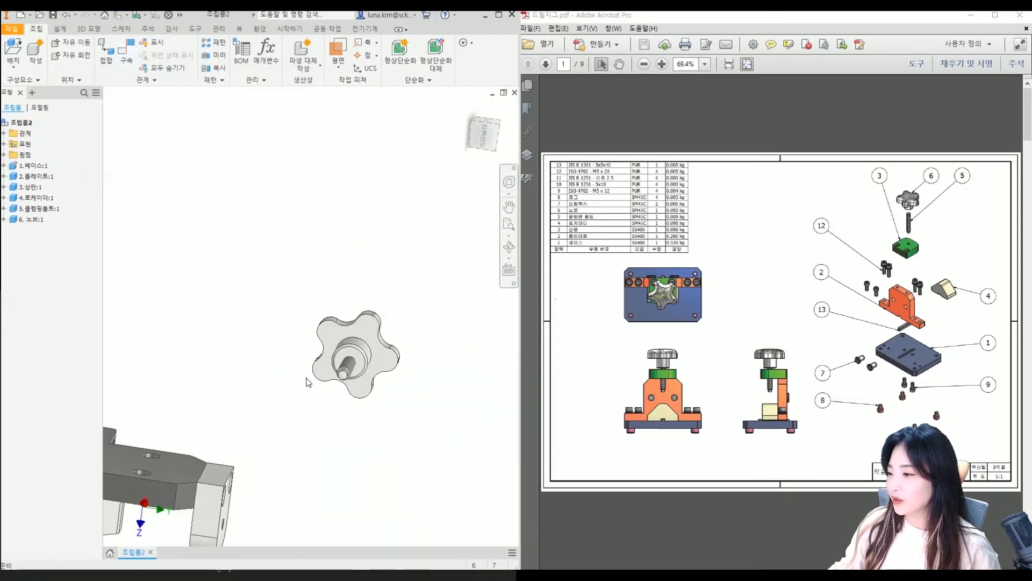
Step: Check that the knob and clamping bolt move together by shifting them around above the top block
{"action": "key", "text": "F6"}
{"action": "left_click_drag", "start_coordinate": [429, 182], "coordinate": [365, 193]}
{"action": "left_click_drag", "start_coordinate": [286, 143], "coordinate": [434, 263]}
{"action": "left_click", "coordinate": [429, 270]}
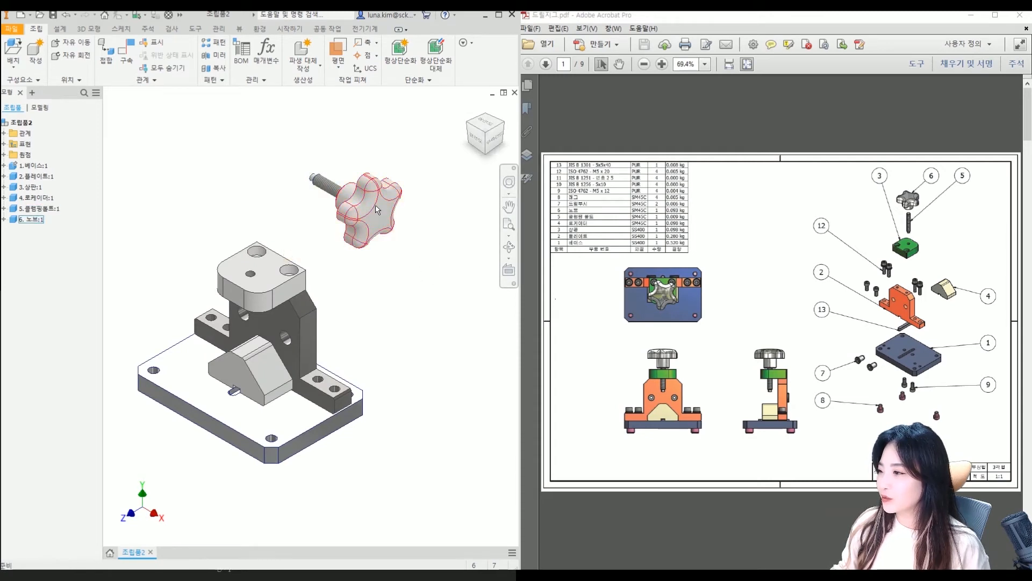
{"action": "left_click_drag", "start_coordinate": [273, 129], "coordinate": [429, 258]}
{"action": "left_click", "coordinate": [135, 233]}
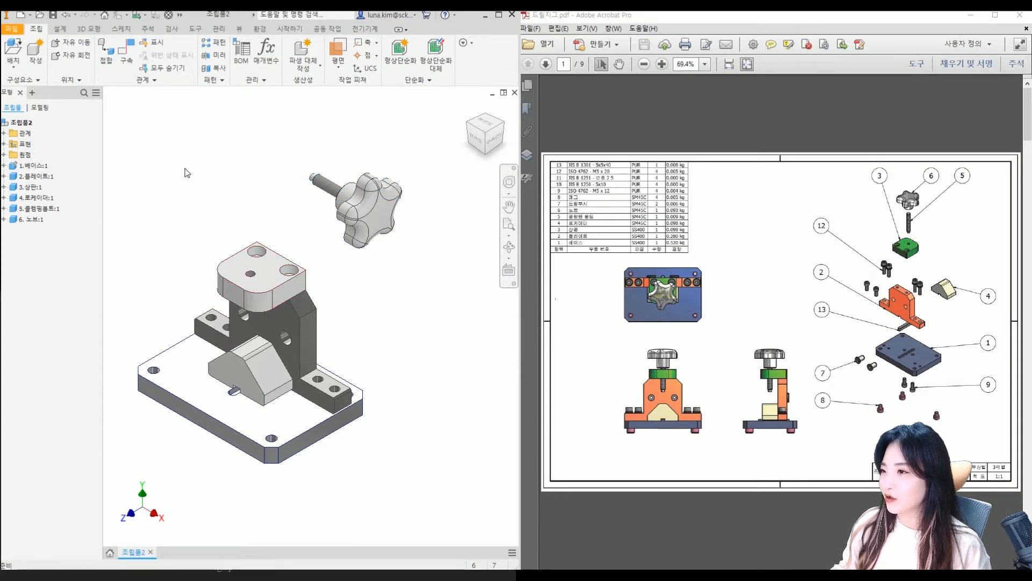
Step: Mate the axis of the top block's small threaded hole to the clamping bolt's axis with 0.000 mm offset
{"action": "left_click", "coordinate": [128, 56]}
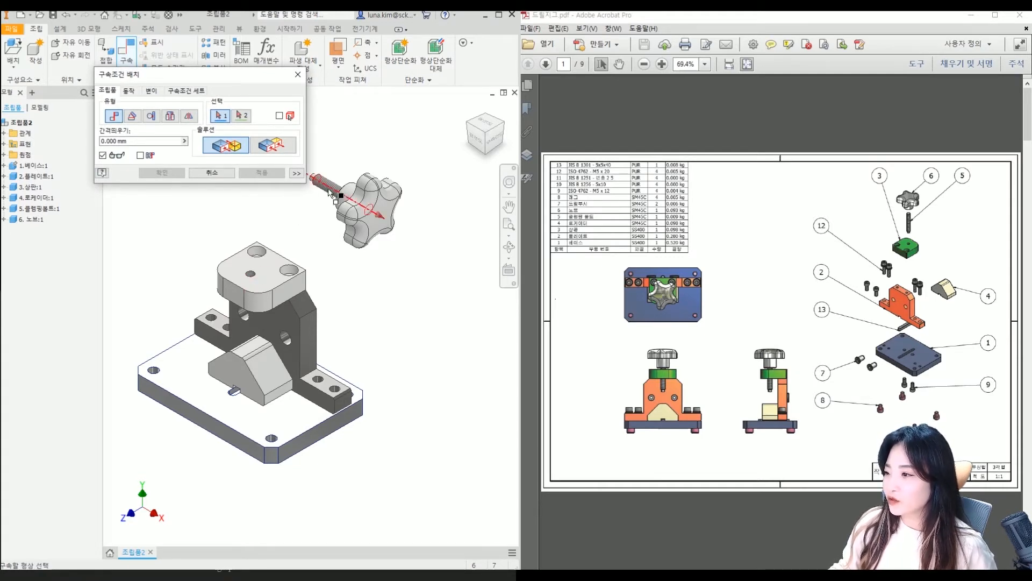
{"action": "scroll", "coordinate": [255, 277], "scroll_direction": "up", "scroll_amount": 5}
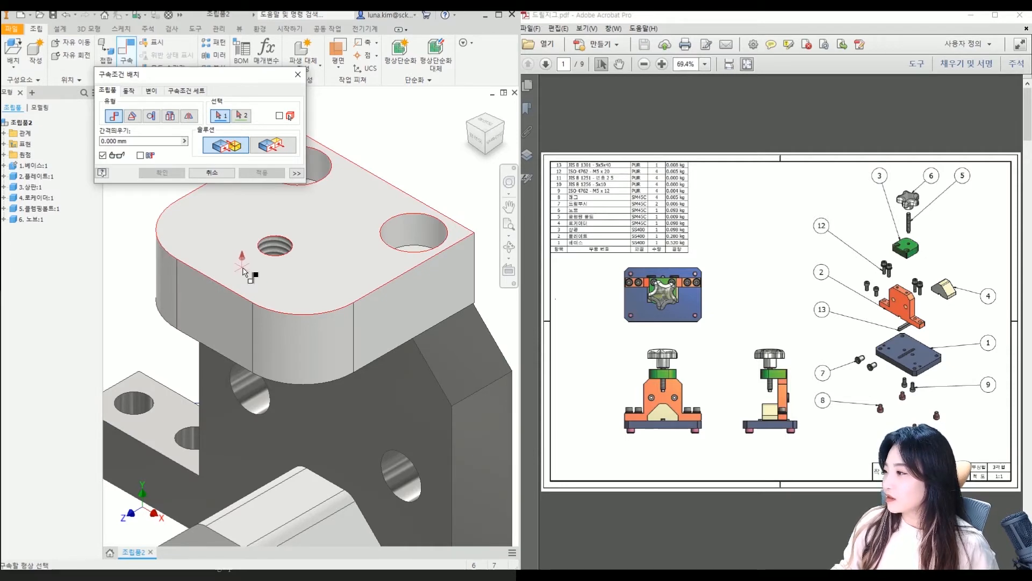
{"action": "scroll", "coordinate": [245, 272], "scroll_direction": "up", "scroll_amount": 2}
{"action": "scroll", "coordinate": [369, 369], "scroll_direction": "down", "scroll_amount": 3}
{"action": "scroll", "coordinate": [363, 357], "scroll_direction": "up", "scroll_amount": 3}
{"action": "scroll", "coordinate": [341, 342], "scroll_direction": "up", "scroll_amount": 3}
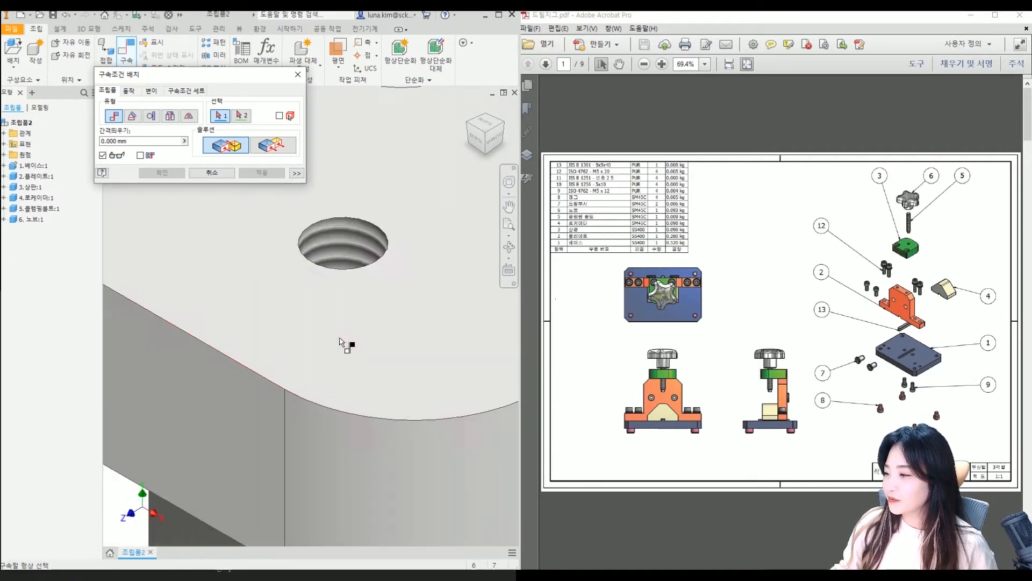
{"action": "left_click", "coordinate": [351, 244]}
{"action": "scroll", "coordinate": [351, 243], "scroll_direction": "down", "scroll_amount": 6}
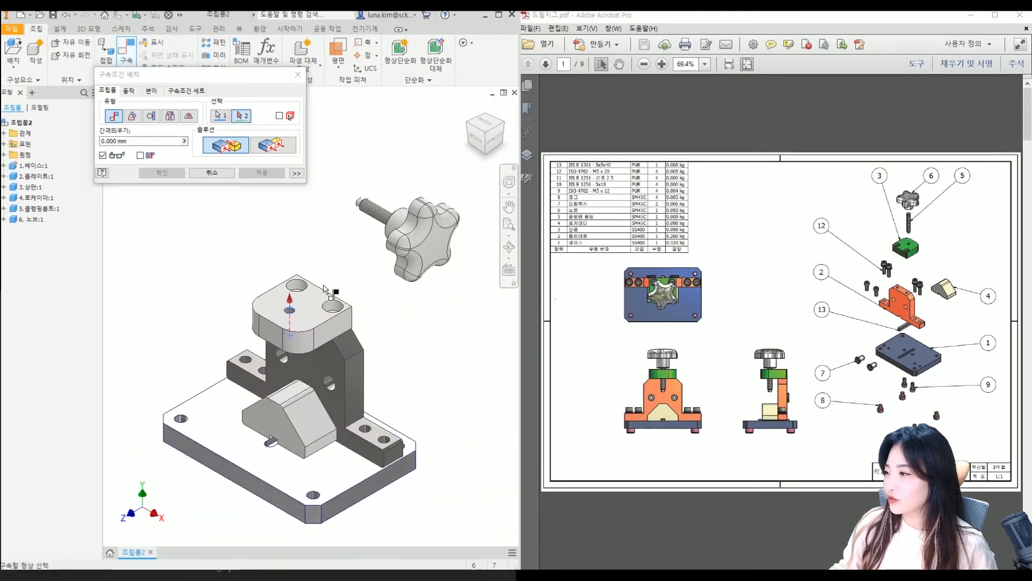
{"action": "left_click", "coordinate": [375, 212]}
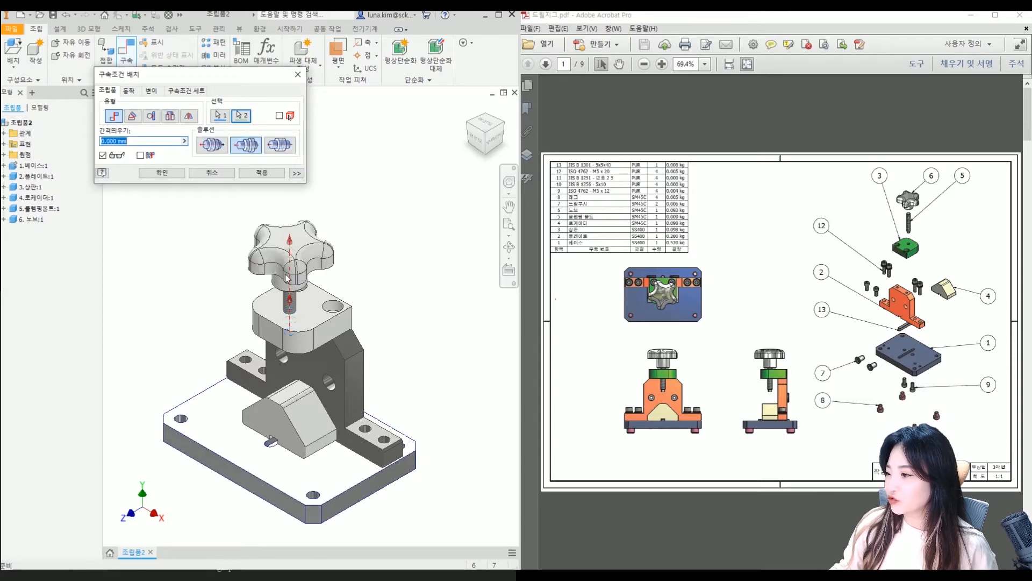
{"action": "left_click", "coordinate": [273, 172]}
Step: Mate the top block's upper face to the knob's bottom face with a 2.000 mm offset, and finish constraining
{"action": "middle_click_drag", "start_coordinate": [286, 322], "coordinate": [288, 279], "text": "shift"}
{"action": "scroll", "coordinate": [301, 265], "scroll_direction": "up", "scroll_amount": 5}
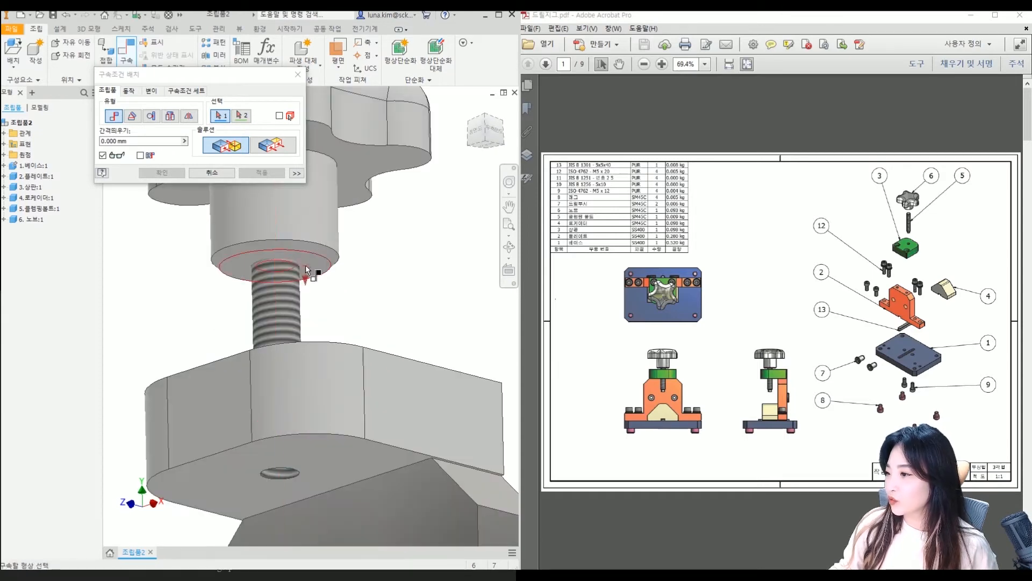
{"action": "middle_click_drag", "start_coordinate": [312, 290], "coordinate": [398, 337], "text": "shift"}
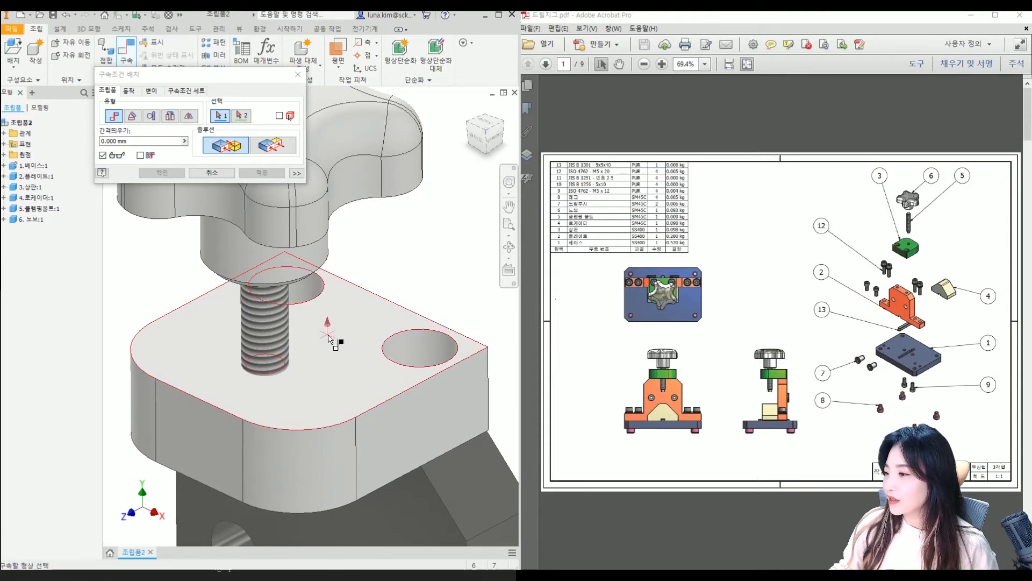
{"action": "mouse_move", "coordinate": [312, 339]}
{"action": "middle_mouse_down", "text": "shift"}
{"action": "mouse_move", "coordinate": [301, 322]}
{"action": "mouse_move", "coordinate": [322, 326]}
{"action": "middle_mouse_up", "text": "shift"}
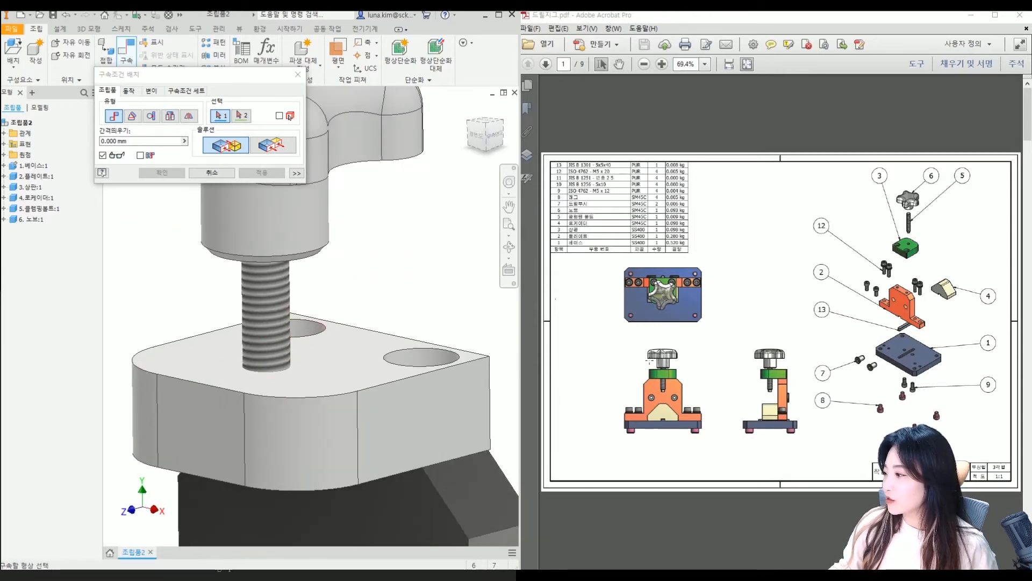
{"action": "left_click", "coordinate": [306, 356]}
{"action": "middle_click_drag", "start_coordinate": [305, 355], "coordinate": [299, 272], "text": "shift"}
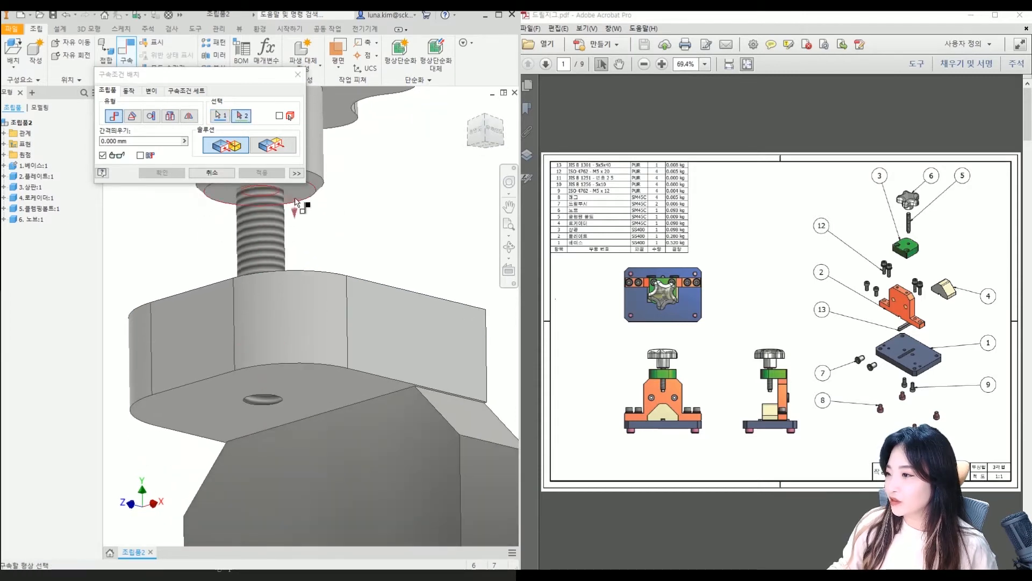
{"action": "left_click", "coordinate": [294, 200]}
{"action": "middle_click_drag", "start_coordinate": [308, 337], "coordinate": [285, 398], "text": "shift"}
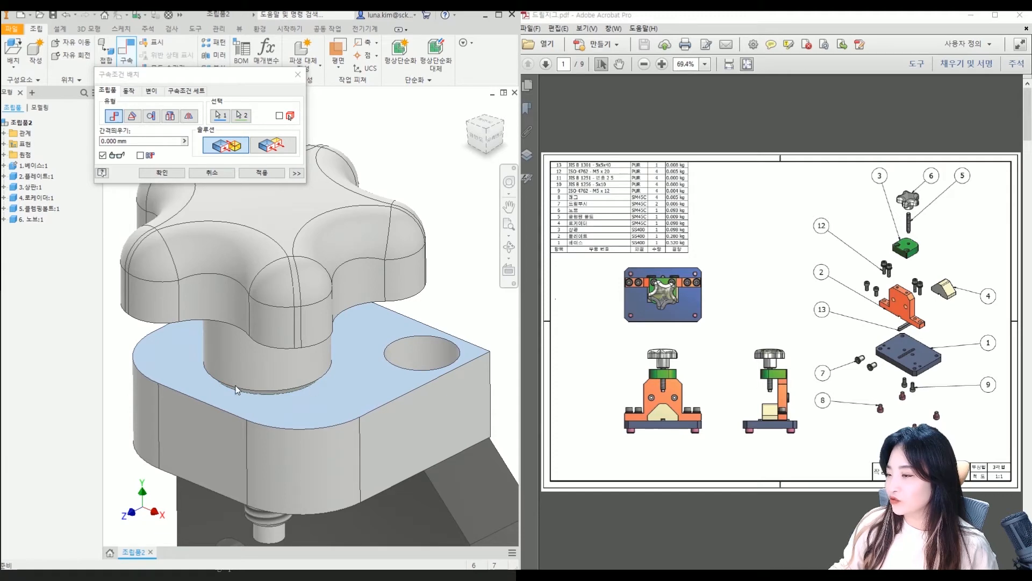
{"action": "left_click", "coordinate": [171, 142]}
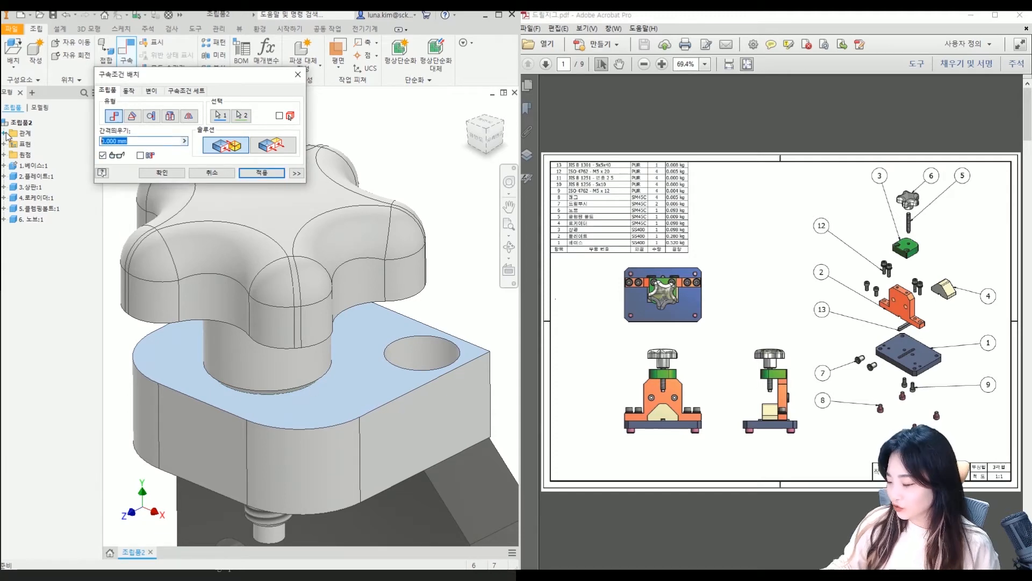
{"action": "middle_click_drag", "start_coordinate": [242, 418], "coordinate": [231, 370], "text": "shift"}
{"action": "left_click", "coordinate": [163, 173]}
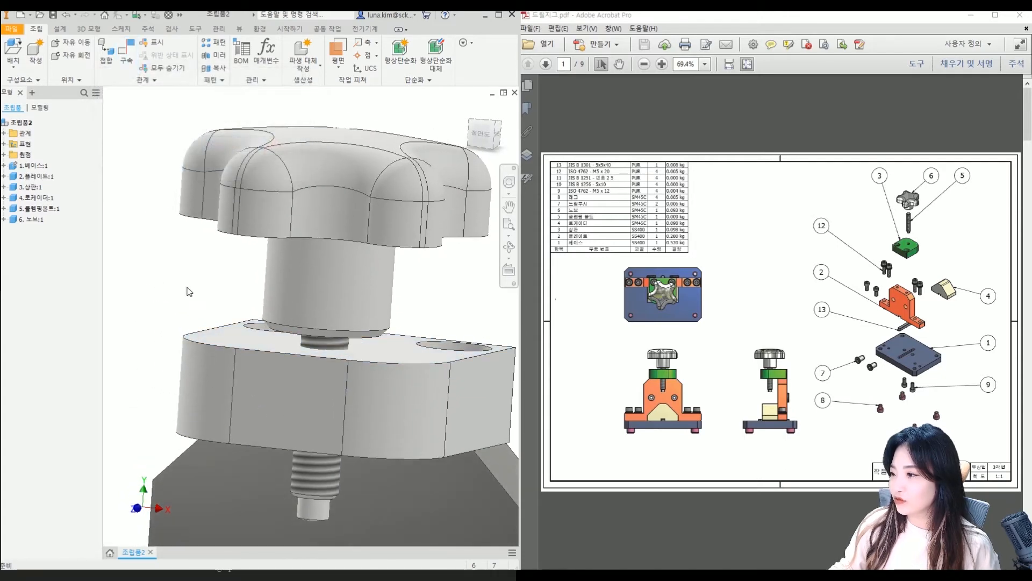
Step: Check the knob's remaining freedom by rotating it about its axis above the top block
{"action": "scroll", "coordinate": [258, 318], "scroll_direction": "down", "scroll_amount": 5}
{"action": "key", "text": "F6"}
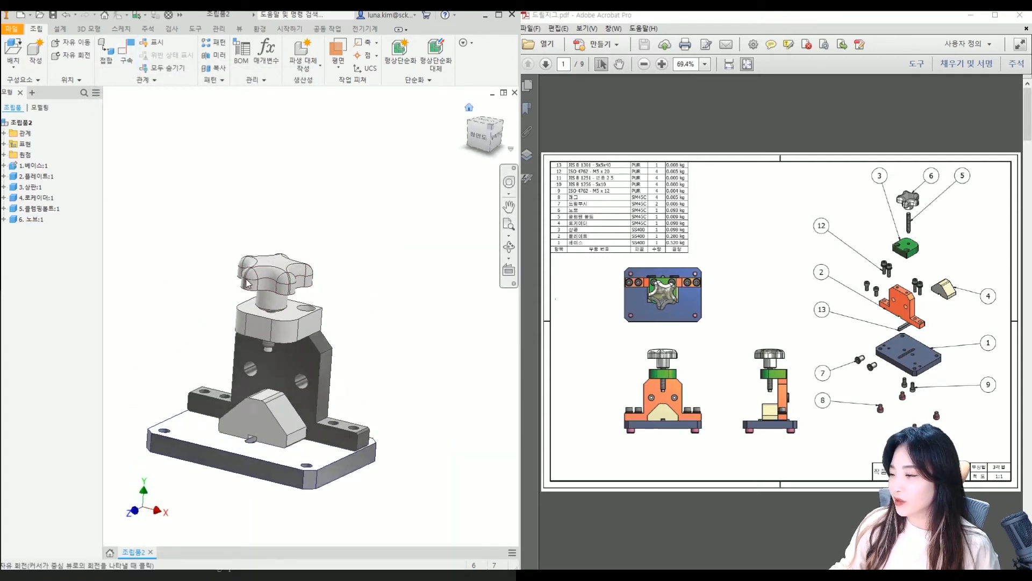
{"action": "left_click", "coordinate": [317, 238]}
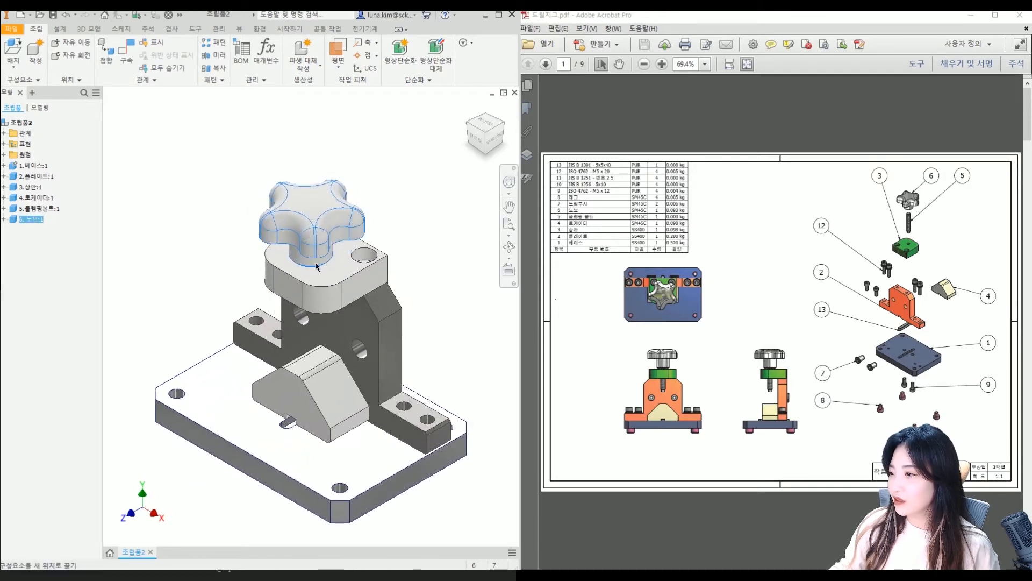
{"action": "left_click_drag", "start_coordinate": [327, 226], "coordinate": [296, 194]}
{"action": "left_click", "coordinate": [385, 224]}
{"action": "left_click_drag", "start_coordinate": [351, 219], "coordinate": [391, 216]}
{"action": "left_click", "coordinate": [409, 245]}
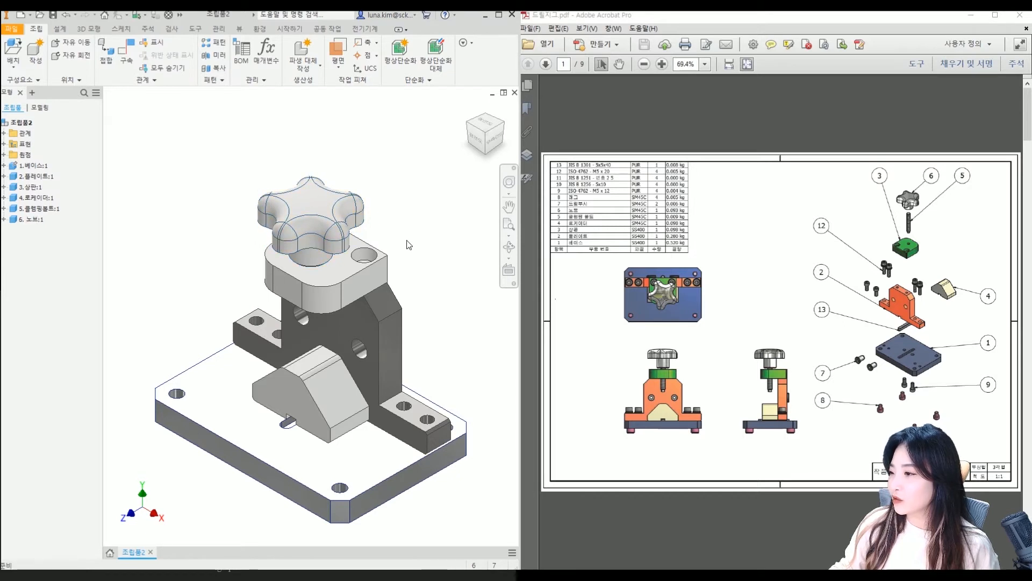
Step: Expand the origin folders of 3.상판 and 6. 노브 and inspect their planes, including the knob's YZ plane
{"action": "left_click", "coordinate": [32, 187]}
{"action": "left_click", "coordinate": [4, 186]}
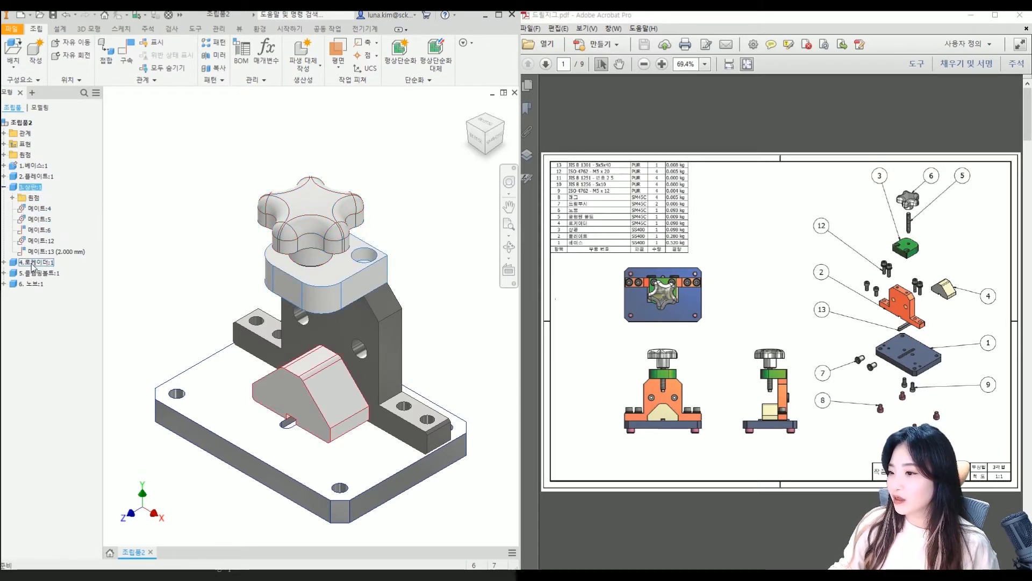
{"action": "left_click", "coordinate": [4, 284]}
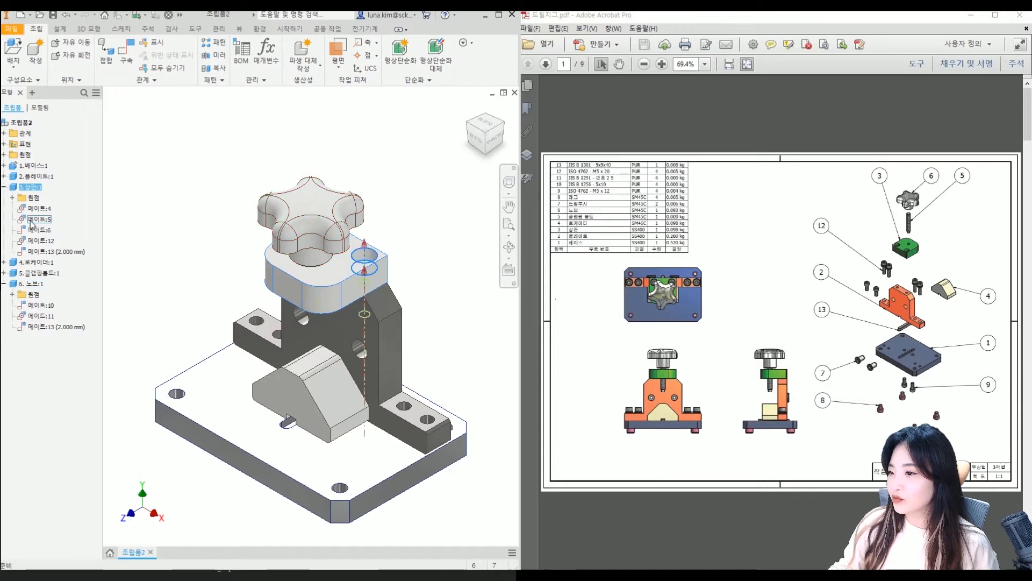
{"action": "left_click", "coordinate": [12, 197]}
{"action": "left_click", "coordinate": [13, 370]}
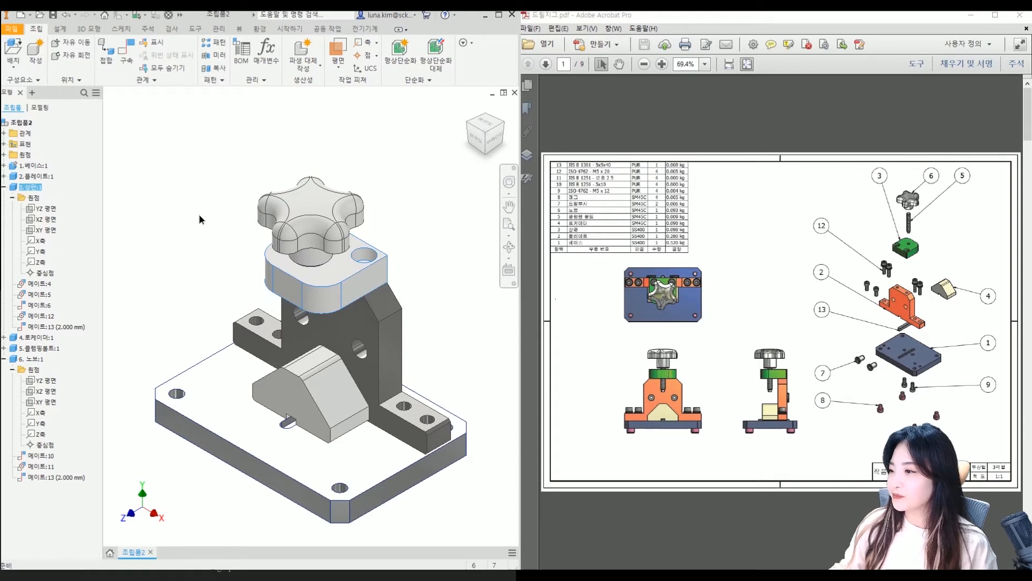
{"action": "middle_click_drag", "start_coordinate": [201, 216], "coordinate": [203, 198]}
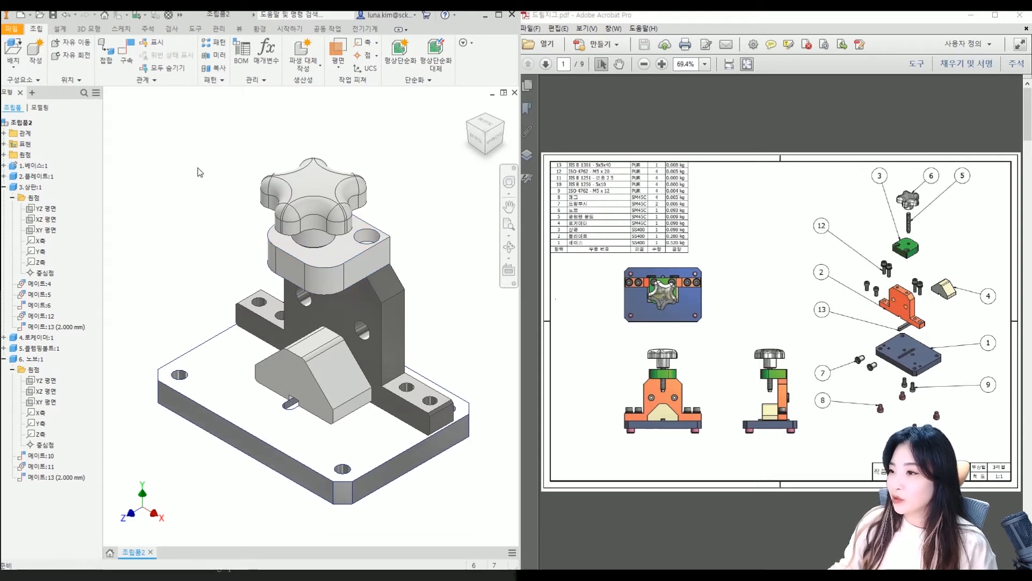
{"action": "left_click", "coordinate": [43, 233]}
{"action": "left_click", "coordinate": [144, 162]}
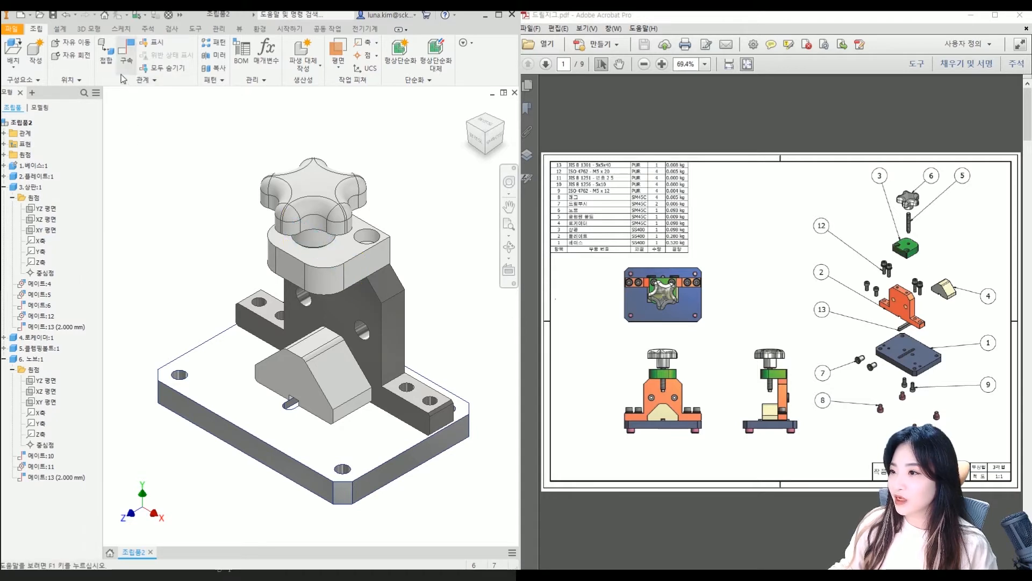
{"action": "left_click", "coordinate": [47, 380]}
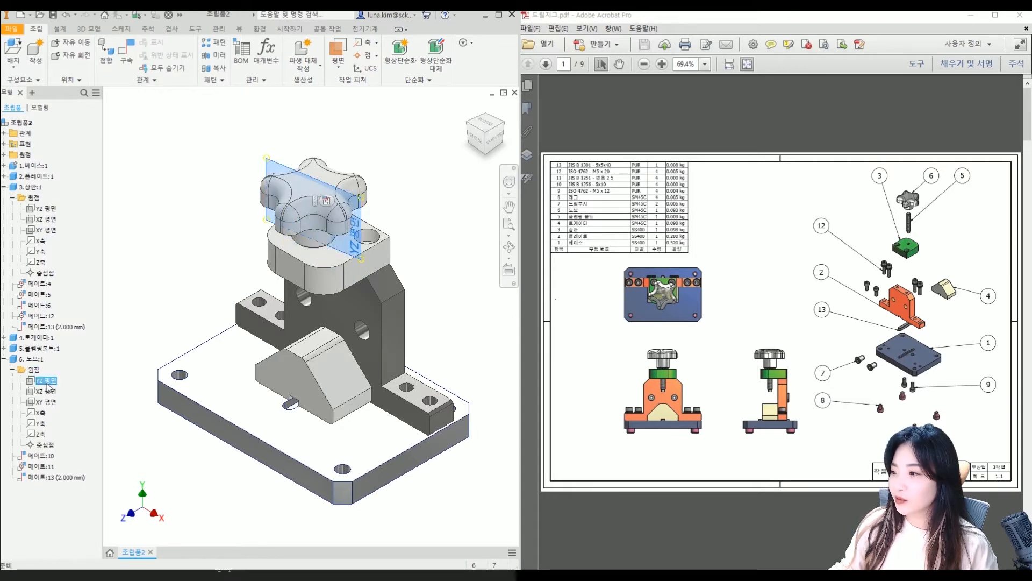
{"action": "left_click", "coordinate": [156, 227]}
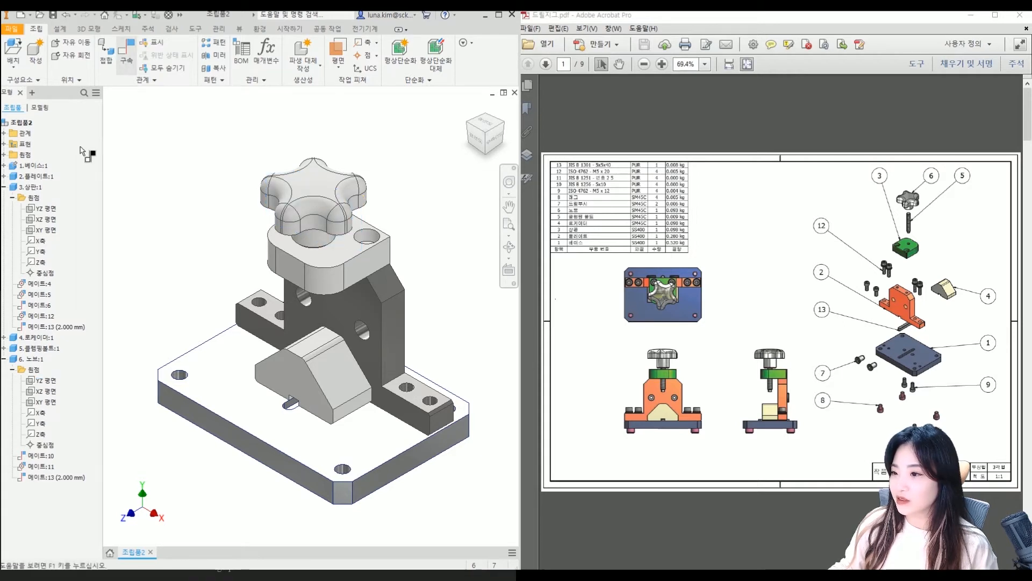
Step: Mate the top block's YZ plane to the knob's YZ plane with 0.000 mm offset, and test that the knob no longer rotates
{"action": "left_click", "coordinate": [47, 209]}
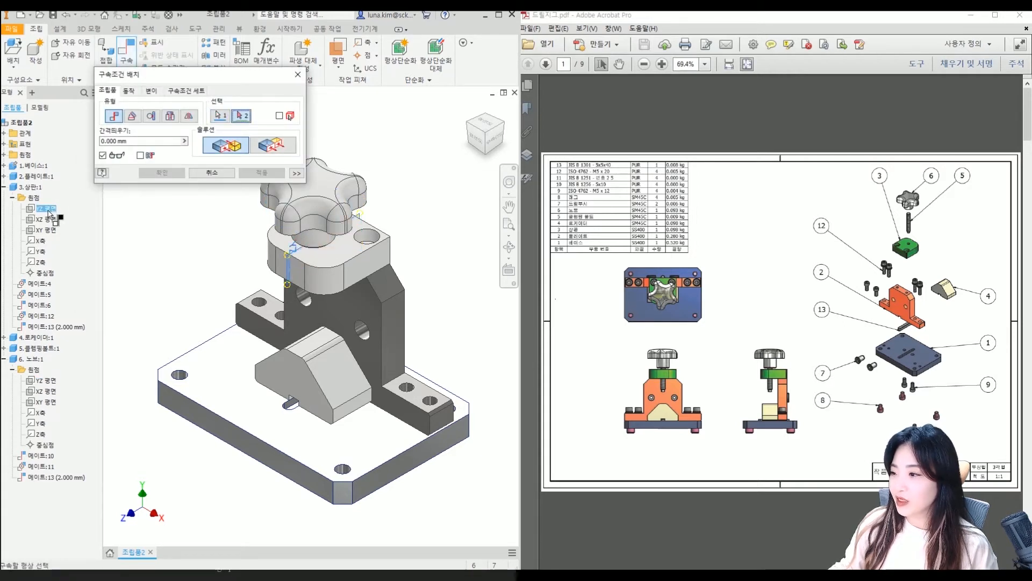
{"action": "left_click", "coordinate": [47, 381]}
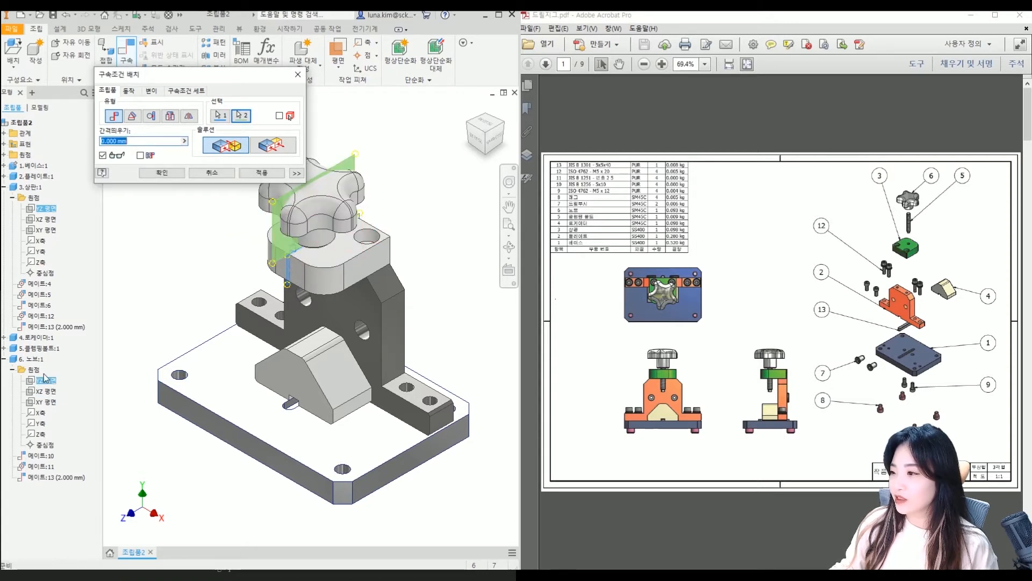
{"action": "left_click", "coordinate": [177, 173]}
{"action": "left_click_drag", "start_coordinate": [334, 211], "coordinate": [177, 210]}
{"action": "left_click_drag", "start_coordinate": [285, 213], "coordinate": [172, 204]}
{"action": "left_click", "coordinate": [173, 204]}
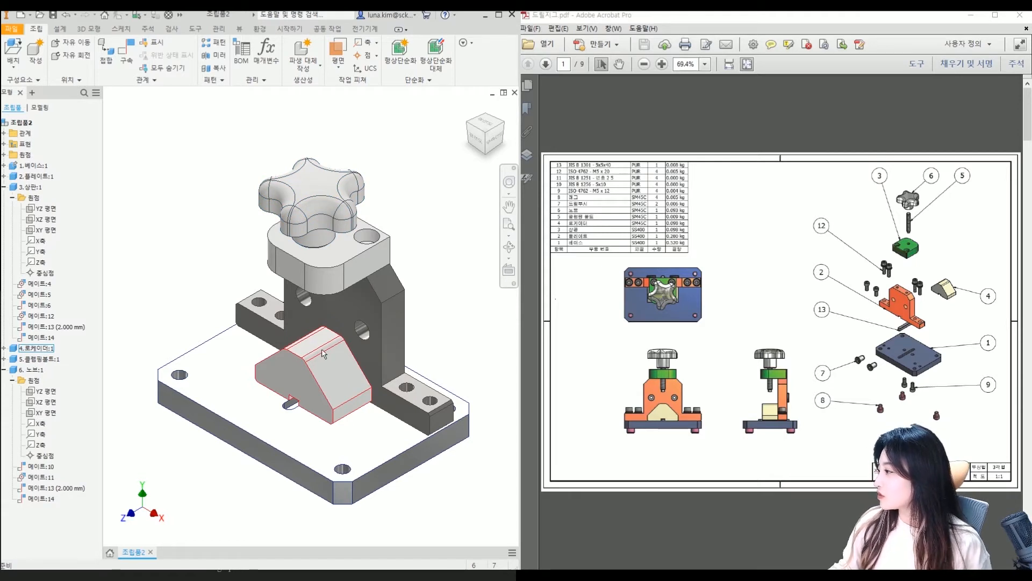
Step: Insert two instances of the 7.드릴부시 part in the empty space beside the knob
{"action": "middle_click_drag", "start_coordinate": [332, 376], "coordinate": [320, 352]}
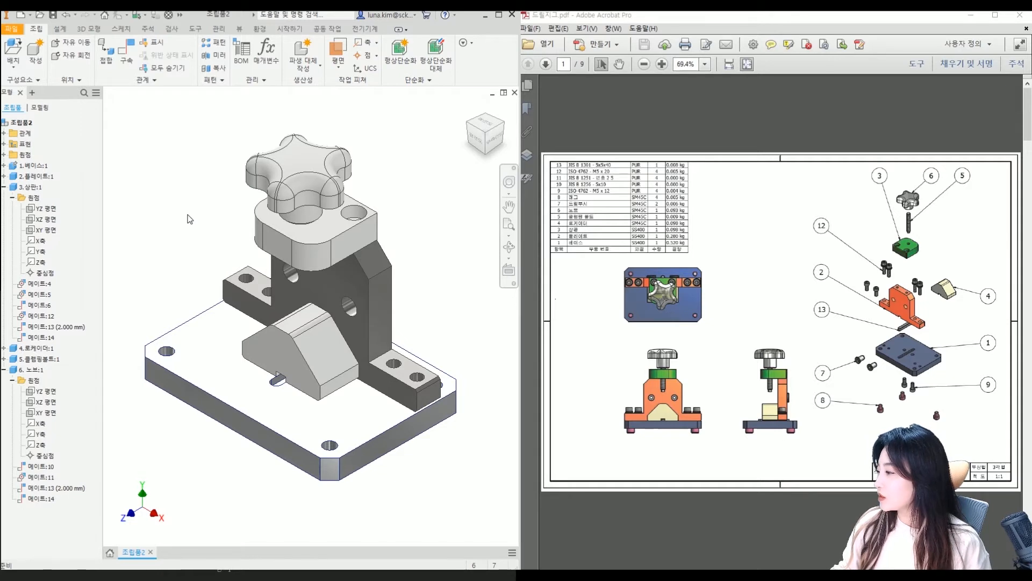
{"action": "middle_click_drag", "start_coordinate": [400, 362], "coordinate": [414, 373]}
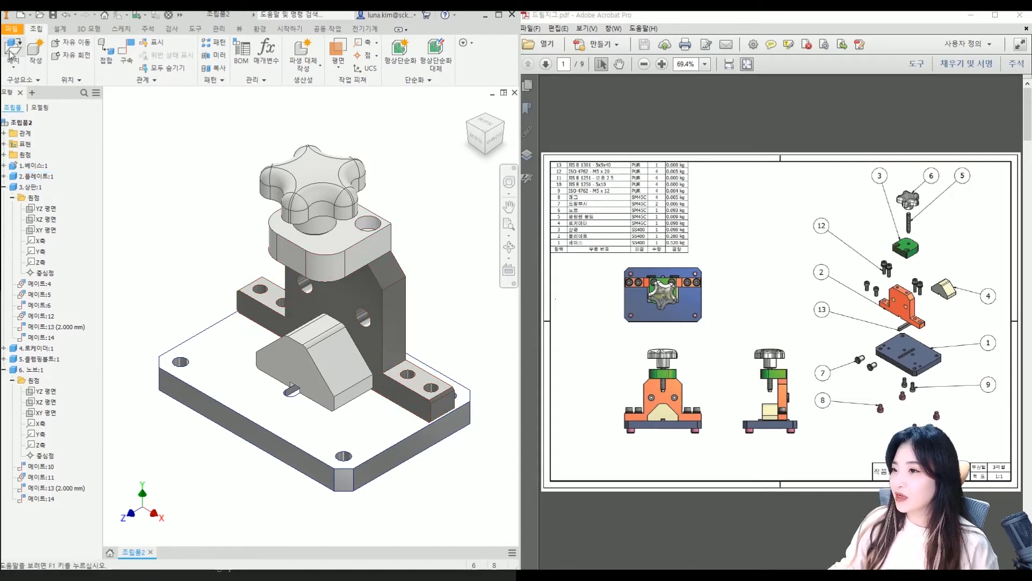
{"action": "left_click", "coordinate": [290, 219]}
{"action": "double_click", "coordinate": [290, 220]}
{"action": "left_click", "coordinate": [162, 199]}
{"action": "left_click", "coordinate": [210, 151]}
{"action": "key", "text": "Escape"}
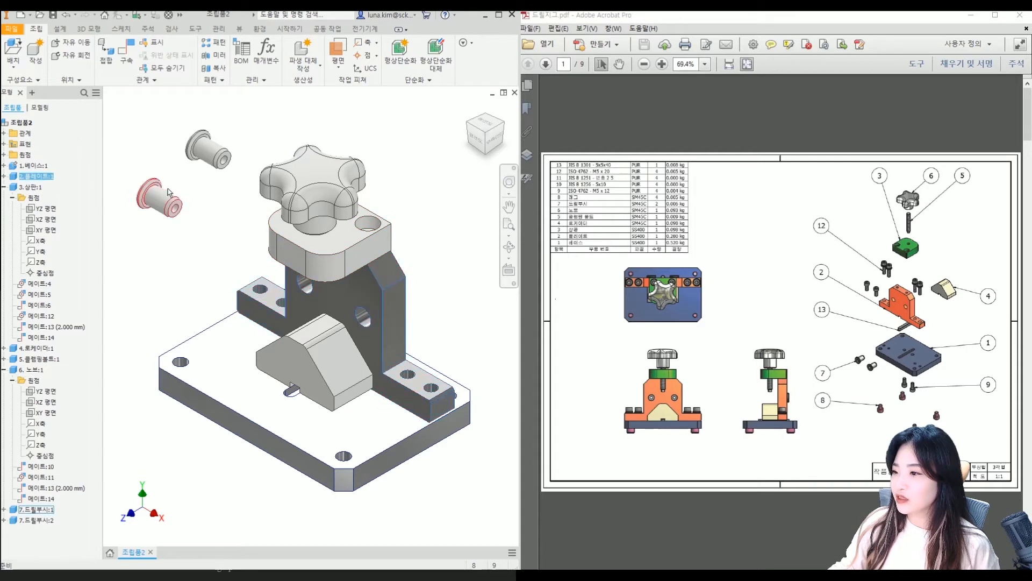
Step: Mate the first drill bush's axis to the axis of the plate's left bushing hole with 0.000 mm offset
{"action": "left_click", "coordinate": [126, 51]}
{"action": "middle_click_drag", "start_coordinate": [212, 247], "coordinate": [216, 301]}
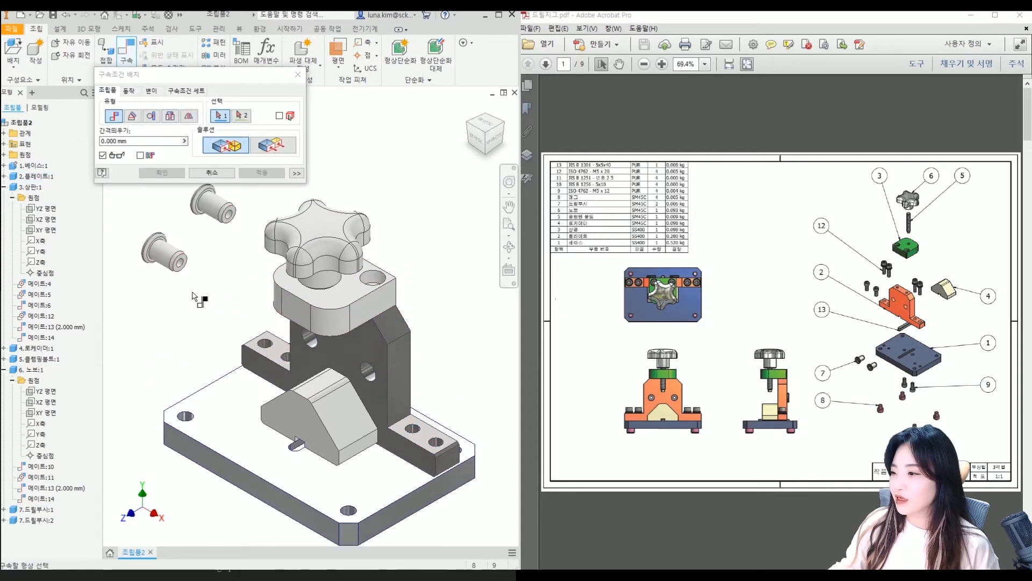
{"action": "left_click", "coordinate": [164, 252]}
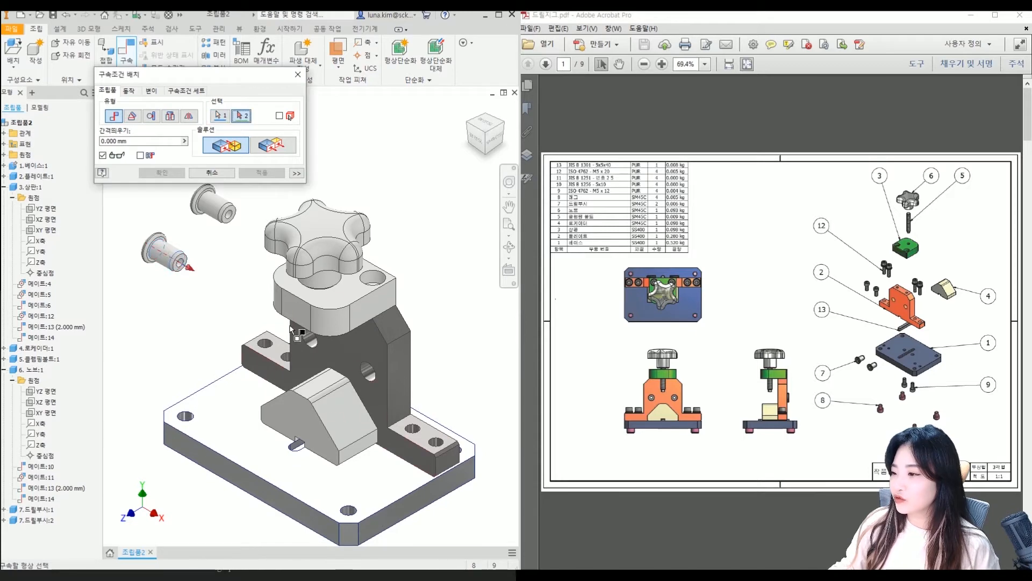
{"action": "scroll", "coordinate": [307, 335], "scroll_direction": "down", "scroll_amount": 6}
{"action": "left_click", "coordinate": [315, 336]}
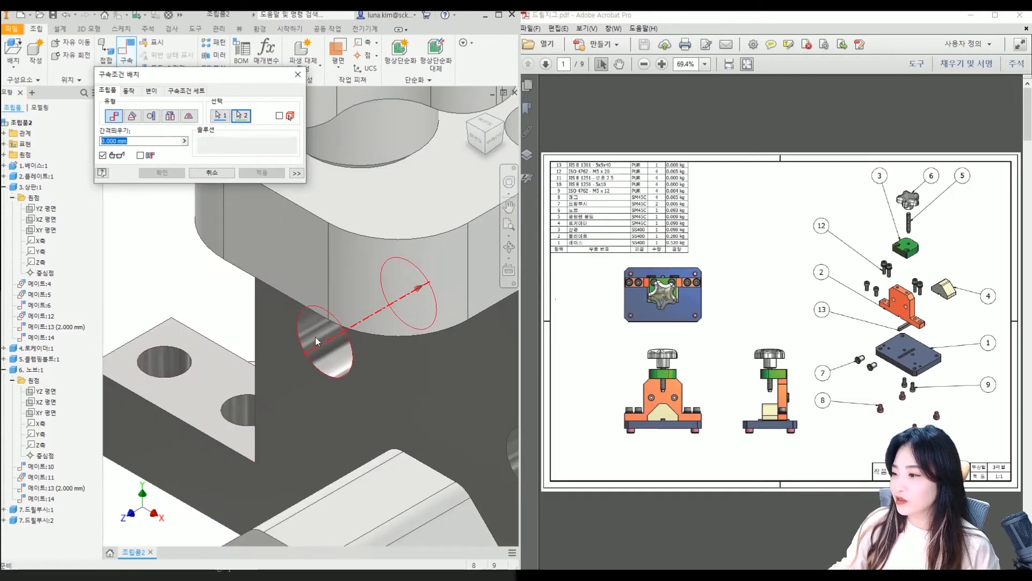
{"action": "scroll", "coordinate": [304, 350], "scroll_direction": "up", "scroll_amount": 5}
{"action": "left_click", "coordinate": [262, 172]}
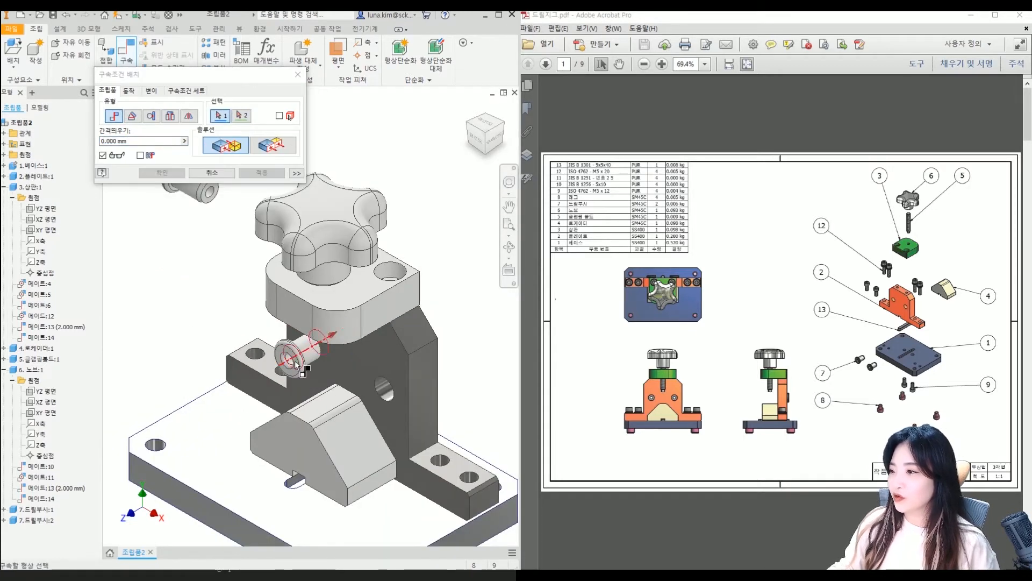
Step: Finish constraining and move the first drill bush along its axis, clear of the plate, to expose its shoulder
{"action": "key", "text": "Escape"}
{"action": "left_click_drag", "start_coordinate": [296, 358], "coordinate": [209, 409]}
{"action": "middle_click_drag", "start_coordinate": [345, 401], "coordinate": [308, 360], "text": "shift"}
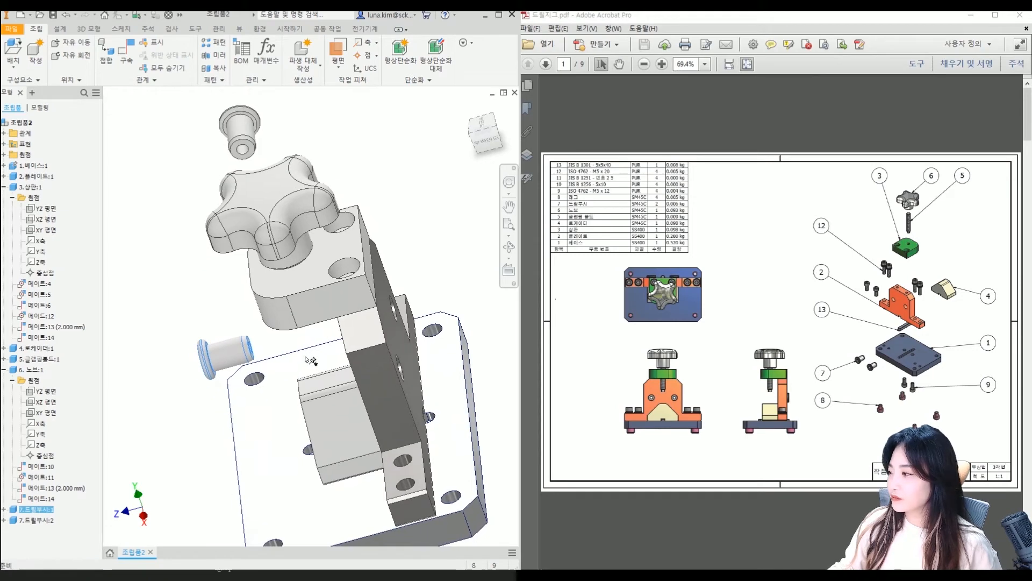
Step: Mate the first drill bush's shoulder face to the plate's front face with 0.000 mm offset
{"action": "left_click", "coordinate": [153, 280]}
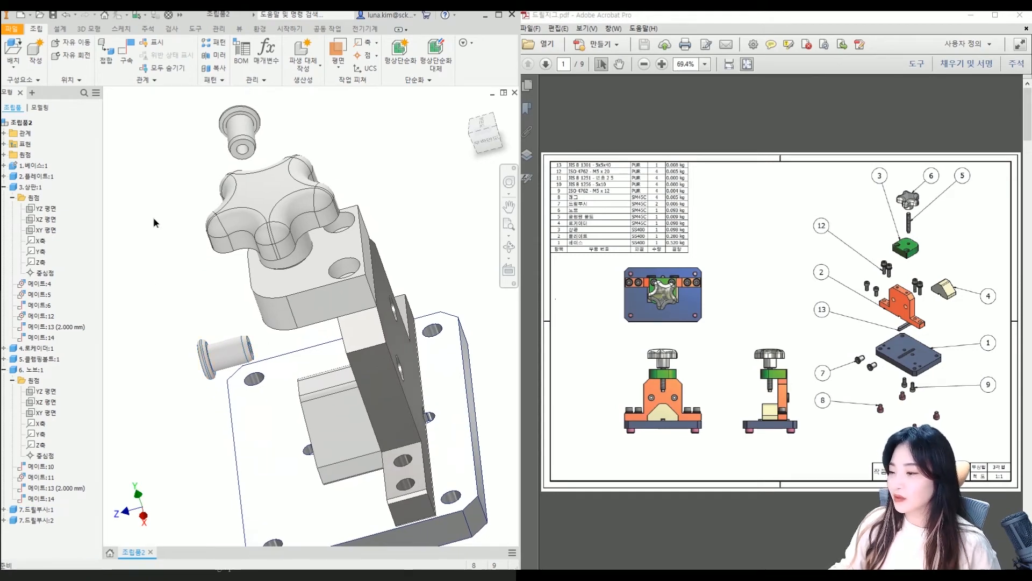
{"action": "middle_click_drag", "start_coordinate": [280, 322], "coordinate": [249, 403], "text": "shift"}
{"action": "scroll", "coordinate": [220, 347], "scroll_direction": "down", "scroll_amount": 5}
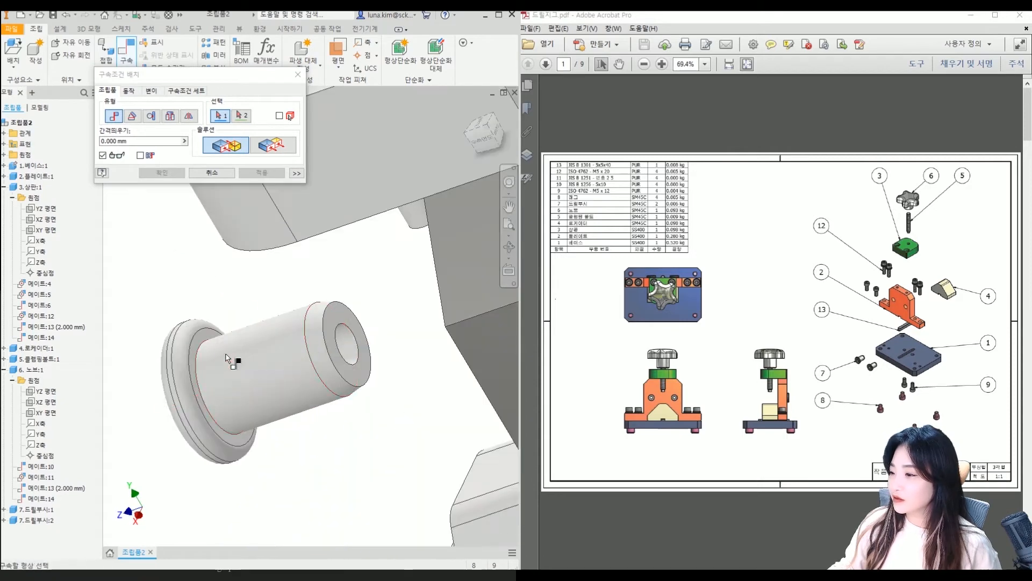
{"action": "left_click", "coordinate": [210, 339]}
{"action": "scroll", "coordinate": [253, 383], "scroll_direction": "up", "scroll_amount": 6}
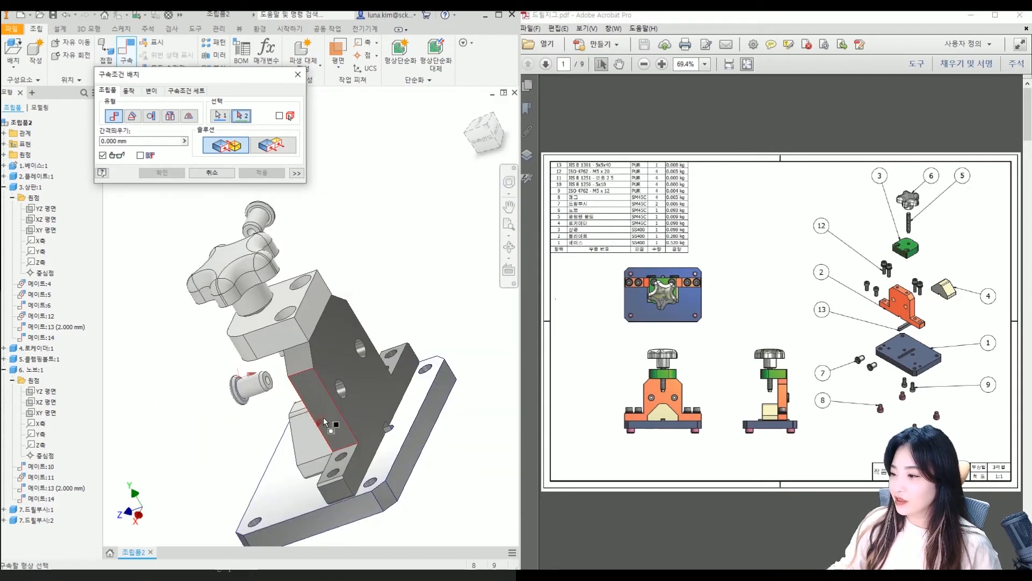
{"action": "middle_click_drag", "start_coordinate": [323, 417], "coordinate": [370, 383], "text": "shift"}
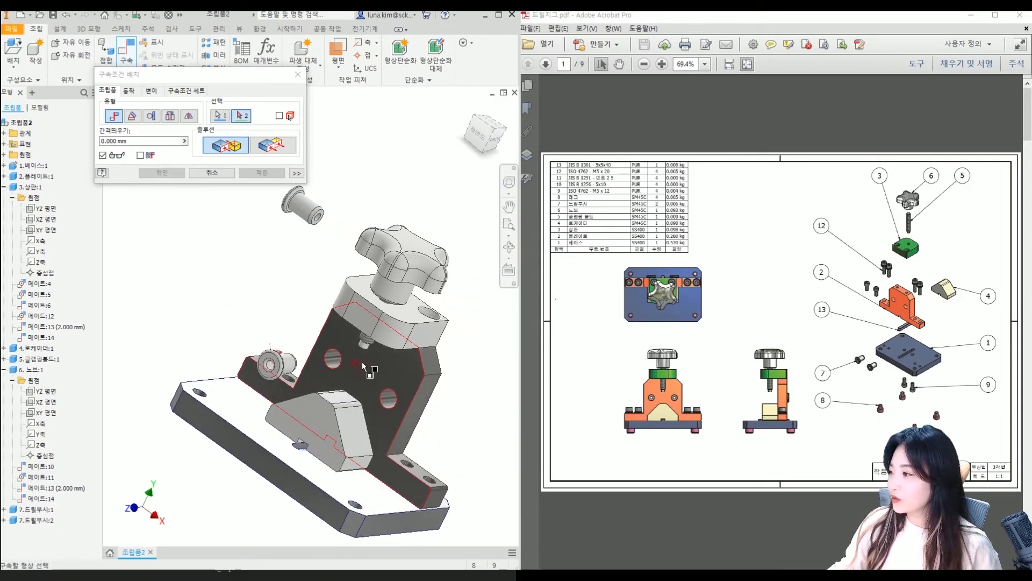
{"action": "left_click", "coordinate": [362, 361]}
{"action": "middle_click_drag", "start_coordinate": [265, 249], "coordinate": [271, 386], "text": "shift"}
{"action": "key", "text": "F6"}
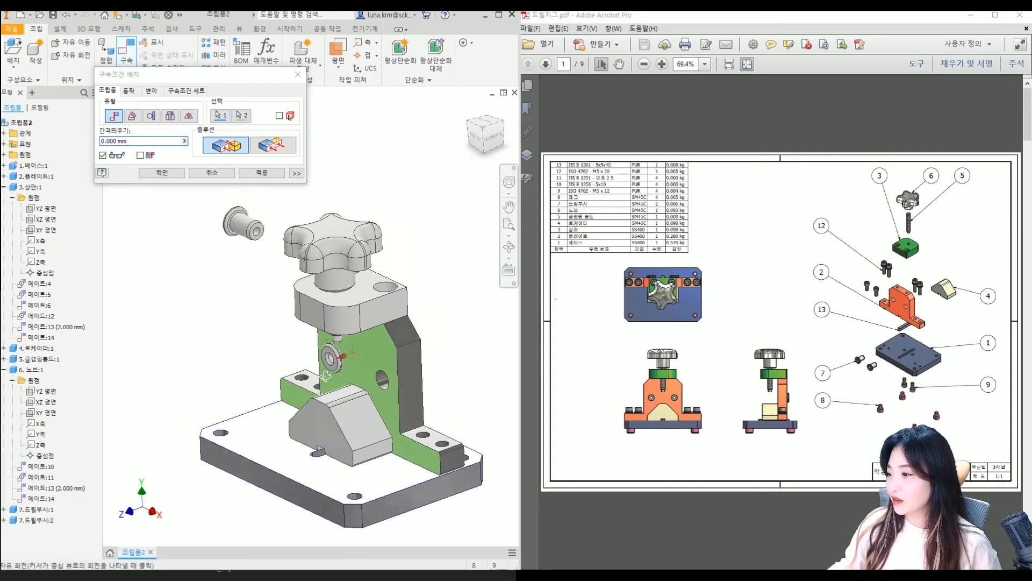
{"action": "left_click", "coordinate": [267, 175]}
Step: Mate the second drill bush's axis to the axis of the plate's right bushing hole with 0.000 mm offset
{"action": "left_click", "coordinate": [247, 228]}
{"action": "scroll", "coordinate": [407, 402], "scroll_direction": "up", "scroll_amount": 3}
{"action": "left_click", "coordinate": [388, 383]}
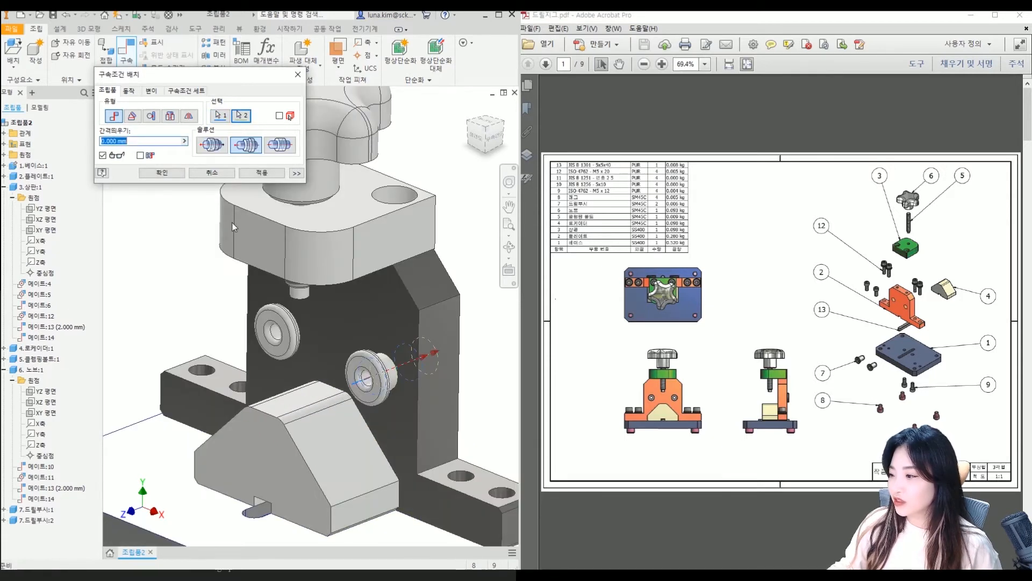
{"action": "left_click", "coordinate": [256, 171]}
Step: Mate the second drill bush's shoulder face to the plate's front face with 0.000 mm offset, and finish constraining
{"action": "middle_click_drag", "start_coordinate": [395, 323], "coordinate": [327, 373], "text": "shift"}
{"action": "scroll", "coordinate": [231, 365], "scroll_direction": "up", "scroll_amount": 4}
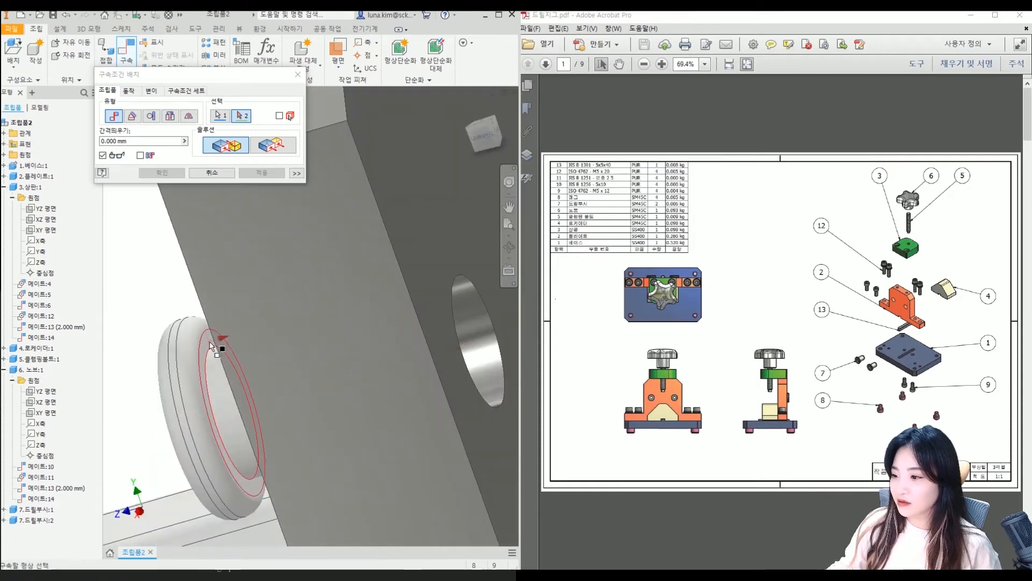
{"action": "left_click", "coordinate": [217, 346]}
{"action": "scroll", "coordinate": [233, 393], "scroll_direction": "down", "scroll_amount": 5}
{"action": "middle_click_drag", "start_coordinate": [338, 415], "coordinate": [365, 431], "text": "shift"}
{"action": "left_click", "coordinate": [169, 173]}
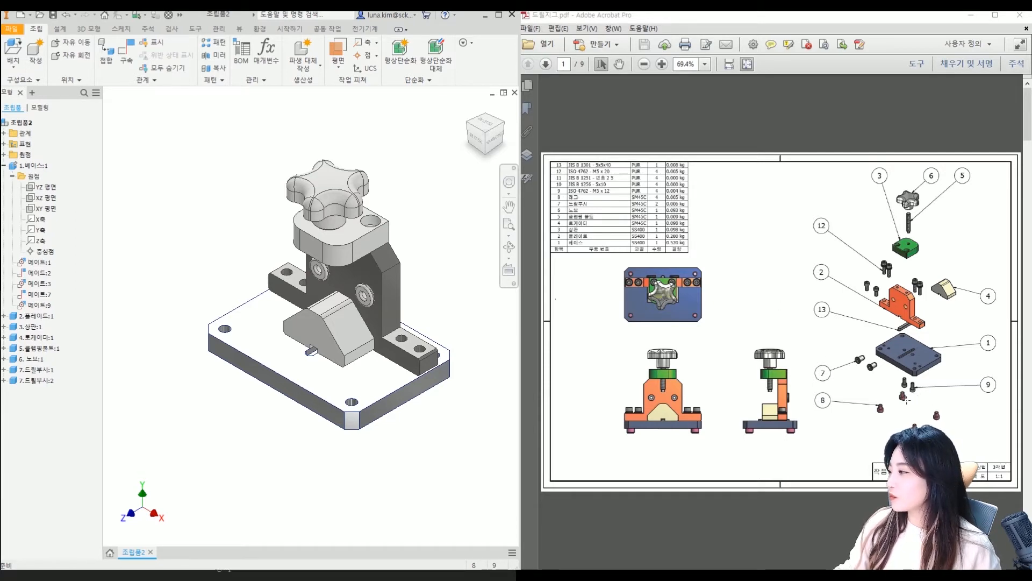
Step: Insert four instances of the 8.레그 part from the drawing's parts list in the empty space beside the jig
{"action": "left_click", "coordinate": [937, 405]}
{"action": "left_click_drag", "start_coordinate": [870, 387], "coordinate": [871, 387]}
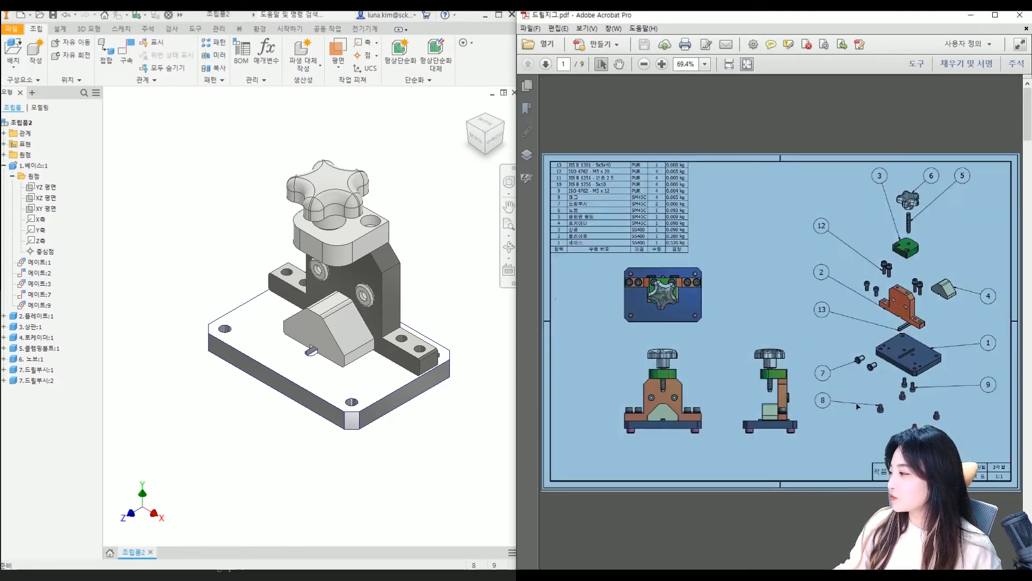
{"action": "left_click", "coordinate": [208, 173]}
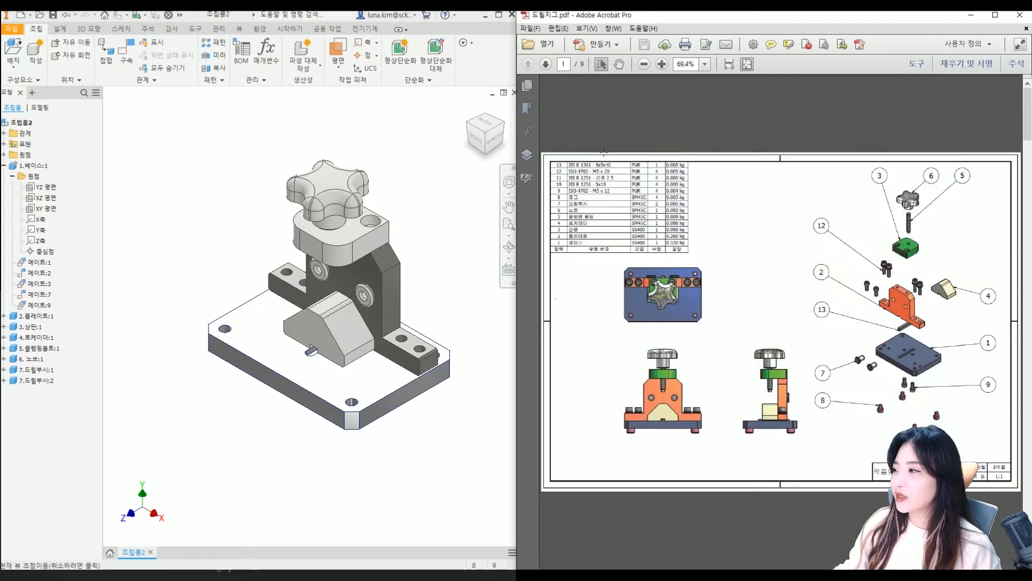
{"action": "left_click", "coordinate": [25, 48]}
{"action": "scroll", "coordinate": [323, 228], "scroll_direction": "down", "scroll_amount": 3}
{"action": "left_click", "coordinate": [271, 229]}
{"action": "double_click", "coordinate": [279, 232]}
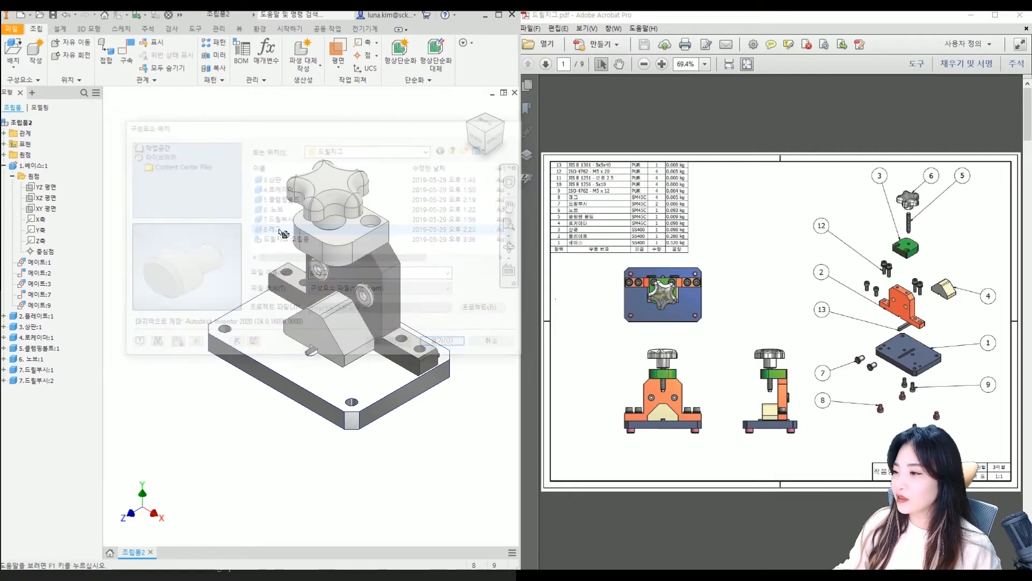
{"action": "left_click", "coordinate": [159, 206]}
{"action": "left_click", "coordinate": [180, 263]}
{"action": "left_click", "coordinate": [238, 223]}
{"action": "key", "text": "Escape"}
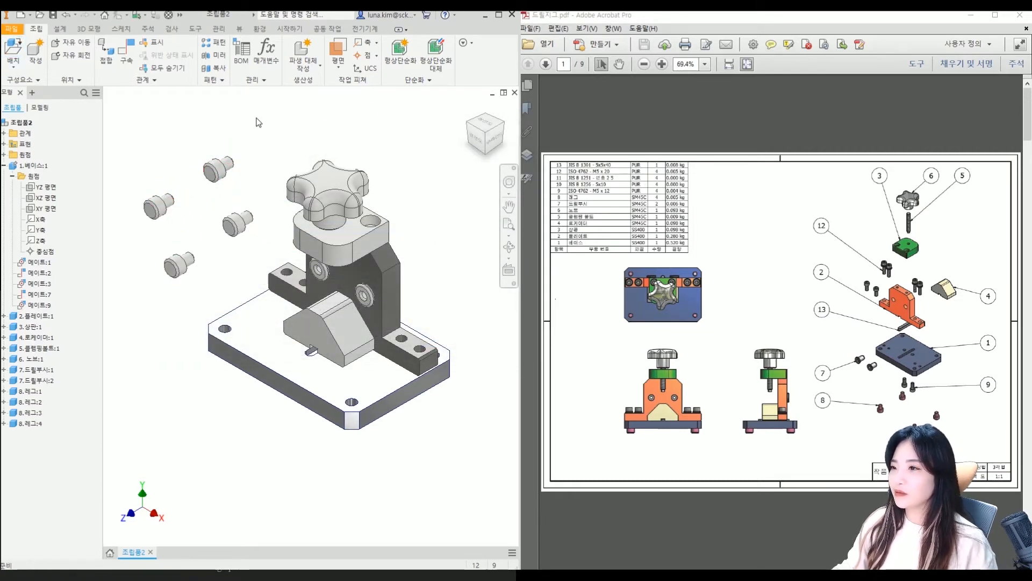
Step: Mate the first leg's axis to the left corner hole on the base's underside with 0.000 mm offset
{"action": "left_click", "coordinate": [126, 51]}
{"action": "middle_click_drag", "start_coordinate": [303, 378], "coordinate": [354, 232], "text": "shift"}
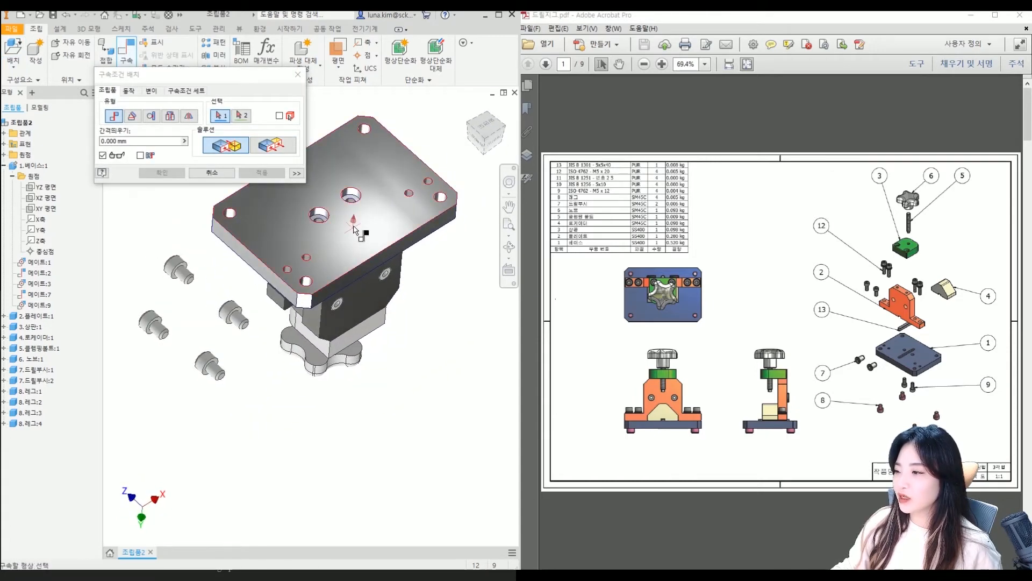
{"action": "middle_click_drag", "start_coordinate": [378, 196], "coordinate": [385, 275]}
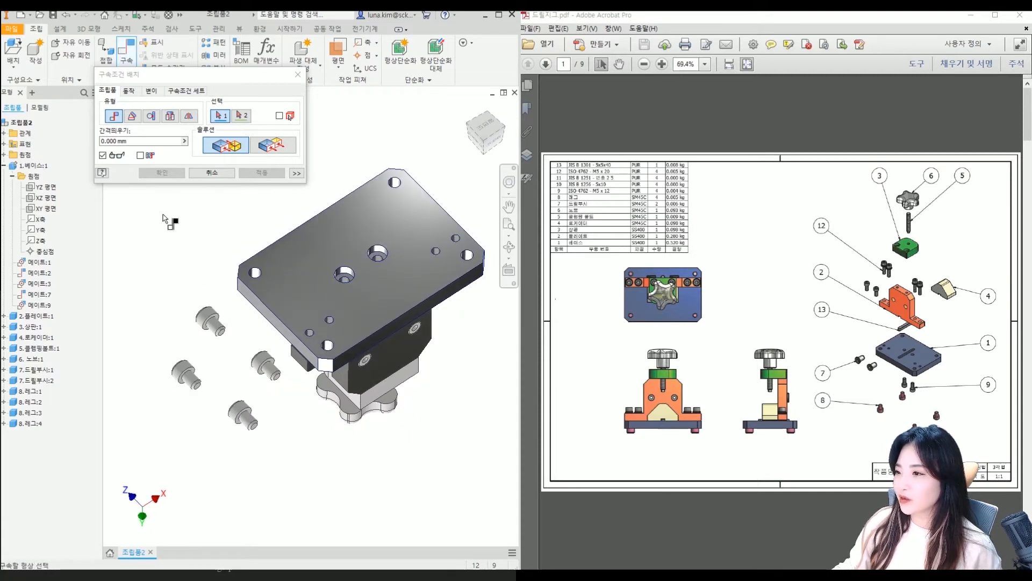
{"action": "left_click", "coordinate": [217, 325]}
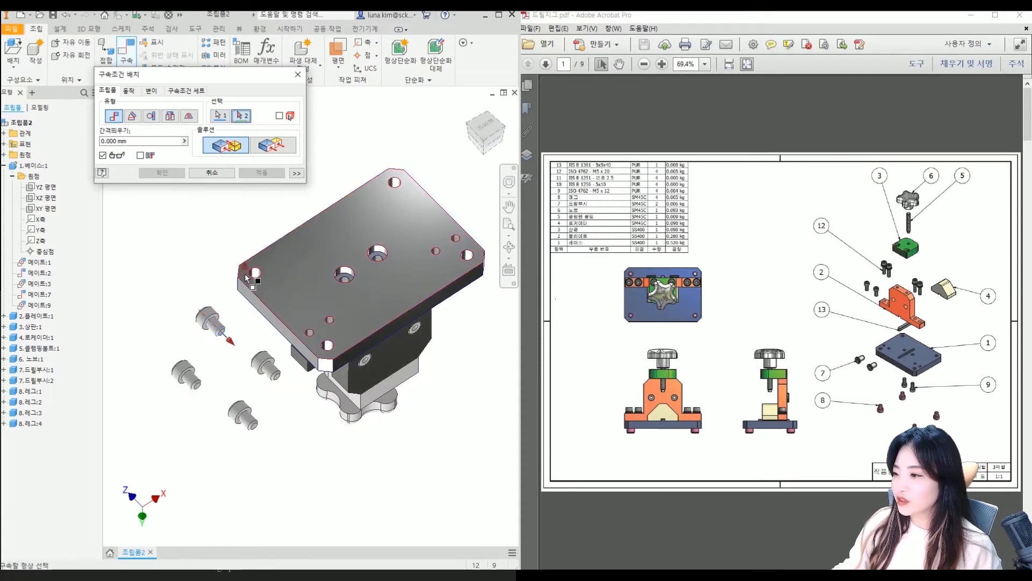
{"action": "scroll", "coordinate": [247, 279], "scroll_direction": "up", "scroll_amount": 3}
{"action": "left_click", "coordinate": [262, 276]}
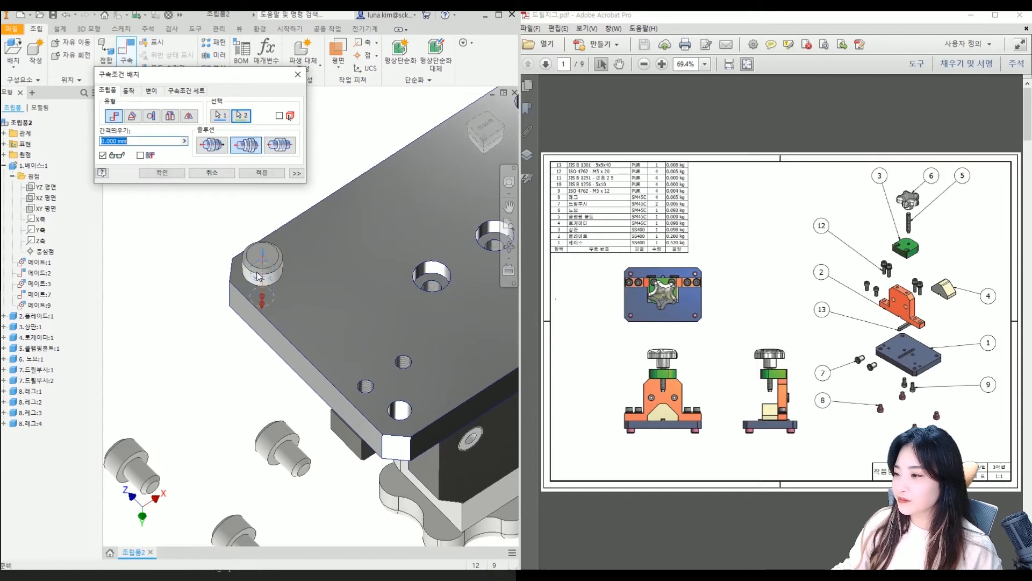
{"action": "scroll", "coordinate": [262, 276], "scroll_direction": "down", "scroll_amount": 3}
{"action": "left_click", "coordinate": [262, 173]}
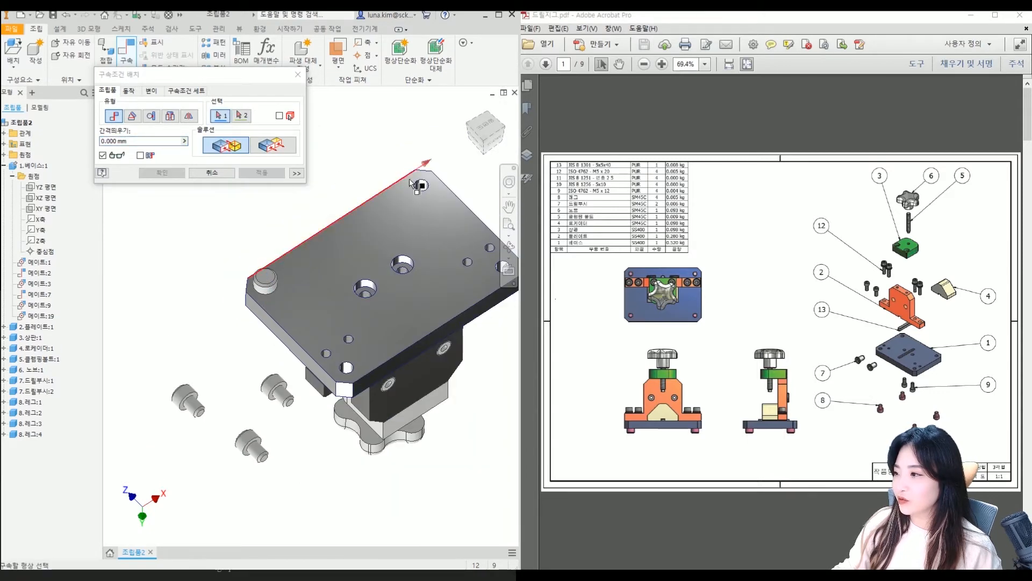
Step: Mate the second leg's axis to the far corner hole on the base's underside with 0.000 mm offset
{"action": "scroll", "coordinate": [414, 187], "scroll_direction": "up", "scroll_amount": 3}
{"action": "left_click", "coordinate": [420, 188]}
{"action": "scroll", "coordinate": [279, 301], "scroll_direction": "down", "scroll_amount": 3}
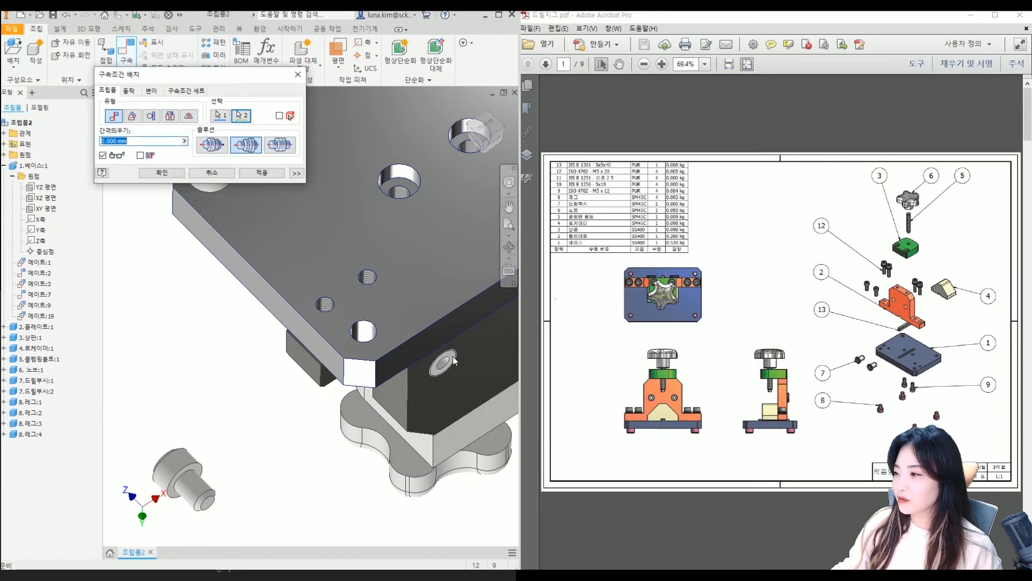
{"action": "scroll", "coordinate": [453, 356], "scroll_direction": "down", "scroll_amount": 3}
{"action": "left_click", "coordinate": [267, 176]}
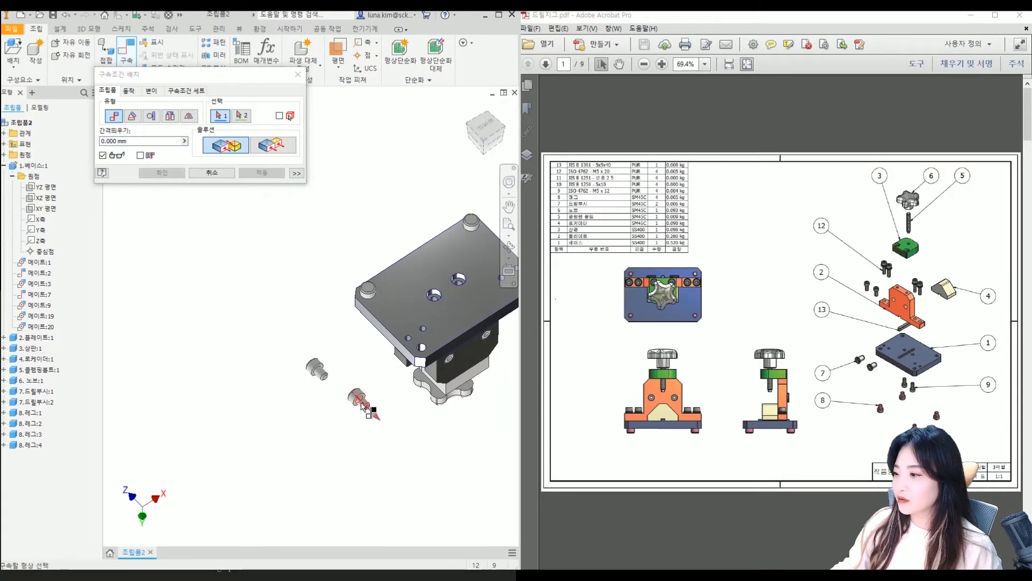
Step: Mate the third leg's axis to the near corner hole on the base's underside with 0.000 mm offset
{"action": "scroll", "coordinate": [424, 347], "scroll_direction": "up", "scroll_amount": 4}
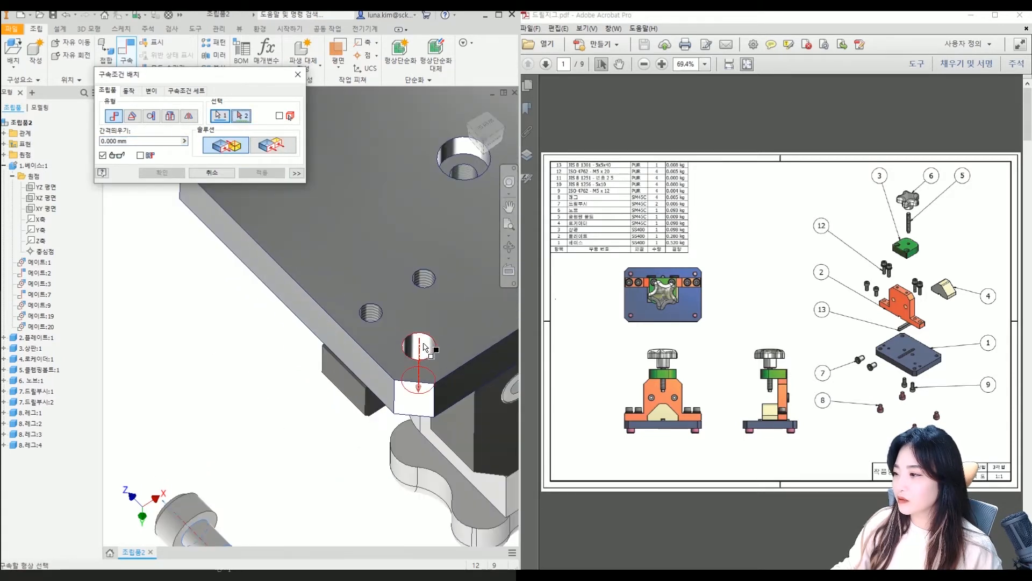
{"action": "left_click", "coordinate": [423, 347]}
{"action": "scroll", "coordinate": [401, 385], "scroll_direction": "down", "scroll_amount": 3}
{"action": "left_click", "coordinate": [262, 173]}
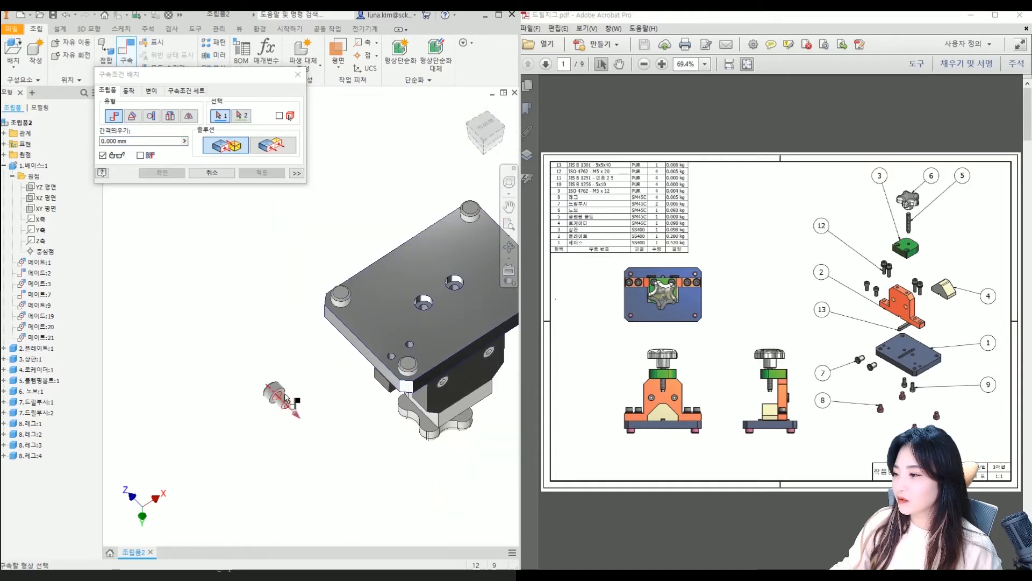
Step: Mate the fourth leg's axis to the remaining corner hole of the base with 0.000 mm offset, and finish constraining
{"action": "left_click", "coordinate": [285, 397]}
{"action": "scroll", "coordinate": [442, 383], "scroll_direction": "up", "scroll_amount": 5}
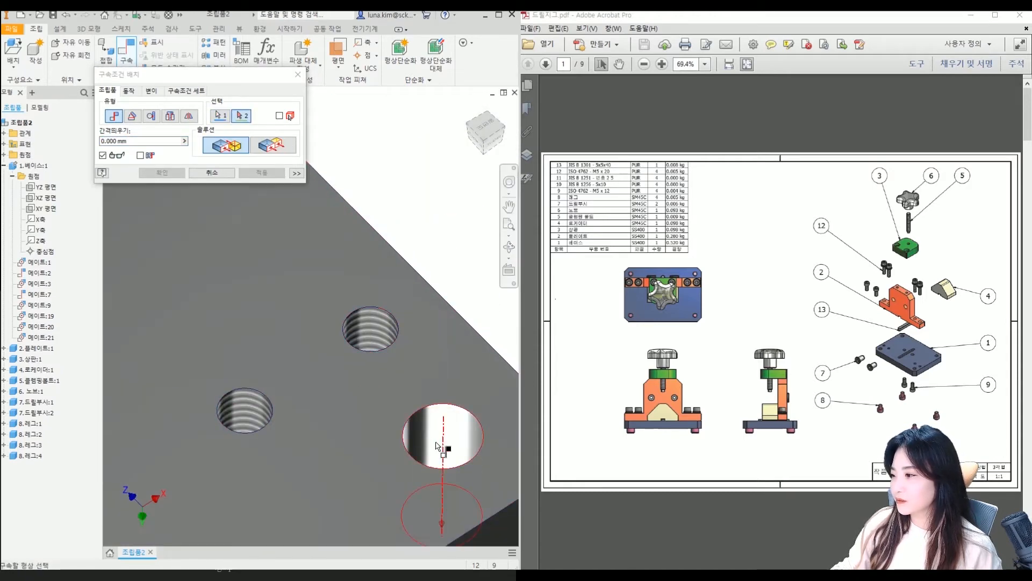
{"action": "left_click", "coordinate": [442, 440]}
{"action": "scroll", "coordinate": [385, 419], "scroll_direction": "down", "scroll_amount": 5}
{"action": "left_click", "coordinate": [262, 172]}
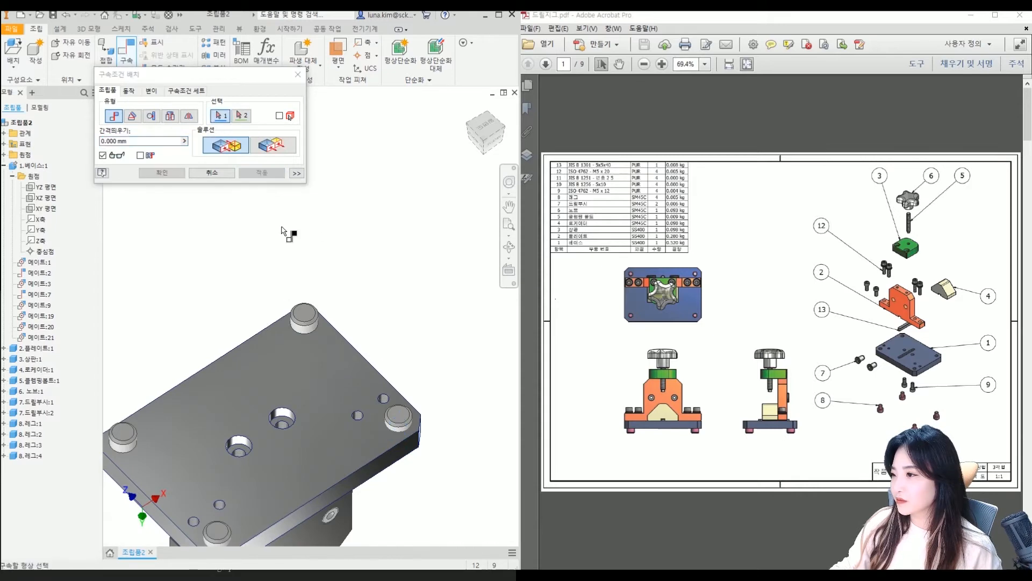
{"action": "left_click", "coordinate": [212, 172]}
Step: Move all four legs along their axes, clear of the base's underside, to expose their shoulders
{"action": "middle_click_drag", "start_coordinate": [247, 304], "coordinate": [309, 322], "text": "shift"}
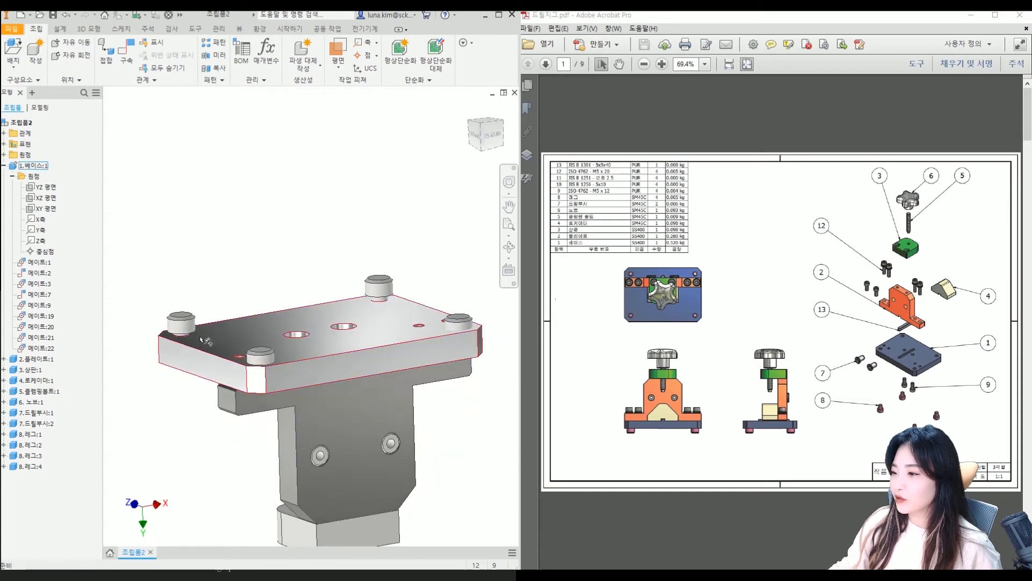
{"action": "left_click_drag", "start_coordinate": [185, 329], "coordinate": [182, 271]}
{"action": "left_click_drag", "start_coordinate": [259, 356], "coordinate": [258, 277]}
{"action": "left_click_drag", "start_coordinate": [380, 286], "coordinate": [378, 226]}
{"action": "left_click_drag", "start_coordinate": [459, 322], "coordinate": [456, 228]}
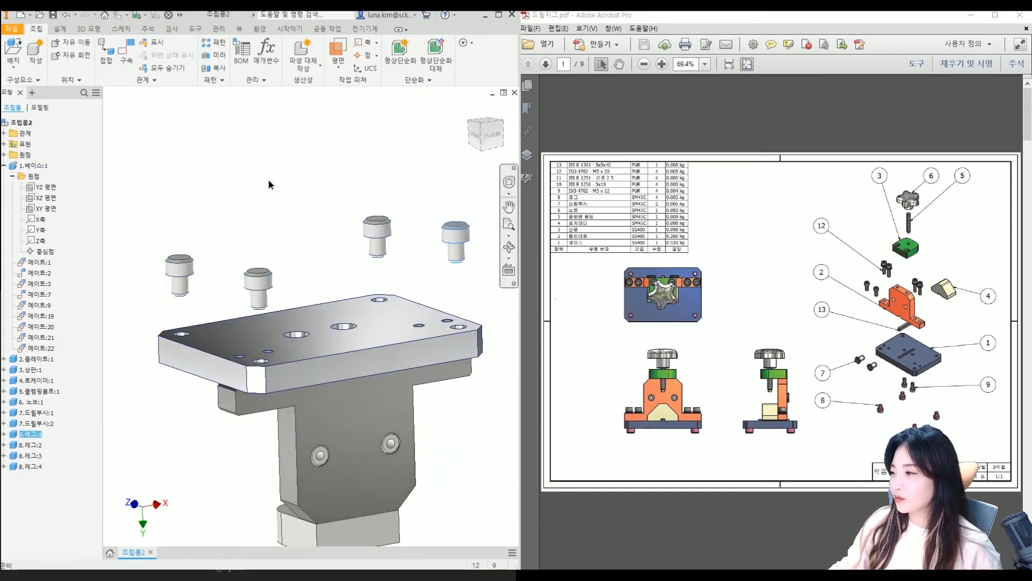
Step: Mate the base's underside to the shoulder face of the leg at the near corner with 0.000 mm offset
{"action": "left_click", "coordinate": [127, 77]}
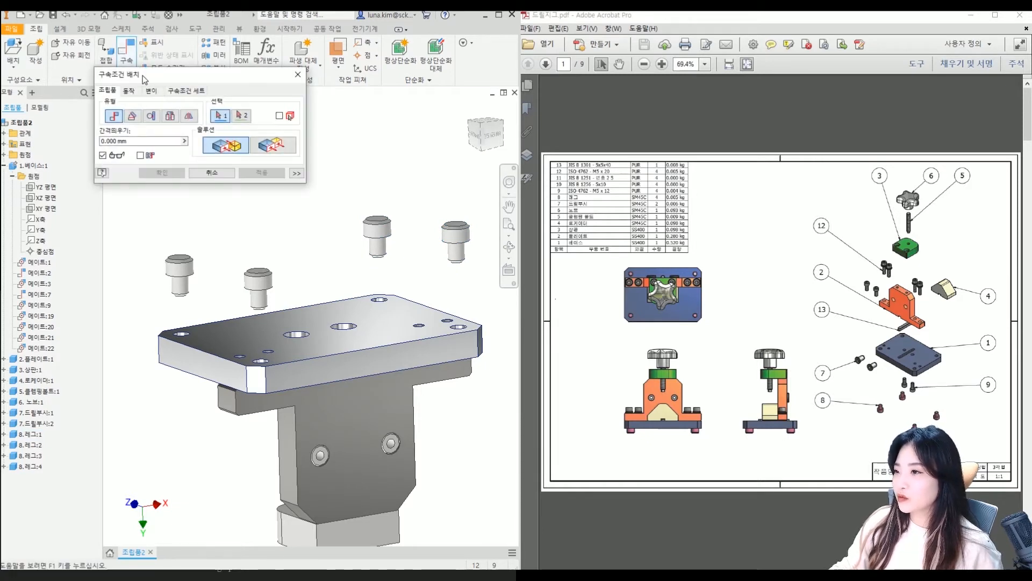
{"action": "left_click", "coordinate": [241, 336]}
{"action": "middle_click_drag", "start_coordinate": [230, 325], "coordinate": [226, 290], "text": "shift"}
{"action": "scroll", "coordinate": [259, 229], "scroll_direction": "up", "scroll_amount": 5}
{"action": "scroll", "coordinate": [277, 226], "scroll_direction": "down", "scroll_amount": 2}
{"action": "middle_click_drag", "start_coordinate": [293, 233], "coordinate": [319, 273]}
{"action": "left_click", "coordinate": [295, 232]}
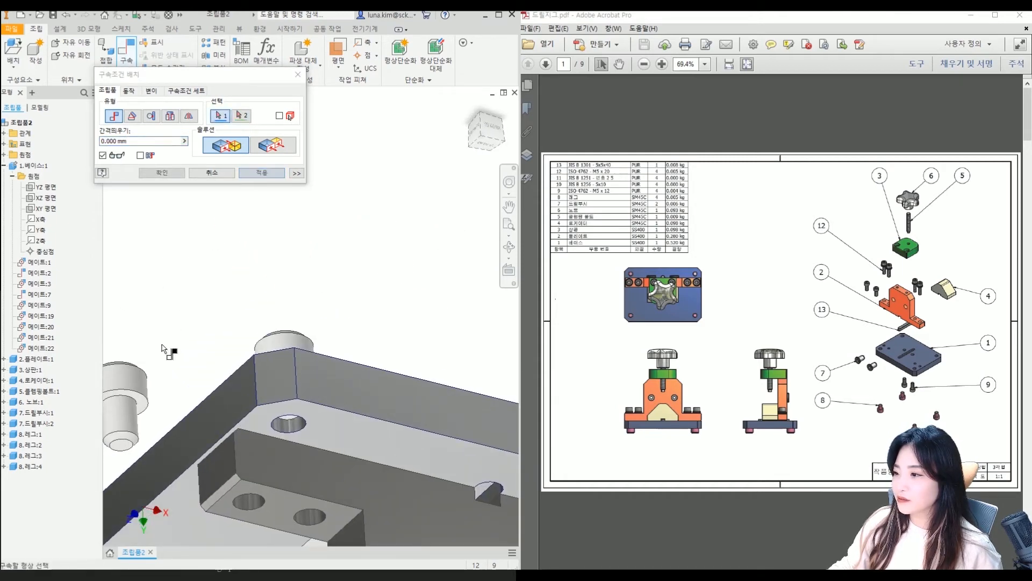
Step: Mate the left corner leg's shoulder face to the base's underside with 0.000 mm offset
{"action": "left_click", "coordinate": [144, 405]}
{"action": "scroll", "coordinate": [289, 429], "scroll_direction": "down", "scroll_amount": 5}
{"action": "middle_click_drag", "start_coordinate": [289, 429], "coordinate": [256, 463], "text": "shift"}
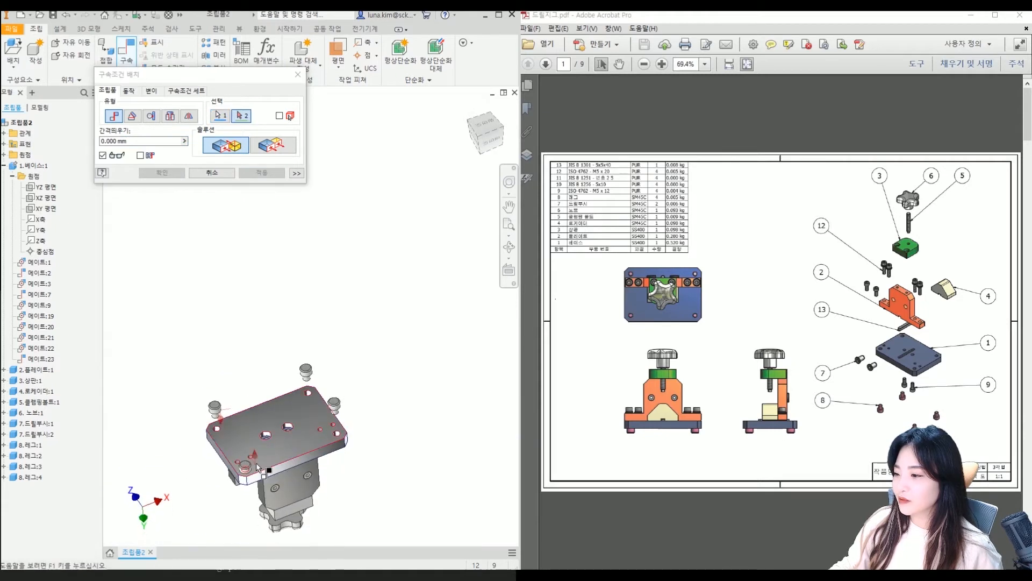
{"action": "left_click", "coordinate": [236, 432]}
{"action": "left_click", "coordinate": [261, 172]}
Step: Mate the shoulder face of one of the two remaining raised legs to the base's underside with 0.000 mm offset
{"action": "middle_click_drag", "start_coordinate": [319, 376], "coordinate": [315, 347], "text": "shift"}
{"action": "scroll", "coordinate": [332, 398], "scroll_direction": "up", "scroll_amount": 5}
{"action": "left_click", "coordinate": [308, 269]}
{"action": "scroll", "coordinate": [280, 414], "scroll_direction": "down", "scroll_amount": 5}
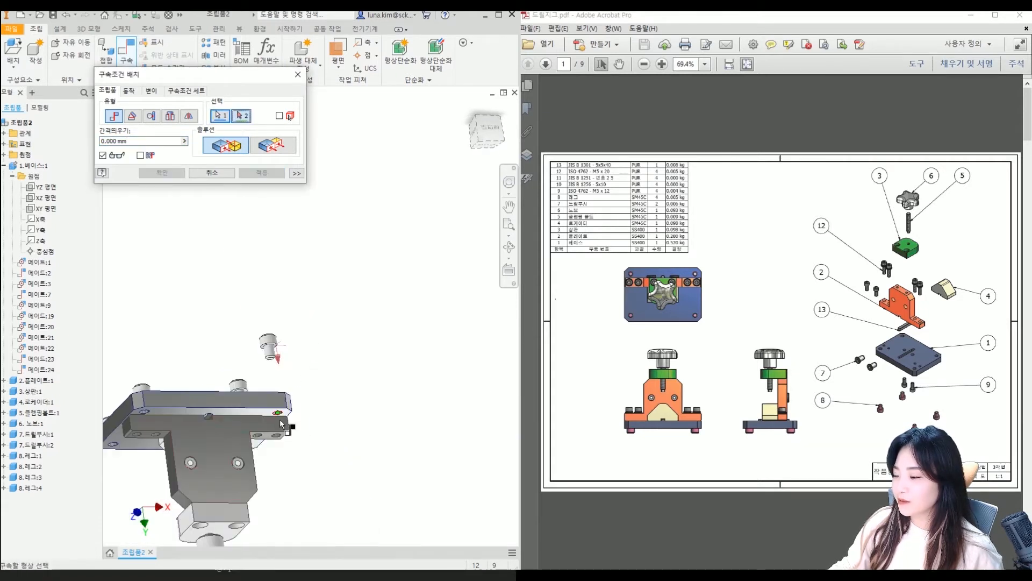
{"action": "middle_click_drag", "start_coordinate": [280, 414], "coordinate": [280, 466], "text": "shift"}
{"action": "left_click", "coordinate": [227, 383]}
{"action": "middle_click_drag", "start_coordinate": [230, 363], "coordinate": [193, 315], "text": "shift"}
{"action": "scroll", "coordinate": [317, 430], "scroll_direction": "up", "scroll_amount": 6}
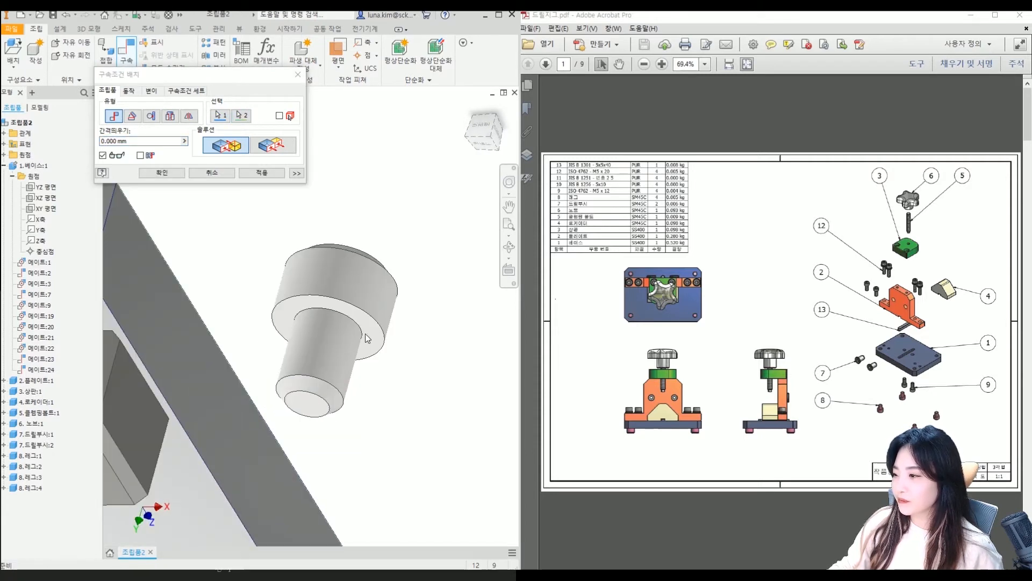
{"action": "scroll", "coordinate": [269, 370], "scroll_direction": "down", "scroll_amount": 3}
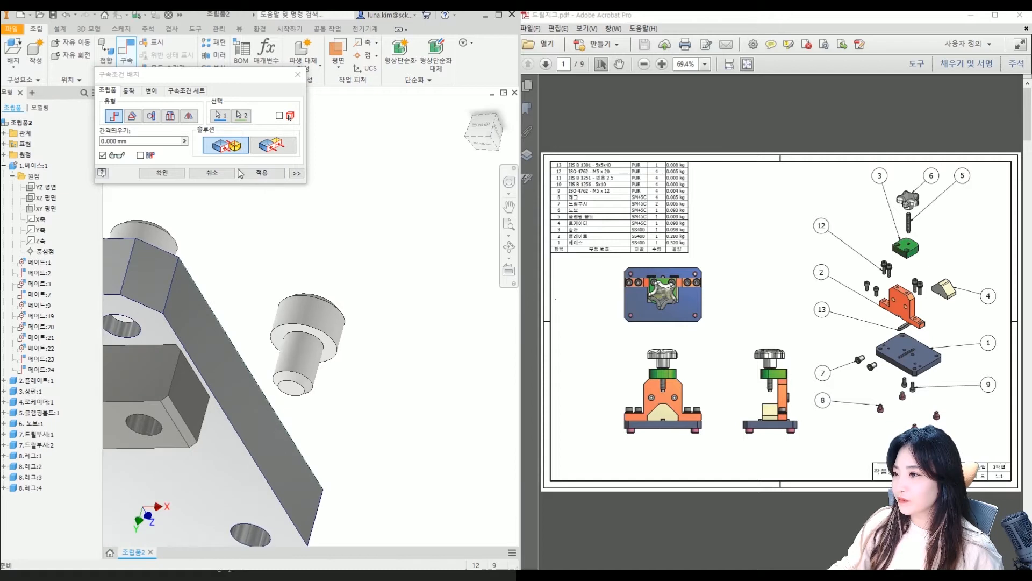
{"action": "left_click", "coordinate": [262, 172]}
Step: Mate the last raised leg's shoulder face to the base's underside with 0.000 mm offset, and finish constraining
{"action": "left_click", "coordinate": [330, 353]}
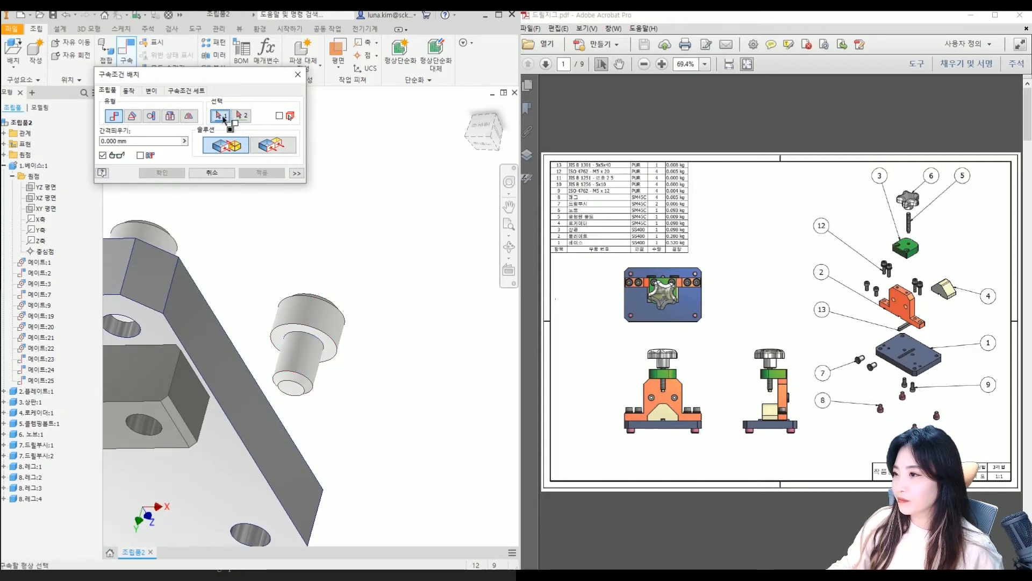
{"action": "scroll", "coordinate": [307, 359], "scroll_direction": "down", "scroll_amount": 5}
{"action": "scroll", "coordinate": [307, 359], "scroll_direction": "down", "scroll_amount": 3}
{"action": "middle_click_drag", "start_coordinate": [307, 359], "coordinate": [299, 392], "text": "shift"}
{"action": "left_click", "coordinate": [291, 324]}
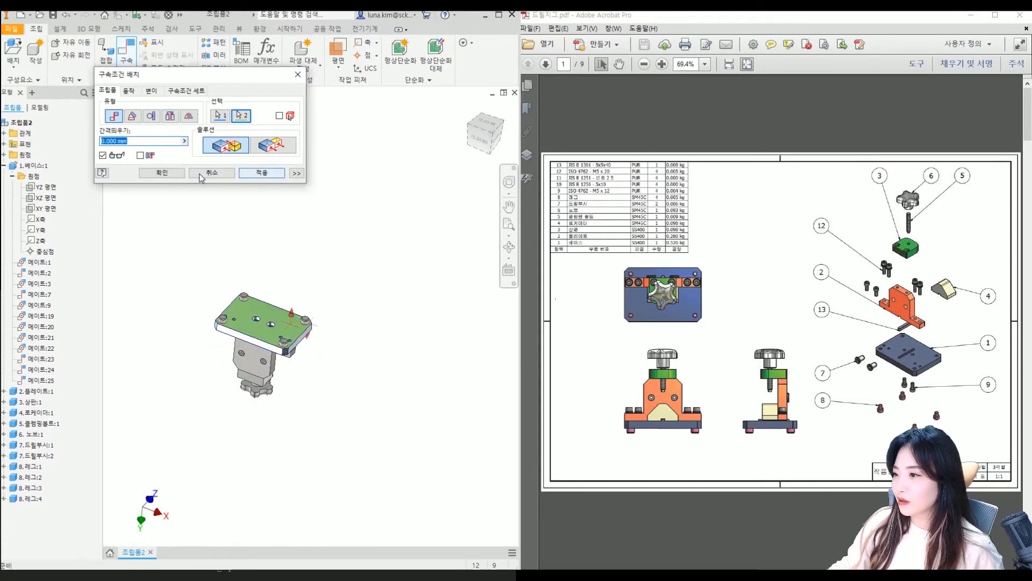
{"action": "left_click", "coordinate": [162, 173]}
Step: Examine the assembled jig from the home view and the screw holes on the base's underside
{"action": "left_click", "coordinate": [469, 109]}
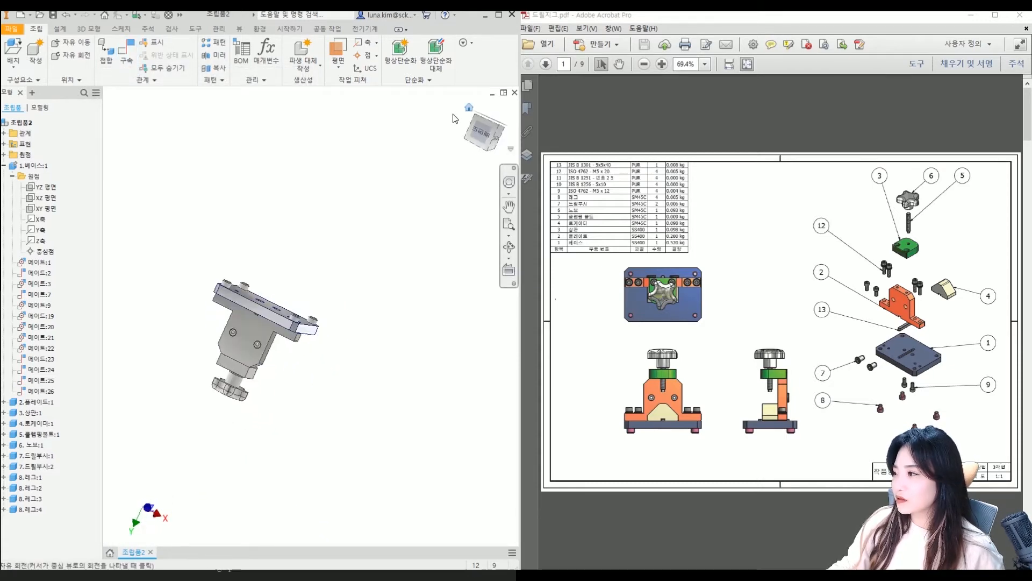
{"action": "middle_click_drag", "start_coordinate": [340, 457], "coordinate": [355, 442], "text": "shift"}
{"action": "left_click", "coordinate": [469, 107]}
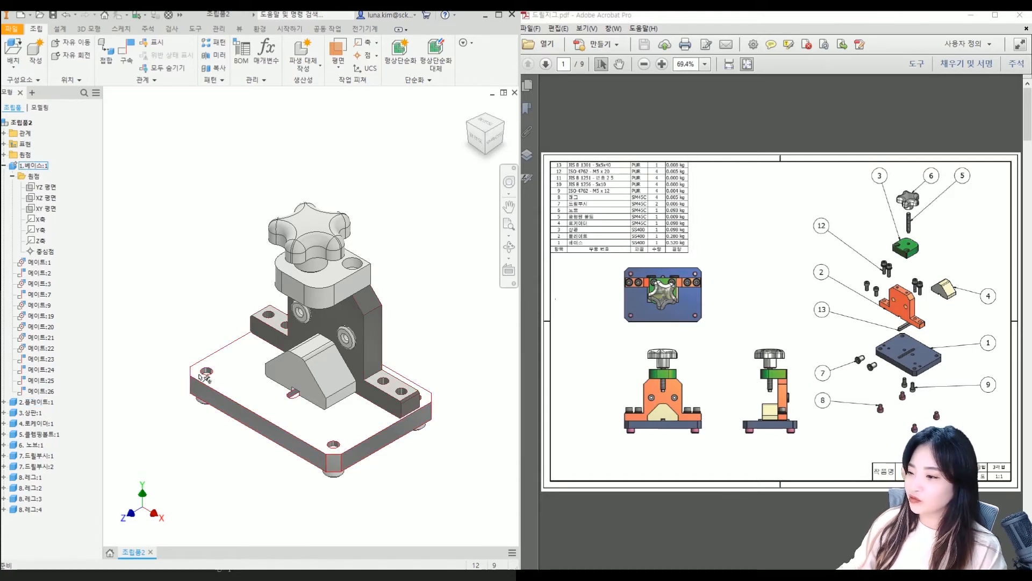
{"action": "middle_click_drag", "start_coordinate": [323, 459], "coordinate": [300, 423]}
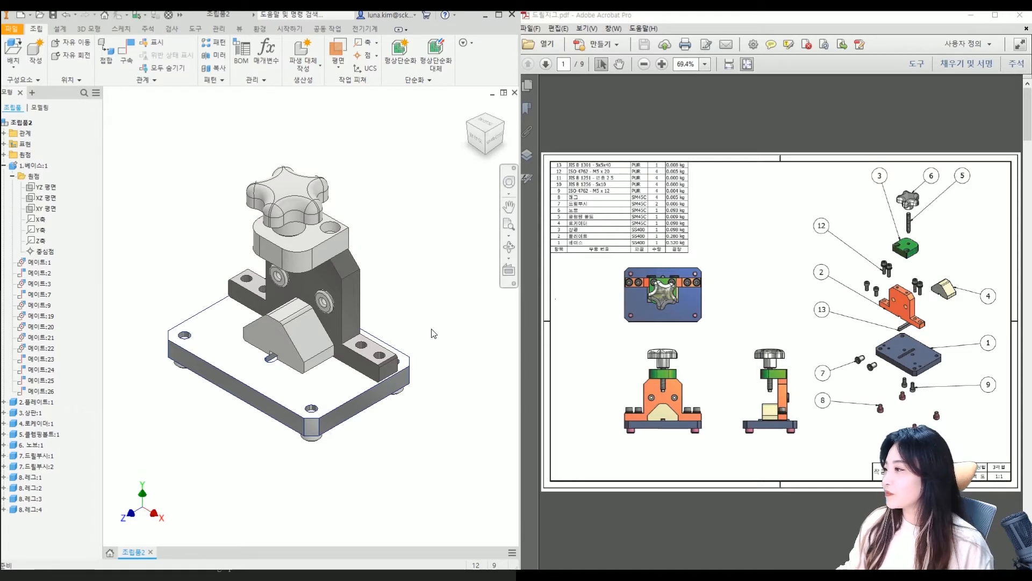
{"action": "middle_click_drag", "start_coordinate": [409, 294], "coordinate": [413, 294]}
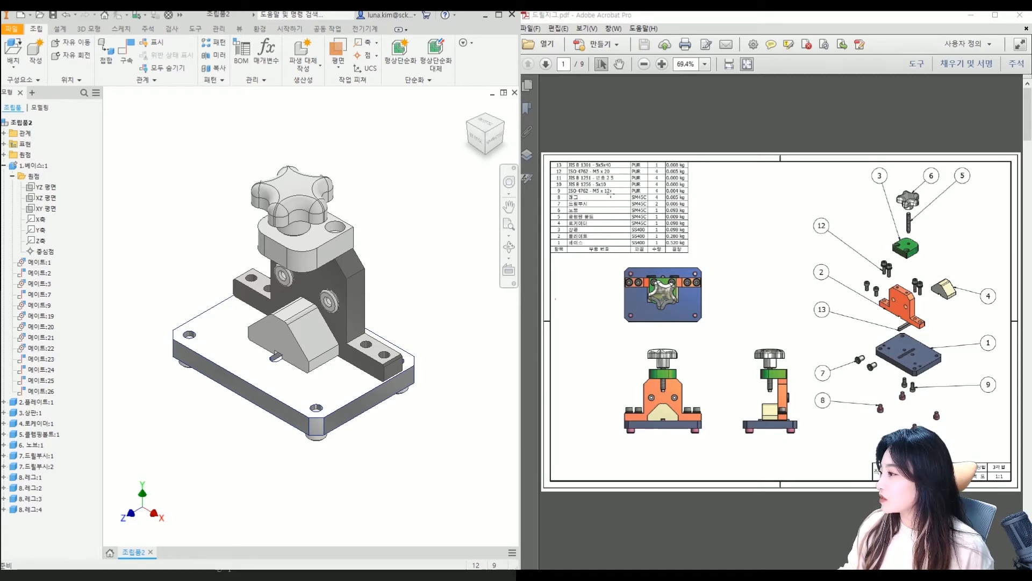
{"action": "scroll", "coordinate": [224, 134], "scroll_direction": "down", "scroll_amount": 2}
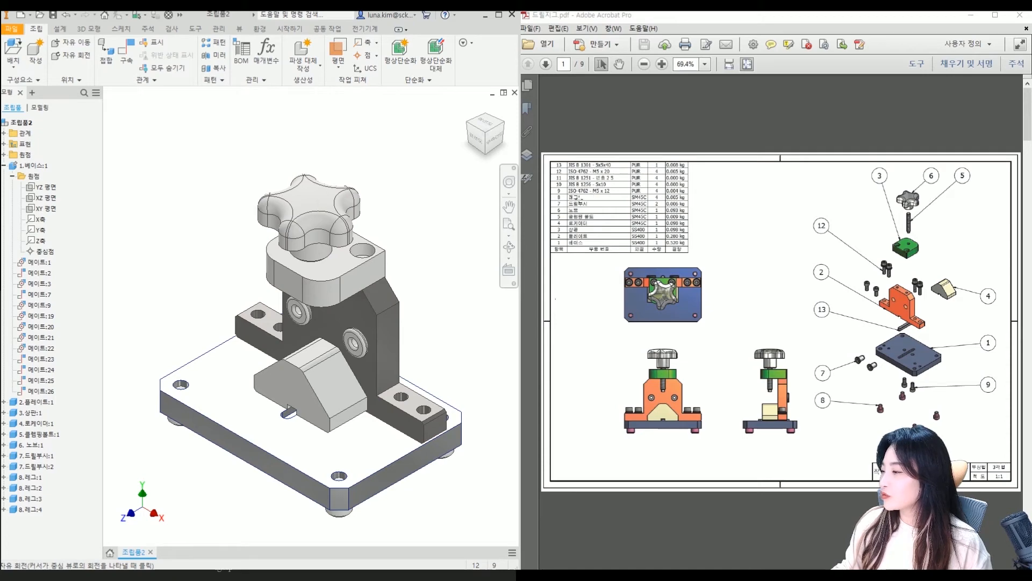
{"action": "left_click_drag", "start_coordinate": [463, 350], "coordinate": [399, 236]}
{"action": "middle_click_drag", "start_coordinate": [400, 236], "coordinate": [427, 205], "text": "shift"}
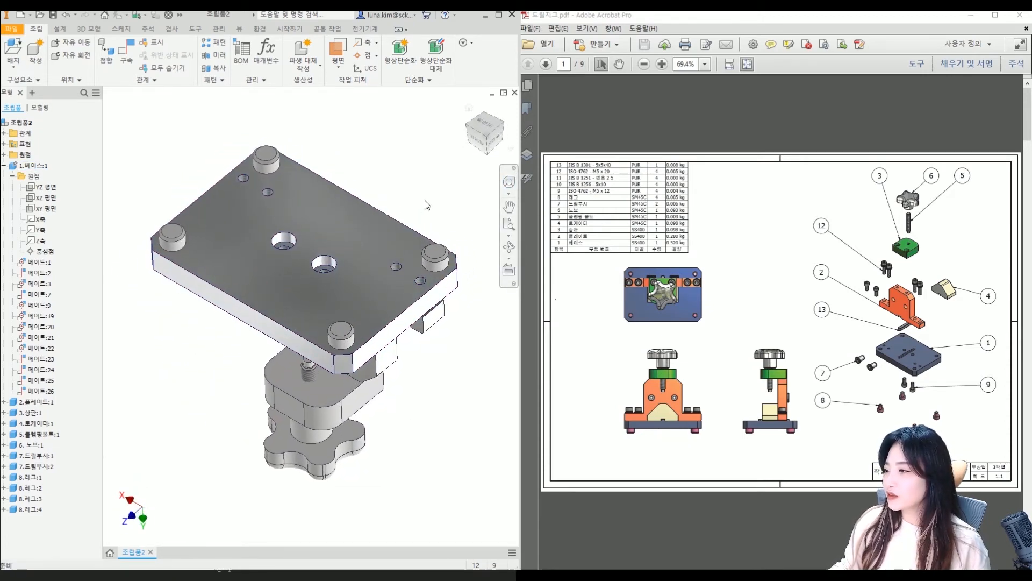
{"action": "middle_click_drag", "start_coordinate": [453, 159], "coordinate": [384, 206], "text": "shift"}
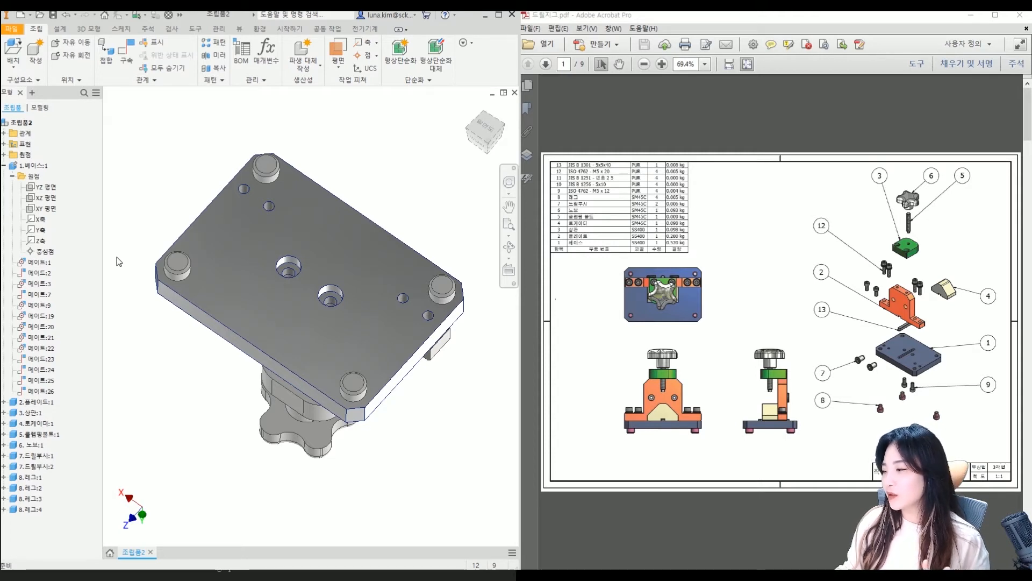
Step: Open placement from the Content Center and look through the shaft part, fastener and nut categories
{"action": "left_click", "coordinate": [13, 69]}
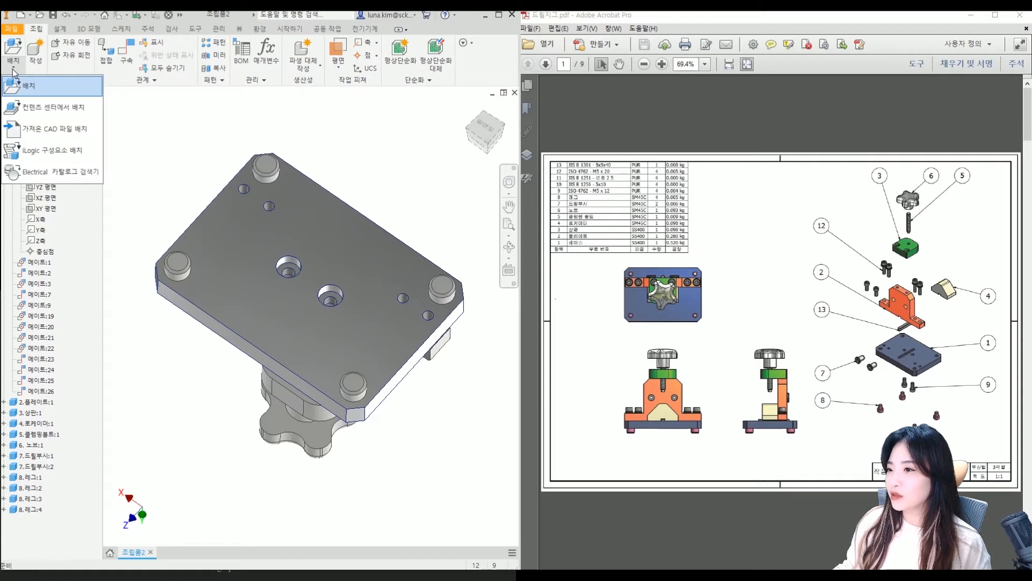
{"action": "left_click", "coordinate": [52, 109]}
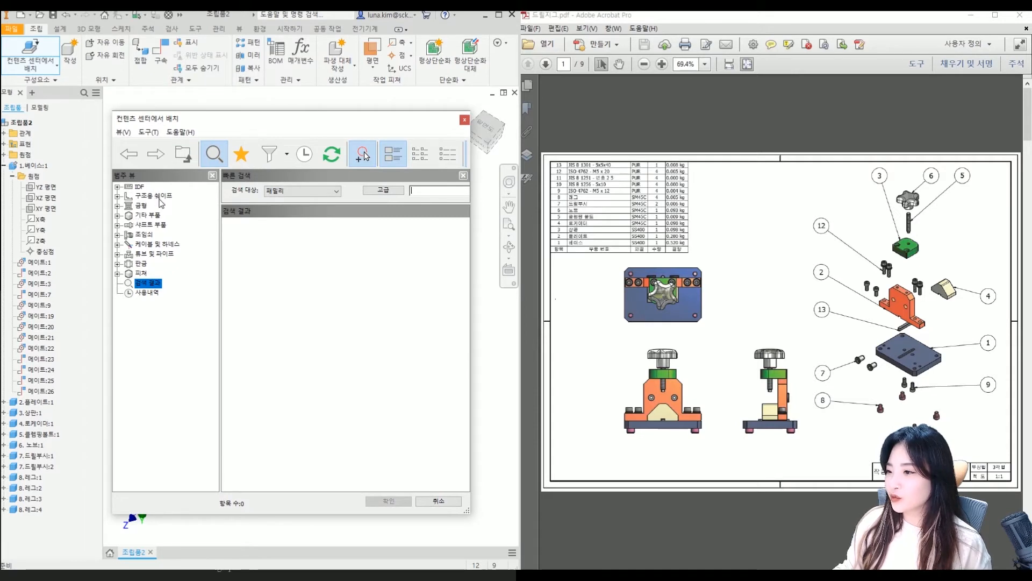
{"action": "left_click", "coordinate": [117, 234]}
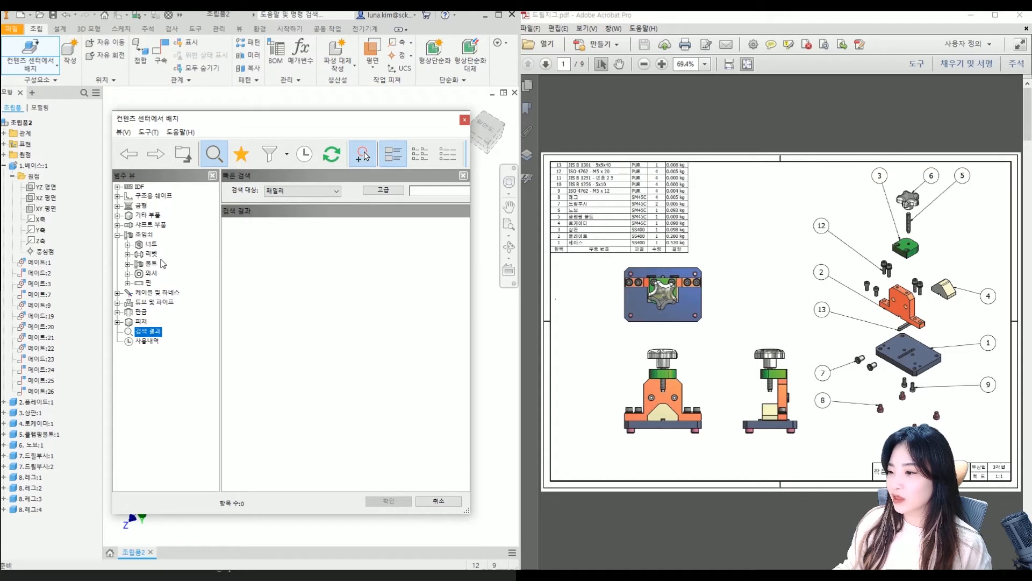
{"action": "left_click", "coordinate": [117, 226]}
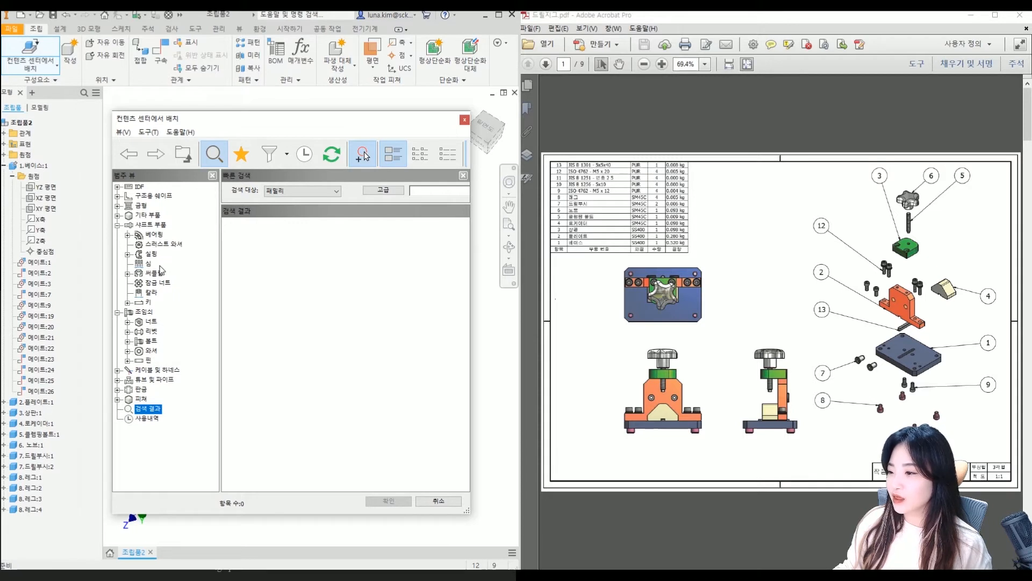
{"action": "left_click", "coordinate": [118, 225]}
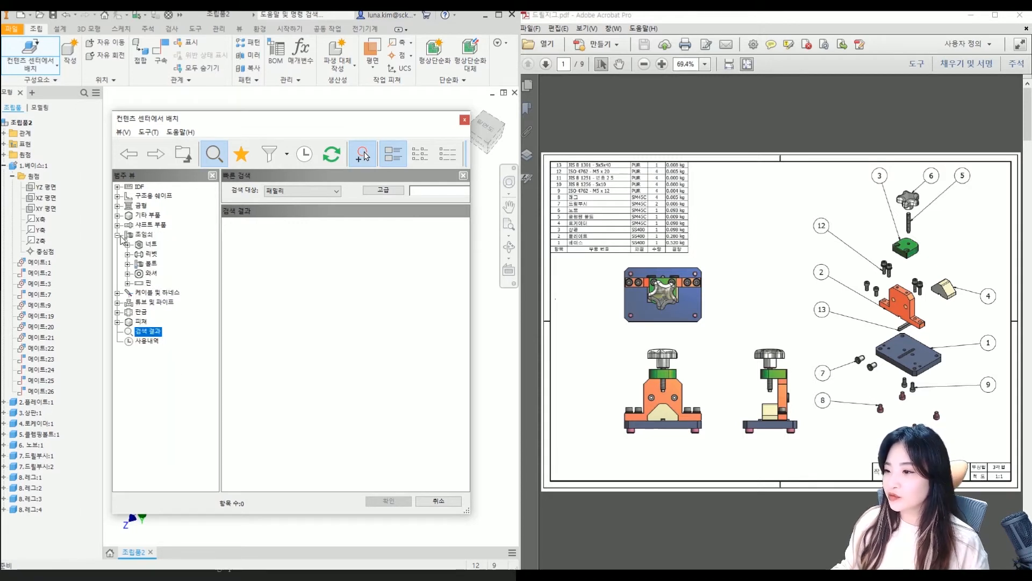
{"action": "left_click", "coordinate": [128, 244]}
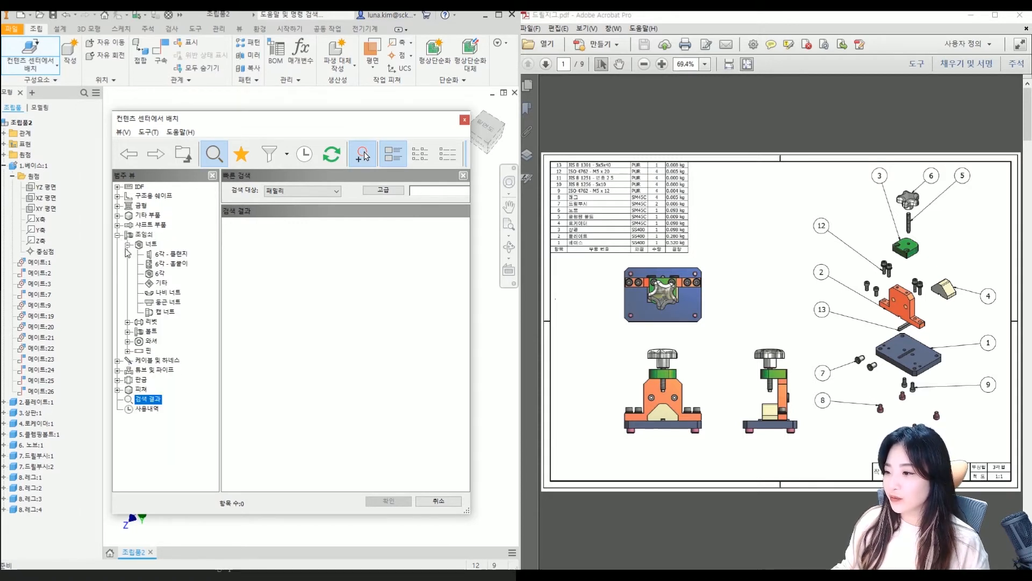
{"action": "left_click", "coordinate": [127, 244]}
{"action": "left_click", "coordinate": [117, 235]}
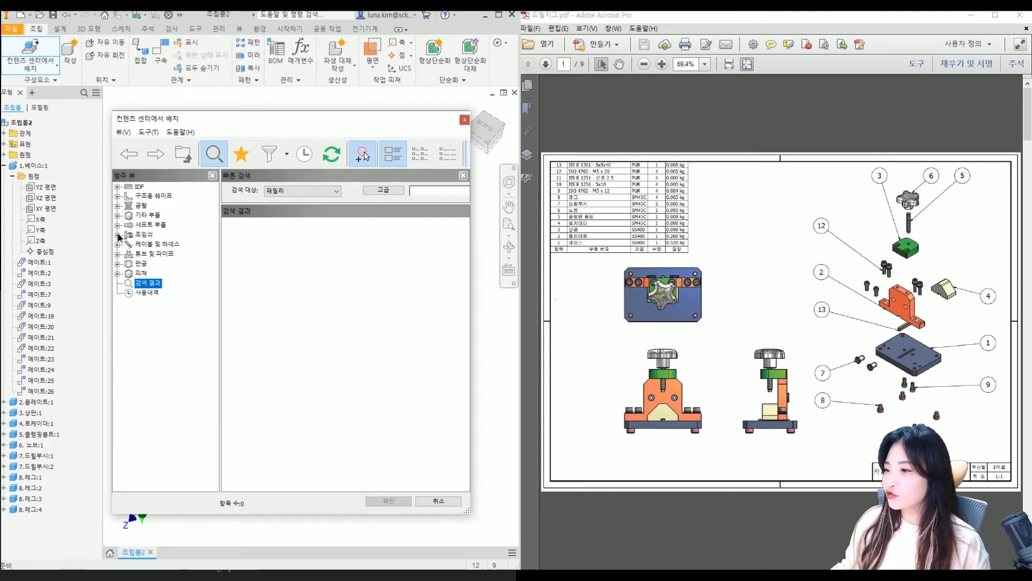
Step: Widen and reposition the Content Center dialog, and search its families for ISO 4762
{"action": "left_click", "coordinate": [428, 192]}
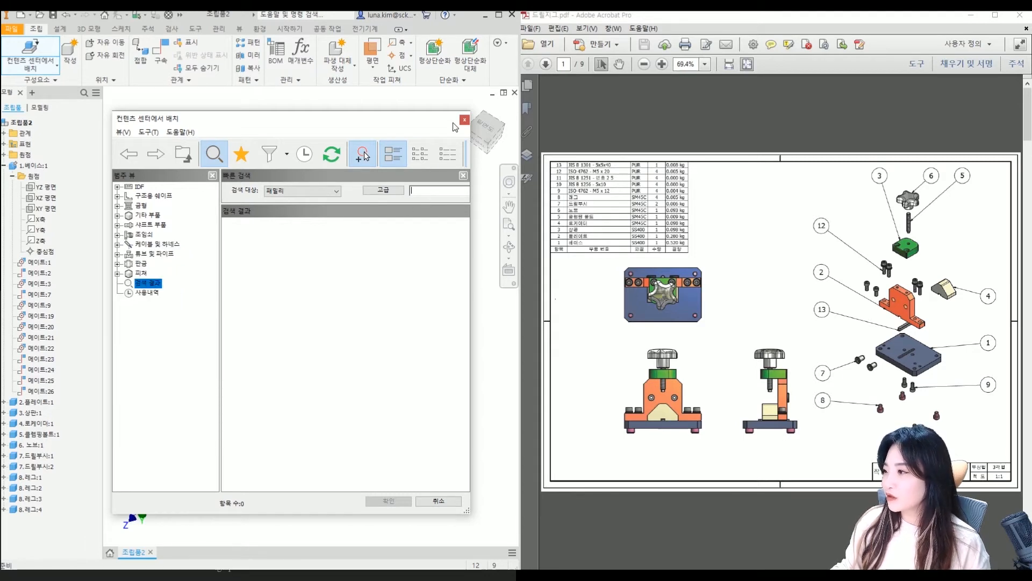
{"action": "left_click_drag", "start_coordinate": [473, 141], "coordinate": [600, 141]}
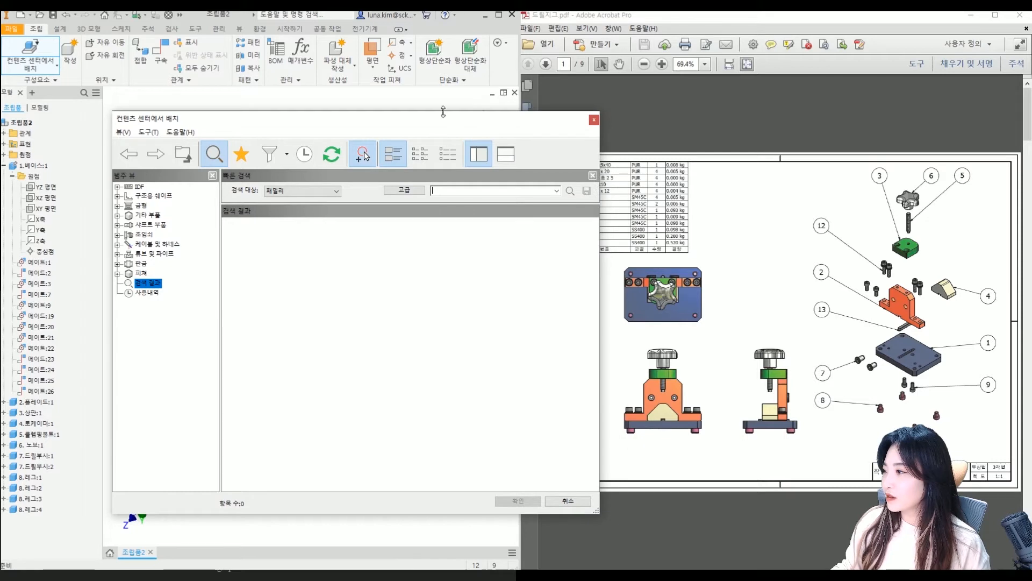
{"action": "left_click_drag", "start_coordinate": [360, 119], "coordinate": [274, 105]}
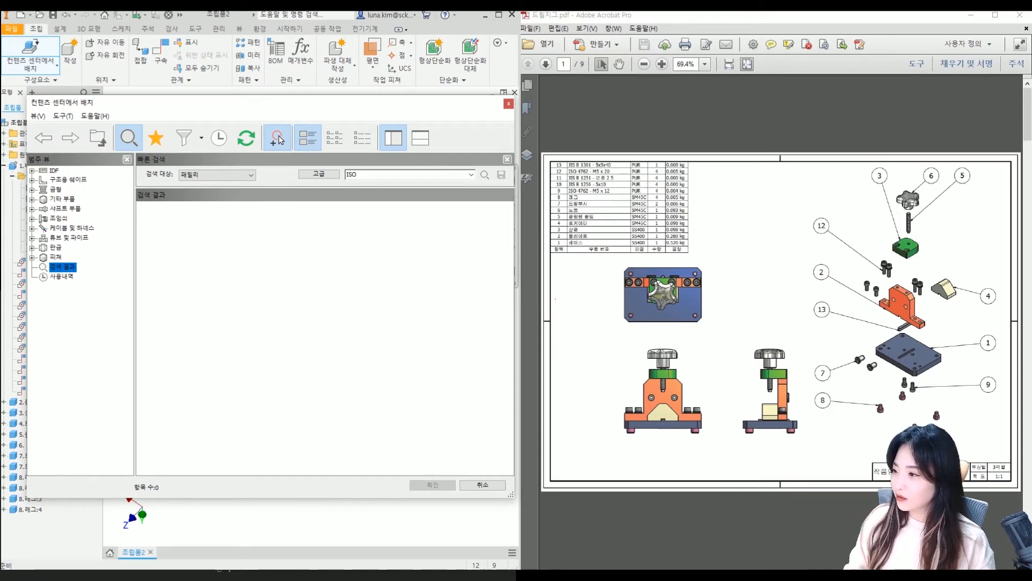
{"action": "type", "text": "4762"}
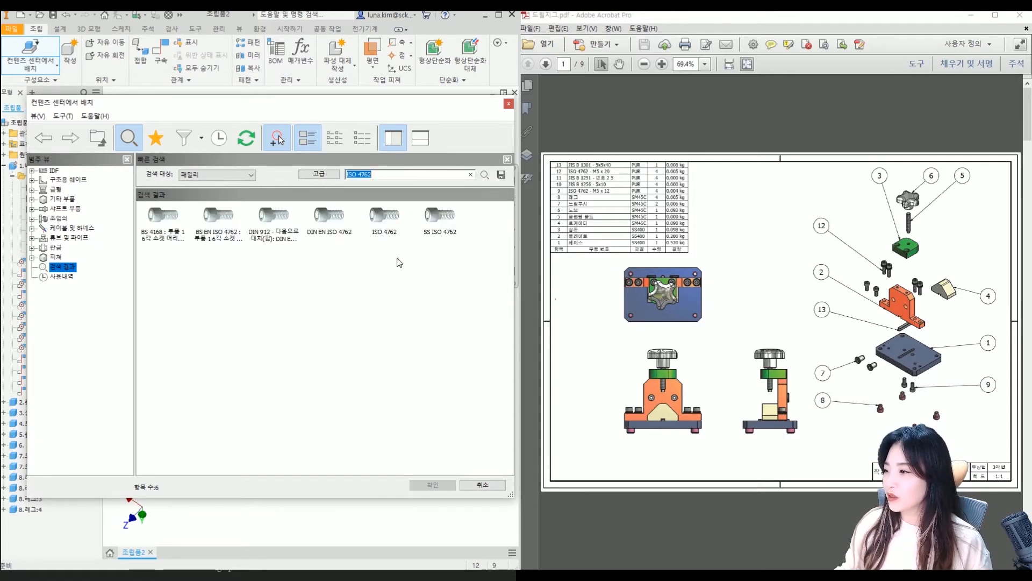
Step: Choose the ISO 4762 socket head screw and target the threaded edge inside the first counterbored hole under the base
{"action": "left_click", "coordinate": [383, 280]}
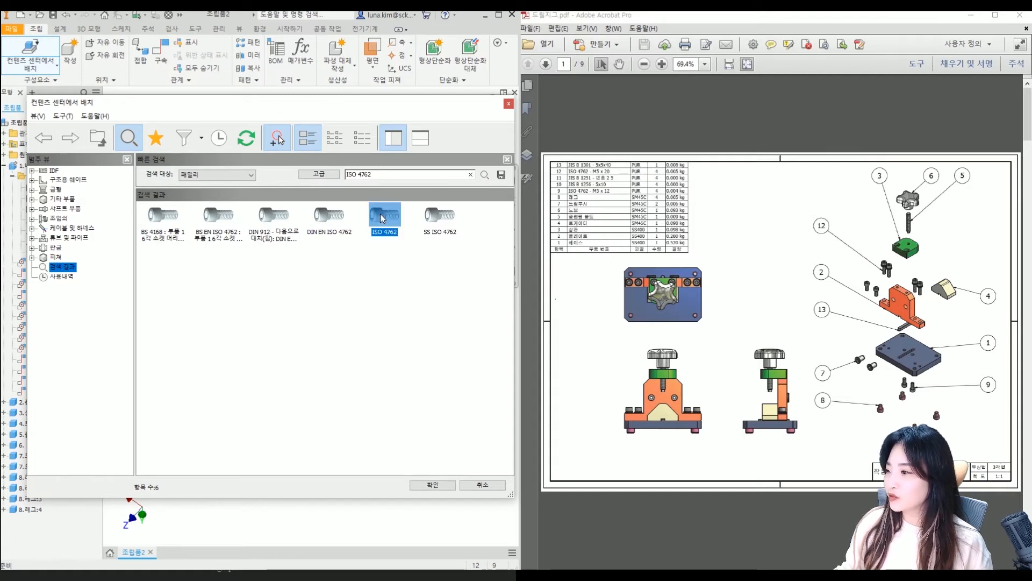
{"action": "double_click", "coordinate": [385, 212]}
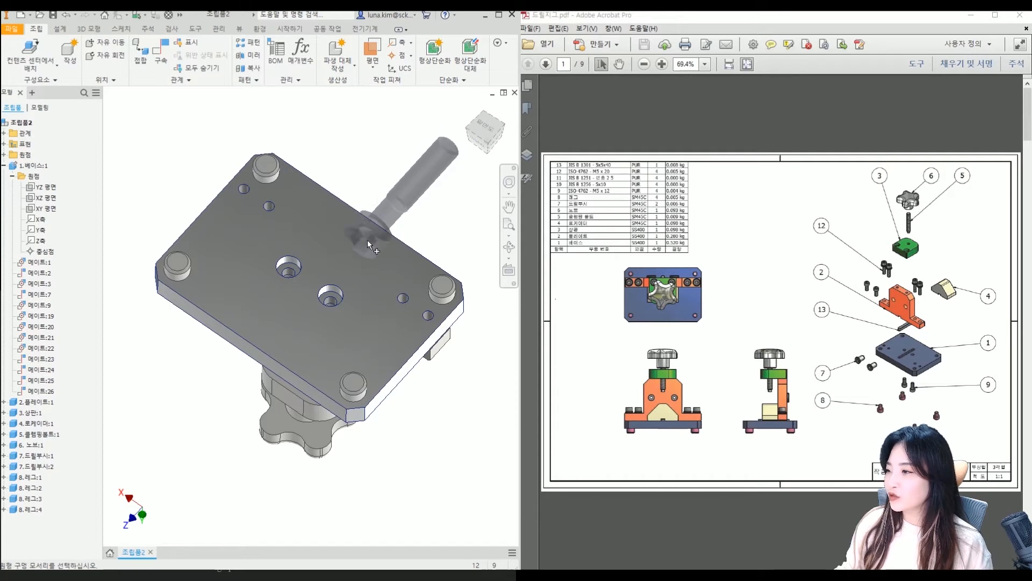
{"action": "scroll", "coordinate": [333, 295], "scroll_direction": "up", "scroll_amount": 5}
{"action": "scroll", "coordinate": [255, 235], "scroll_direction": "up", "scroll_amount": 3}
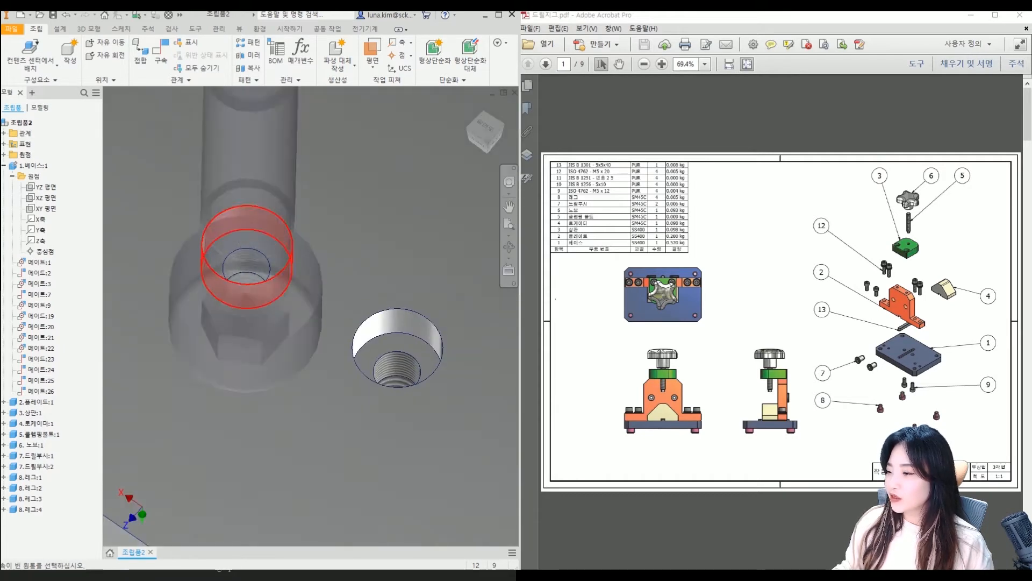
{"action": "scroll", "coordinate": [281, 279], "scroll_direction": "down", "scroll_amount": 7}
{"action": "scroll", "coordinate": [282, 266], "scroll_direction": "up", "scroll_amount": 6}
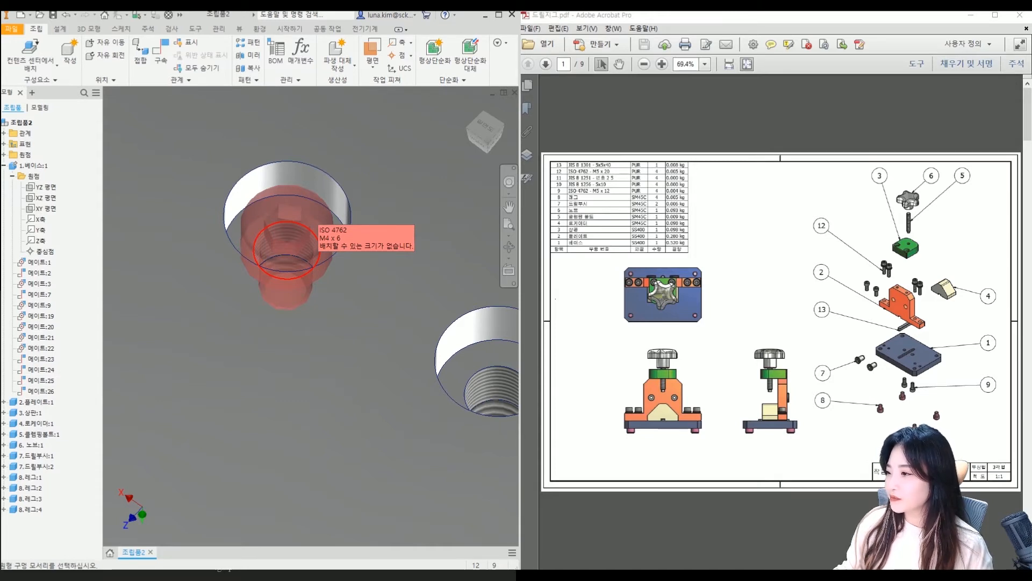
Step: Change the screw's size to M5 with a nominal length of 12 mm in the first counterbored hole
{"action": "right_click", "coordinate": [303, 228]}
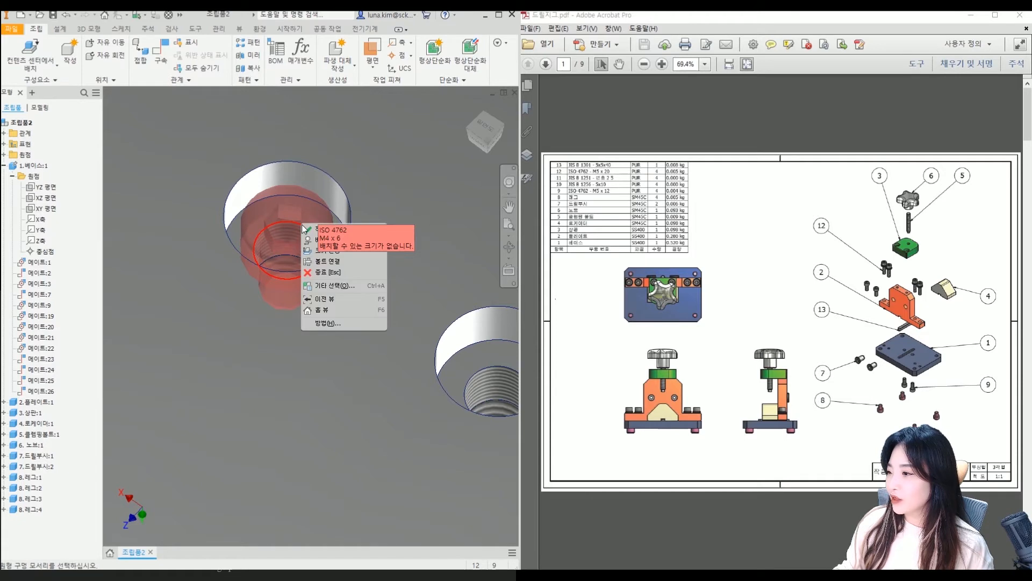
{"action": "left_click", "coordinate": [318, 251]}
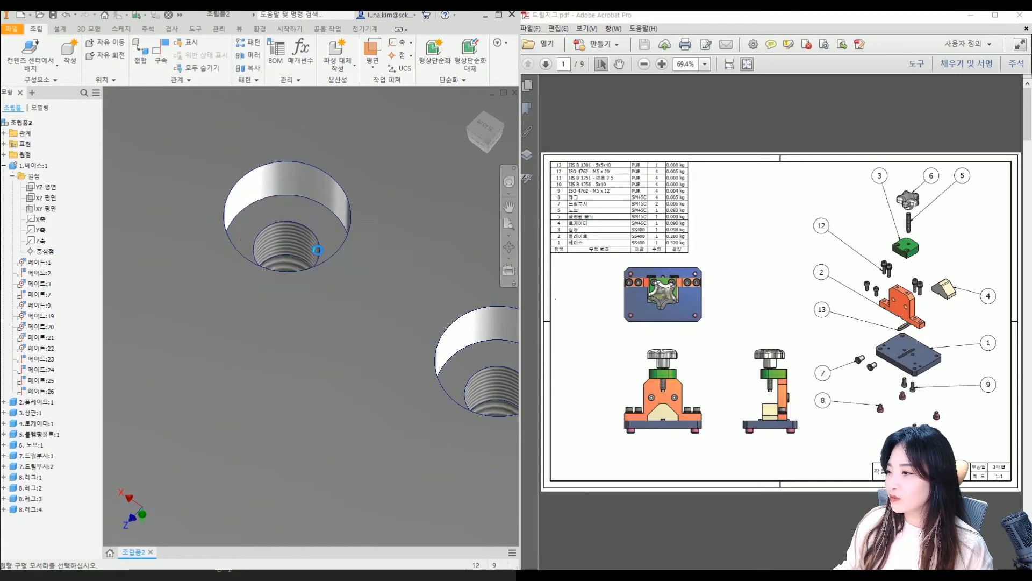
{"action": "left_click", "coordinate": [318, 250]}
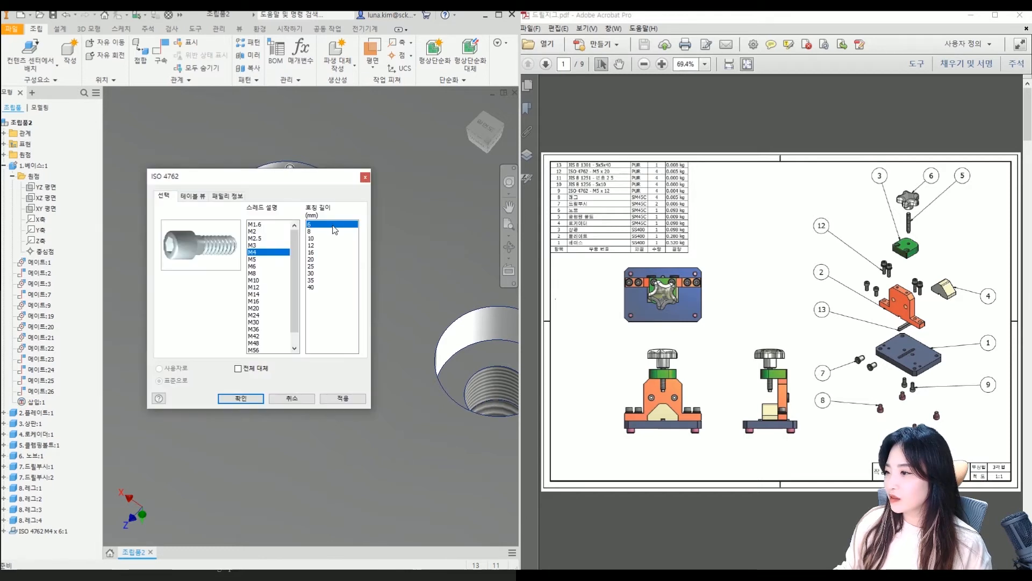
{"action": "left_click_drag", "start_coordinate": [289, 180], "coordinate": [285, 153]}
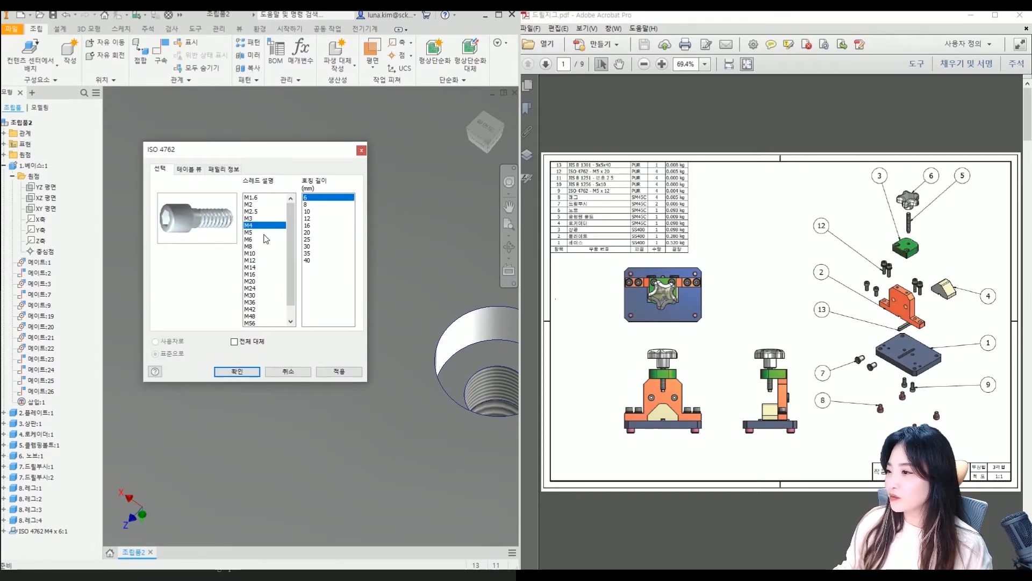
{"action": "left_click", "coordinate": [252, 232]}
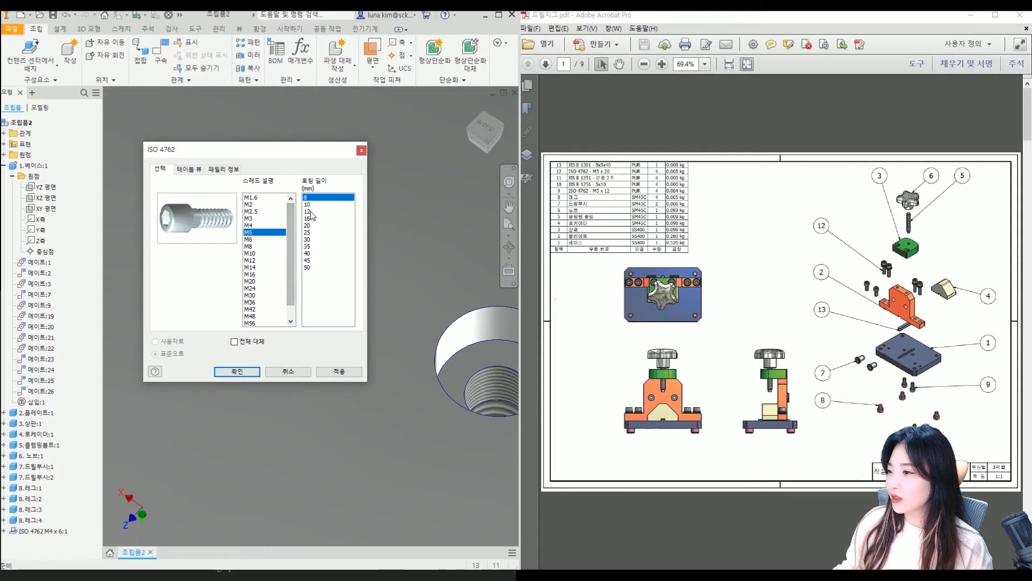
{"action": "left_click", "coordinate": [313, 211]}
{"action": "left_click", "coordinate": [237, 372]}
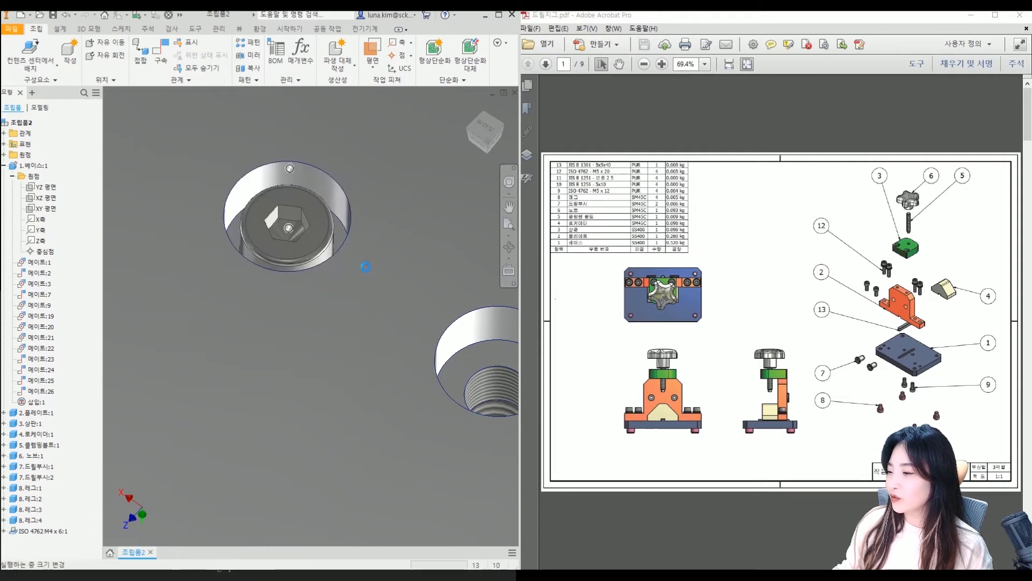
Step: Reopen placement from the Content Center and search again for ISO 4762
{"action": "scroll", "coordinate": [284, 272], "scroll_direction": "down", "scroll_amount": 3}
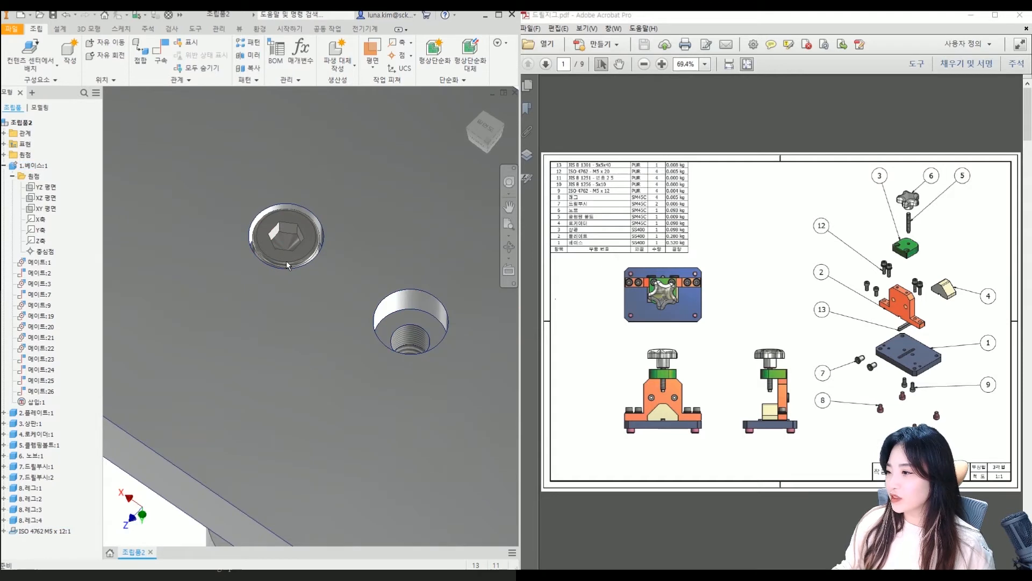
{"action": "scroll", "coordinate": [293, 270], "scroll_direction": "down", "scroll_amount": 5}
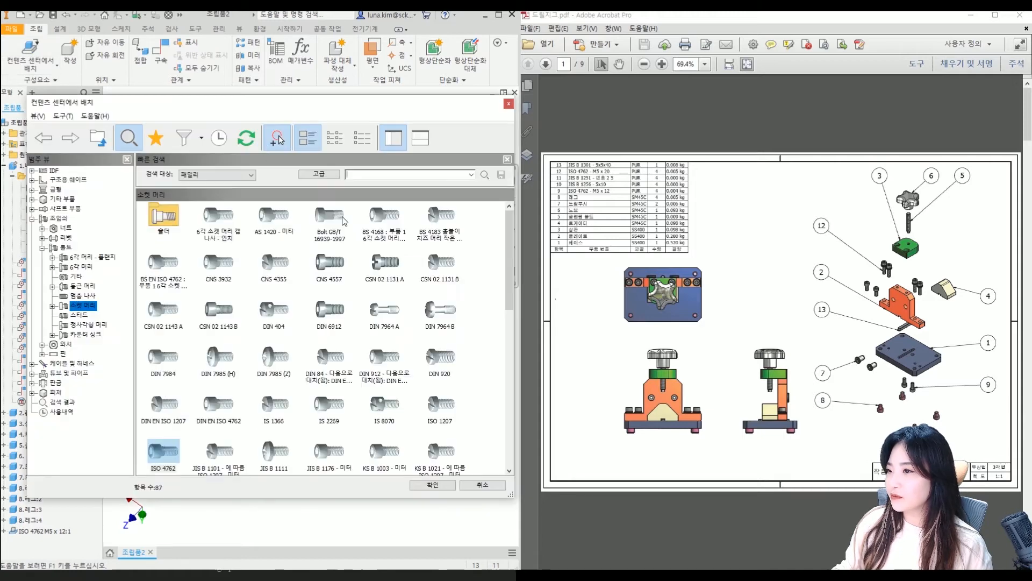
{"action": "left_click", "coordinate": [384, 171]}
{"action": "type", "text": "ISO"}
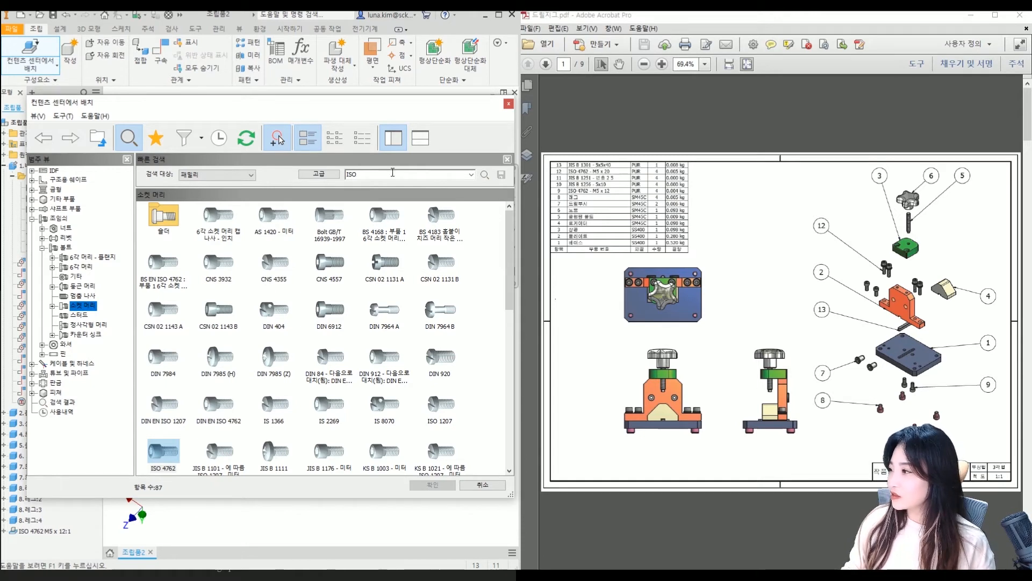
{"action": "type", "text": " 4762"}
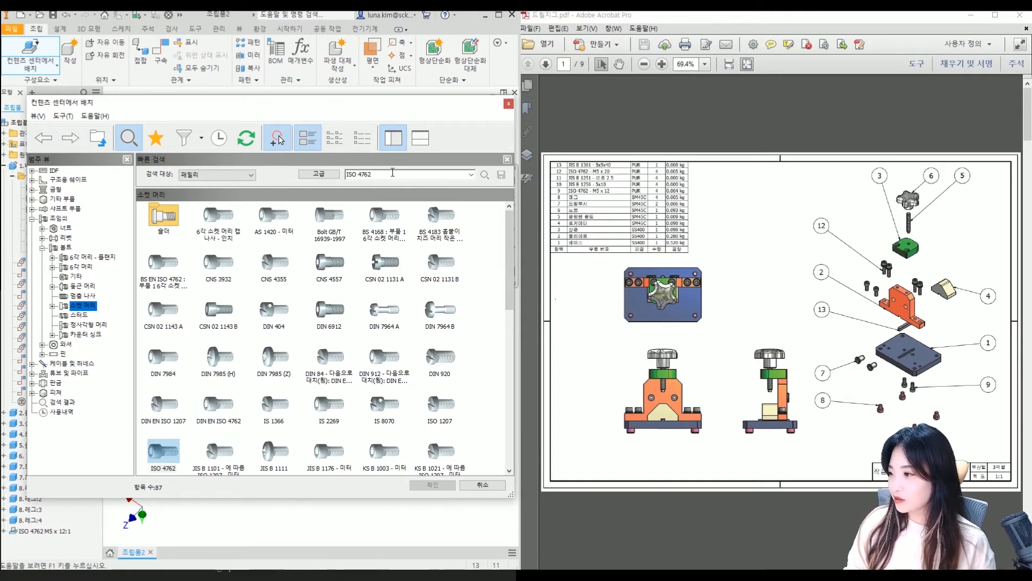
{"action": "key", "text": "Return"}
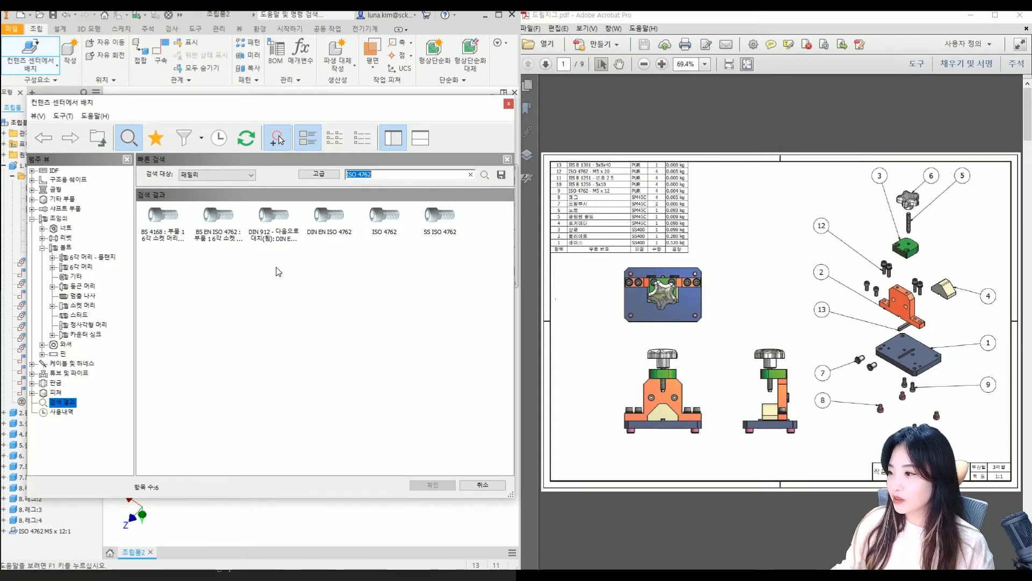
Step: Add the ISO 4762 screw family to the Content Center favorites
{"action": "right_click", "coordinate": [384, 224]}
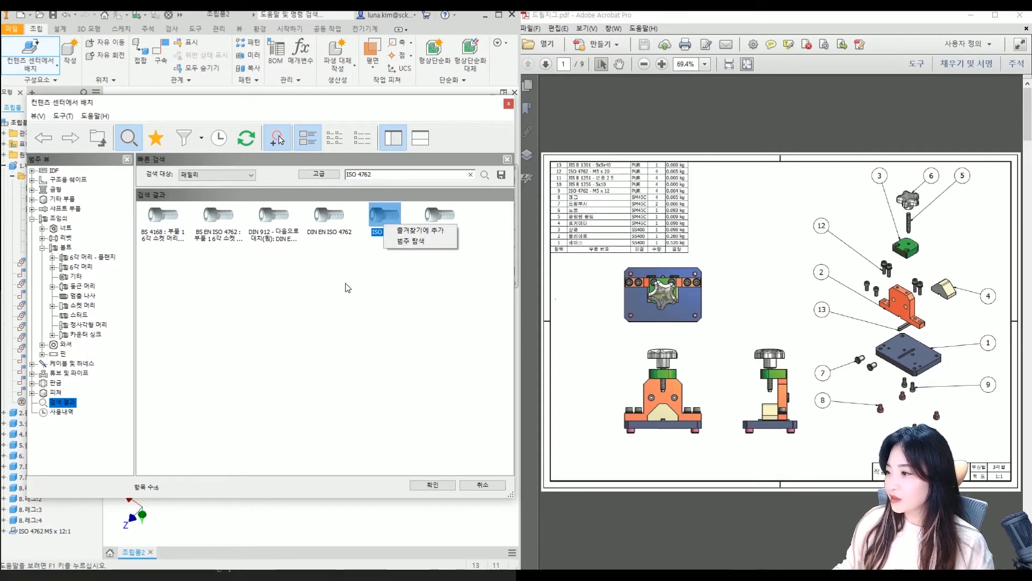
{"action": "left_click", "coordinate": [347, 286]}
{"action": "right_click", "coordinate": [381, 219]}
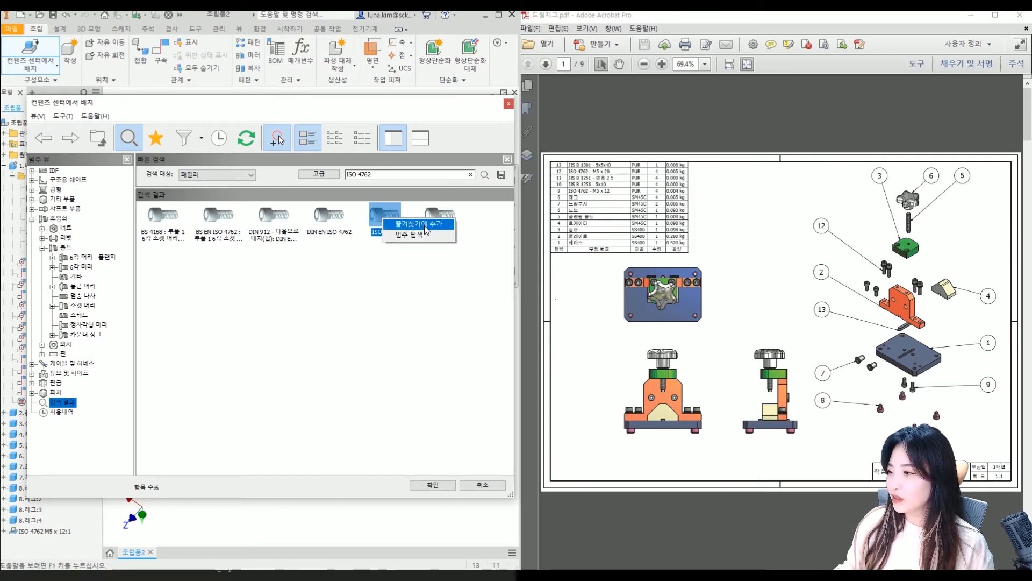
{"action": "left_click", "coordinate": [425, 224]}
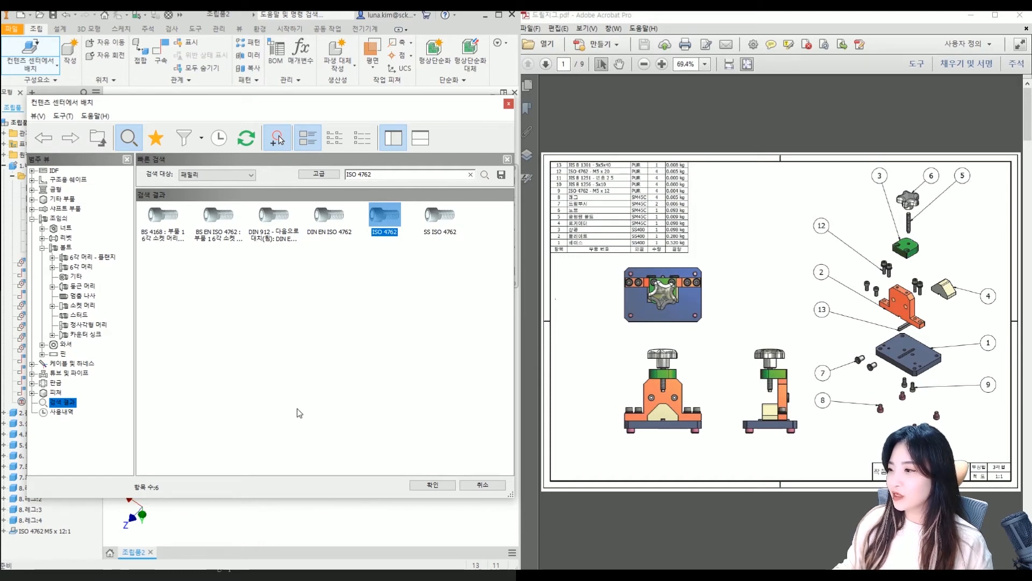
Step: Show the Content Center's usage history of previously placed families
{"action": "left_click", "coordinate": [63, 411]}
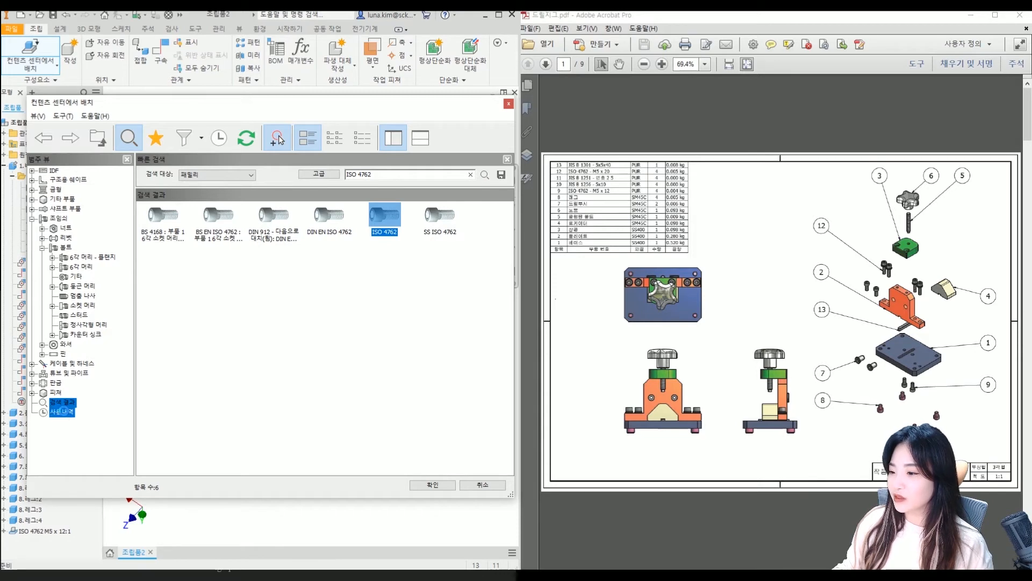
{"action": "left_click_drag", "start_coordinate": [269, 268], "coordinate": [147, 214]}
{"action": "left_click", "coordinate": [270, 300]}
{"action": "left_click_drag", "start_coordinate": [303, 271], "coordinate": [164, 208]}
{"action": "left_click", "coordinate": [232, 303]}
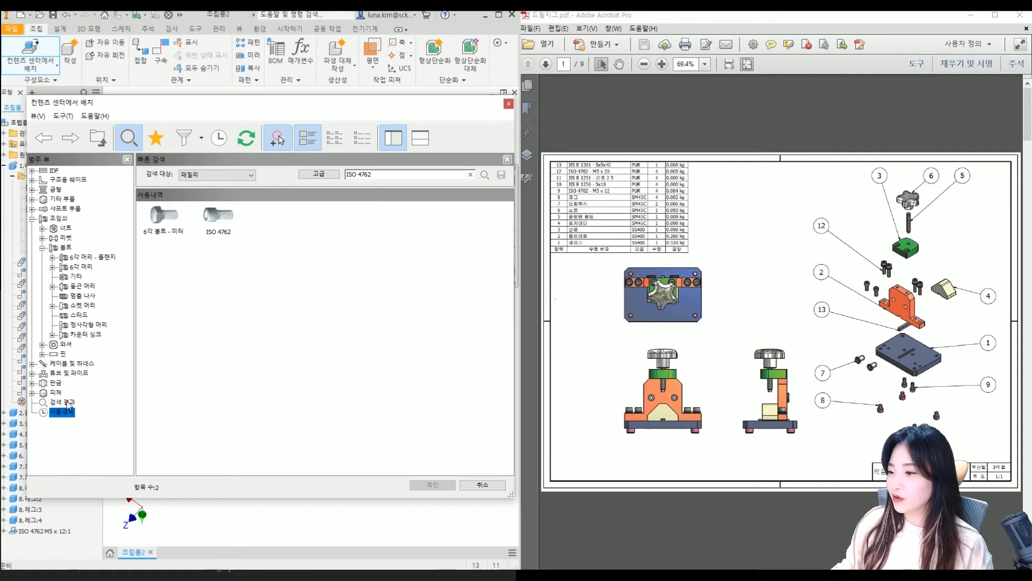
{"action": "left_click", "coordinate": [66, 401]}
{"action": "left_click", "coordinate": [60, 412]}
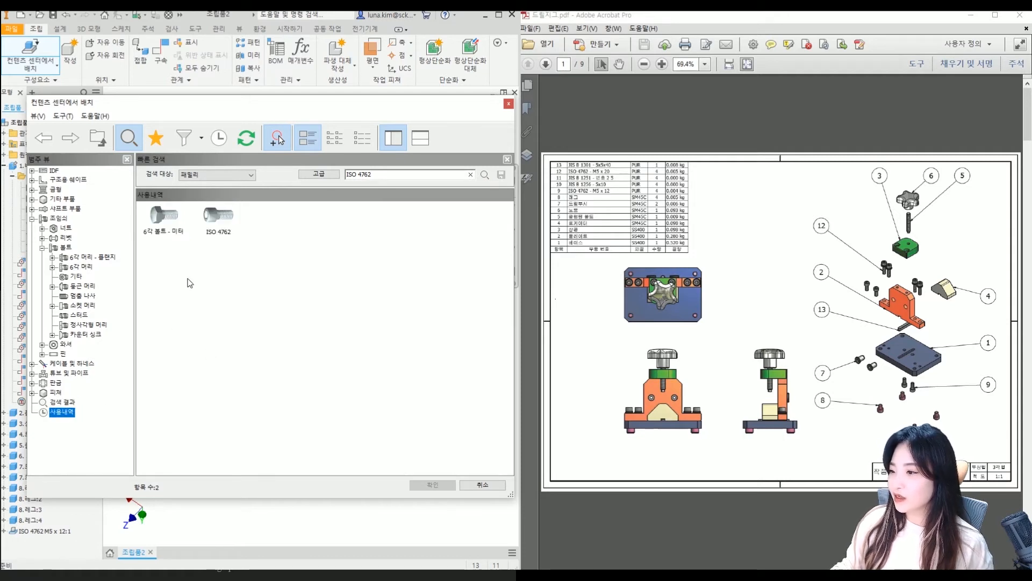
Step: Place a second ISO 4762 screw in the base's other counterbored hole, sized M5 with a nominal length of 12 mm
{"action": "left_click", "coordinate": [222, 219]}
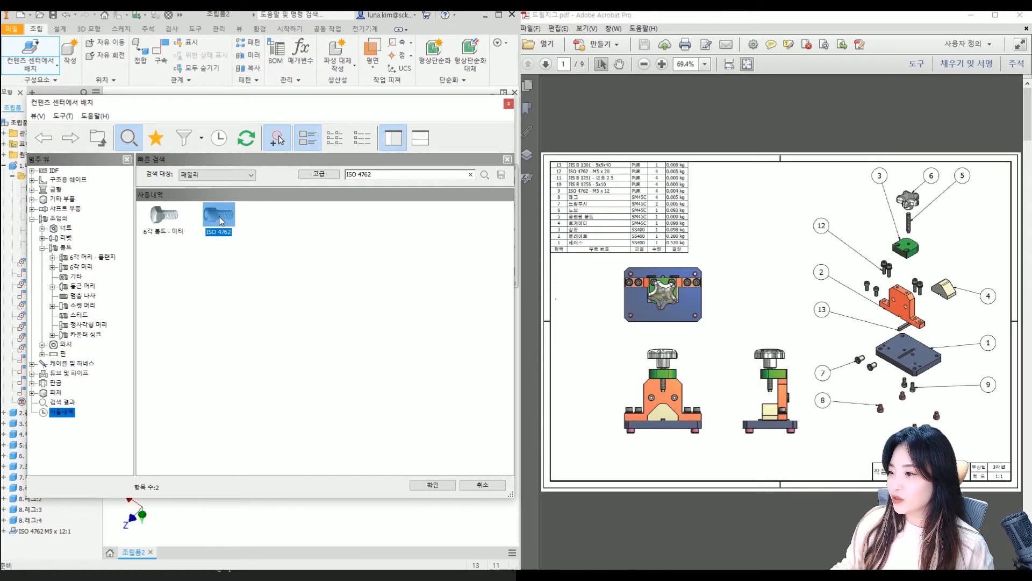
{"action": "double_click", "coordinate": [222, 219]}
{"action": "scroll", "coordinate": [323, 295], "scroll_direction": "up", "scroll_amount": 5}
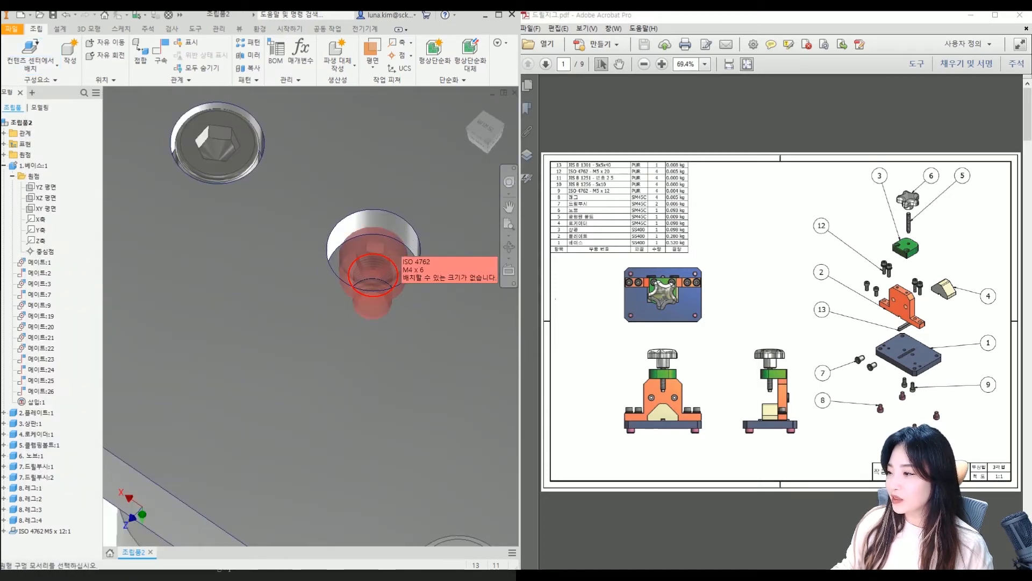
{"action": "left_click", "coordinate": [385, 256]}
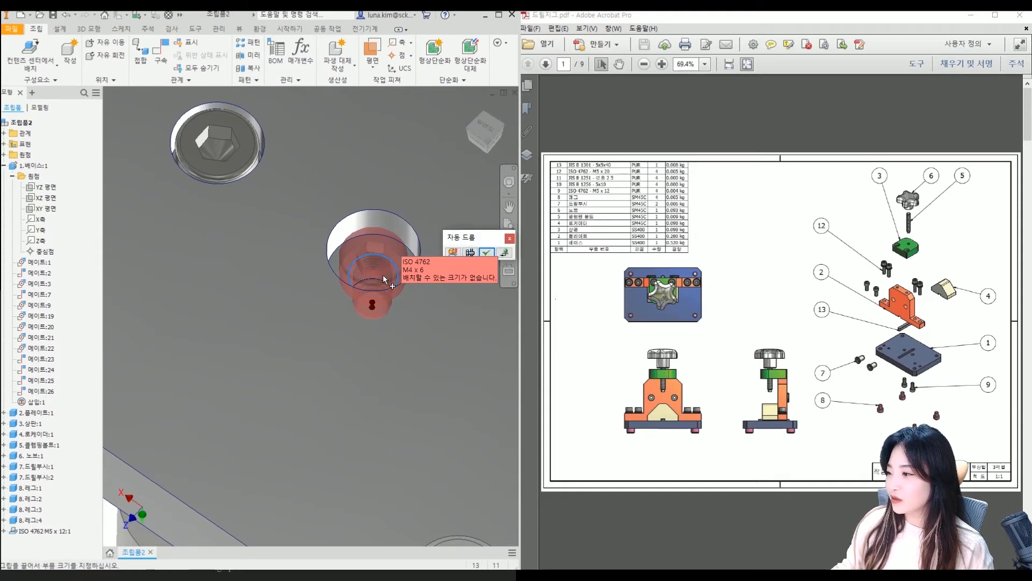
{"action": "left_click", "coordinate": [454, 252]}
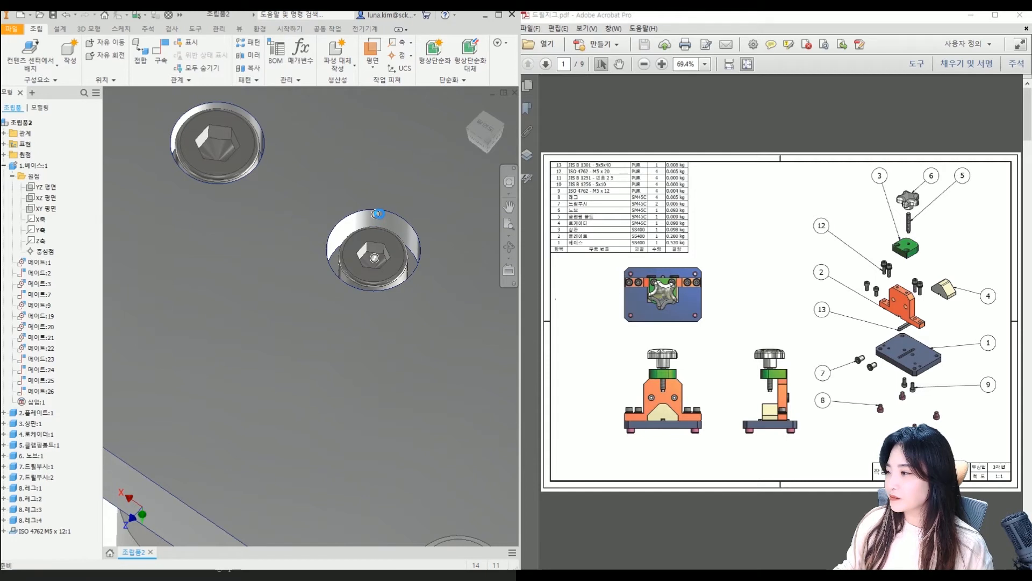
{"action": "left_click", "coordinate": [267, 259]}
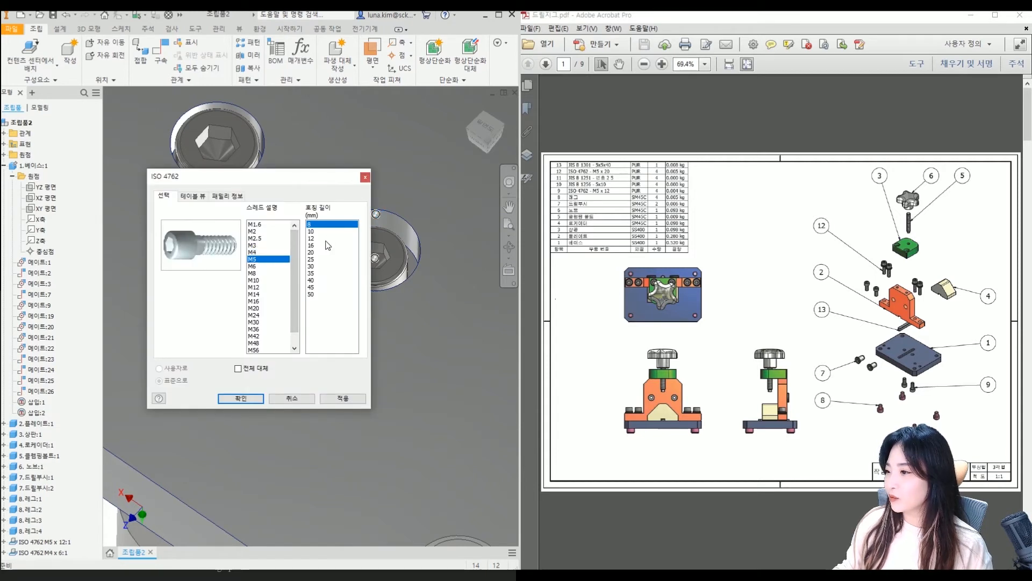
{"action": "left_click", "coordinate": [329, 238]}
{"action": "left_click", "coordinate": [253, 398]}
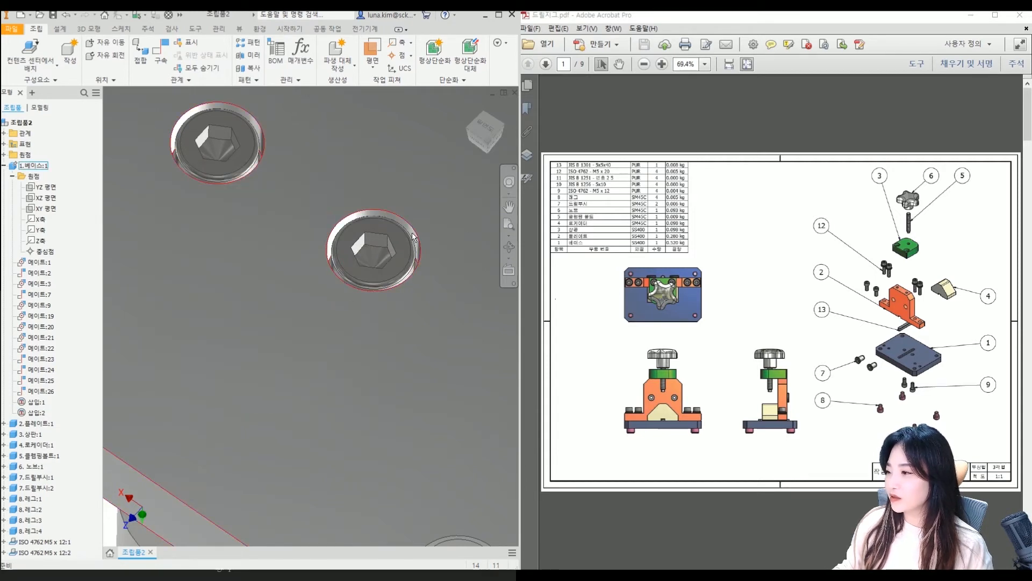
Step: Return to the upper isometric view and choose the JIS B 1256 washer family from the Content Center favorites for placement
{"action": "scroll", "coordinate": [410, 273], "scroll_direction": "down", "scroll_amount": 5}
{"action": "left_click_drag", "start_coordinate": [486, 130], "coordinate": [465, 129]}
{"action": "left_click", "coordinate": [469, 109]}
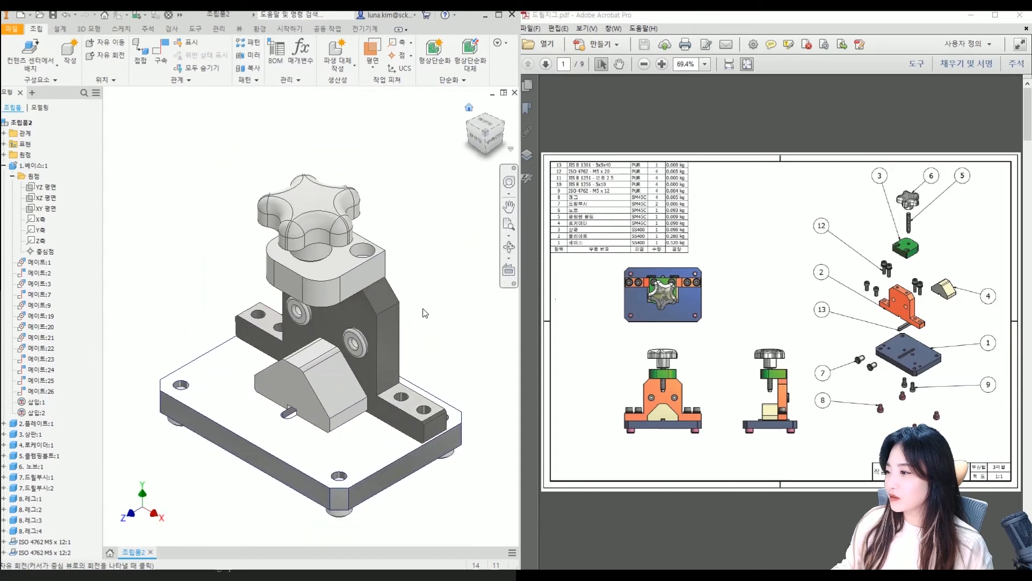
{"action": "middle_click_drag", "start_coordinate": [399, 409], "coordinate": [396, 385]}
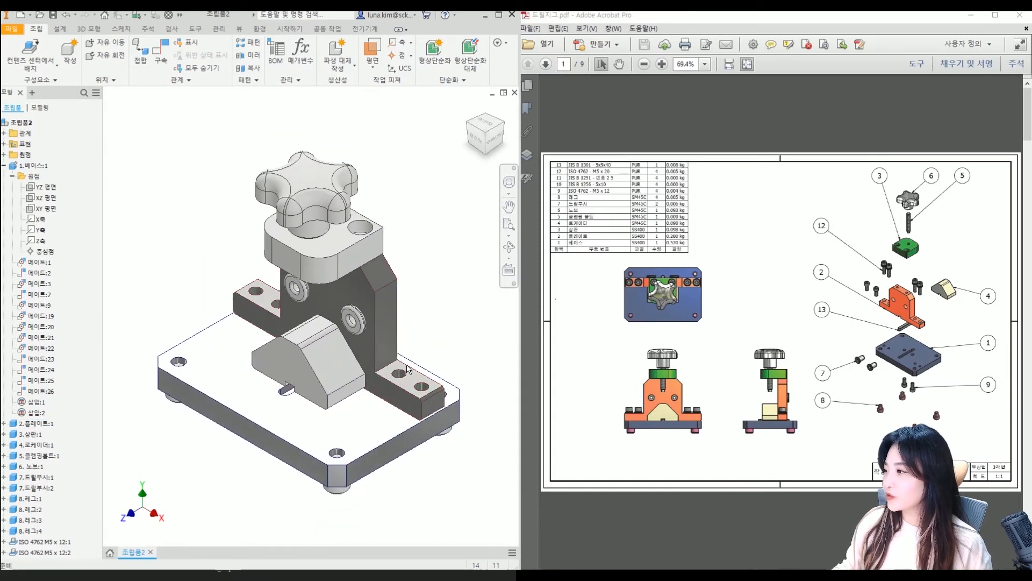
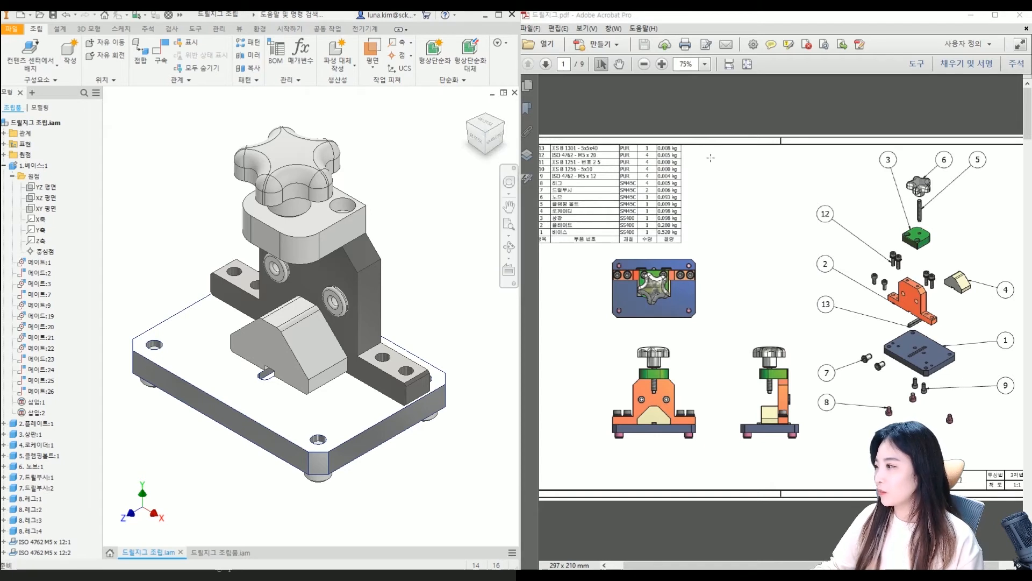
{"action": "left_click", "coordinate": [671, 124]}
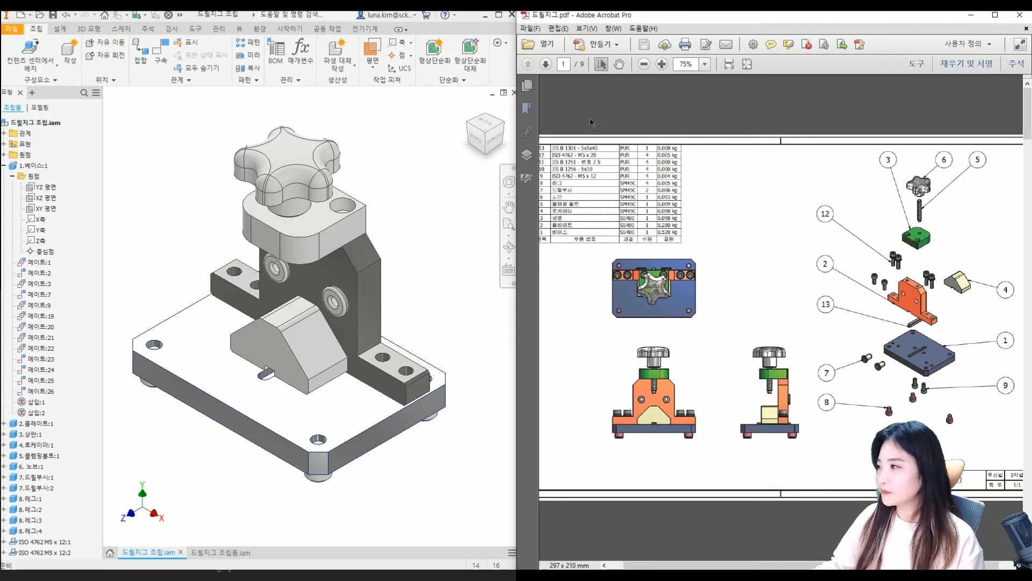
{"action": "left_click", "coordinate": [37, 50]}
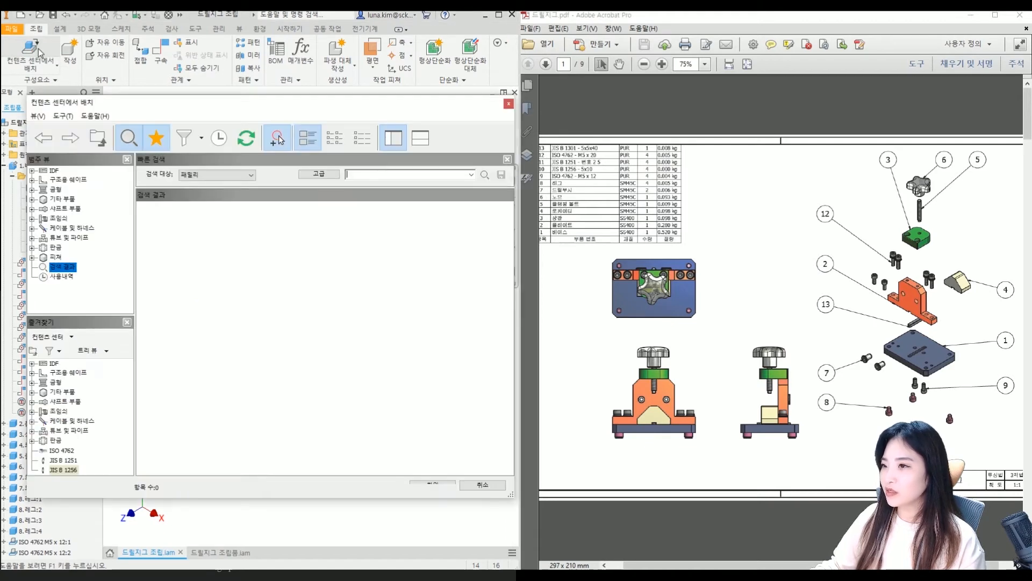
{"action": "left_click", "coordinate": [127, 322]}
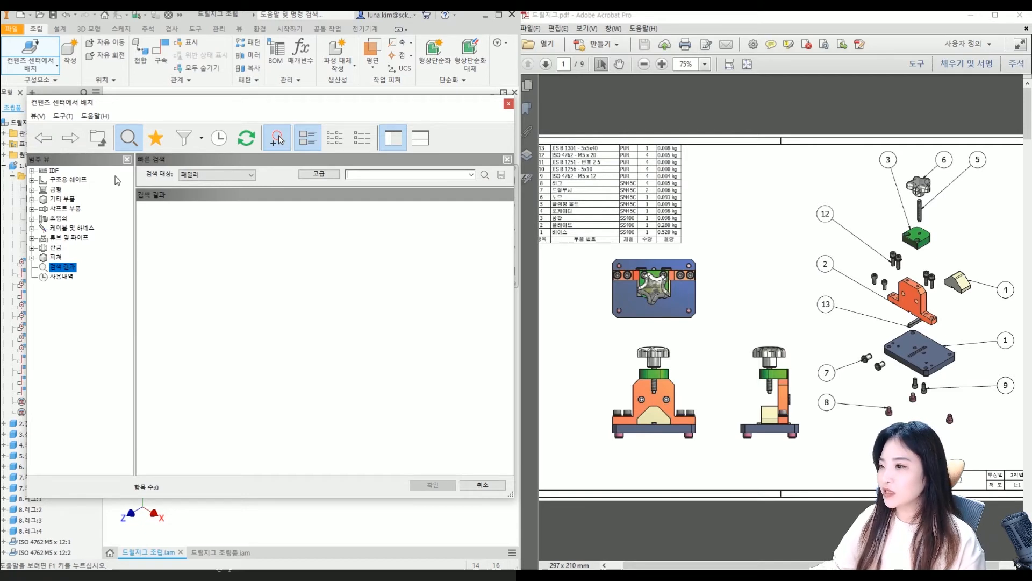
{"action": "left_click", "coordinate": [157, 139]}
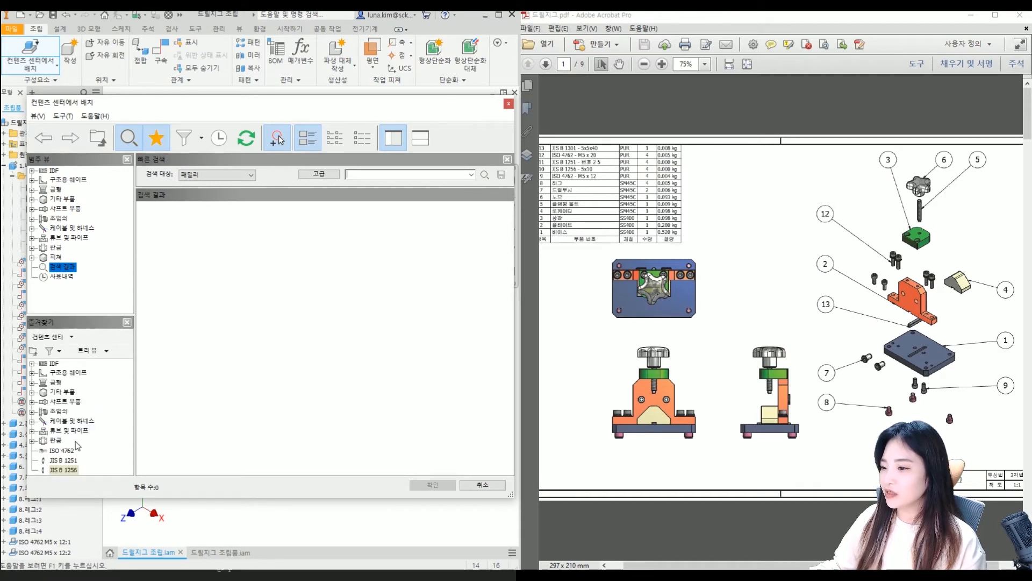
{"action": "left_click", "coordinate": [69, 458]}
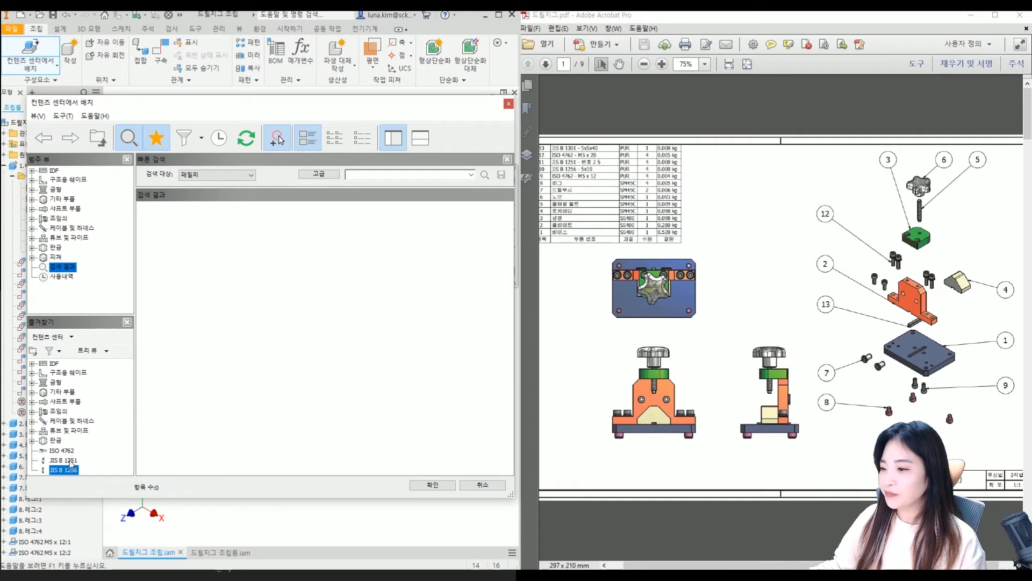
{"action": "left_click", "coordinate": [64, 469]}
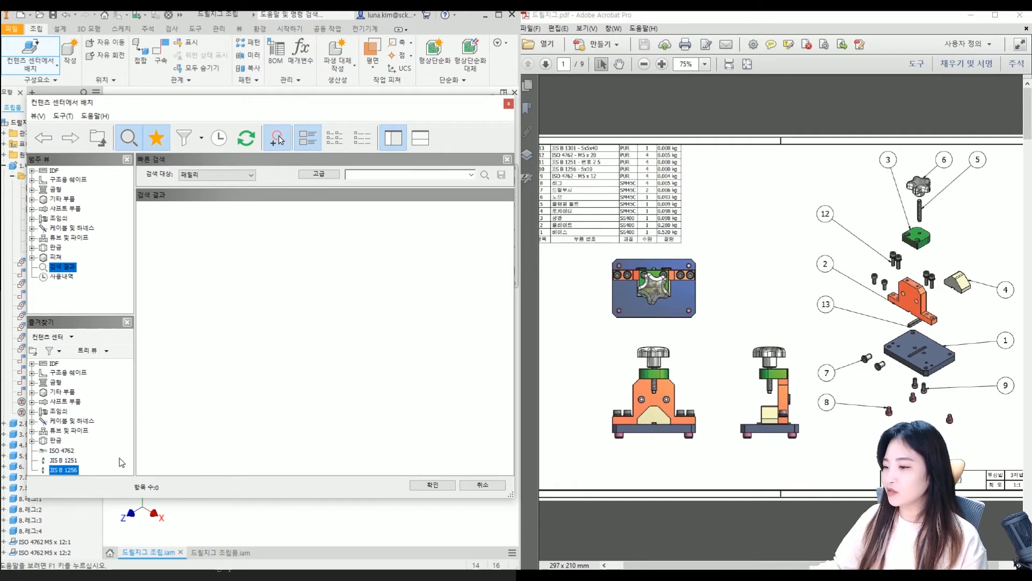
{"action": "double_click", "coordinate": [74, 472]}
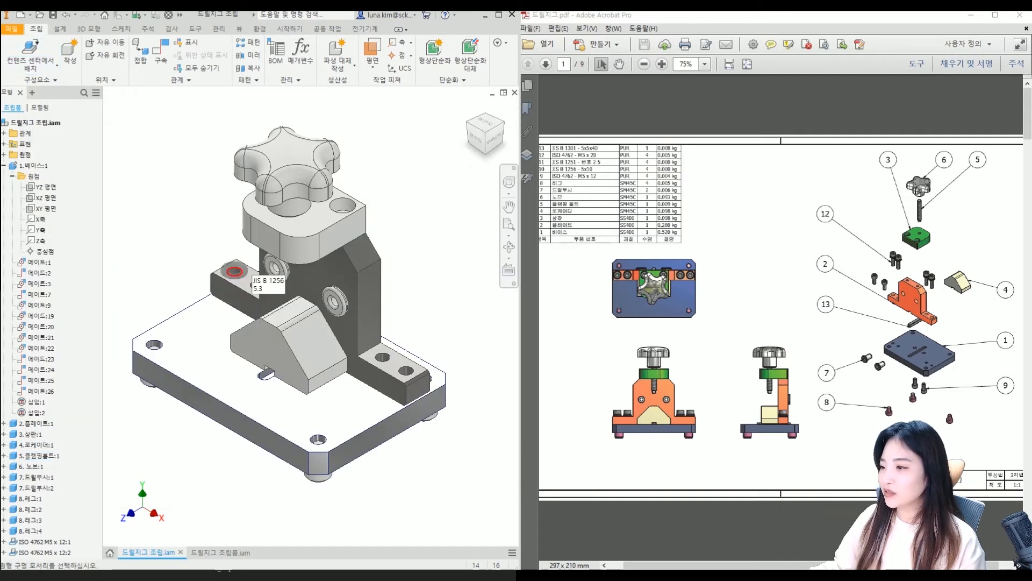
Step: Place size 5.3 JIS B 1256 washers on all four matching mounting holes of the upright plate's feet at once
{"action": "scroll", "coordinate": [250, 277], "scroll_direction": "up", "scroll_amount": 5}
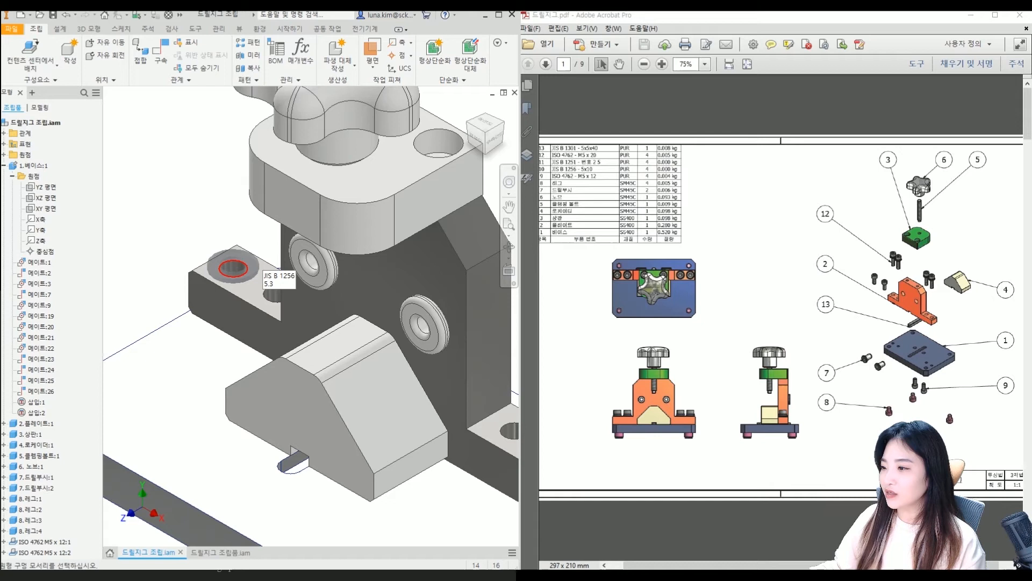
{"action": "left_click", "coordinate": [248, 275]}
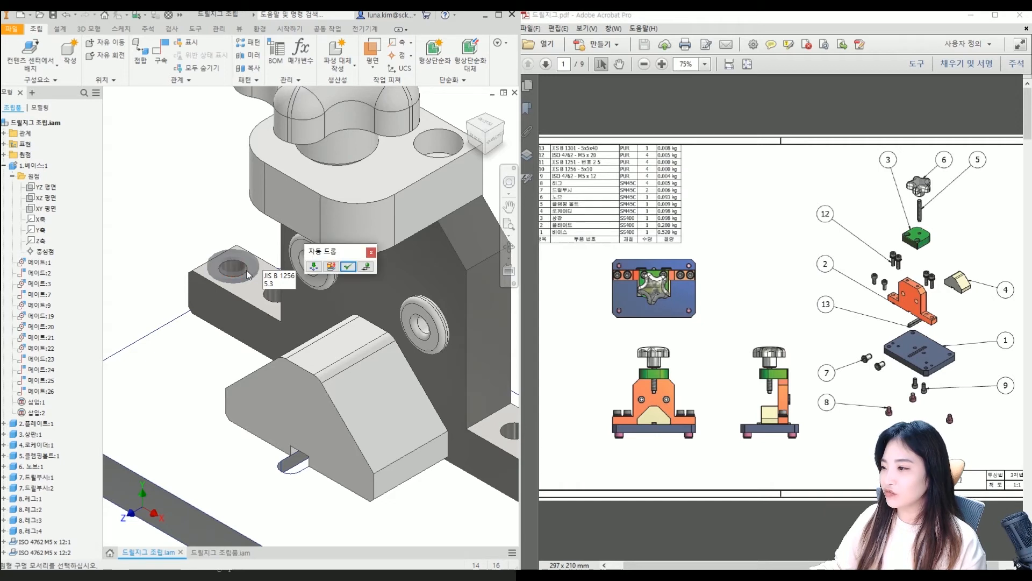
{"action": "mouse_move", "coordinate": [345, 252]}
{"action": "left_mouse_down"}
{"action": "mouse_move", "coordinate": [356, 262]}
{"action": "mouse_move", "coordinate": [359, 253]}
{"action": "left_mouse_up"}
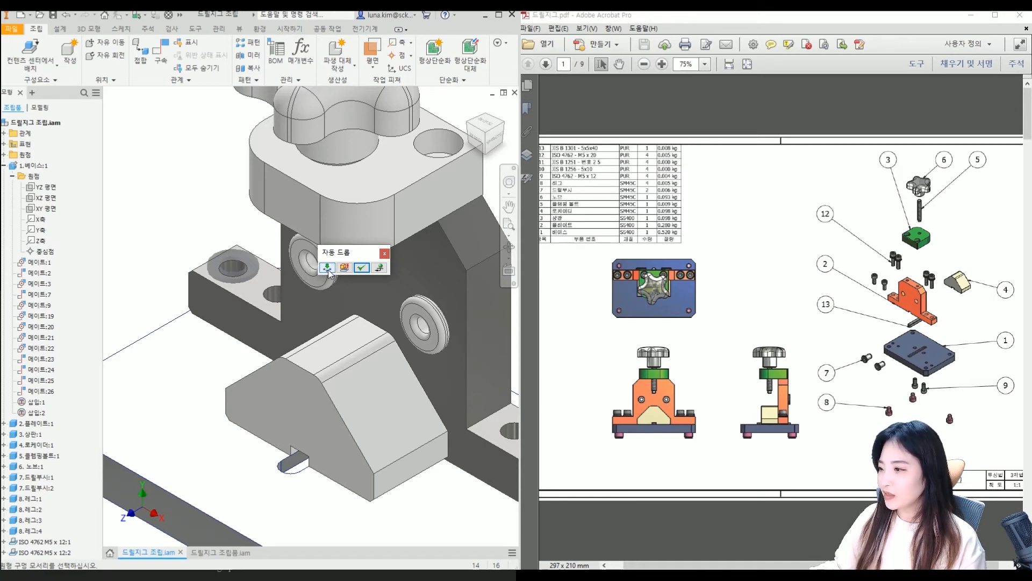
{"action": "scroll", "coordinate": [412, 406], "scroll_direction": "down", "scroll_amount": 3}
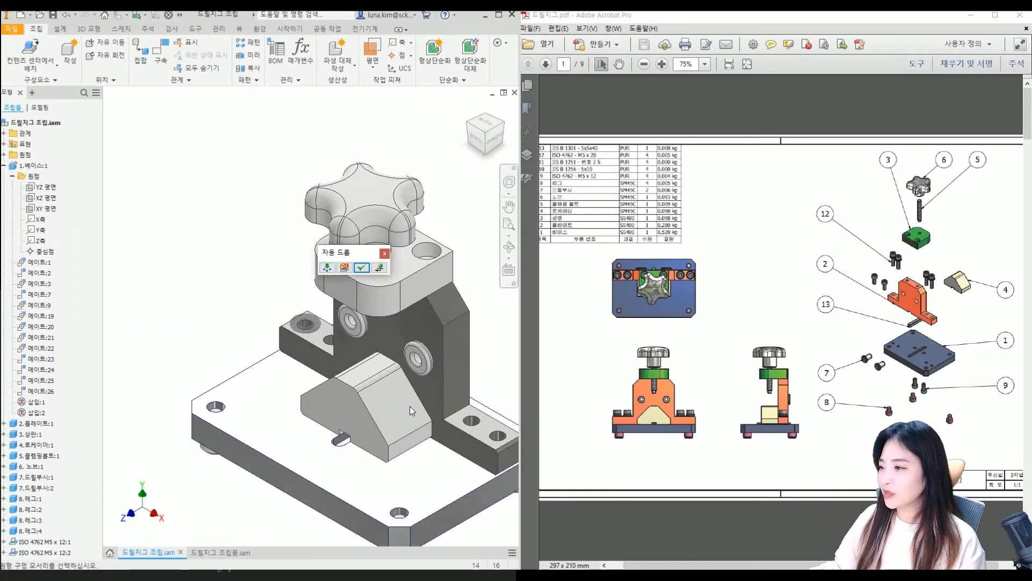
{"action": "middle_click_drag", "start_coordinate": [417, 415], "coordinate": [361, 390]}
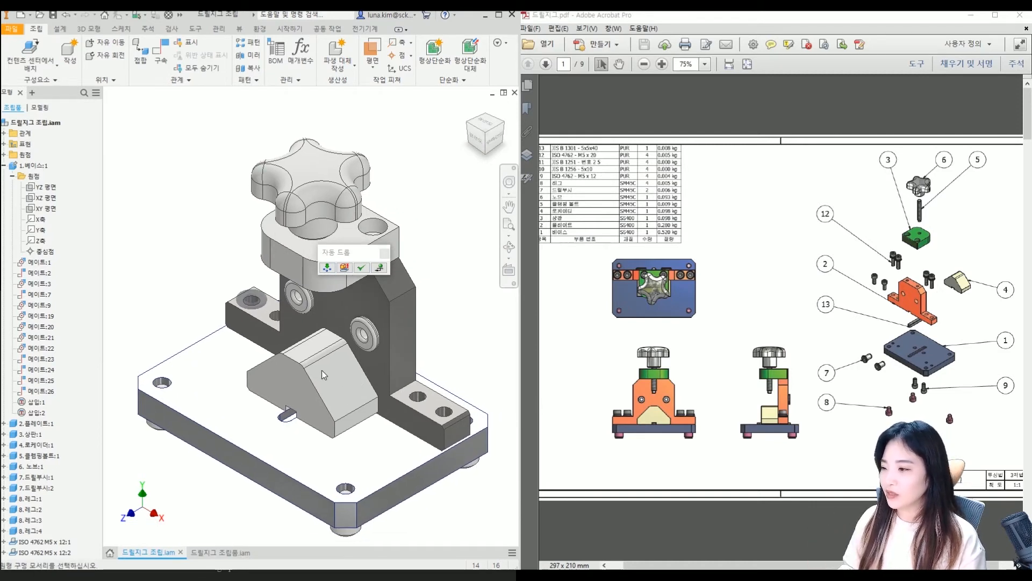
{"action": "left_click", "coordinate": [327, 268]}
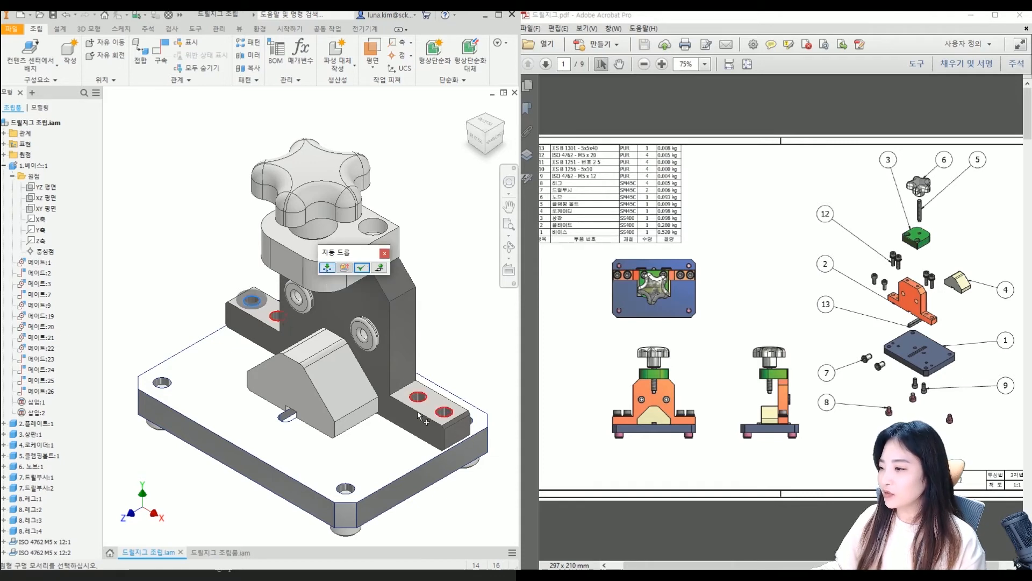
{"action": "left_click", "coordinate": [363, 269]}
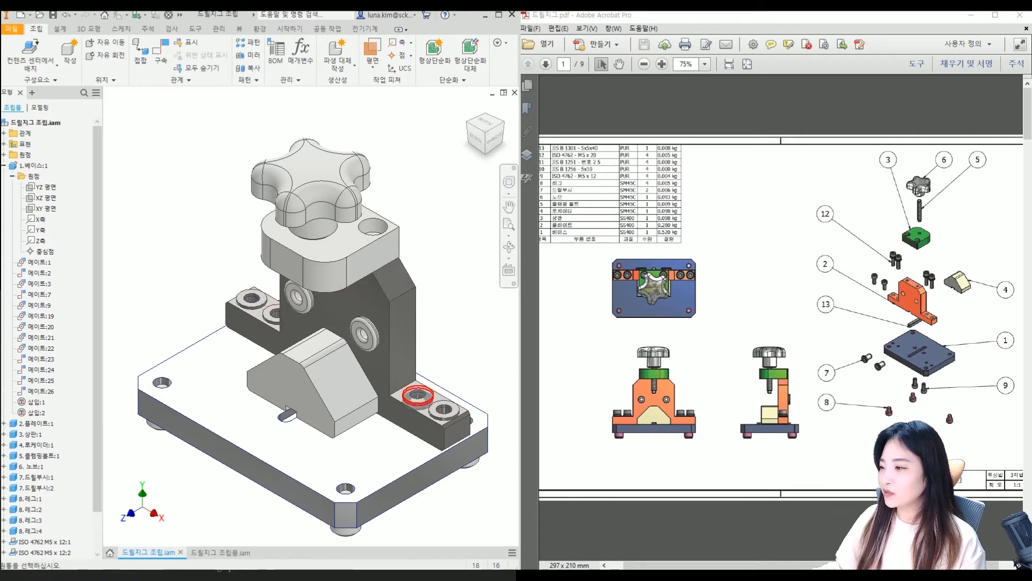
Step: Place a JIS B 1251 spring washer, number 2 5, from the favorites onto the flat washer at the outer hole of the rear foot
{"action": "left_click_drag", "start_coordinate": [252, 298], "coordinate": [123, 148]}
{"action": "left_click", "coordinate": [33, 48]}
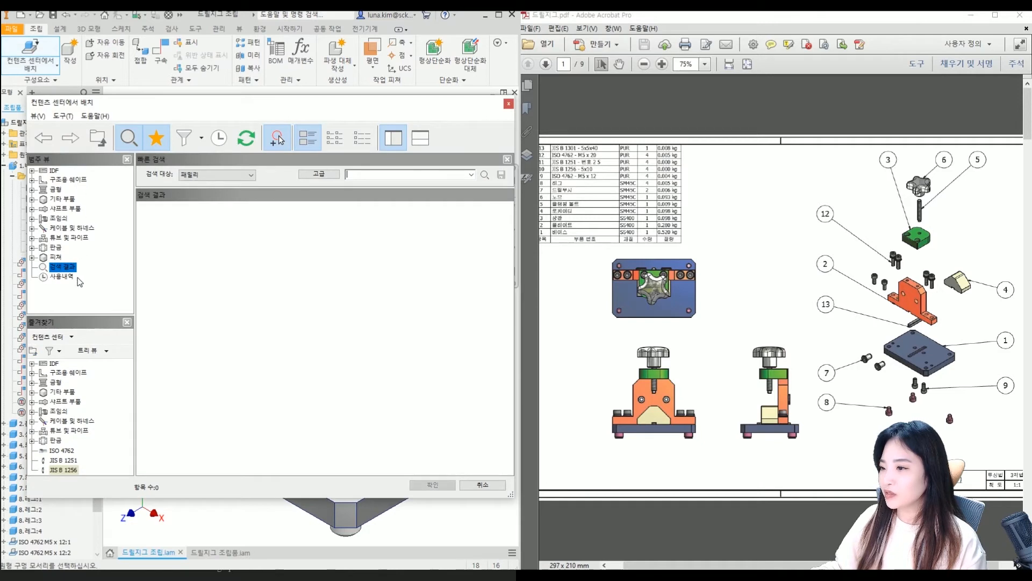
{"action": "left_click", "coordinate": [63, 460]}
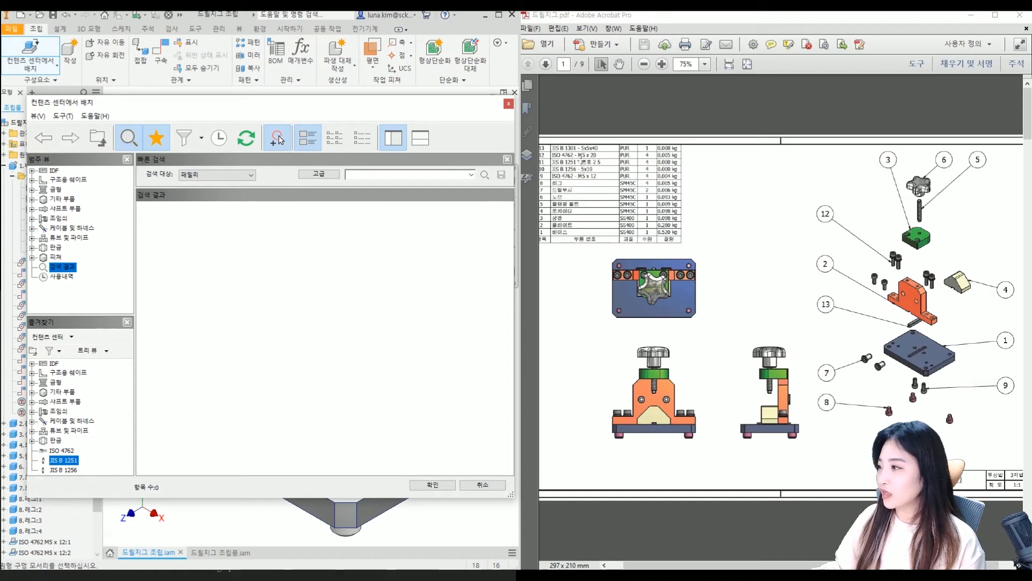
{"action": "double_click", "coordinate": [70, 463]}
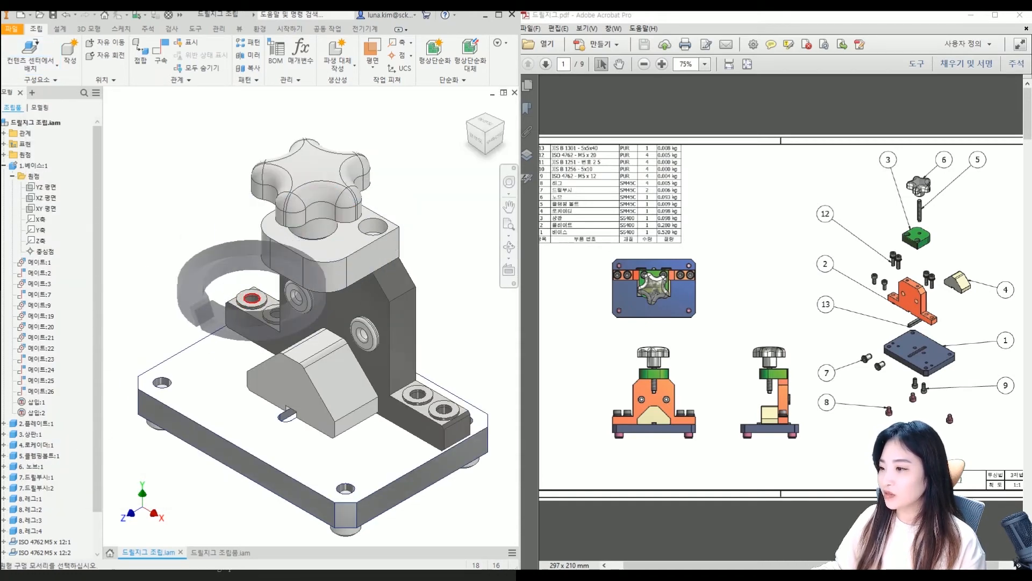
{"action": "left_click", "coordinate": [252, 297]}
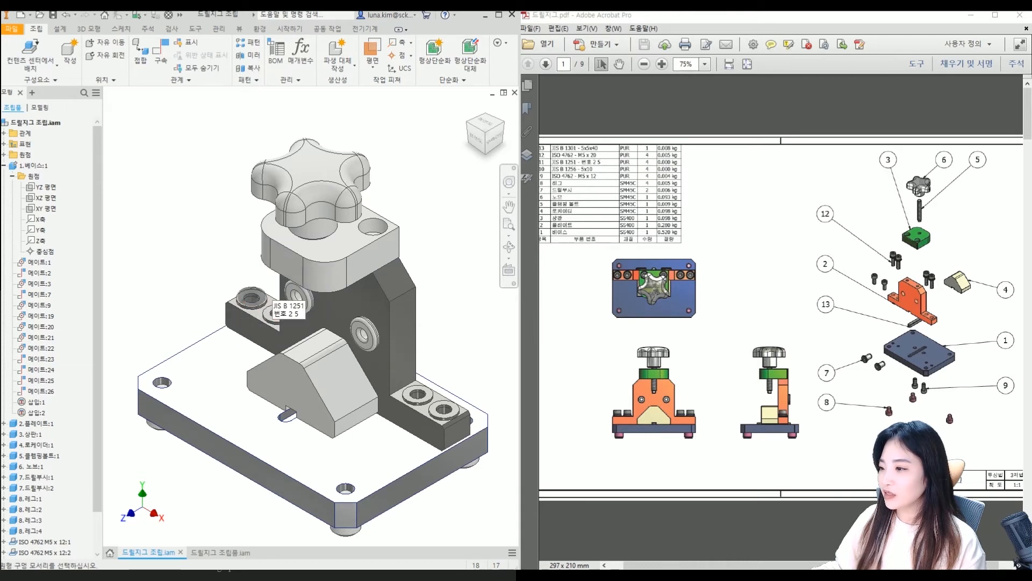
{"action": "scroll", "coordinate": [262, 304], "scroll_direction": "up", "scroll_amount": 3}
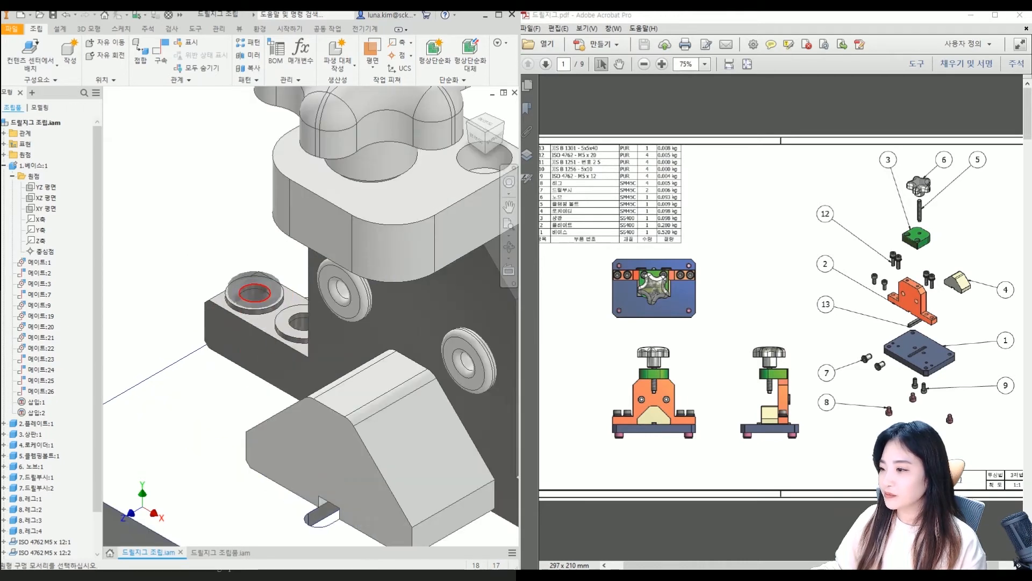
{"action": "left_click", "coordinate": [265, 301]}
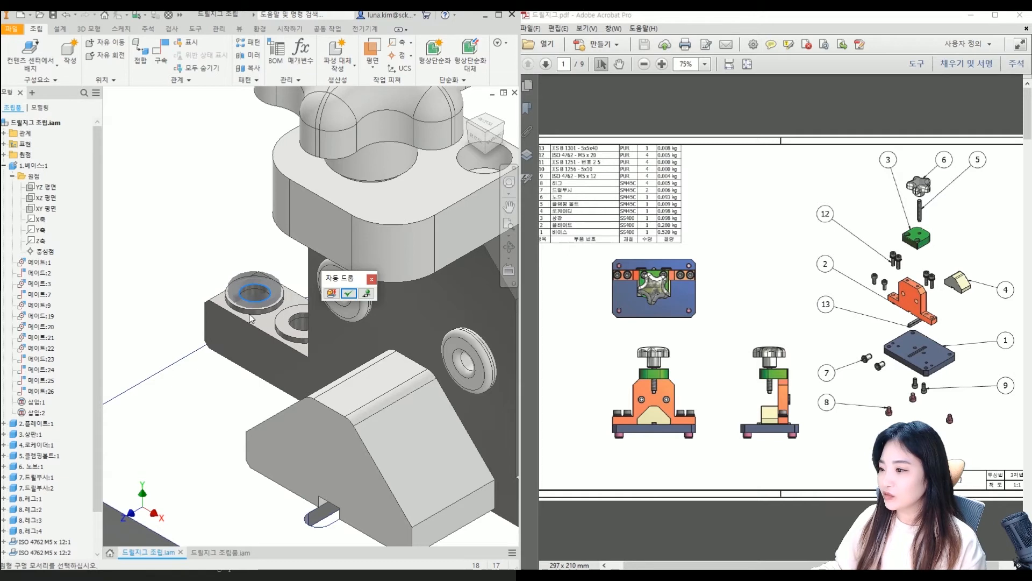
{"action": "left_click", "coordinate": [349, 293]}
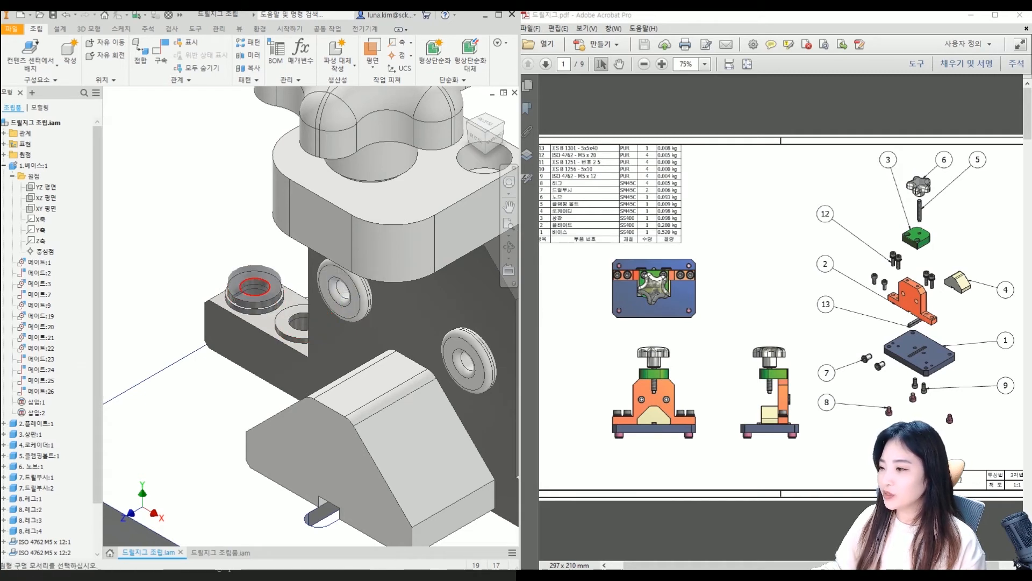
Step: Place number 2 5 spring washers on the rear foot's inner flat washer and on the front foot's inner flat washer
{"action": "left_click", "coordinate": [267, 308]}
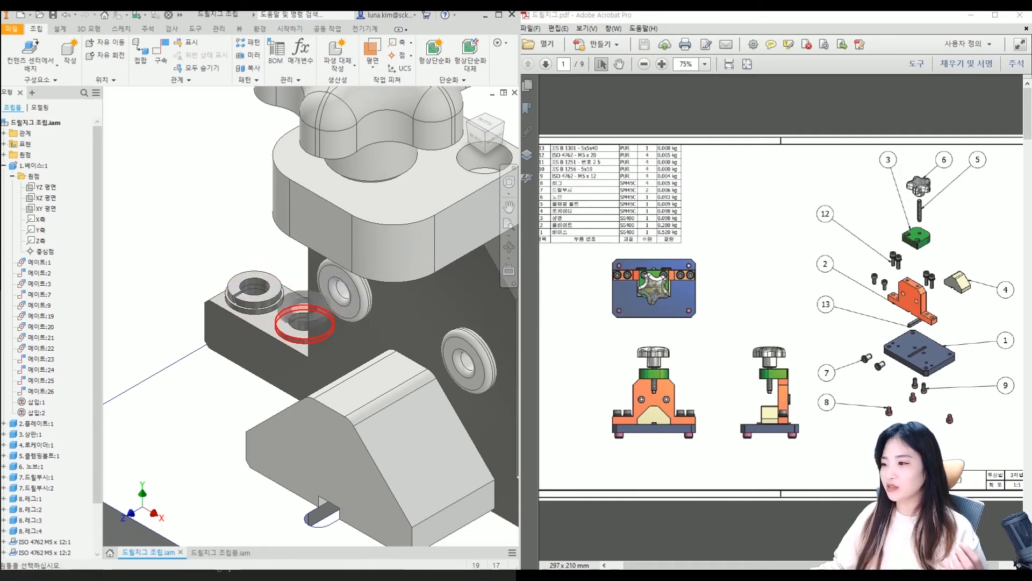
{"action": "scroll", "coordinate": [357, 400], "scroll_direction": "down", "scroll_amount": 3}
{"action": "middle_click_drag", "start_coordinate": [359, 410], "coordinate": [265, 350]}
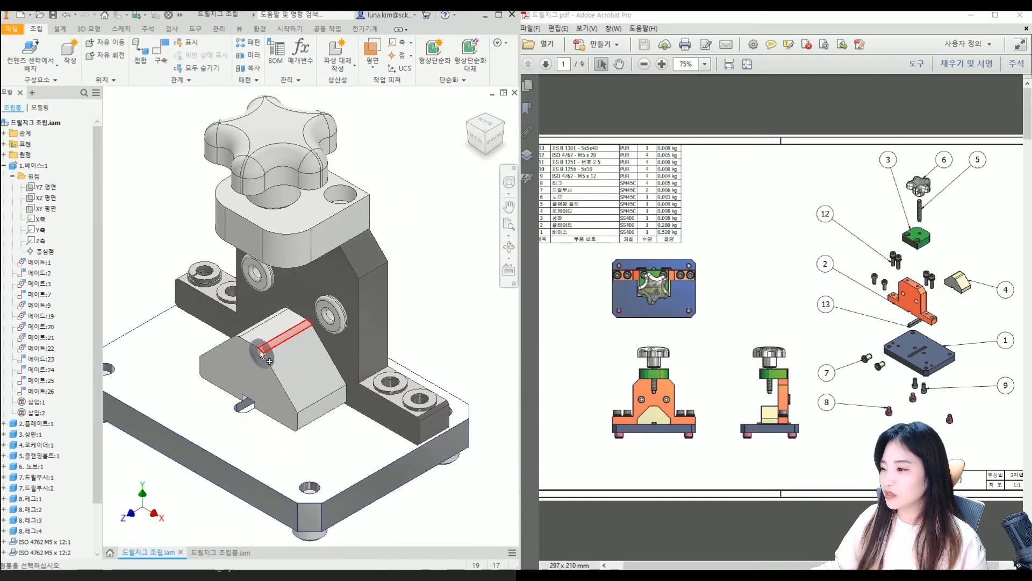
{"action": "left_click", "coordinate": [233, 299]}
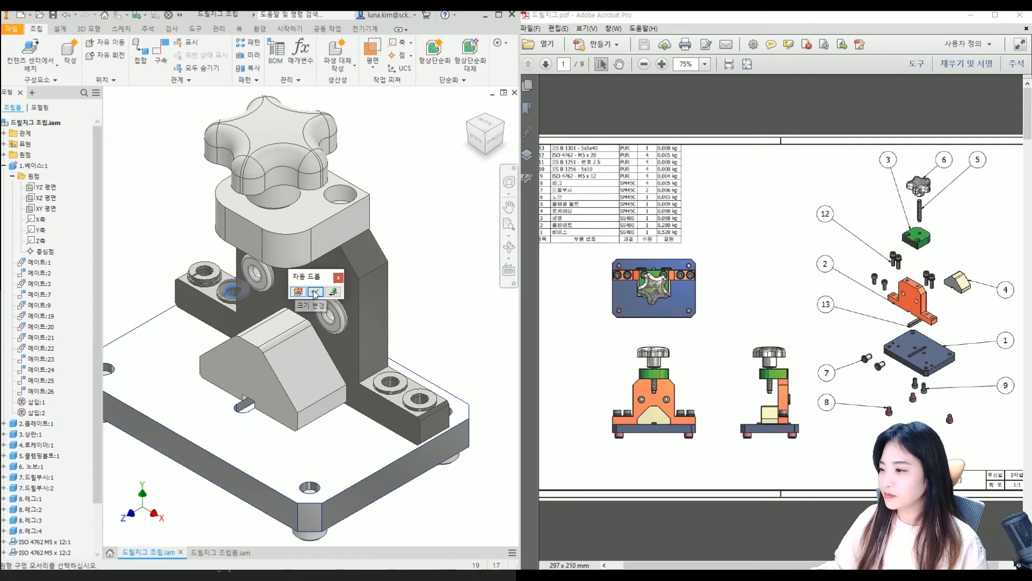
{"action": "left_click", "coordinate": [315, 291]}
{"action": "left_click", "coordinate": [391, 382]}
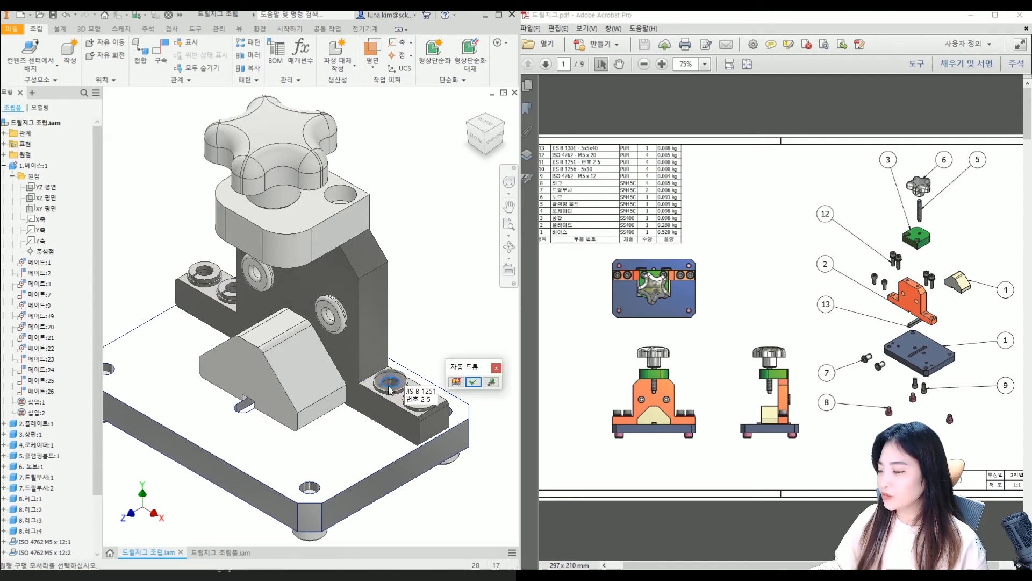
{"action": "left_click", "coordinate": [473, 383]}
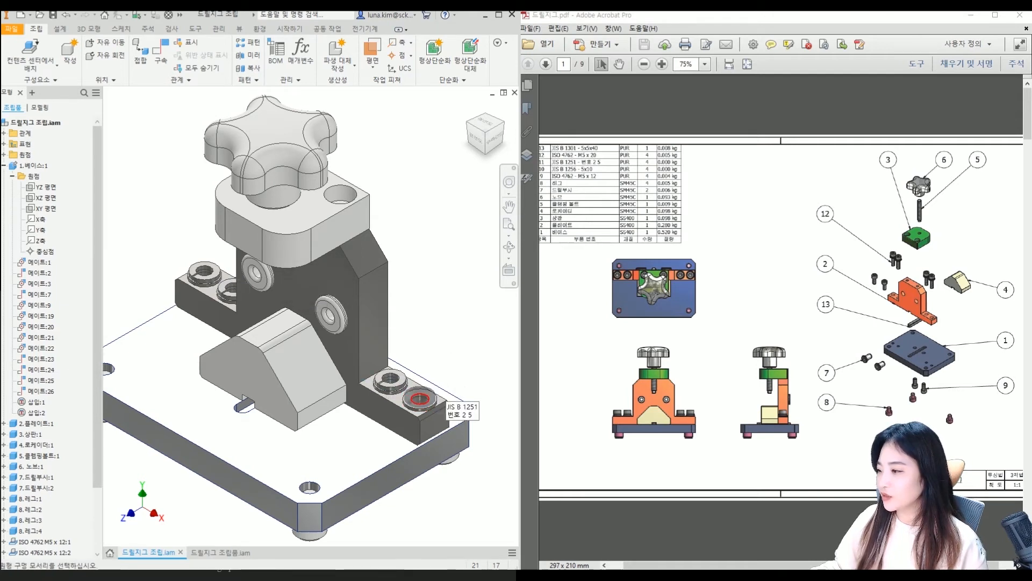
Step: Place a number 2 5 spring washer on the front foot's outer flat washer and choose the ISO 4762 screw family from the favorites
{"action": "left_click", "coordinate": [419, 400]}
{"action": "left_click", "coordinate": [511, 399]}
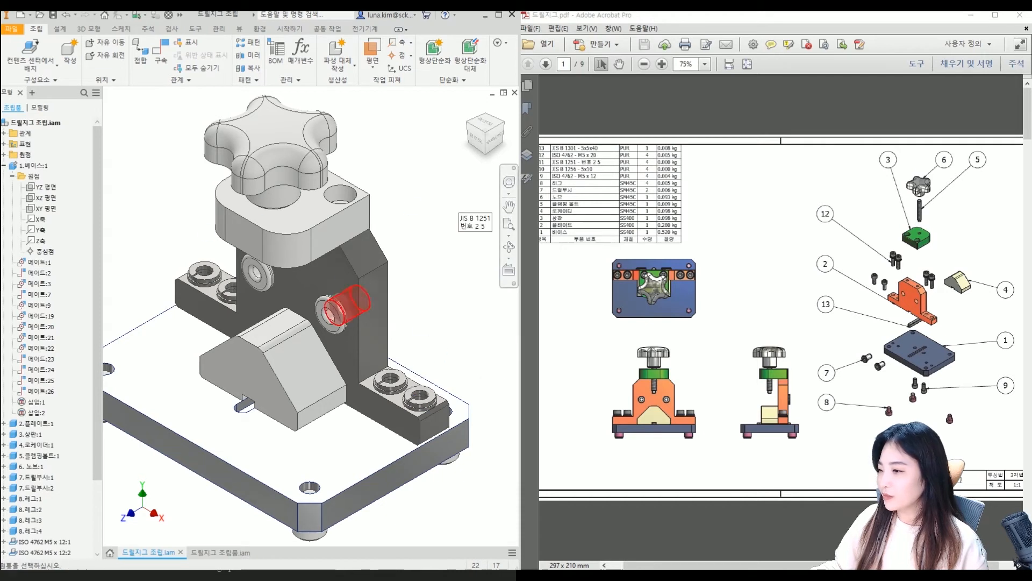
{"action": "left_click", "coordinate": [16, 50]}
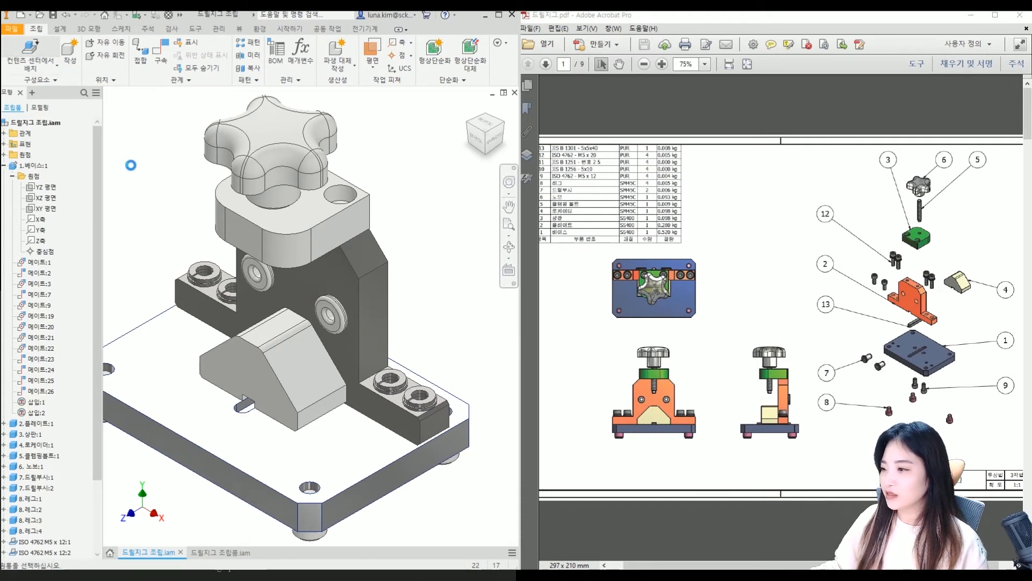
{"action": "left_click", "coordinate": [68, 450]}
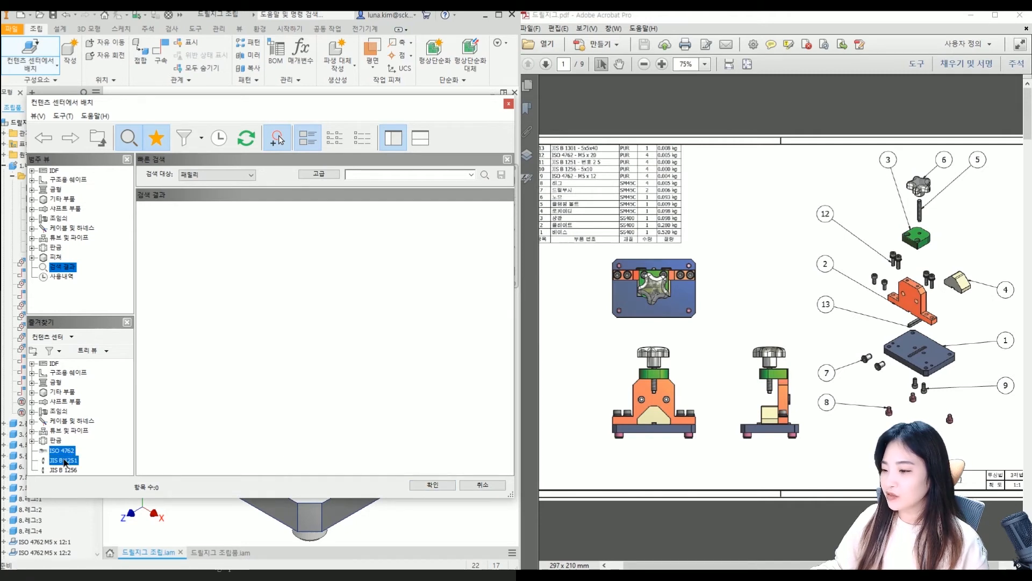
{"action": "left_click", "coordinate": [433, 485]}
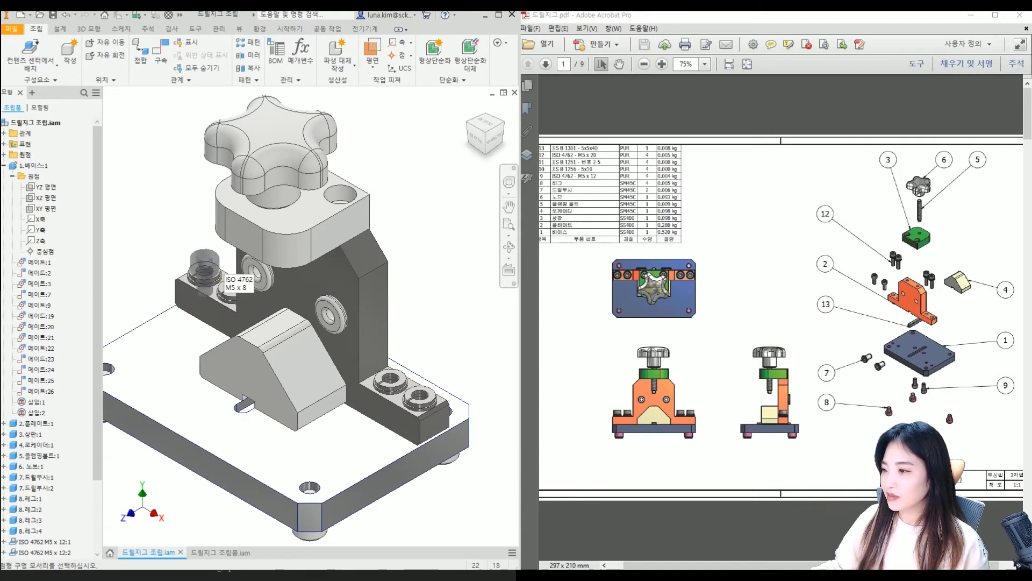
Step: Place an ISO 4762 M5 screw with a nominal length of 20 mm on the spring washer at the rear foot's outer hole
{"action": "scroll", "coordinate": [206, 272], "scroll_direction": "down", "scroll_amount": 3}
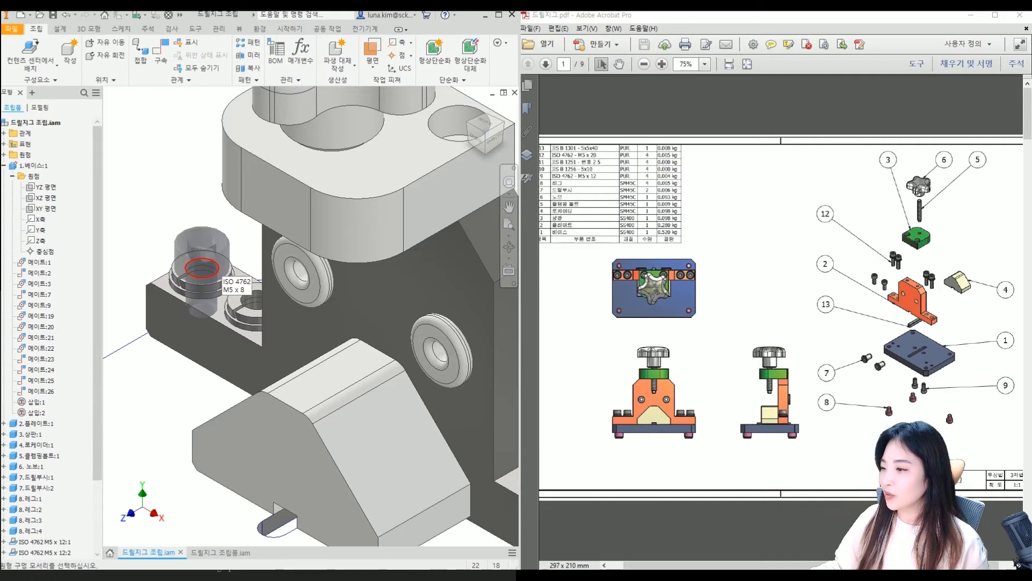
{"action": "left_click", "coordinate": [207, 280]}
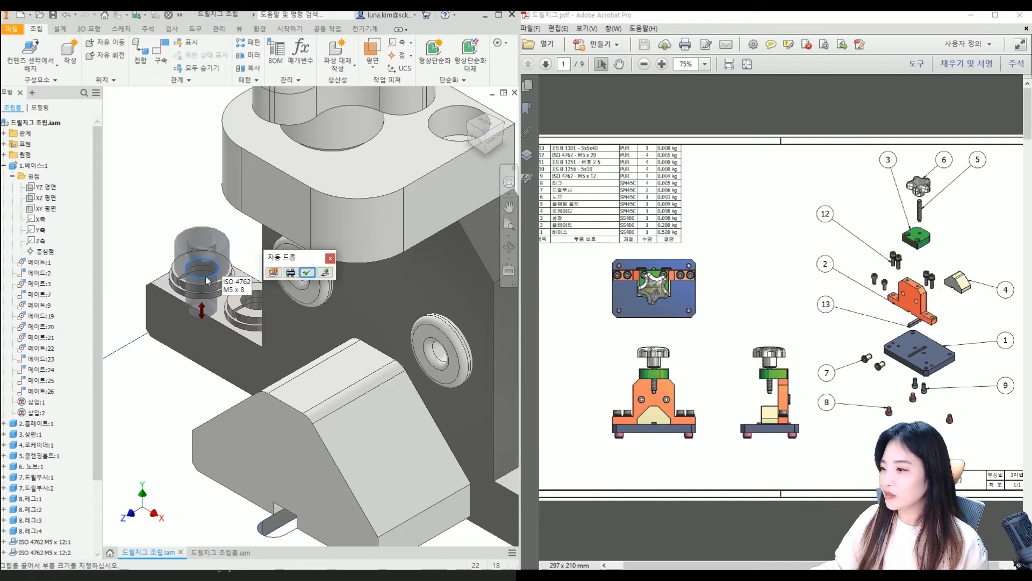
{"action": "left_click", "coordinate": [273, 271]}
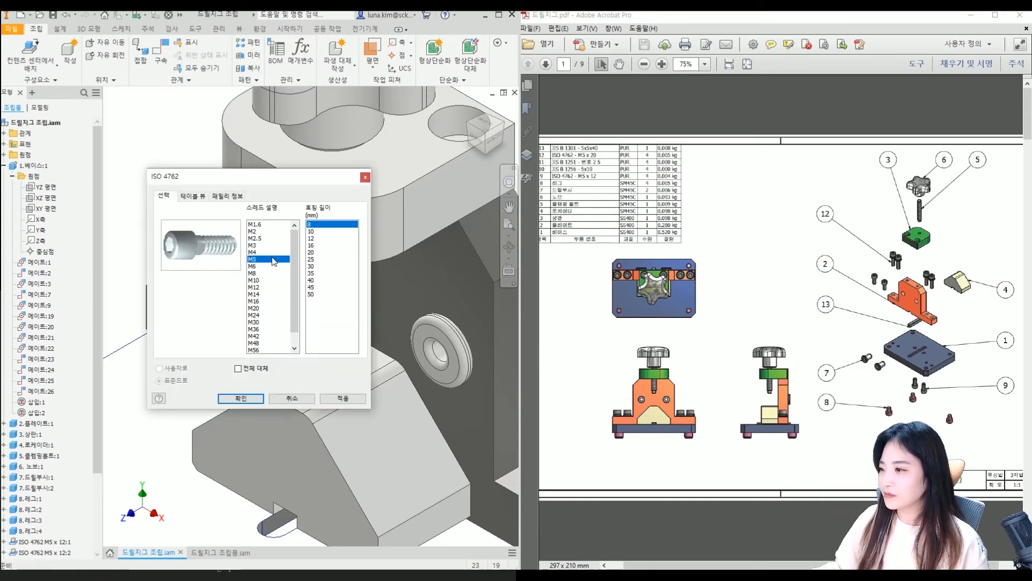
{"action": "left_click", "coordinate": [311, 252]}
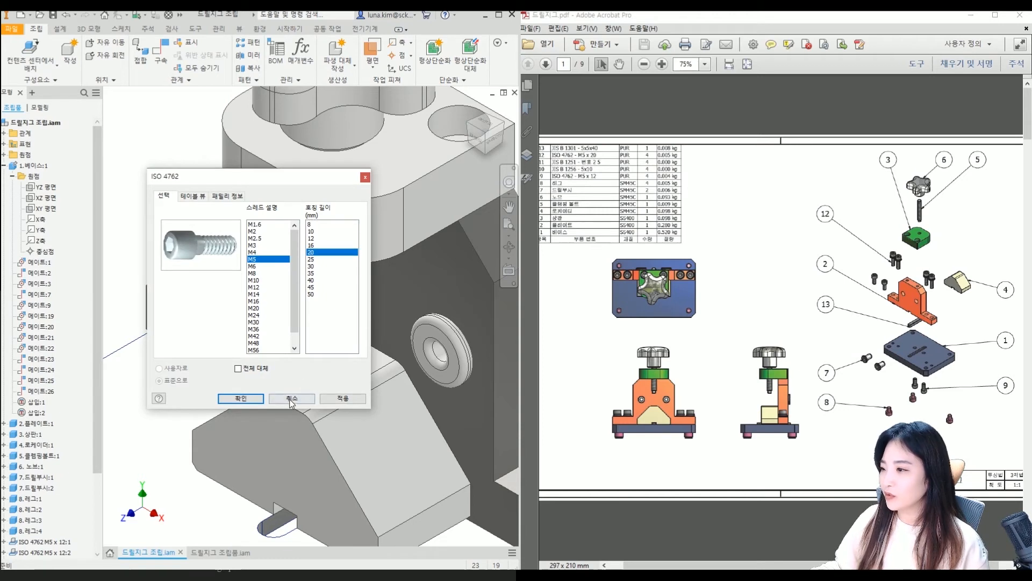
{"action": "left_click", "coordinate": [252, 404]}
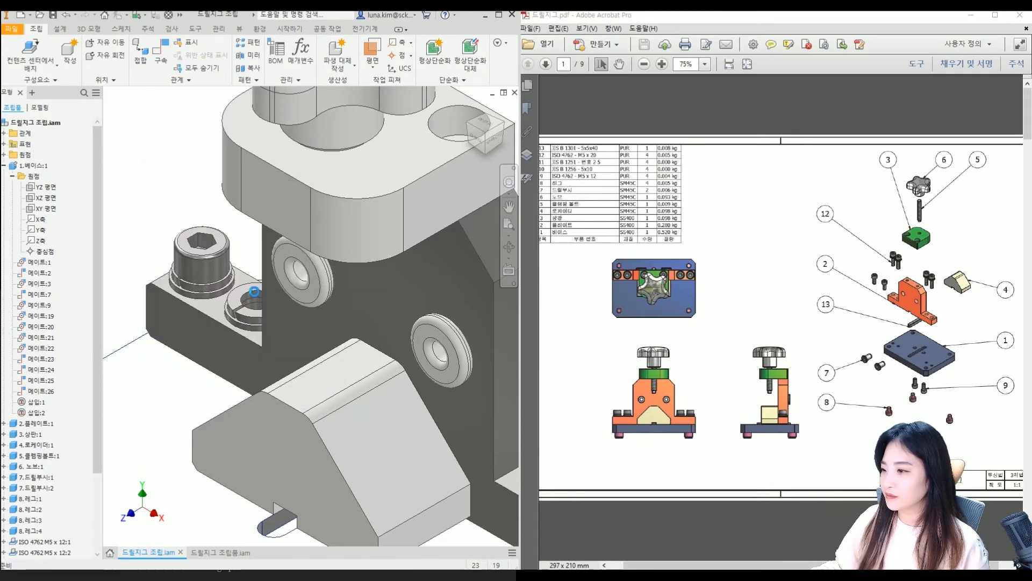
{"action": "left_click", "coordinate": [255, 291]}
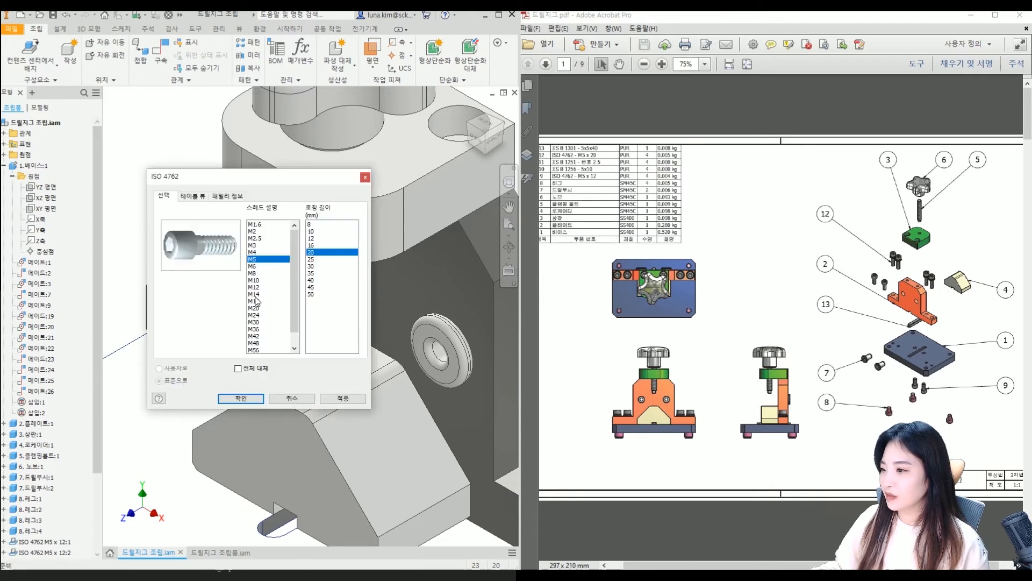
{"action": "left_click", "coordinate": [262, 397]}
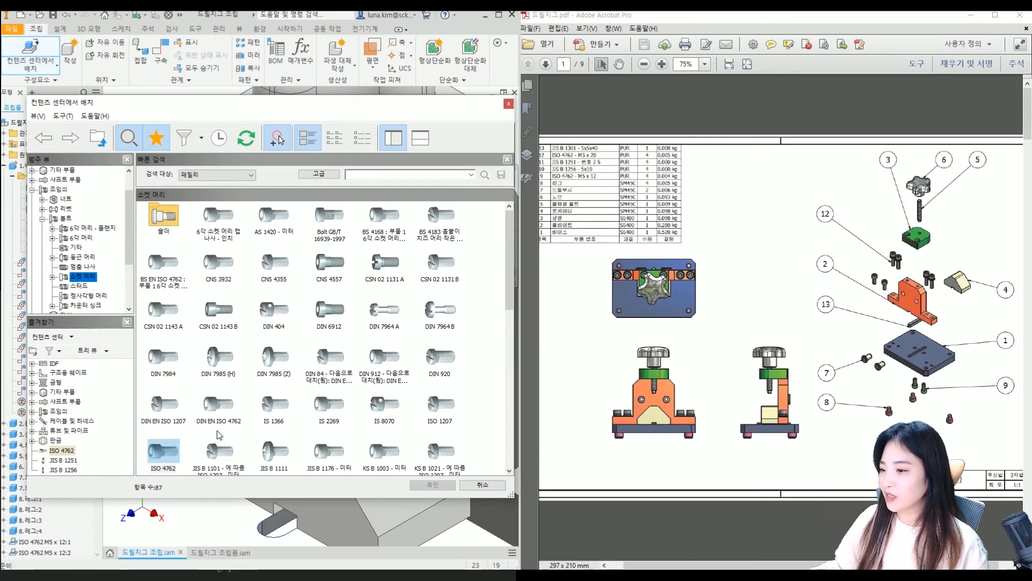
Step: Place ISO 4762 M5 x 8 screws on the spring washers at the rear foot's inner hole and both front foot holes
{"action": "double_click", "coordinate": [69, 451]}
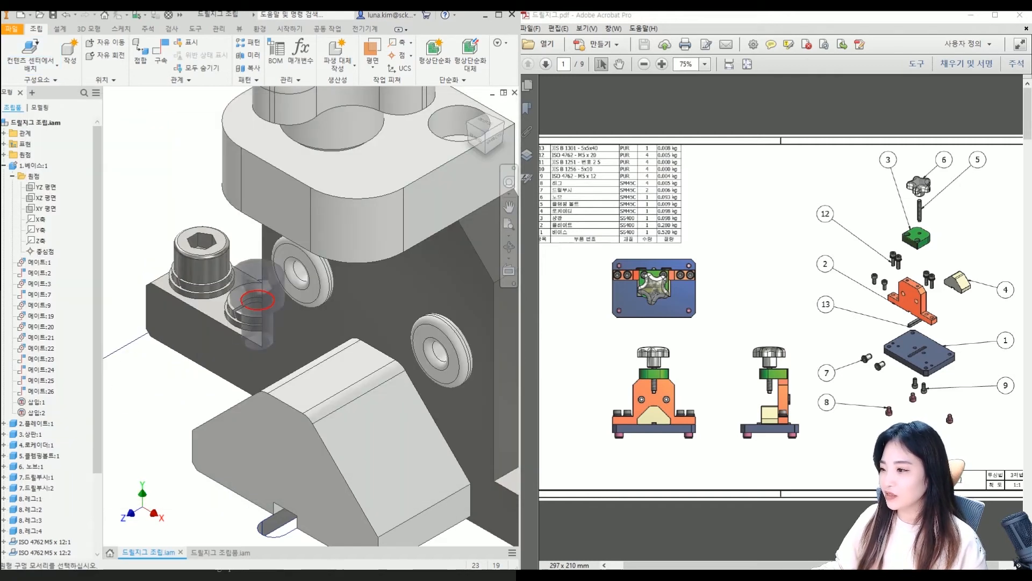
{"action": "left_click", "coordinate": [256, 299]}
{"action": "scroll", "coordinate": [256, 300], "scroll_direction": "down", "scroll_amount": 3}
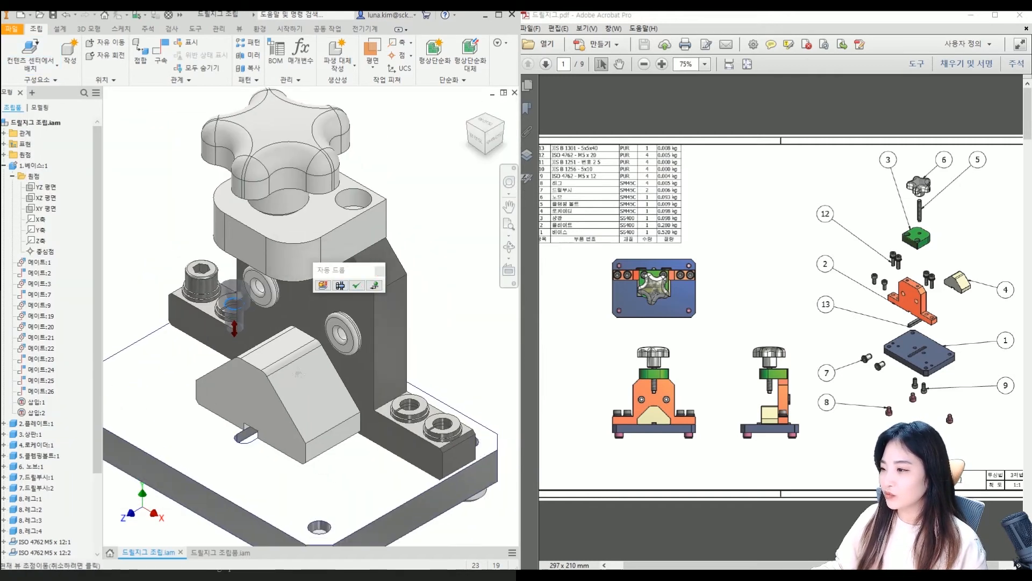
{"action": "left_click", "coordinate": [356, 285]}
{"action": "left_click", "coordinate": [403, 396]}
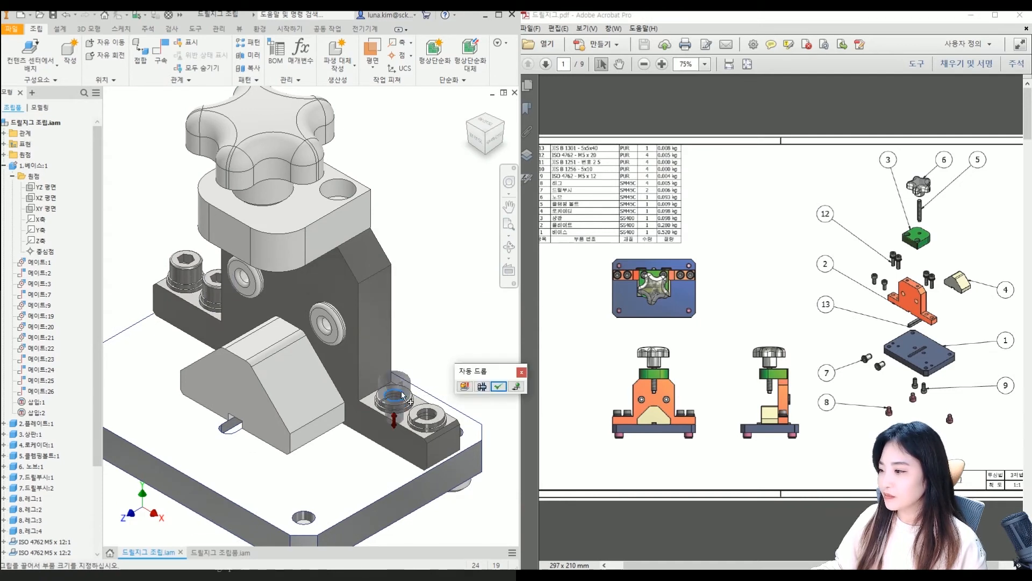
{"action": "left_click", "coordinate": [498, 386]}
{"action": "left_click", "coordinate": [429, 414]}
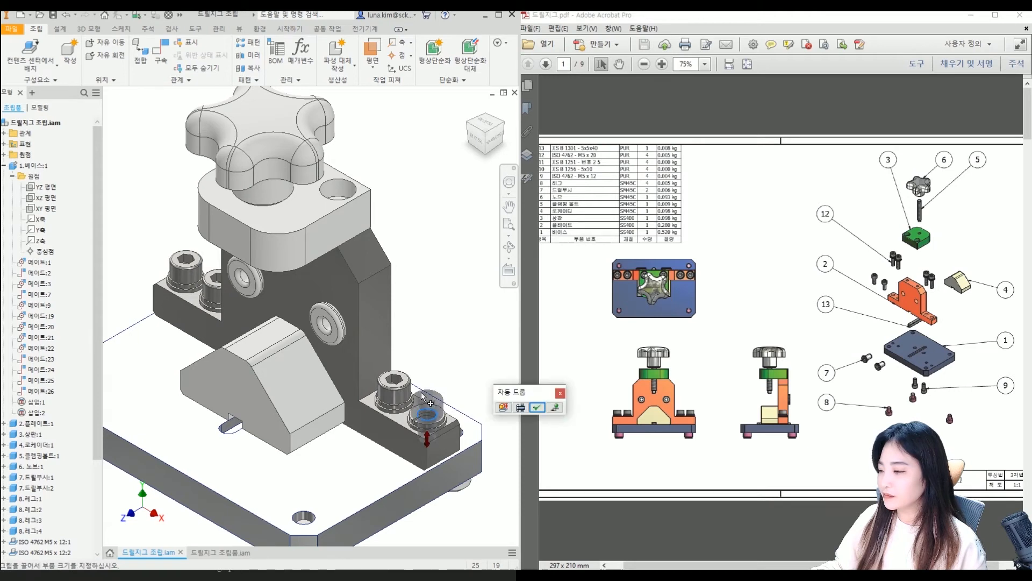
{"action": "left_click", "coordinate": [538, 407]}
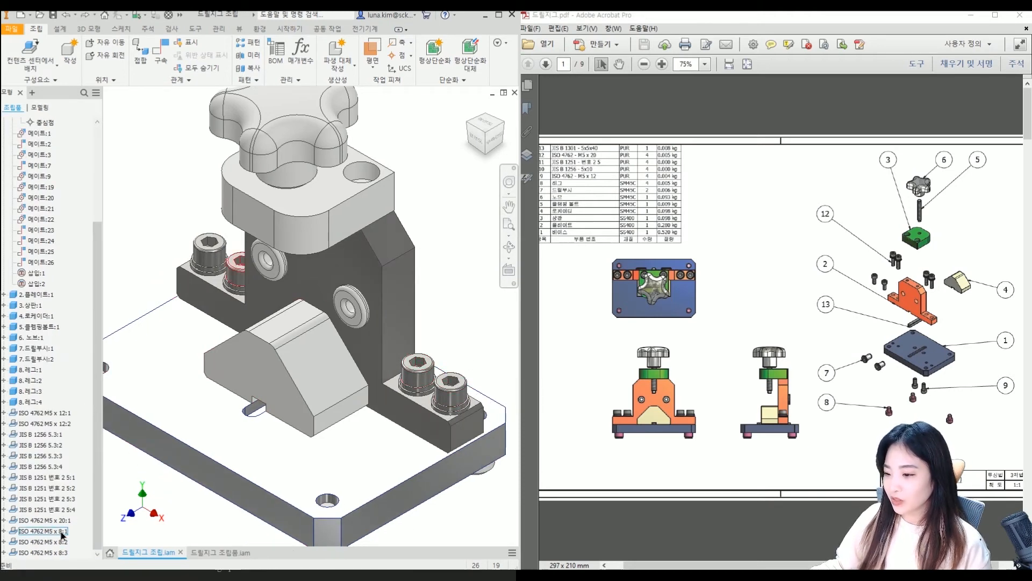
Step: Resize the three M5 x 8 screws on the plate's feet to M5 with a 20 mm nominal length, replacing all instances at once
{"action": "left_click", "coordinate": [61, 552]}
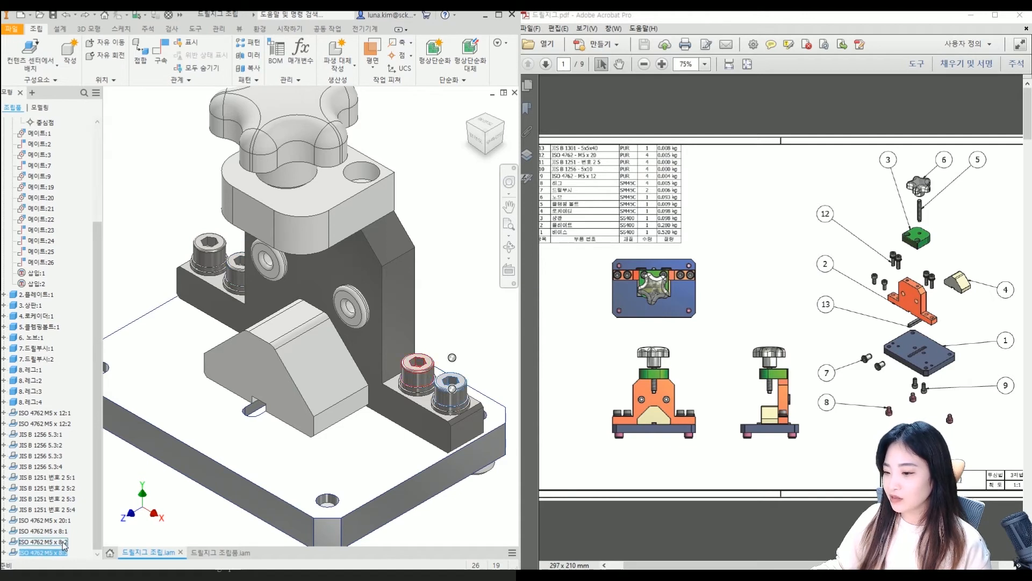
{"action": "left_click", "coordinate": [67, 532]}
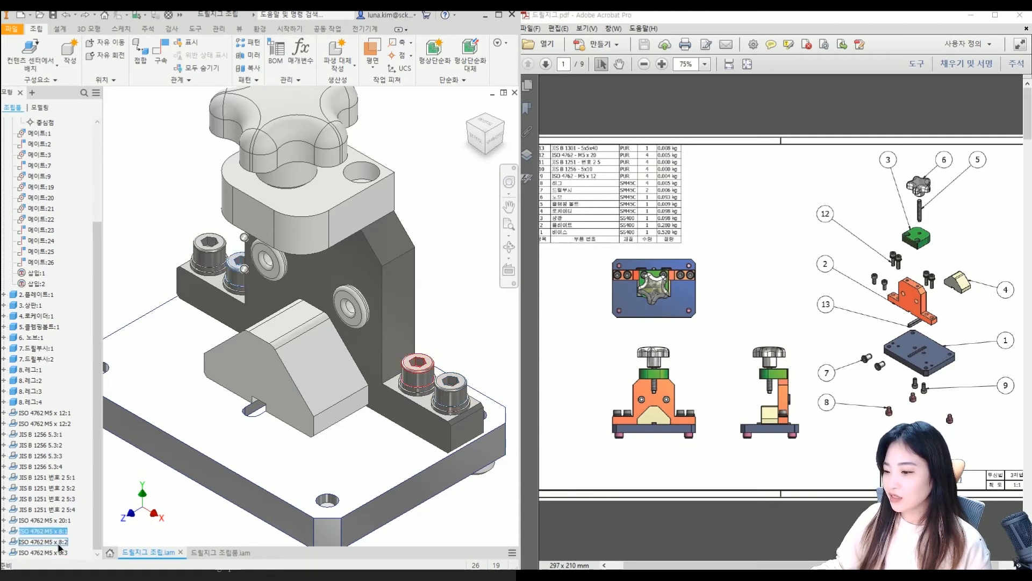
{"action": "left_click", "coordinate": [54, 552]}
{"action": "left_click", "coordinate": [61, 542]}
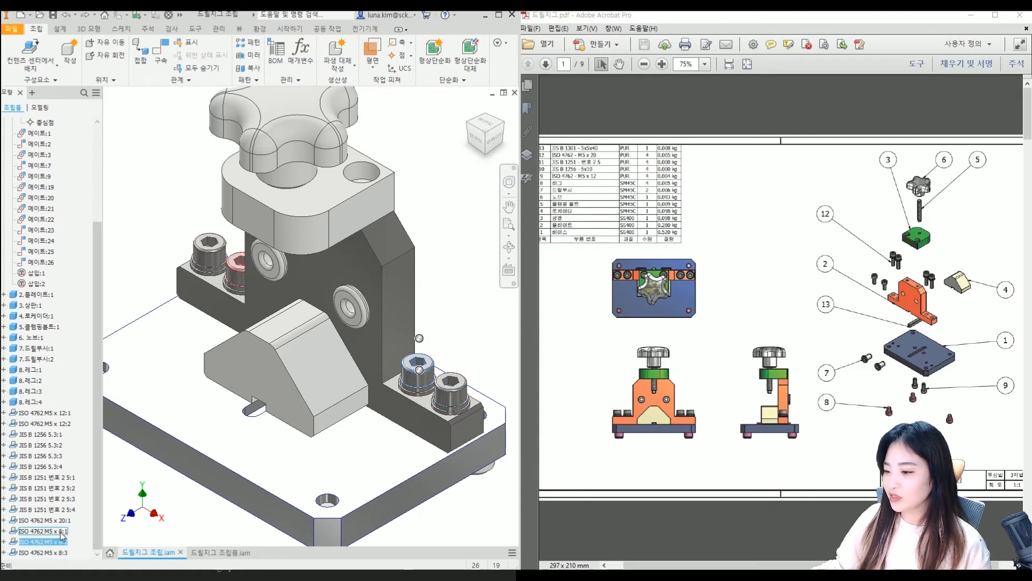
{"action": "left_click", "coordinate": [150, 253]}
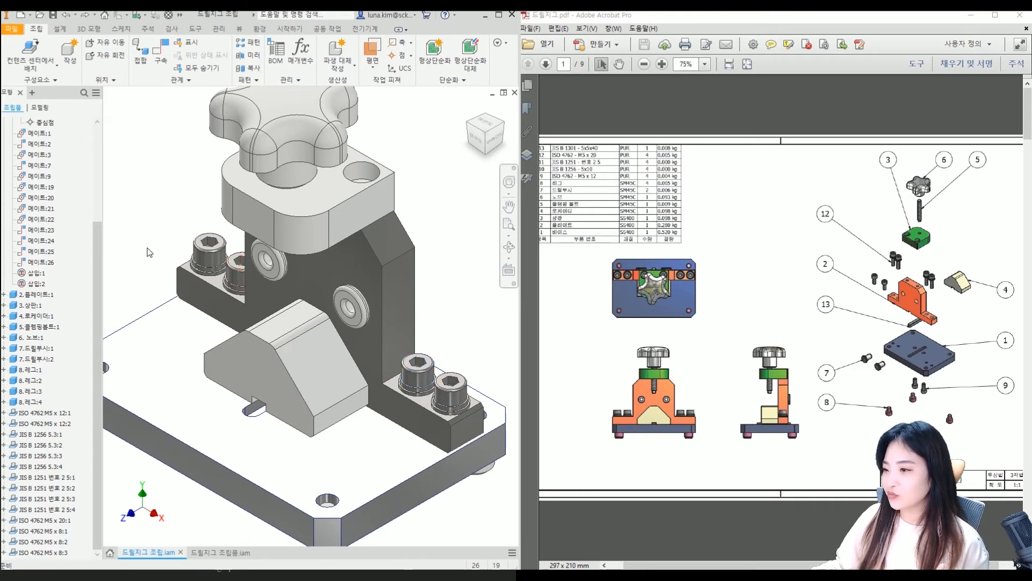
{"action": "left_click", "coordinate": [239, 275]}
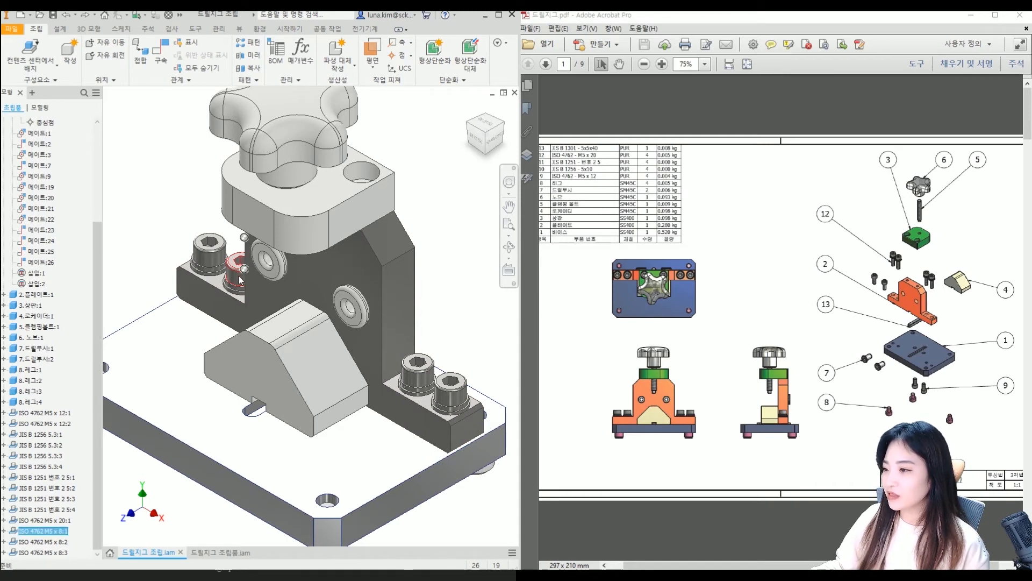
{"action": "right_click", "coordinate": [241, 279]}
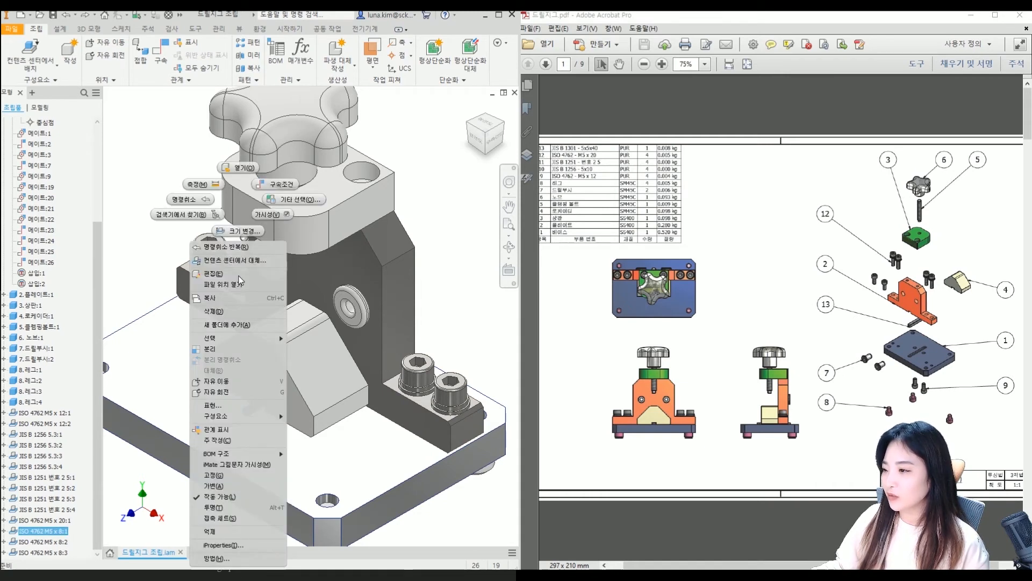
{"action": "left_click", "coordinate": [255, 232]}
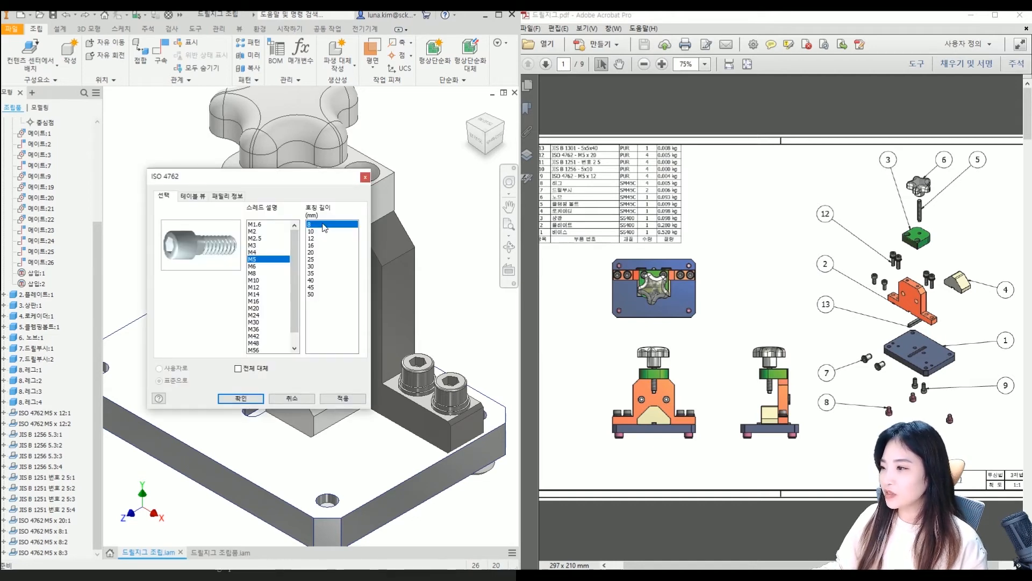
{"action": "left_click", "coordinate": [319, 253]}
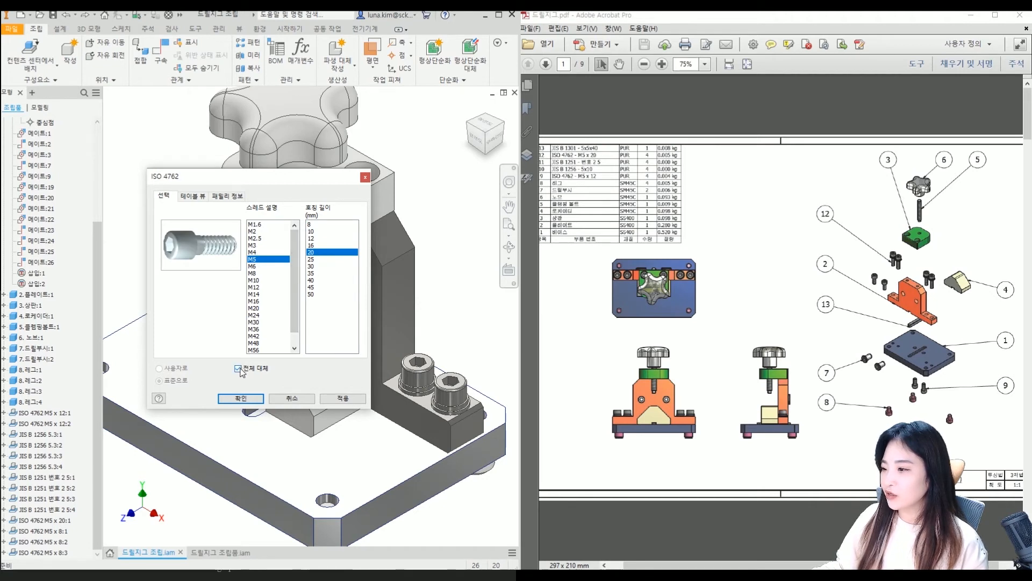
{"action": "left_click", "coordinate": [245, 399]}
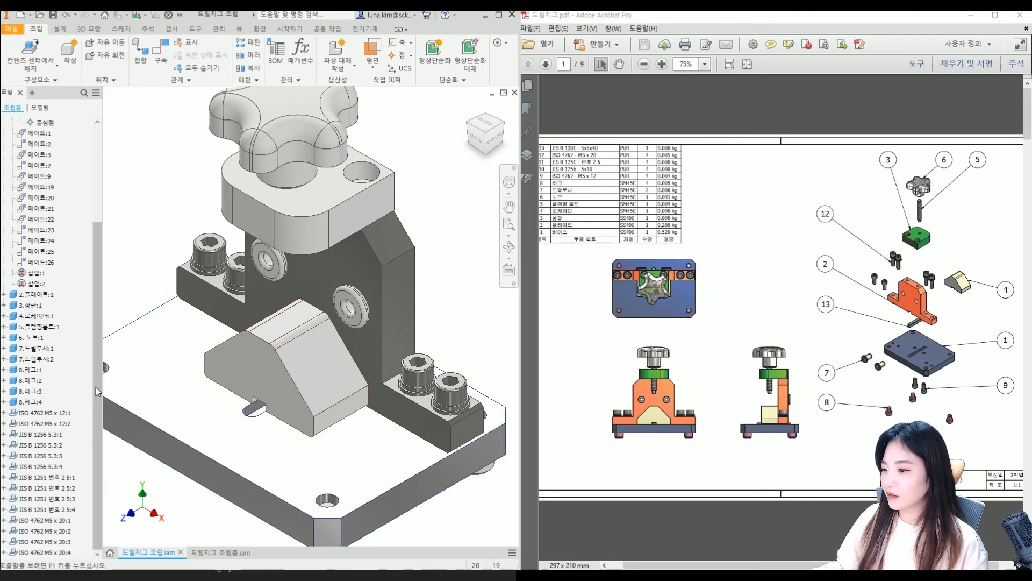
{"action": "left_click", "coordinate": [50, 542]}
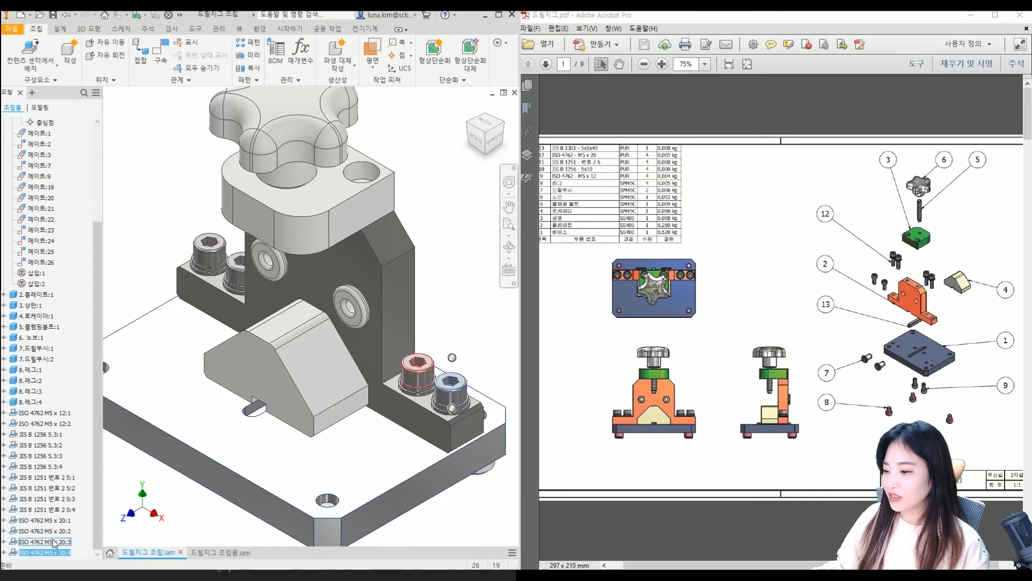
{"action": "left_click", "coordinate": [53, 520]}
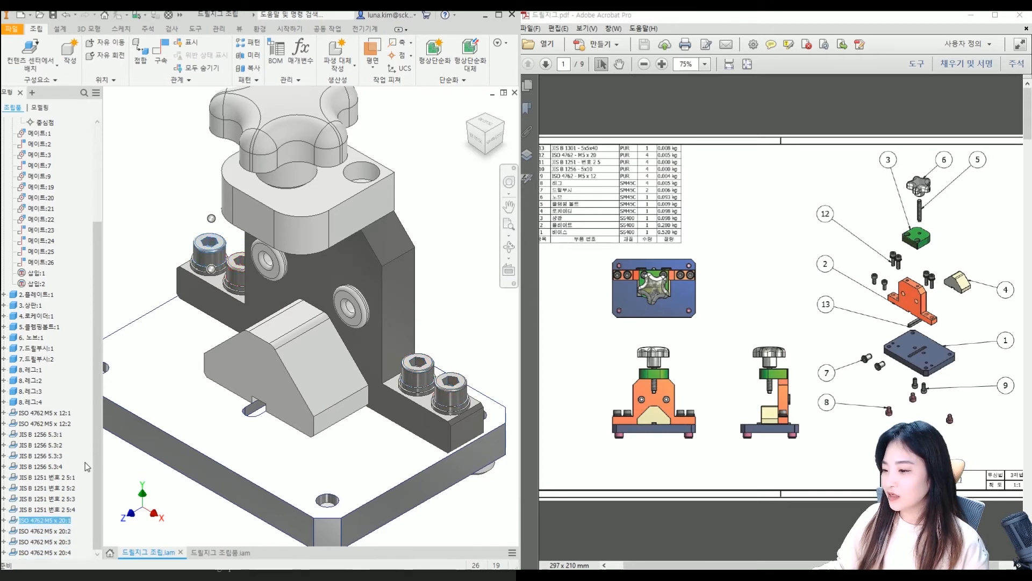
{"action": "left_click", "coordinate": [445, 274]}
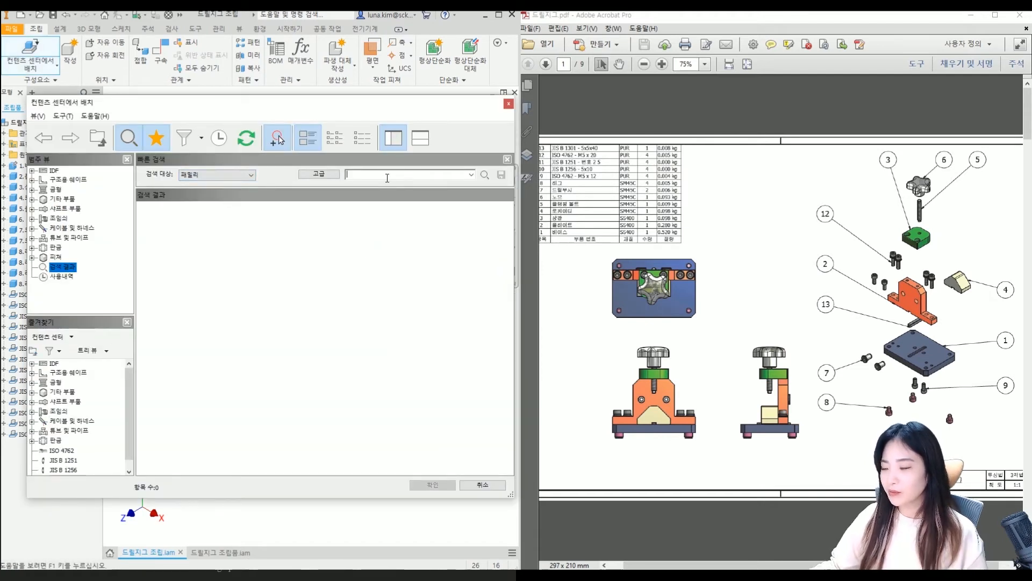
Step: Search the Content Center for JIS B 1301 and add the JIS B 1301 키 family to the favorites
{"action": "type", "text": "D"}
{"action": "type", "text": "IS "}
{"action": "type", "text": "B 1301"}
{"action": "key", "text": "Return"}
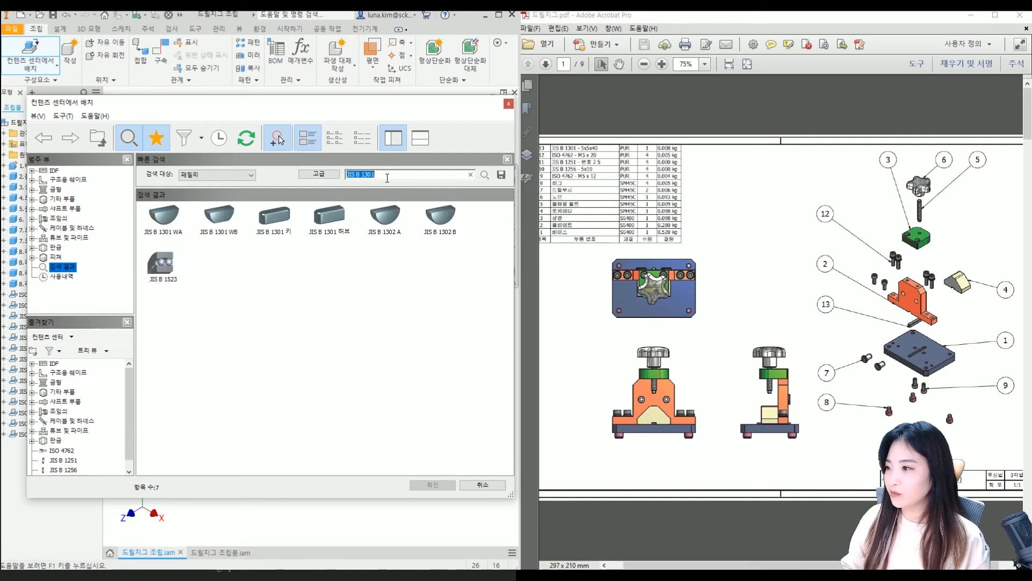
{"action": "left_click_drag", "start_coordinate": [130, 379], "coordinate": [127, 390]}
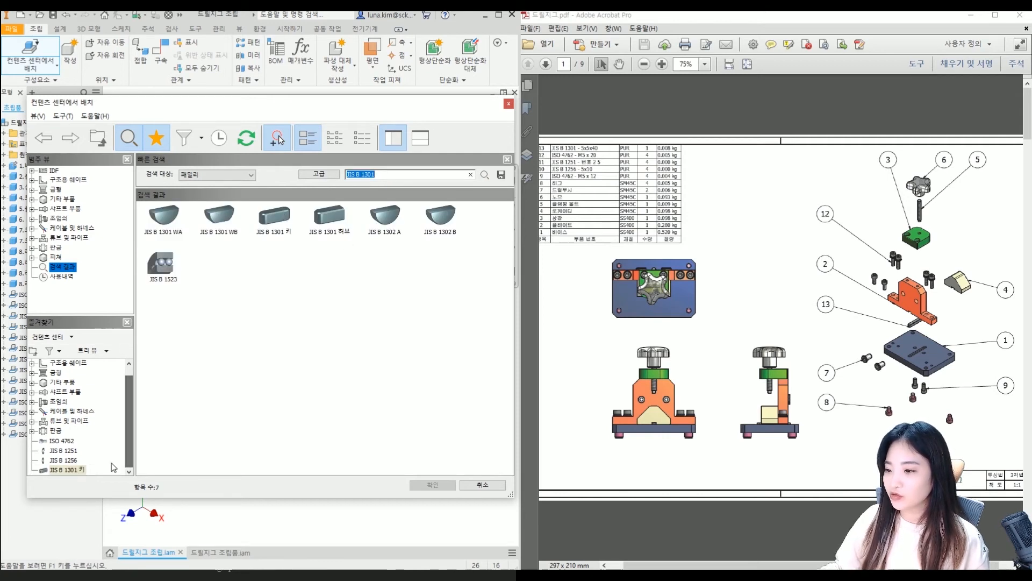
Step: Start placing the JIS B 1301 키 family from the favorites and choose the 12 - 17 mm shaft diameter
{"action": "left_click", "coordinate": [64, 471]}
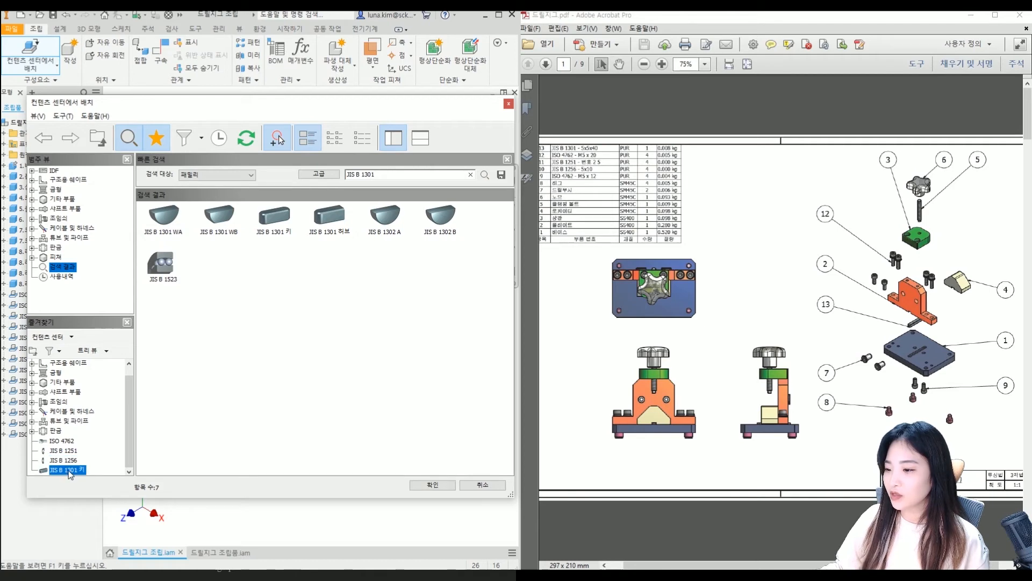
{"action": "double_click", "coordinate": [68, 472]}
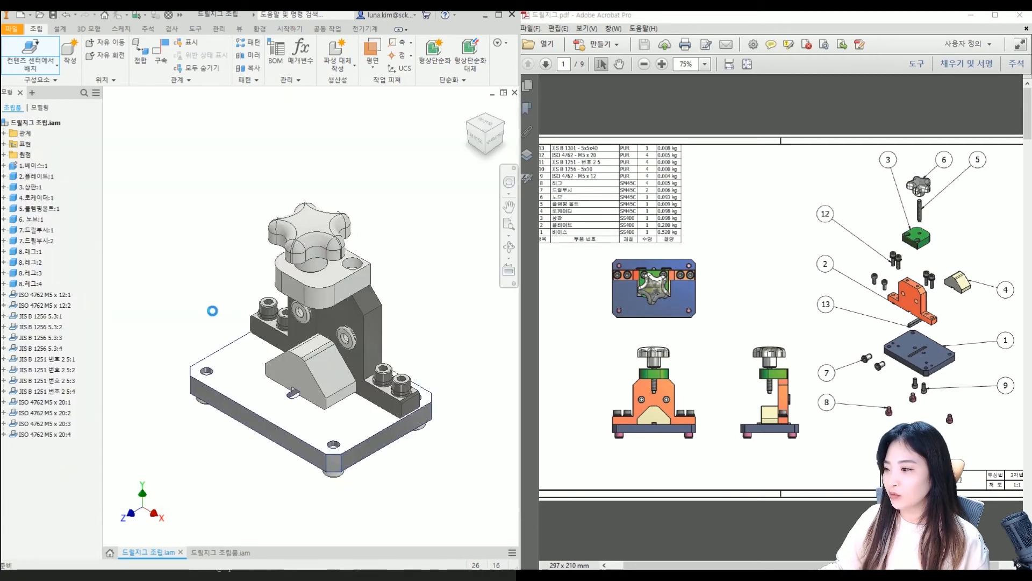
{"action": "left_click_drag", "start_coordinate": [248, 151], "coordinate": [268, 135]}
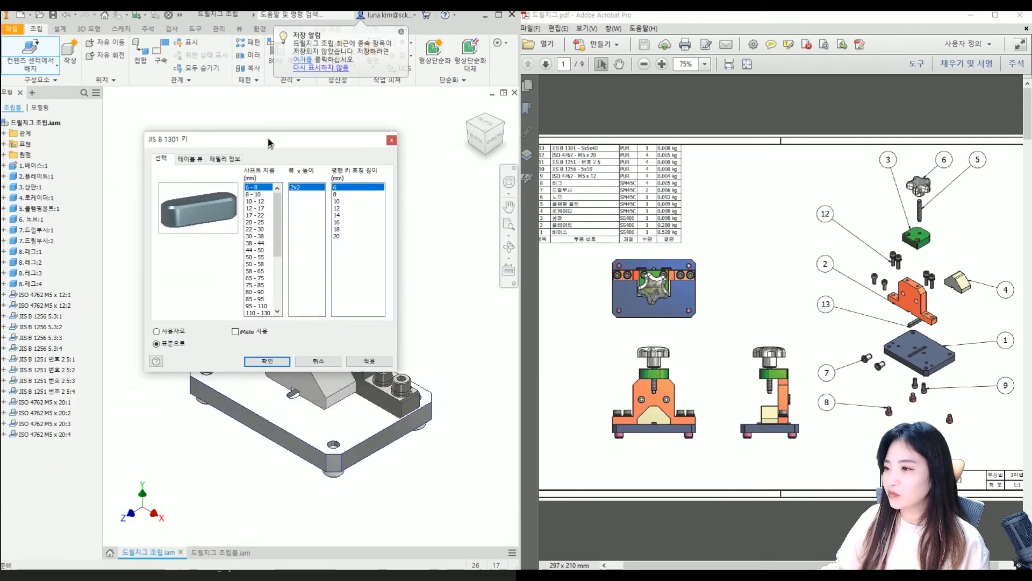
{"action": "left_click", "coordinate": [402, 33]}
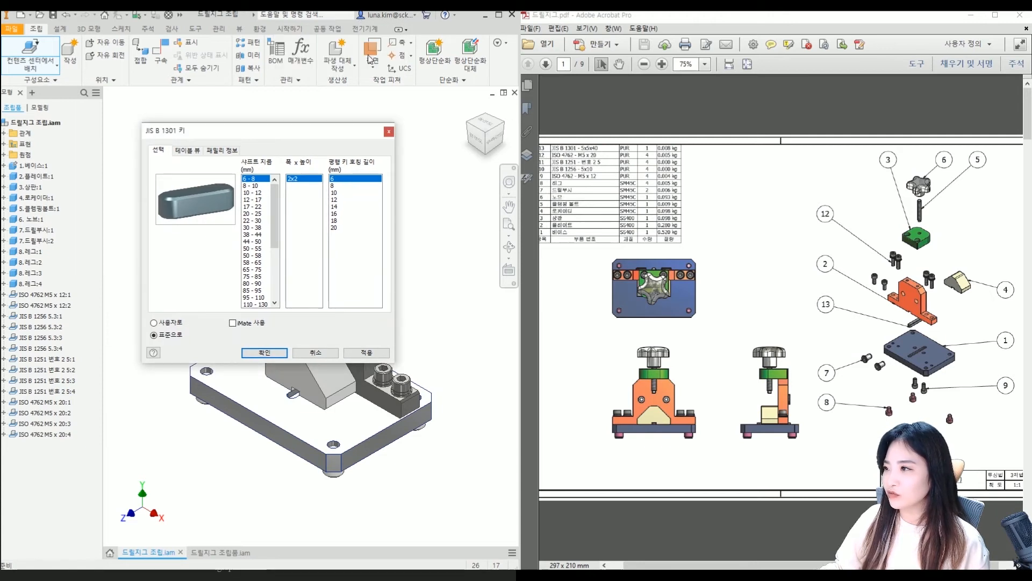
{"action": "left_click_drag", "start_coordinate": [276, 131], "coordinate": [271, 119]}
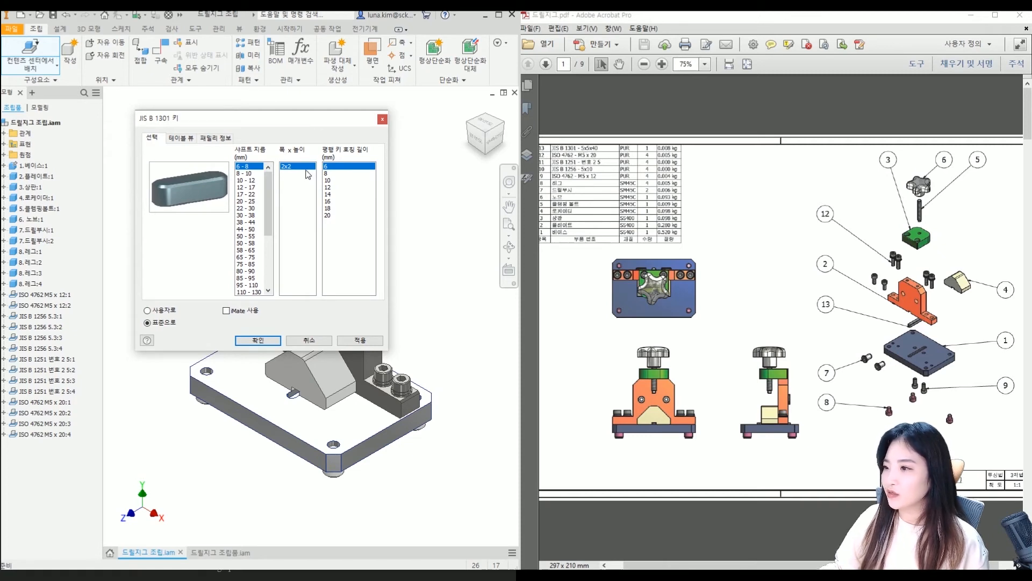
{"action": "left_click", "coordinate": [249, 187]}
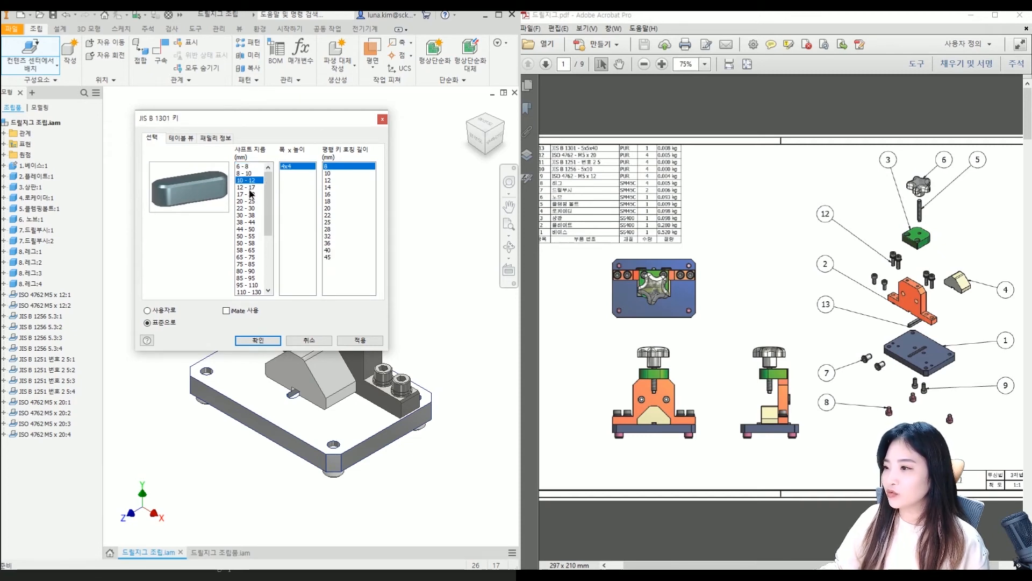
Step: Choose the 5 x 5 key with a 40 mm nominal length from the family table and place one beside the jig
{"action": "left_click", "coordinate": [181, 138]}
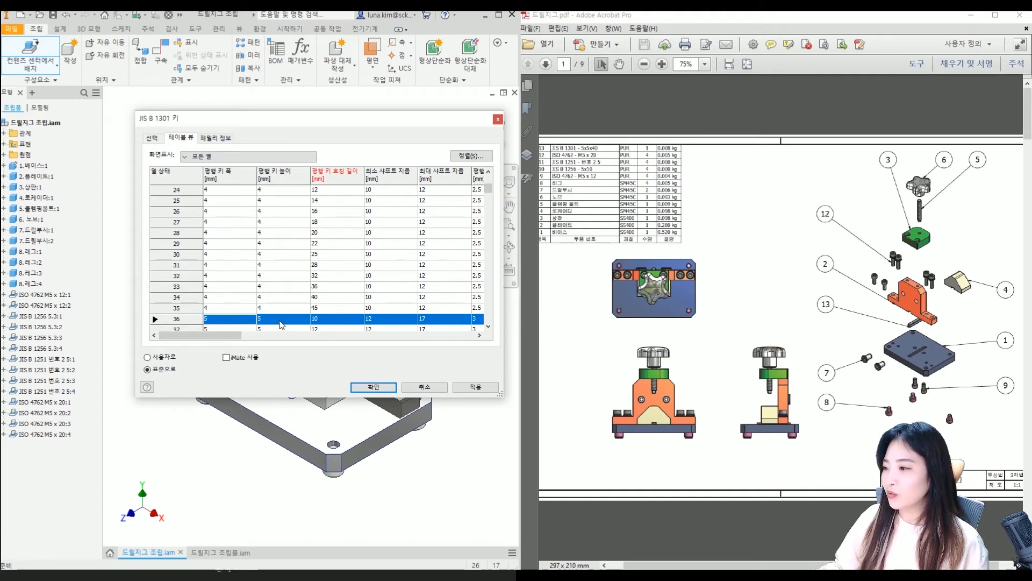
{"action": "scroll", "coordinate": [350, 312], "scroll_direction": "down", "scroll_amount": 4}
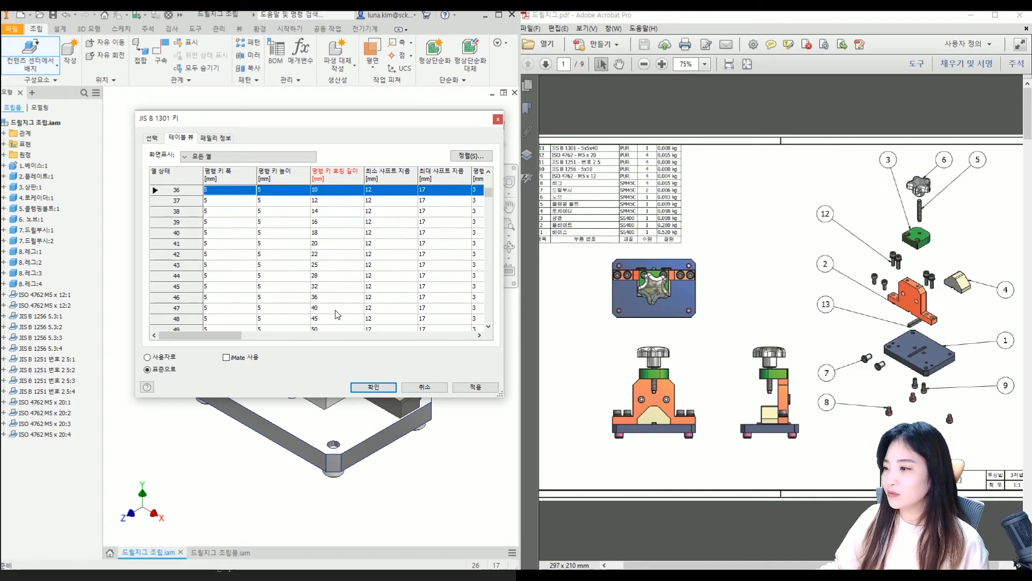
{"action": "left_click", "coordinate": [336, 309]}
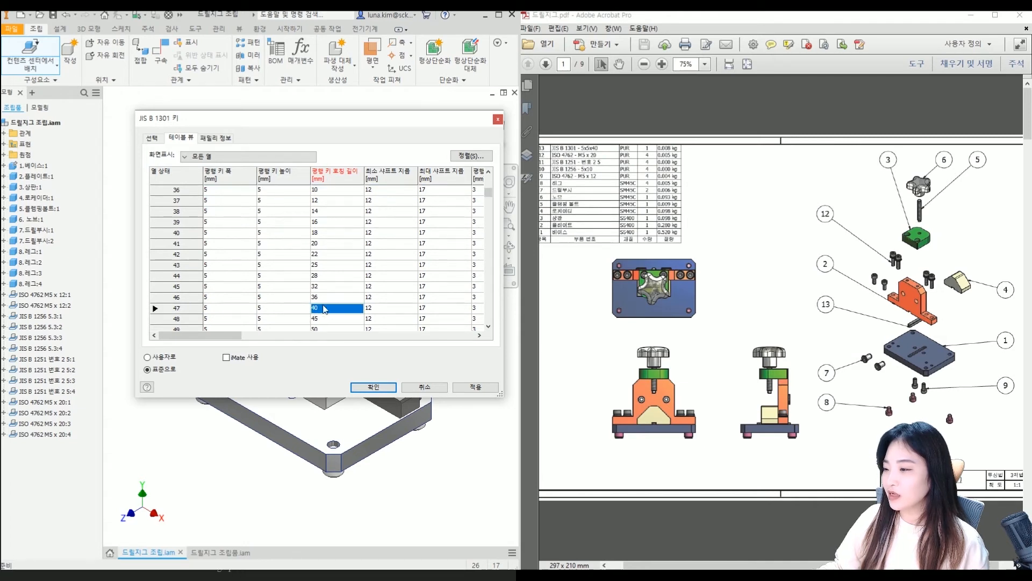
{"action": "left_click", "coordinate": [198, 311]}
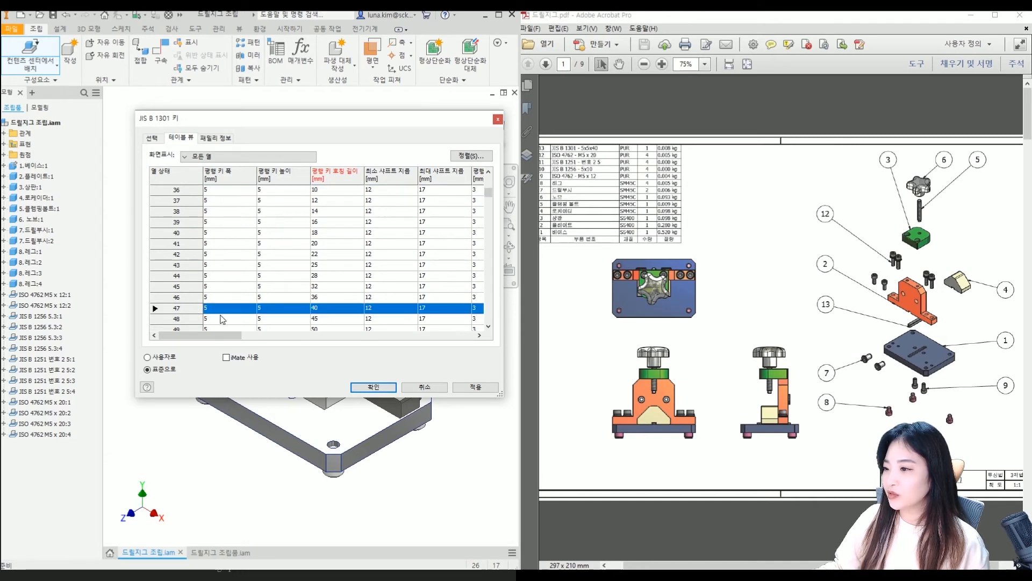
{"action": "left_click", "coordinate": [385, 387]}
{"action": "left_click", "coordinate": [181, 318]}
{"action": "key", "text": "Escape"}
{"action": "middle_click_drag", "start_coordinate": [232, 399], "coordinate": [242, 385]}
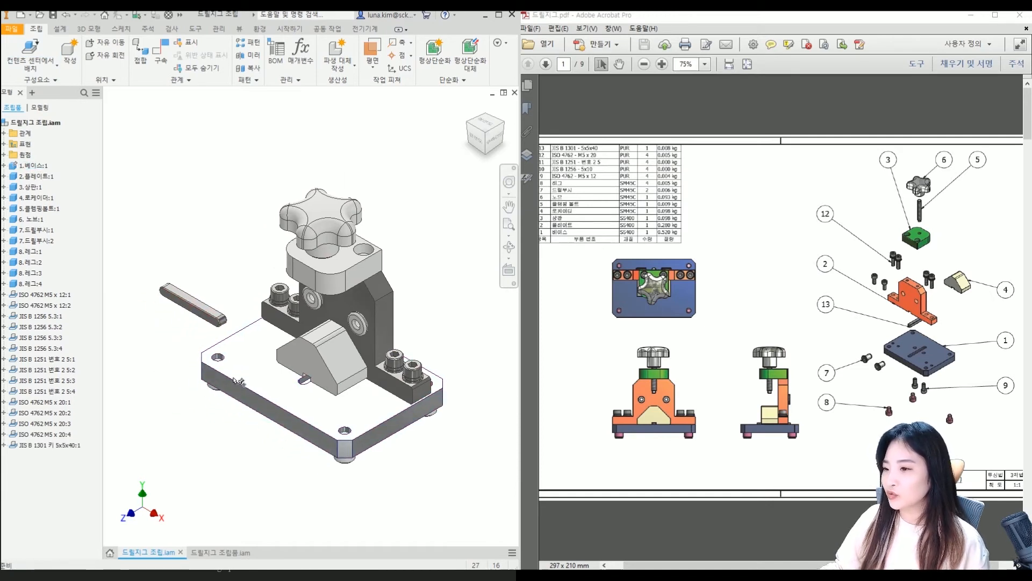
Step: Hide the locator part (4.로케이터) to expose the key slot in the base
{"action": "left_click", "coordinate": [42, 199]}
{"action": "right_click", "coordinate": [42, 200]}
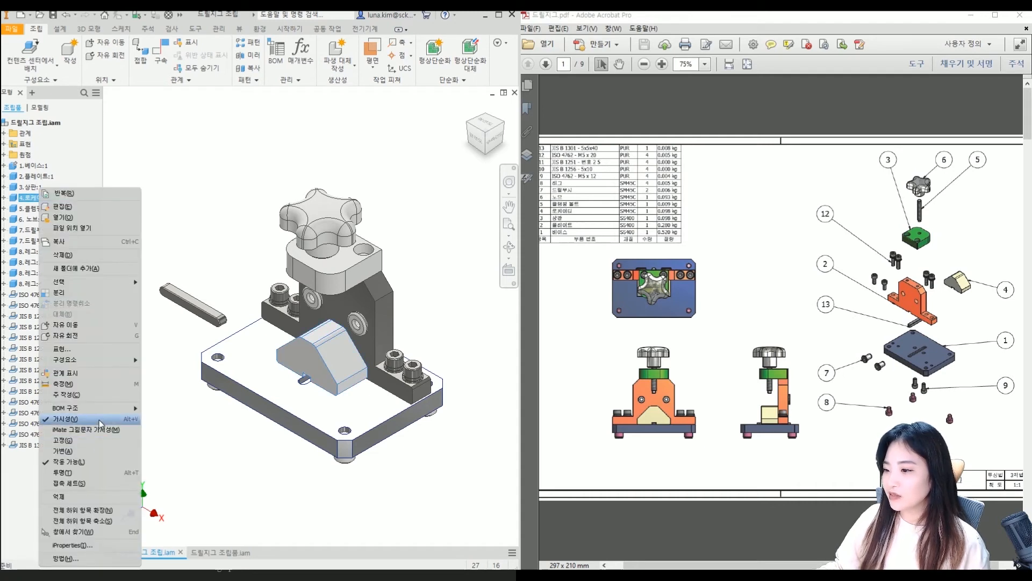
{"action": "left_click", "coordinate": [198, 185]}
{"action": "right_click", "coordinate": [36, 199]}
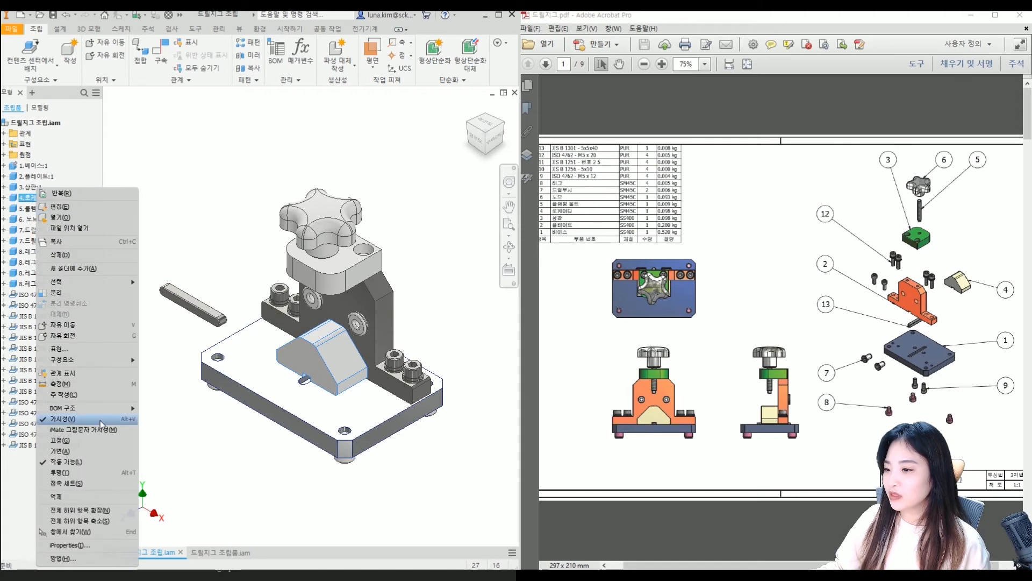
{"action": "left_click", "coordinate": [62, 419]}
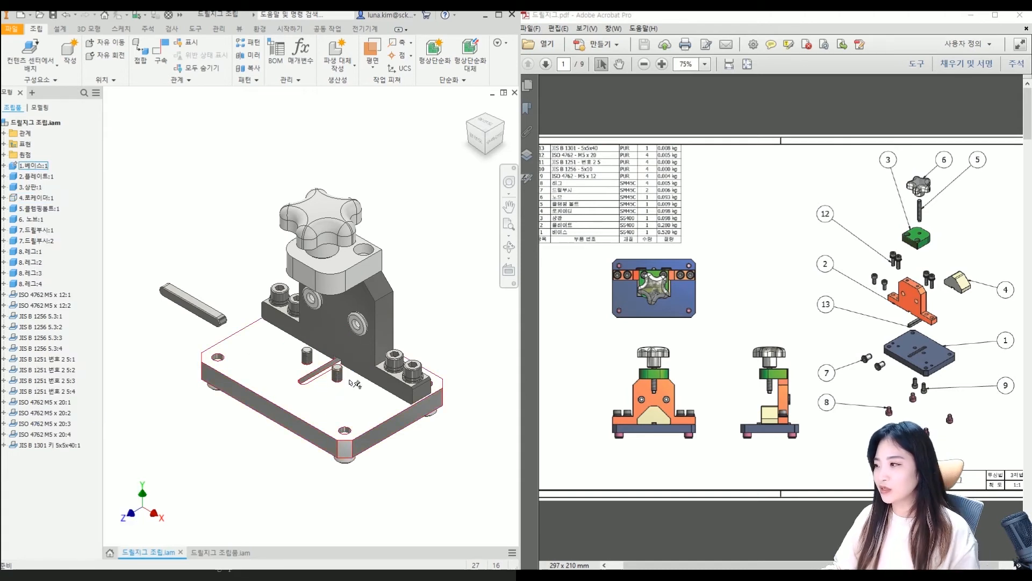
{"action": "middle_click_drag", "start_coordinate": [337, 375], "coordinate": [350, 361]}
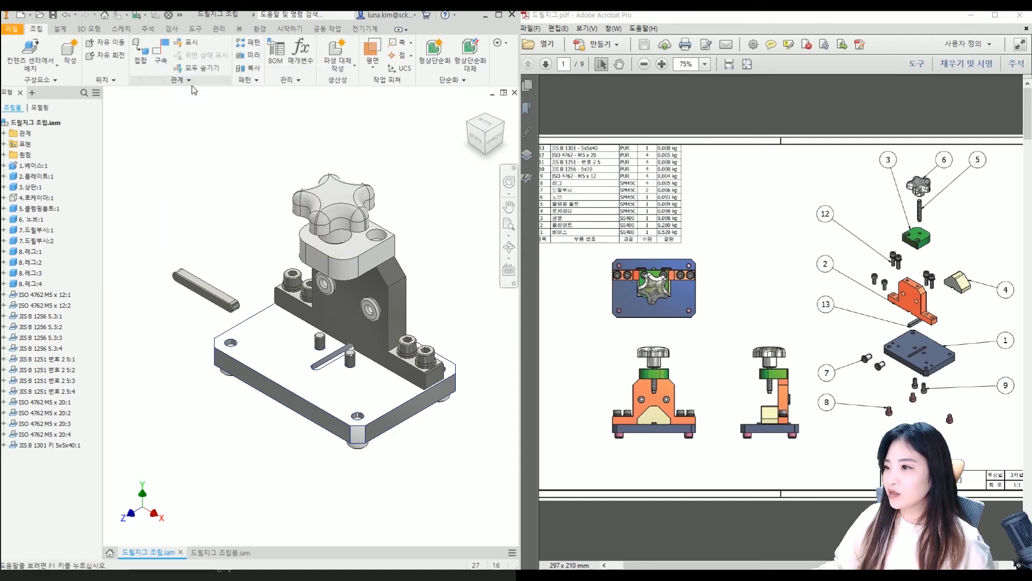
Step: Mate a flat face of the key to the floor of the base's slot with a 0 mm offset
{"action": "left_click", "coordinate": [161, 54]}
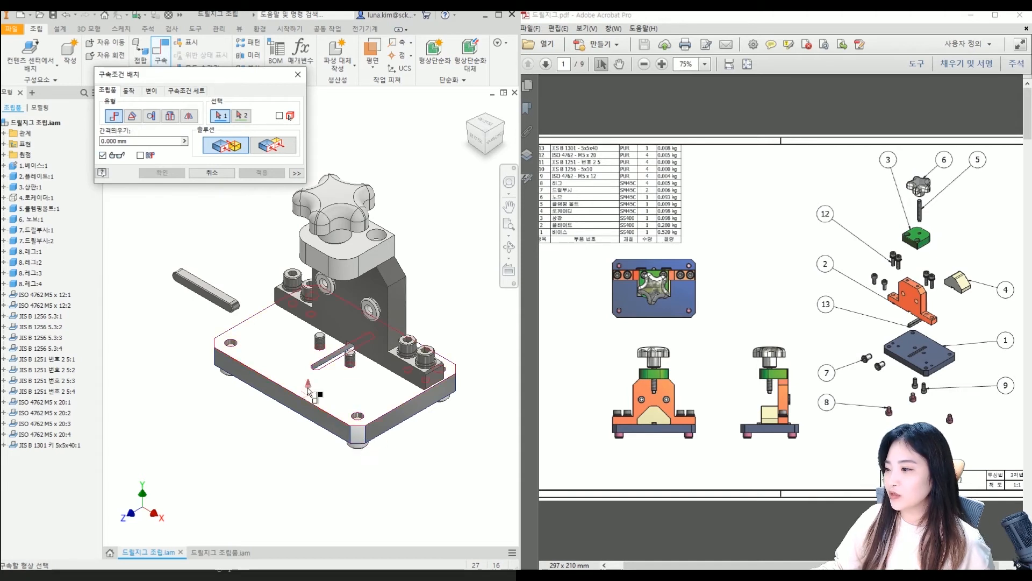
{"action": "scroll", "coordinate": [312, 379], "scroll_direction": "up", "scroll_amount": 5}
{"action": "left_click", "coordinate": [363, 318]}
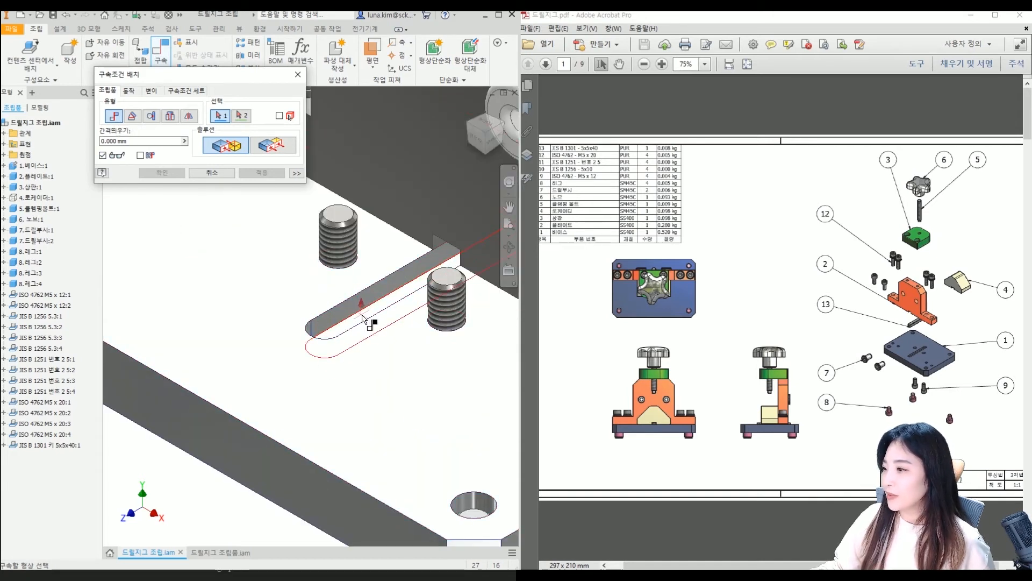
{"action": "scroll", "coordinate": [369, 318], "scroll_direction": "down", "scroll_amount": 5}
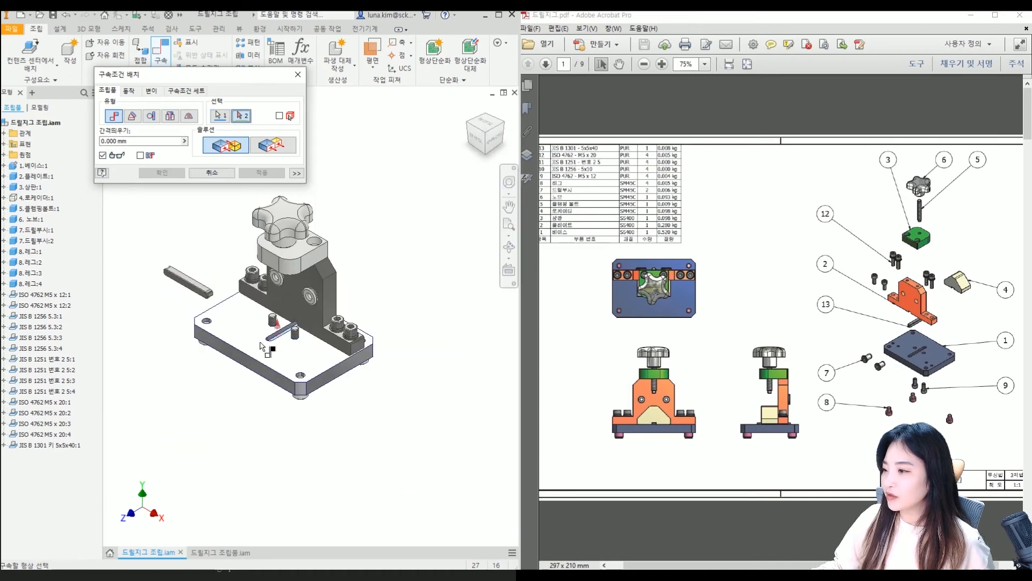
{"action": "scroll", "coordinate": [186, 289], "scroll_direction": "up", "scroll_amount": 5}
{"action": "left_click", "coordinate": [189, 290]}
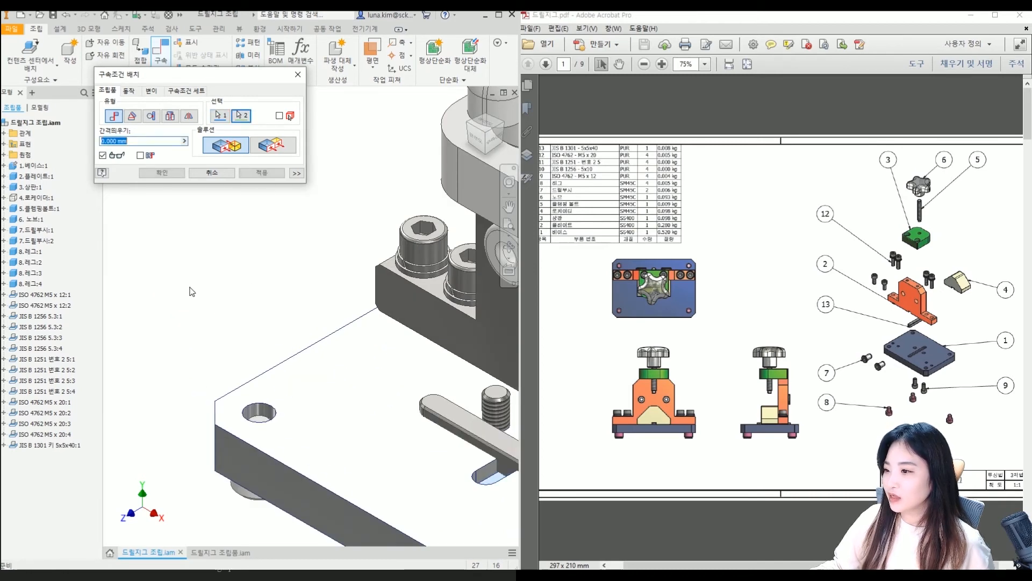
{"action": "middle_click_drag", "start_coordinate": [443, 447], "coordinate": [386, 346]}
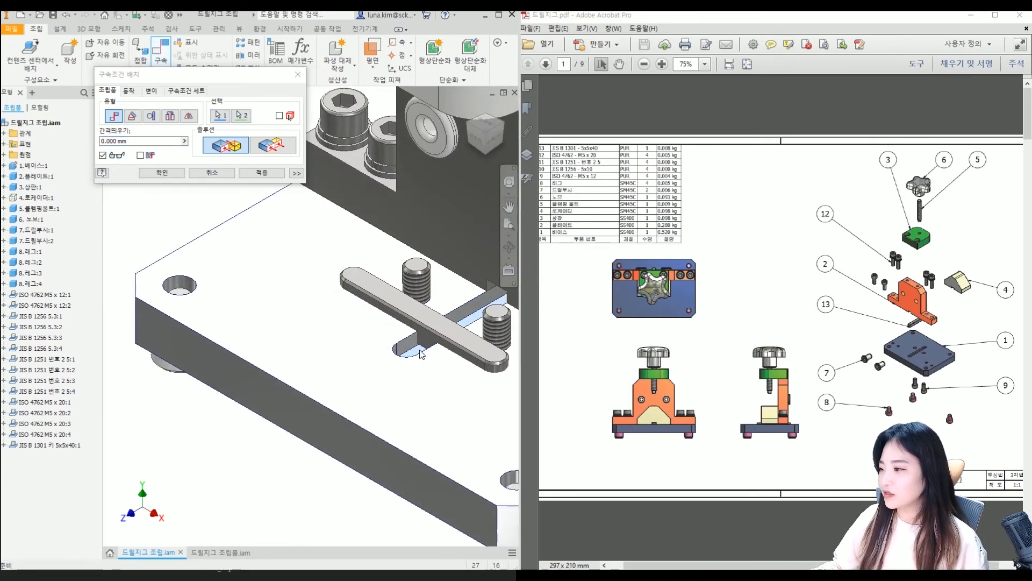
{"action": "left_click", "coordinate": [262, 172]}
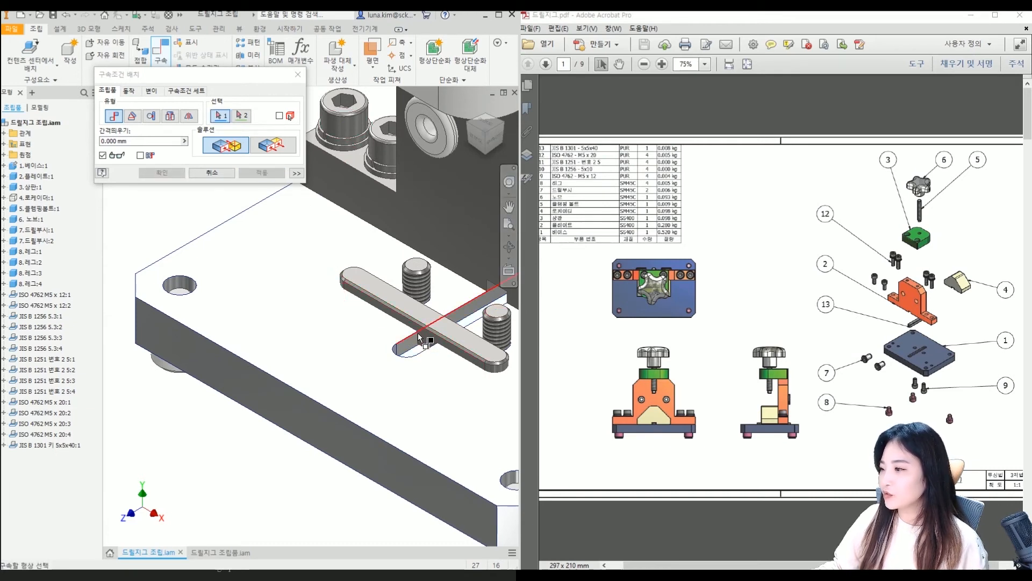
Step: Mate the key's long side face to the side wall of the base's slot with a 0 mm offset
{"action": "middle_click_drag", "start_coordinate": [459, 376], "coordinate": [406, 342]}
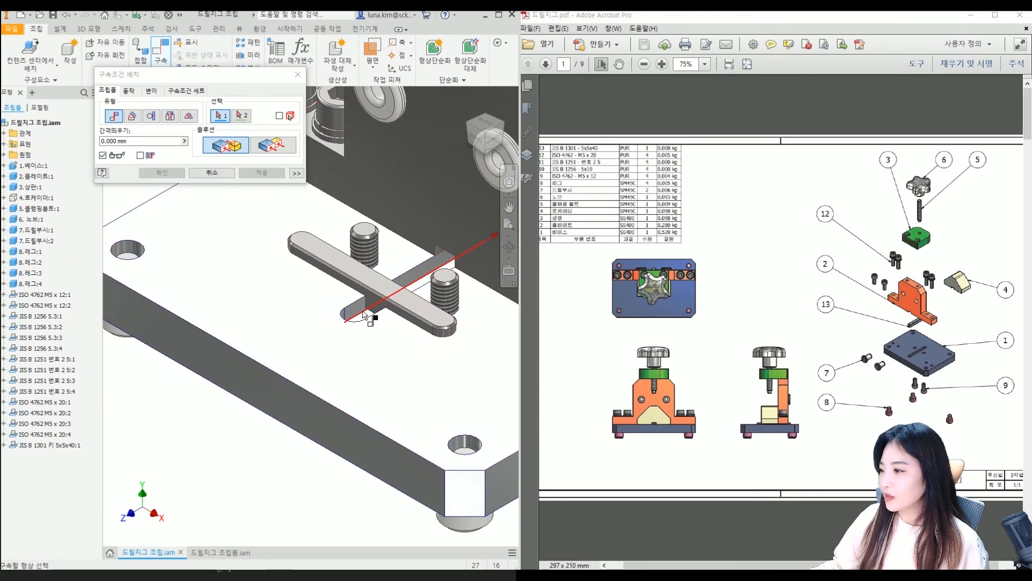
{"action": "scroll", "coordinate": [358, 316], "scroll_direction": "up", "scroll_amount": 3}
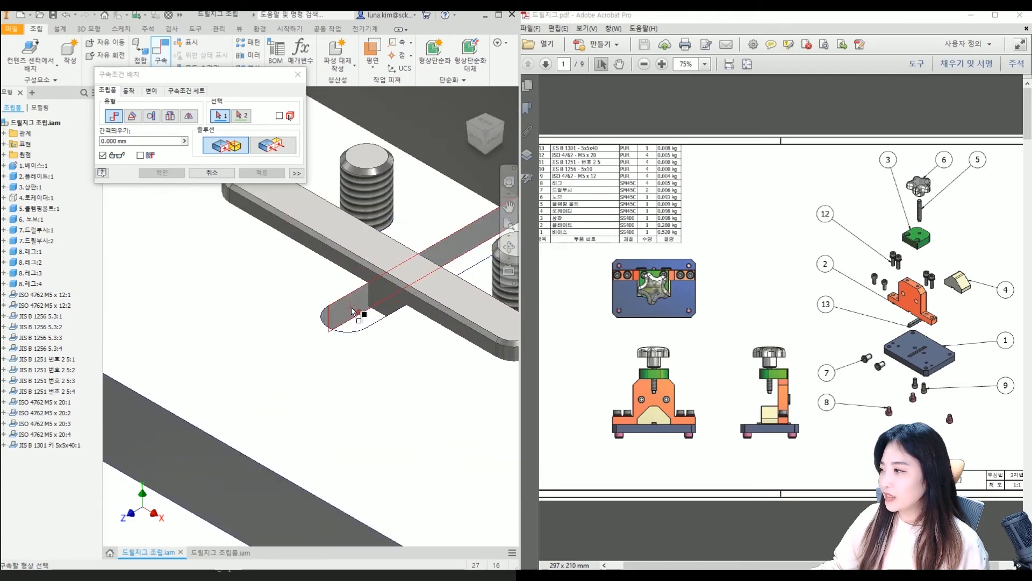
{"action": "left_click", "coordinate": [352, 312]}
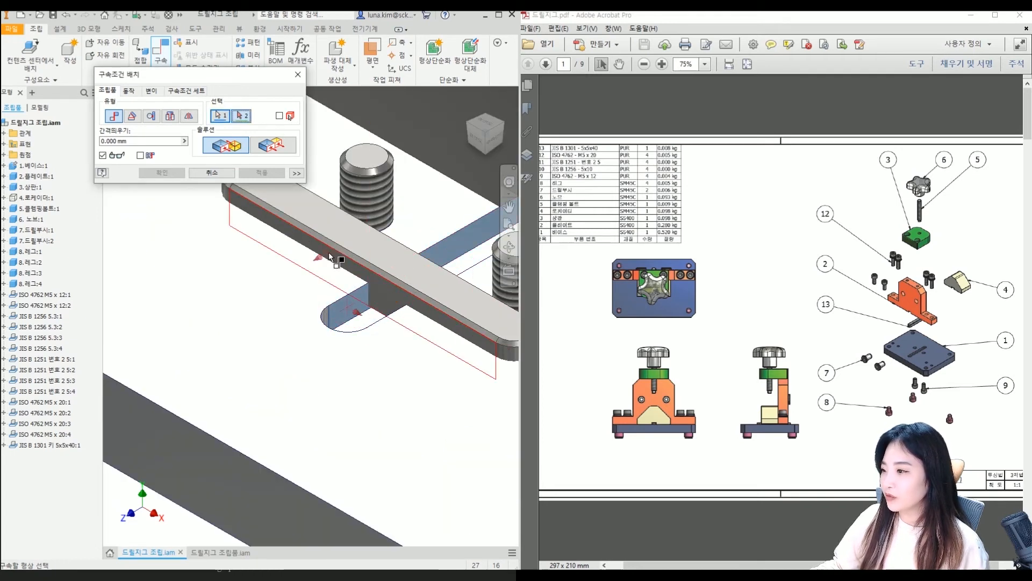
{"action": "left_click", "coordinate": [330, 257]}
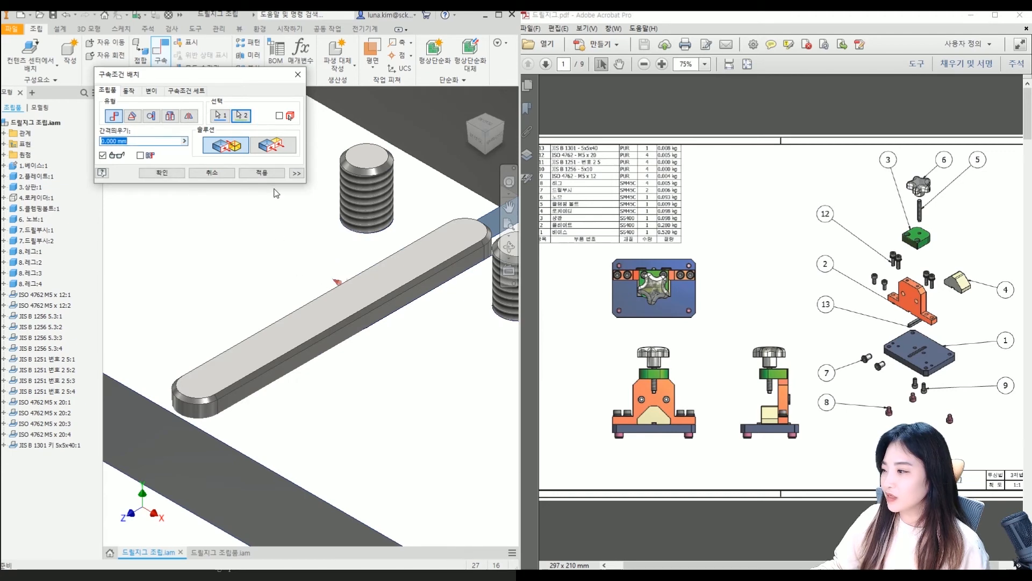
{"action": "left_click", "coordinate": [262, 172]}
{"action": "key", "text": "Escape"}
{"action": "scroll", "coordinate": [253, 350], "scroll_direction": "down", "scroll_amount": 5}
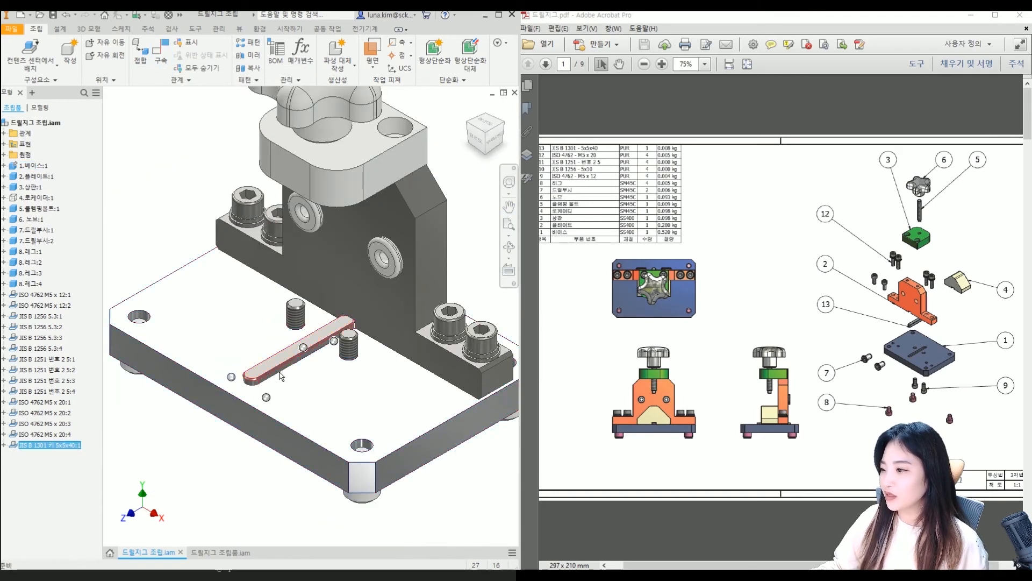
Step: Slide the key along the slot and mate its rounded end to the slot's rounded end with a 0 mm offset
{"action": "left_click_drag", "start_coordinate": [279, 375], "coordinate": [329, 331]}
{"action": "left_click", "coordinate": [464, 221]}
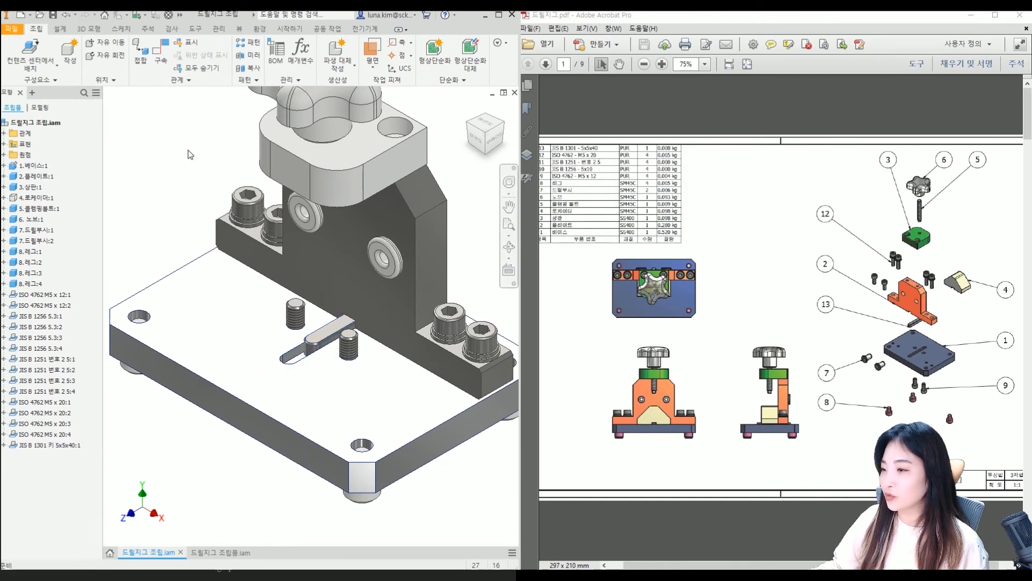
{"action": "left_click", "coordinate": [161, 52]}
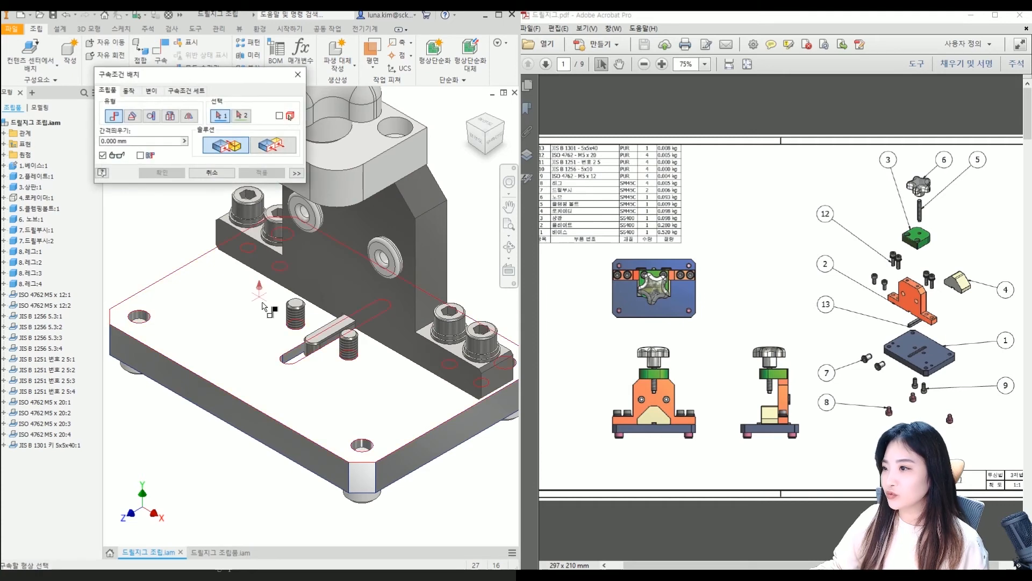
{"action": "scroll", "coordinate": [287, 329], "scroll_direction": "up", "scroll_amount": 3}
{"action": "left_click", "coordinate": [328, 371]}
{"action": "scroll", "coordinate": [289, 364], "scroll_direction": "down", "scroll_amount": 2}
{"action": "middle_click_drag", "start_coordinate": [304, 386], "coordinate": [271, 414], "text": "shift"}
{"action": "scroll", "coordinate": [275, 378], "scroll_direction": "up", "scroll_amount": 3}
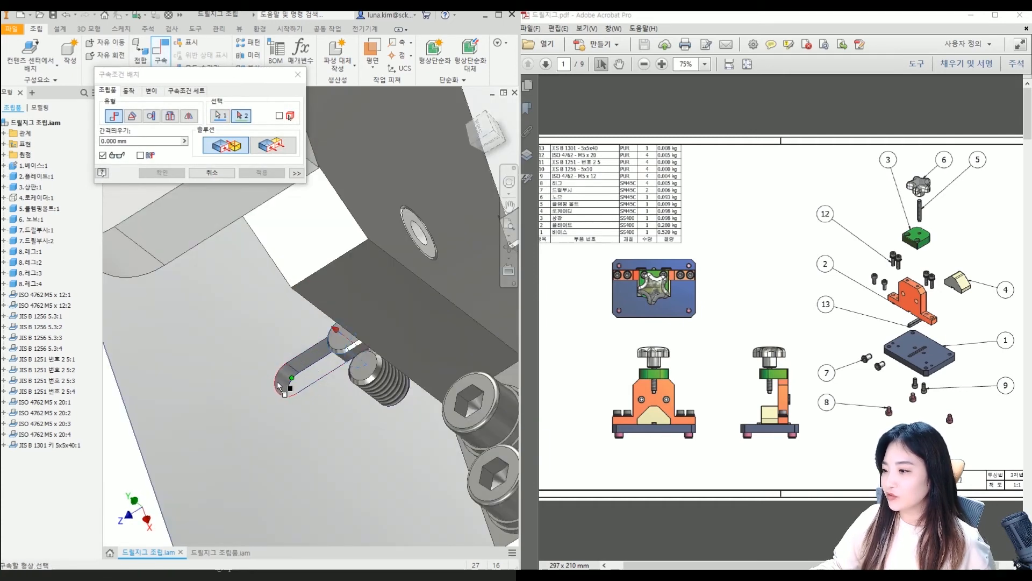
{"action": "left_click", "coordinate": [279, 386]}
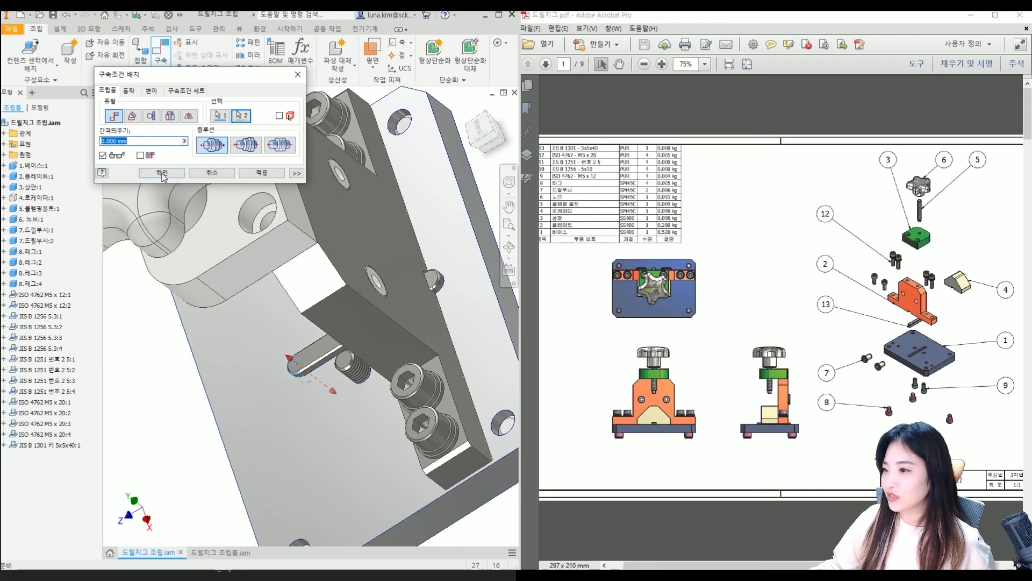
{"action": "left_click", "coordinate": [163, 177]}
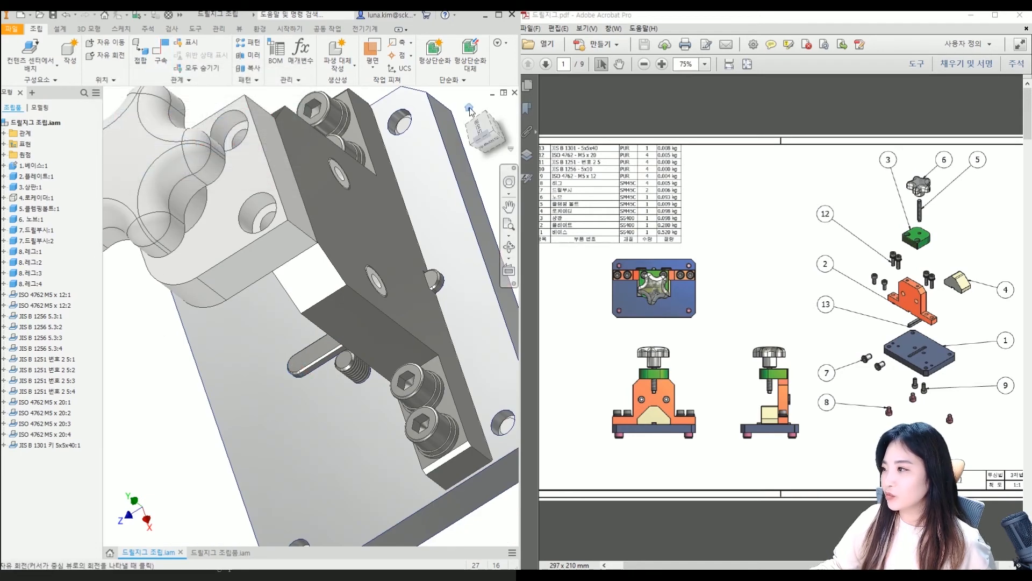
{"action": "left_click", "coordinate": [468, 108]}
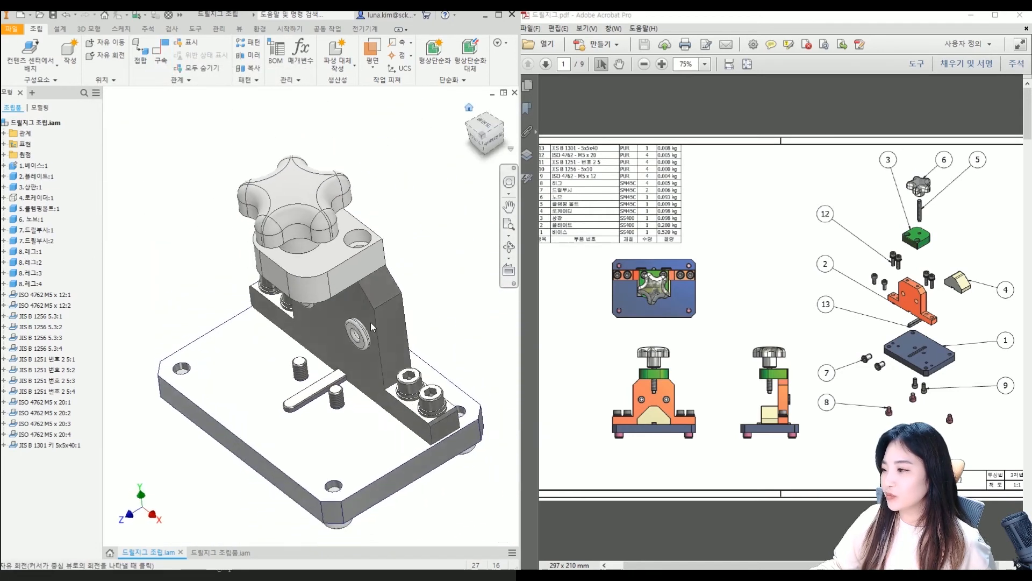
Step: Make the hidden locator part (4.로케이터) visible again
{"action": "right_click", "coordinate": [39, 198]}
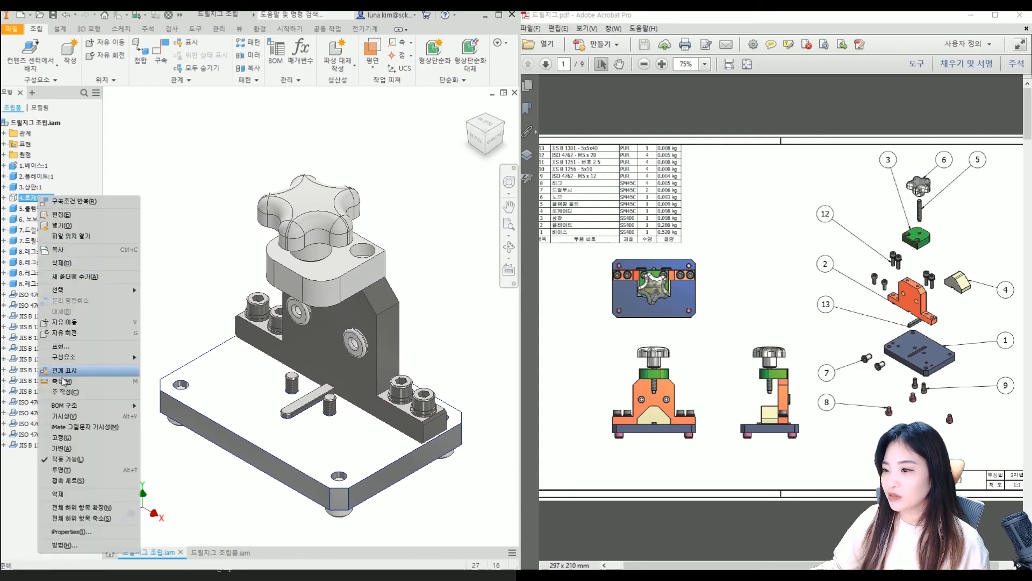
{"action": "left_click", "coordinate": [65, 416]}
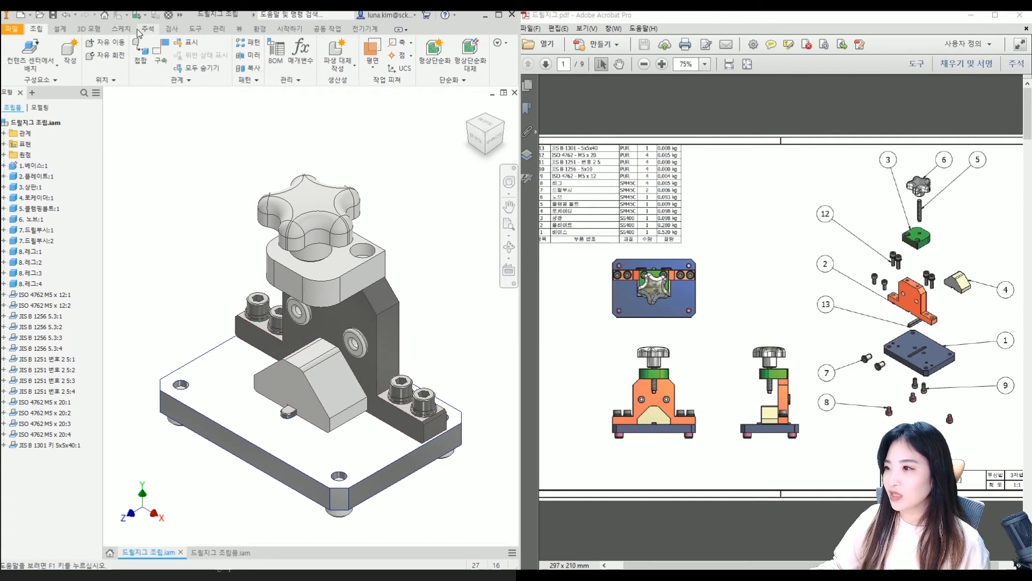
{"action": "left_click", "coordinate": [241, 31]}
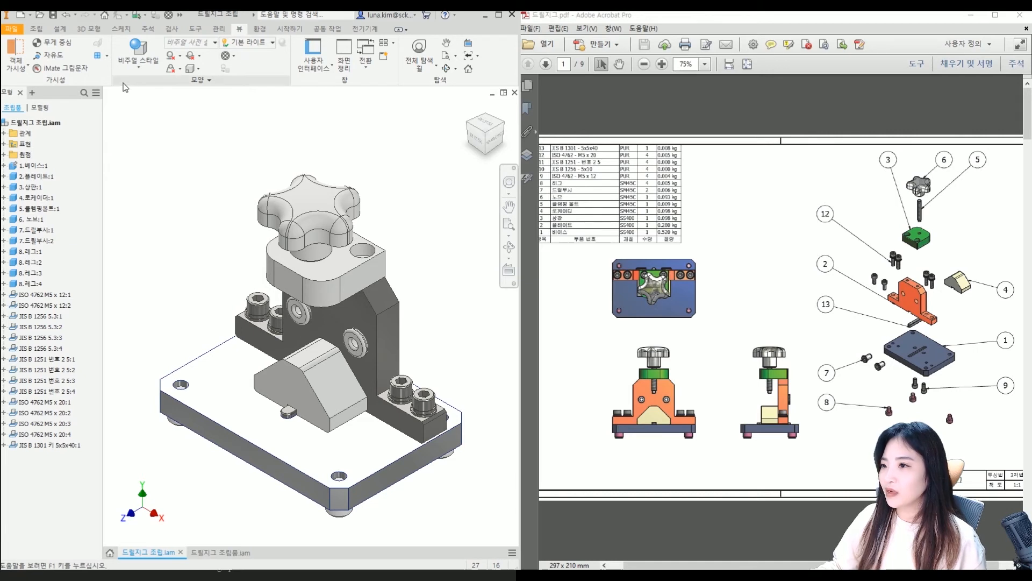
Step: Cut the assembly with a half section view parallel to the plate's side face, moved inward to the middle of the key
{"action": "left_click", "coordinate": [108, 56]}
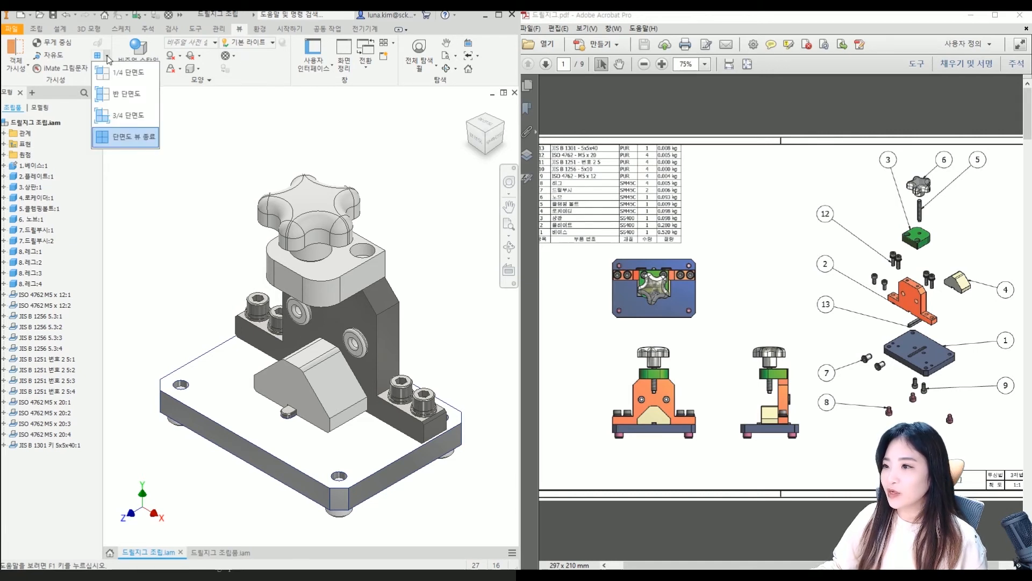
{"action": "left_click", "coordinate": [125, 95]}
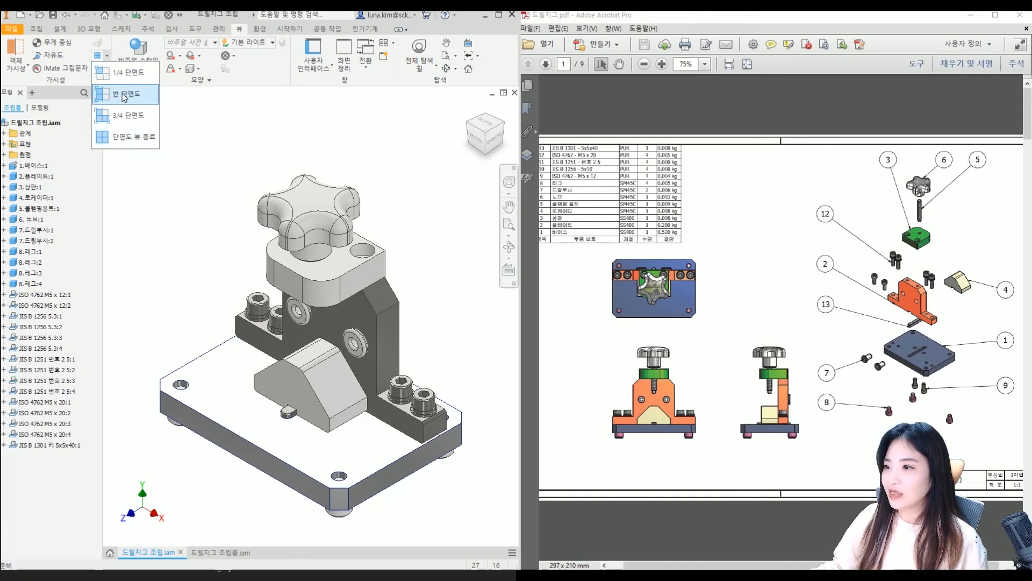
{"action": "left_click", "coordinate": [389, 384]}
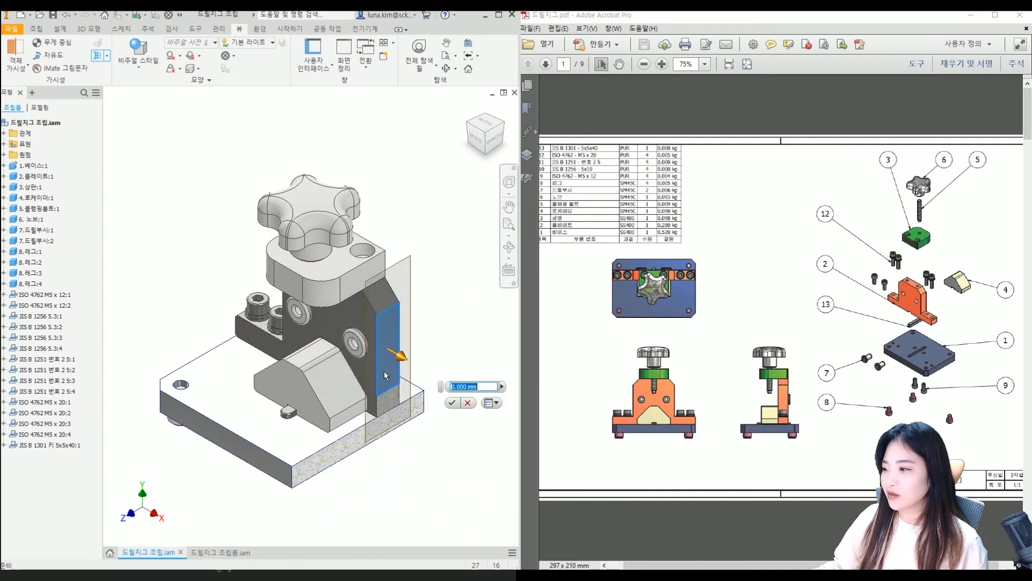
{"action": "left_click_drag", "start_coordinate": [403, 363], "coordinate": [351, 345]}
{"action": "left_click", "coordinate": [248, 283]}
Step: Examine how the key sits in the base's slot beneath the locator, restore the home view and end the section view
{"action": "middle_click_drag", "start_coordinate": [327, 443], "coordinate": [279, 397], "text": "shift"}
{"action": "scroll", "coordinate": [276, 408], "scroll_direction": "up", "scroll_amount": 5}
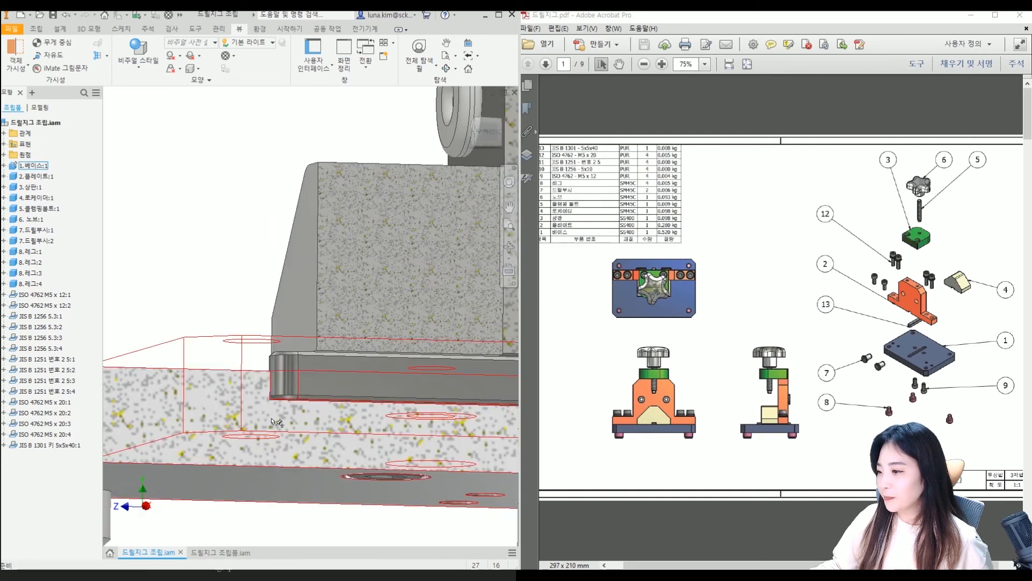
{"action": "scroll", "coordinate": [274, 432], "scroll_direction": "down", "scroll_amount": 5}
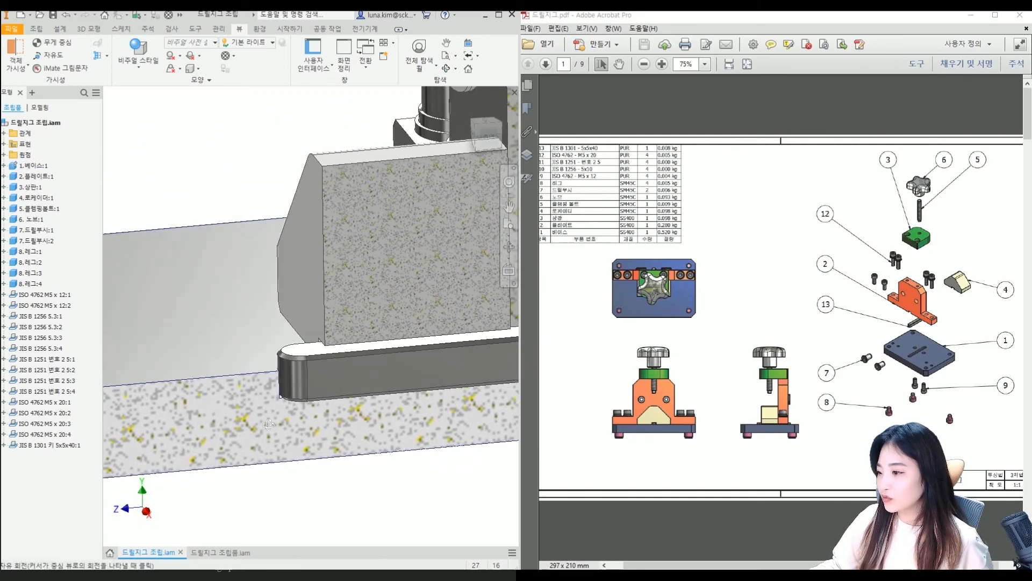
{"action": "left_click", "coordinate": [469, 107]}
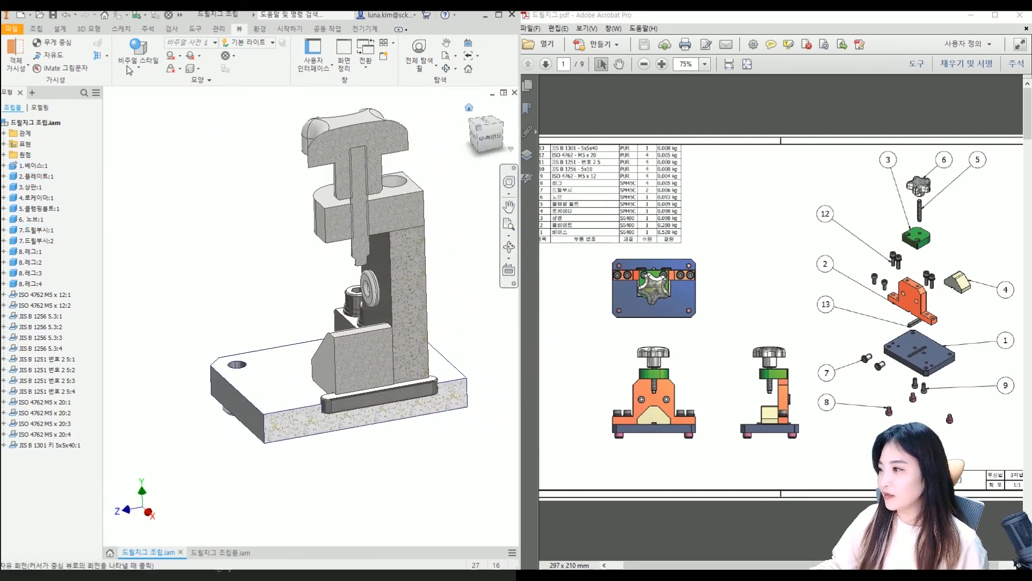
{"action": "left_click", "coordinate": [108, 56]}
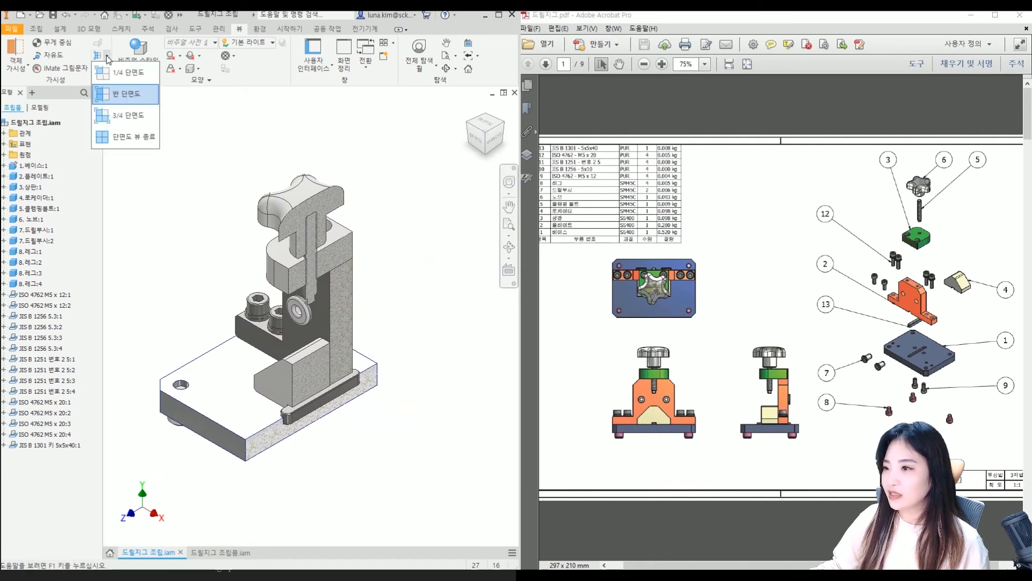
{"action": "left_click", "coordinate": [139, 139]}
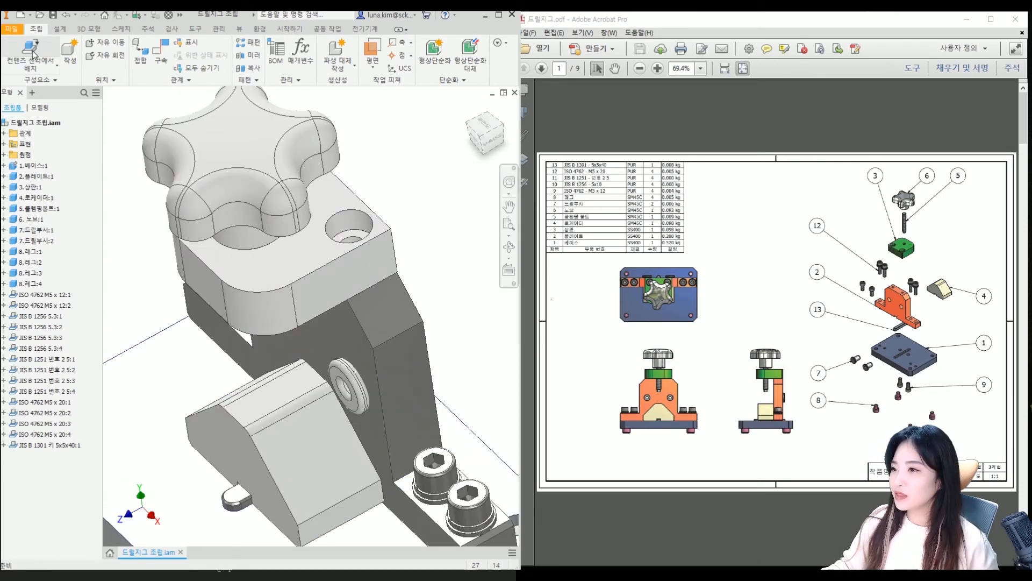
Step: Place ISO 4762 M5 x 8 screws from the Content Center in the two counterbored holes of the top plate (3.상판)
{"action": "left_click", "coordinate": [43, 52]}
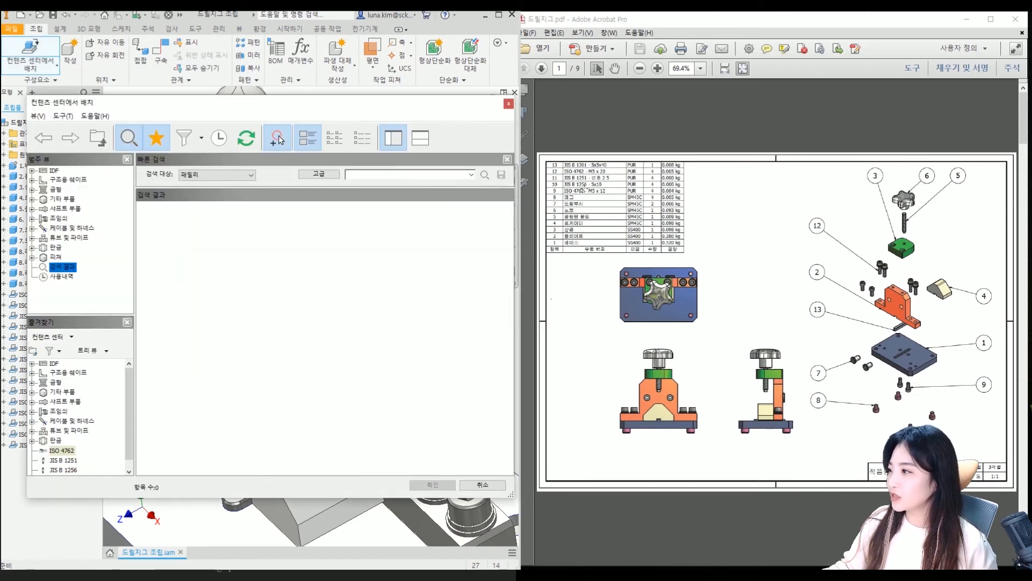
{"action": "scroll", "coordinate": [70, 430], "scroll_direction": "down", "scroll_amount": 1}
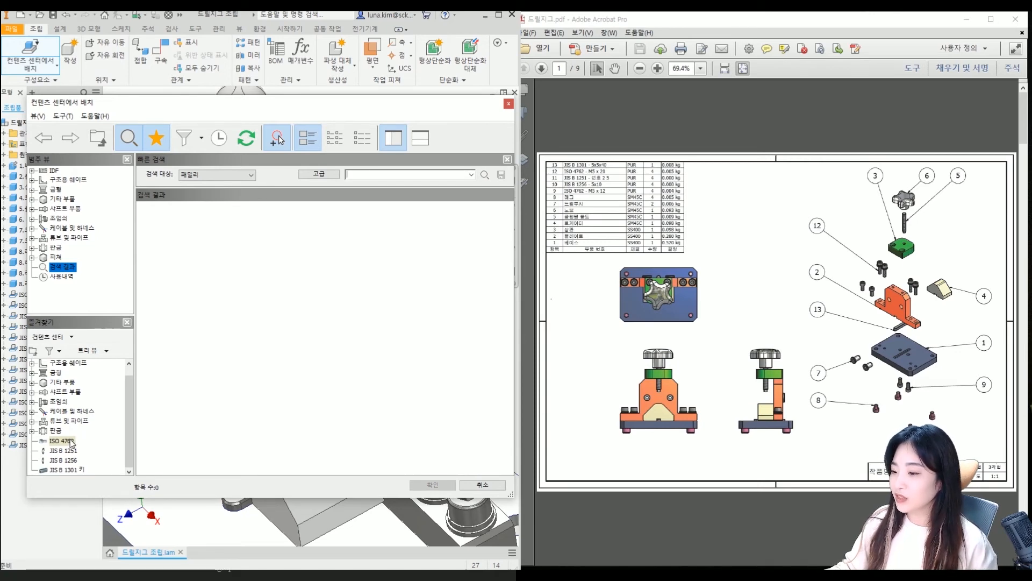
{"action": "double_click", "coordinate": [62, 441]}
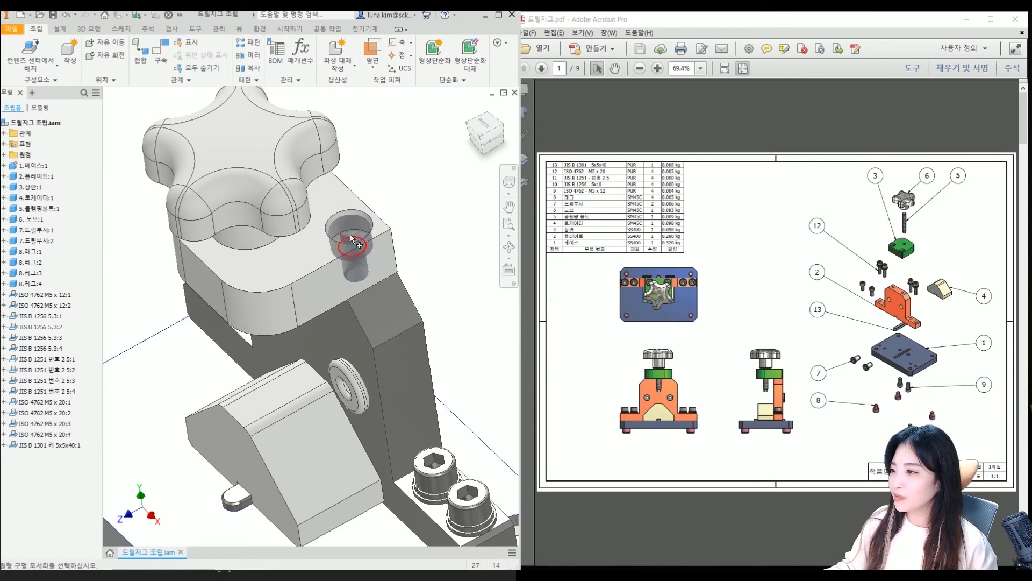
{"action": "middle_click_drag", "start_coordinate": [267, 204], "coordinate": [273, 232], "text": "shift"}
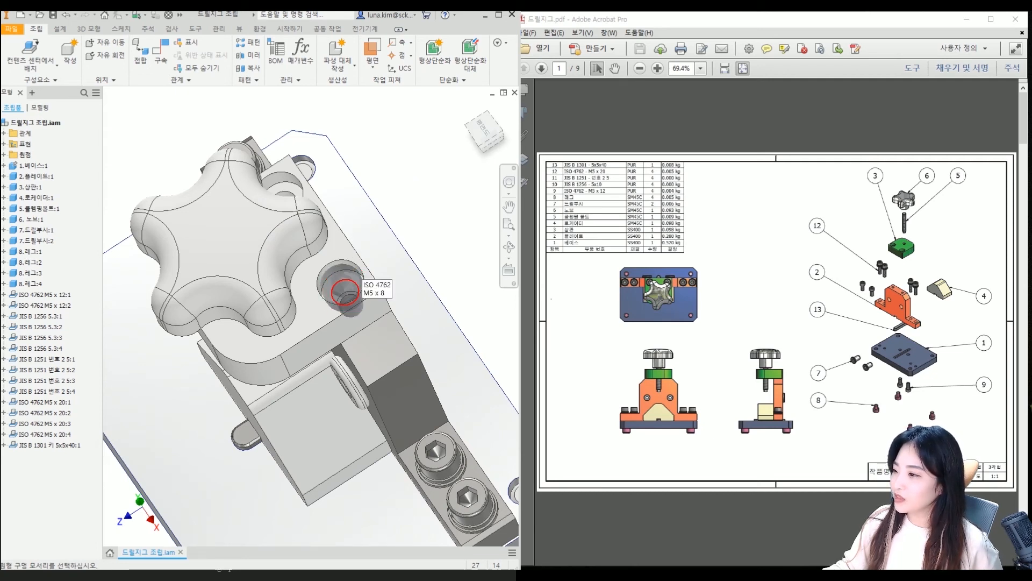
{"action": "left_click", "coordinate": [346, 285]}
{"action": "middle_click_drag", "start_coordinate": [288, 268], "coordinate": [290, 257], "text": "shift"}
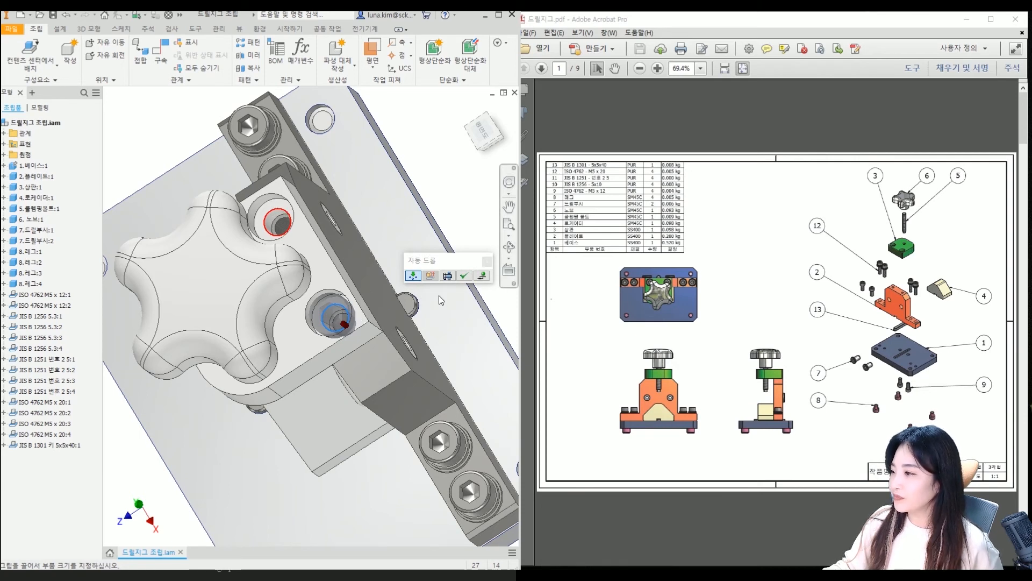
{"action": "left_click", "coordinate": [464, 276]}
{"action": "mouse_move", "coordinate": [247, 430]}
{"action": "middle_mouse_down", "text": "shift"}
{"action": "mouse_move", "coordinate": [265, 415]}
{"action": "mouse_move", "coordinate": [231, 427]}
{"action": "middle_mouse_up", "text": "shift"}
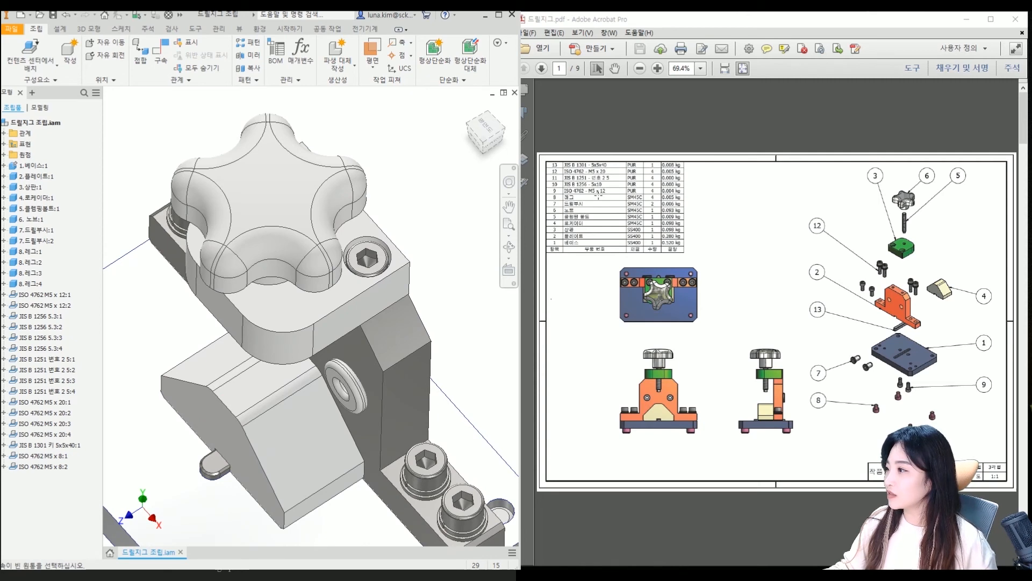
{"action": "key", "text": "Escape"}
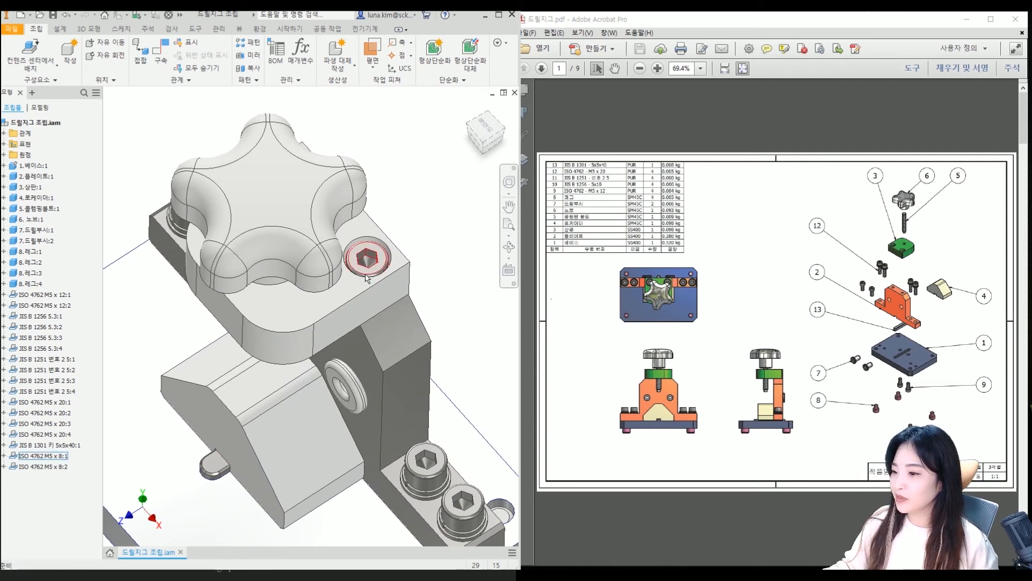
Step: Highlight the two ISO 4762 M5 x 8 screws in turn to identify their locations in the model
{"action": "left_click", "coordinate": [63, 456]}
{"action": "left_click", "coordinate": [58, 466]}
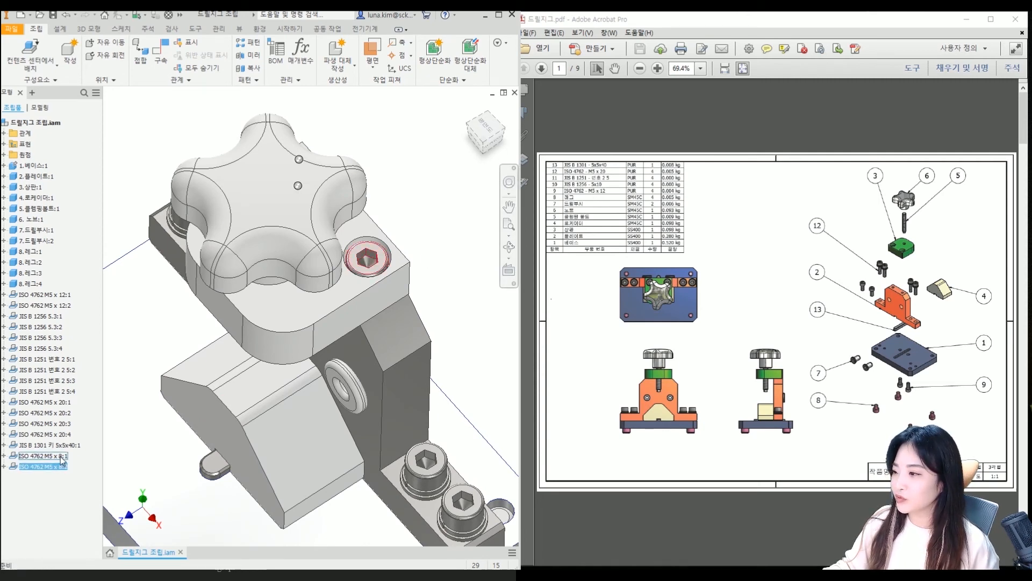
{"action": "left_click", "coordinate": [59, 457]}
{"action": "left_click", "coordinate": [67, 482]}
{"action": "left_click", "coordinate": [59, 456]}
{"action": "left_click", "coordinate": [52, 490]}
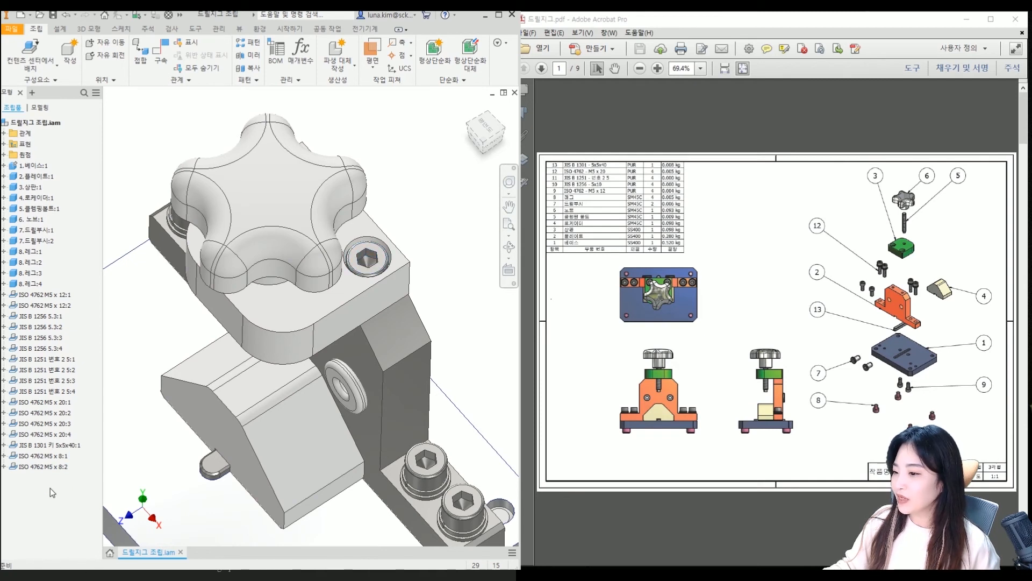
Step: Change the size of the ISO 4762 M5 x 8 screws to M5 with a 12 mm length, replacing all instances
{"action": "left_click", "coordinate": [59, 457]}
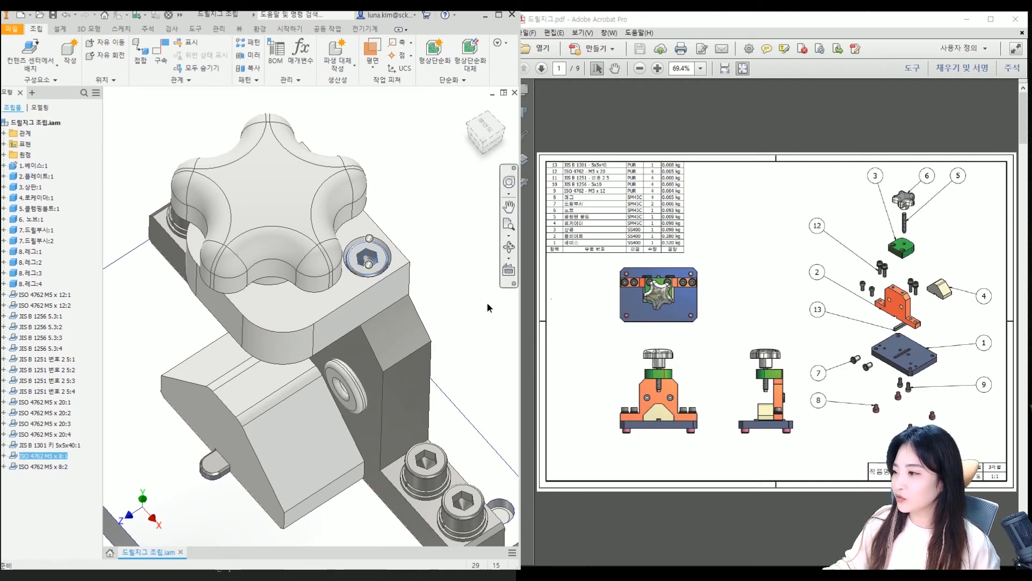
{"action": "right_click", "coordinate": [383, 255]}
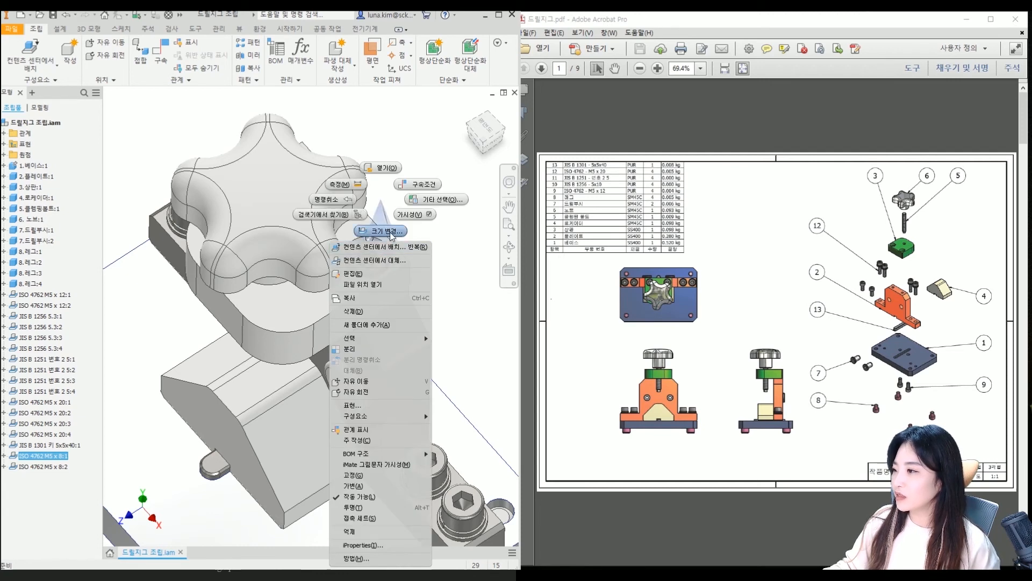
{"action": "left_click", "coordinate": [389, 232]}
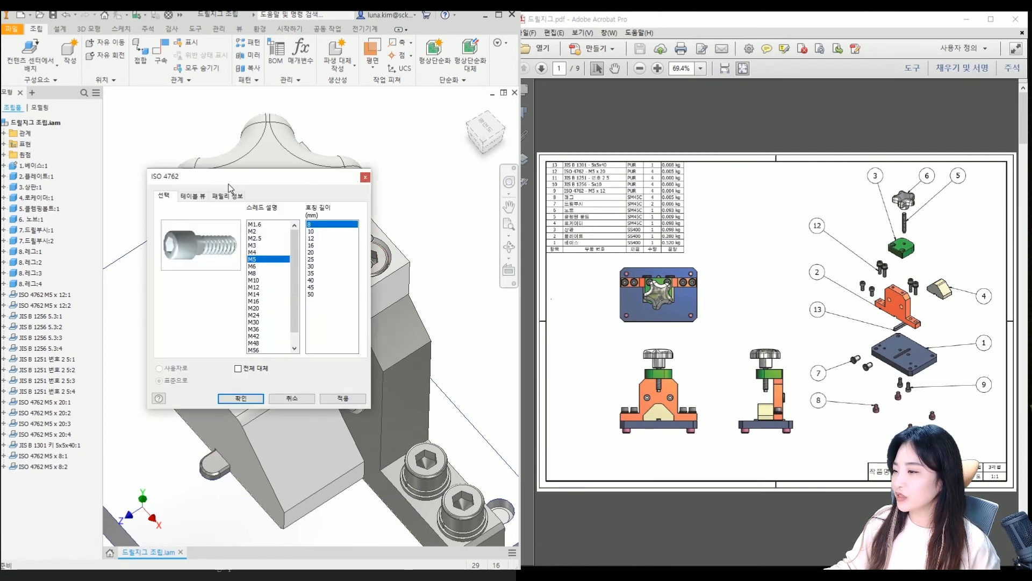
{"action": "left_click_drag", "start_coordinate": [231, 182], "coordinate": [250, 184]}
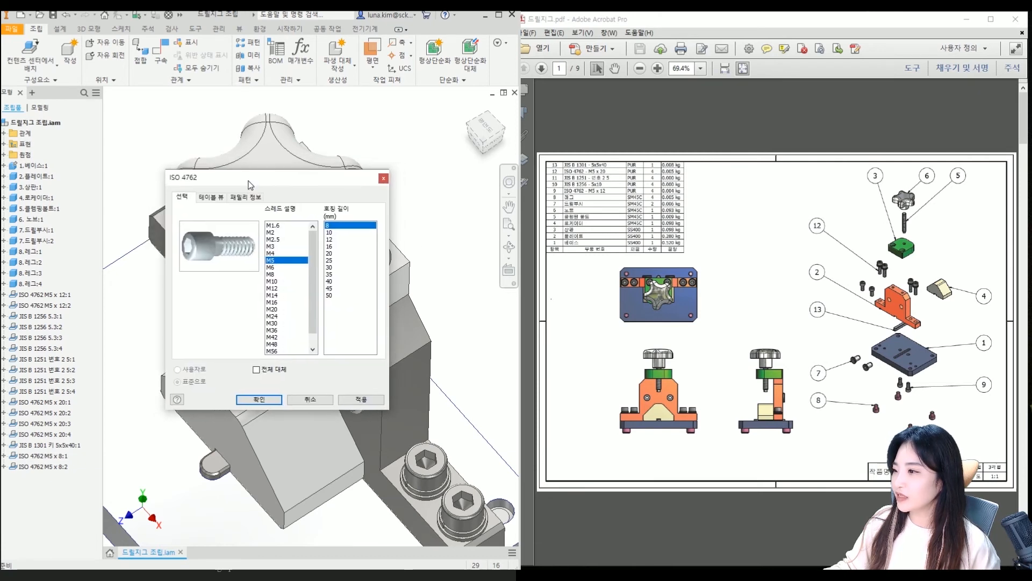
{"action": "left_click", "coordinate": [335, 239]}
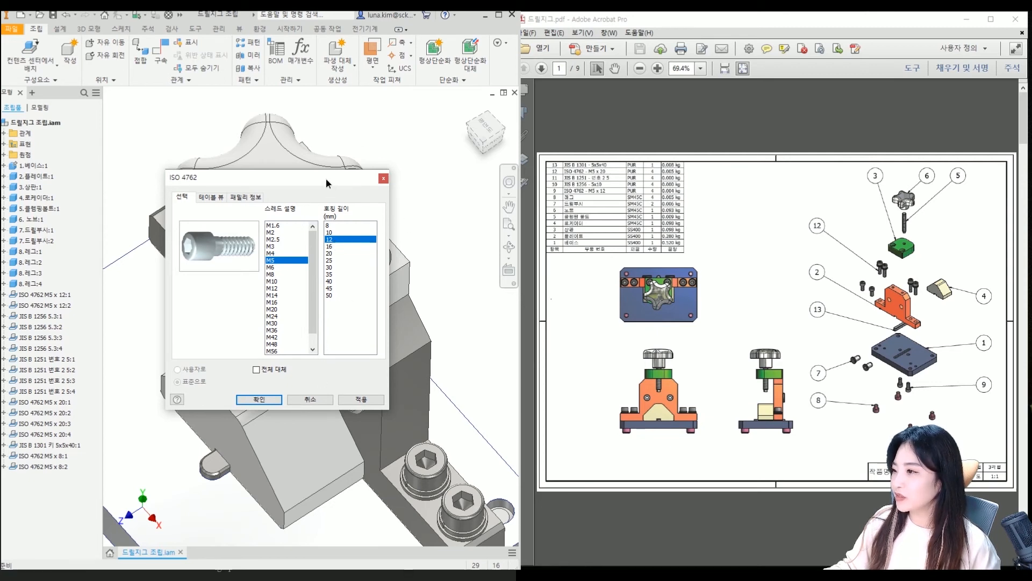
{"action": "left_click_drag", "start_coordinate": [327, 183], "coordinate": [256, 163]}
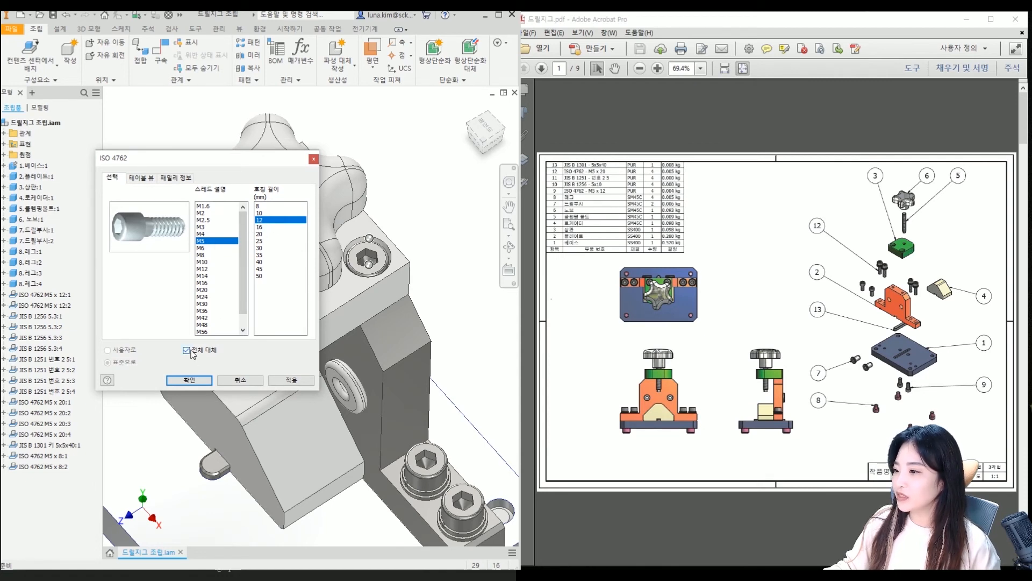
{"action": "left_click", "coordinate": [189, 380]}
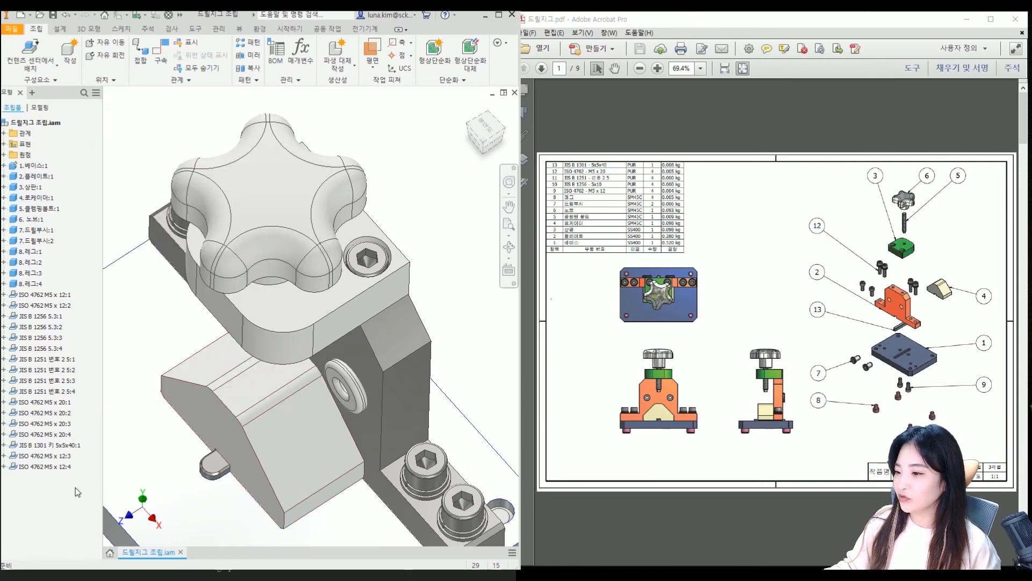
{"action": "left_click", "coordinate": [60, 465]}
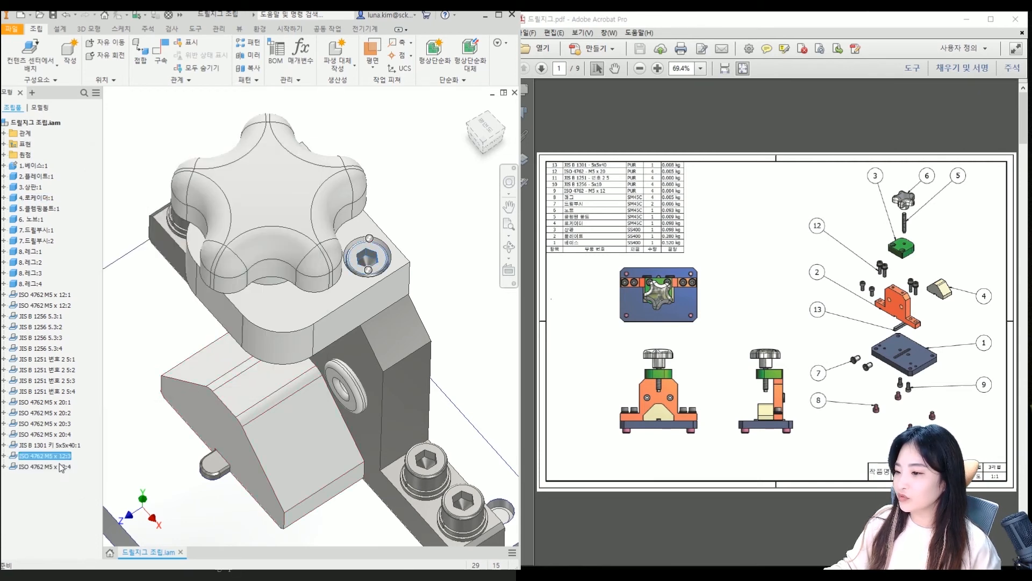
{"action": "left_click", "coordinate": [80, 493]}
{"action": "left_click", "coordinate": [471, 107]}
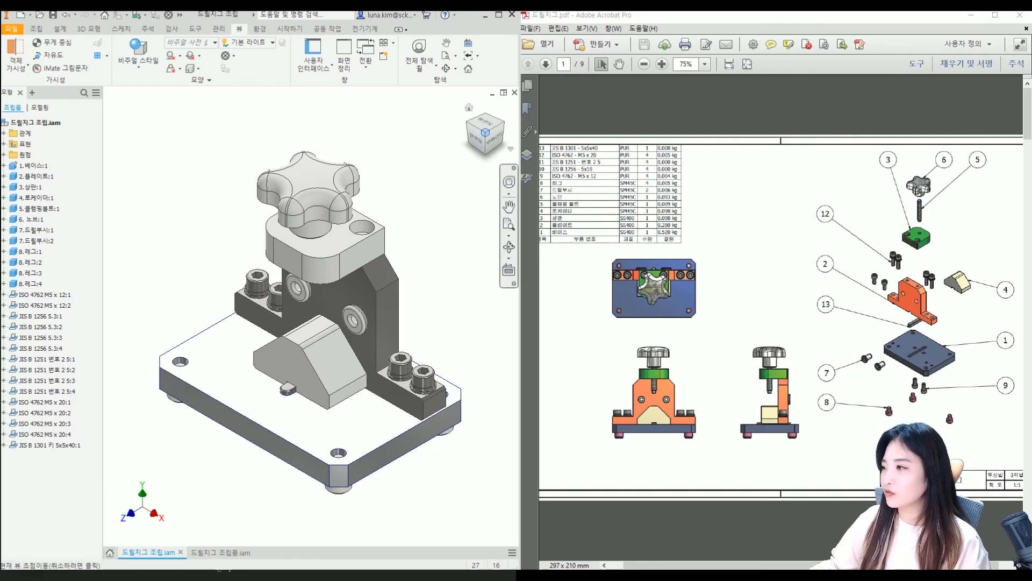
{"action": "scroll", "coordinate": [443, 215], "scroll_direction": "down", "scroll_amount": 5}
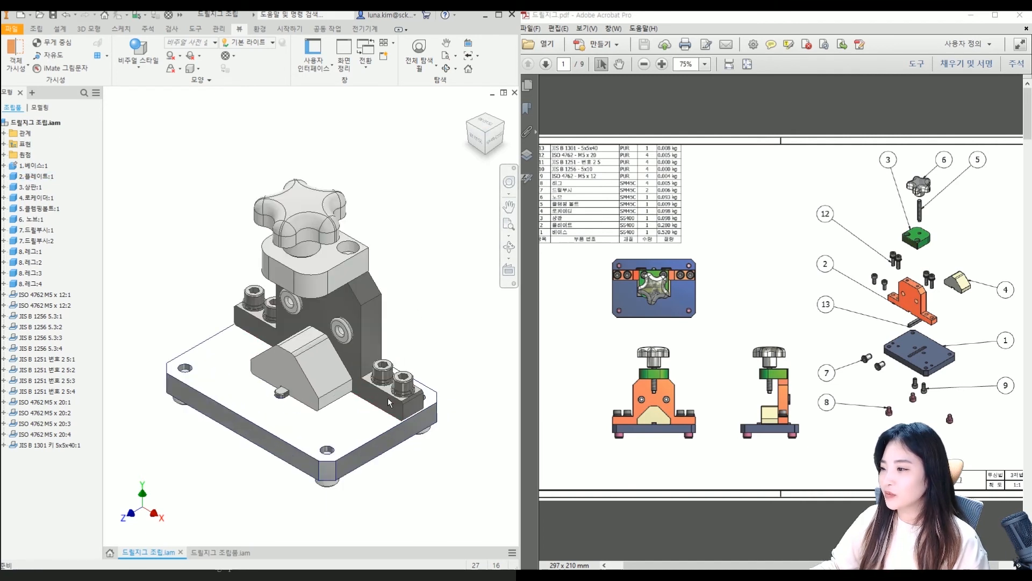
{"action": "scroll", "coordinate": [390, 398], "scroll_direction": "up", "scroll_amount": 3}
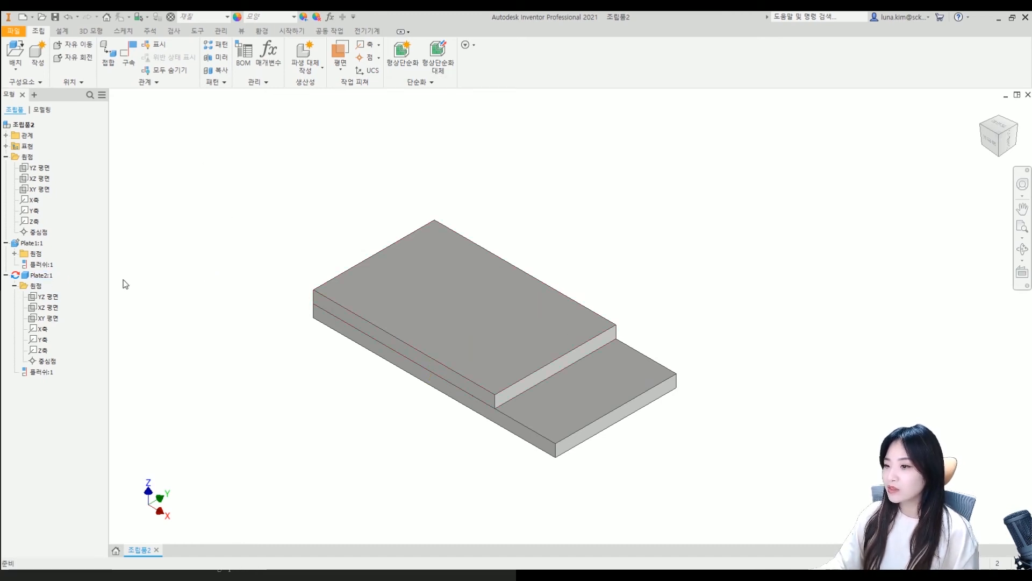
Step: Open Plate2 for in-place editing in the two-plate assembly and inspect the sketch under its 10 mm extrusion
{"action": "left_click", "coordinate": [45, 276]}
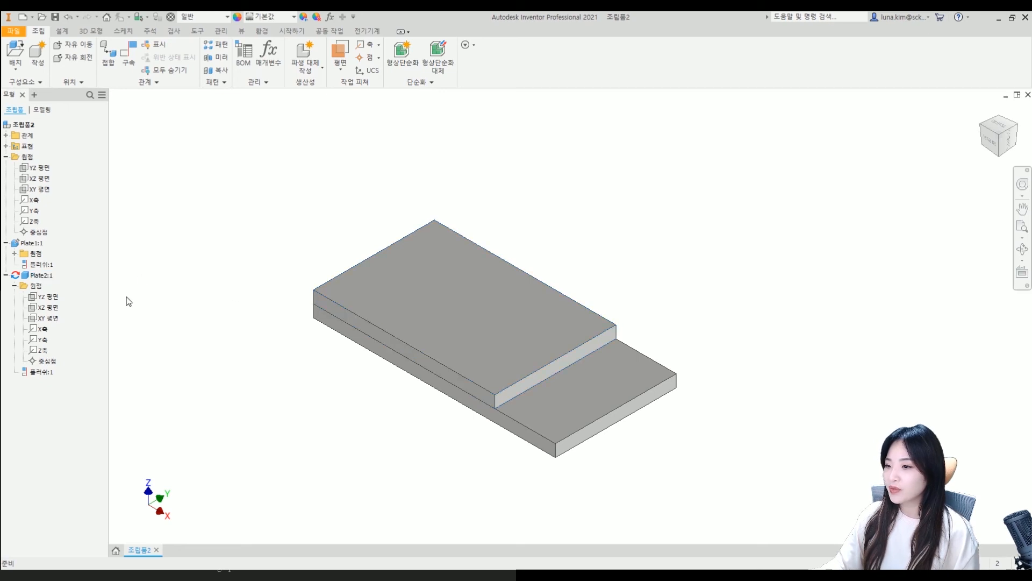
{"action": "left_click", "coordinate": [46, 276]}
{"action": "right_click", "coordinate": [46, 277]}
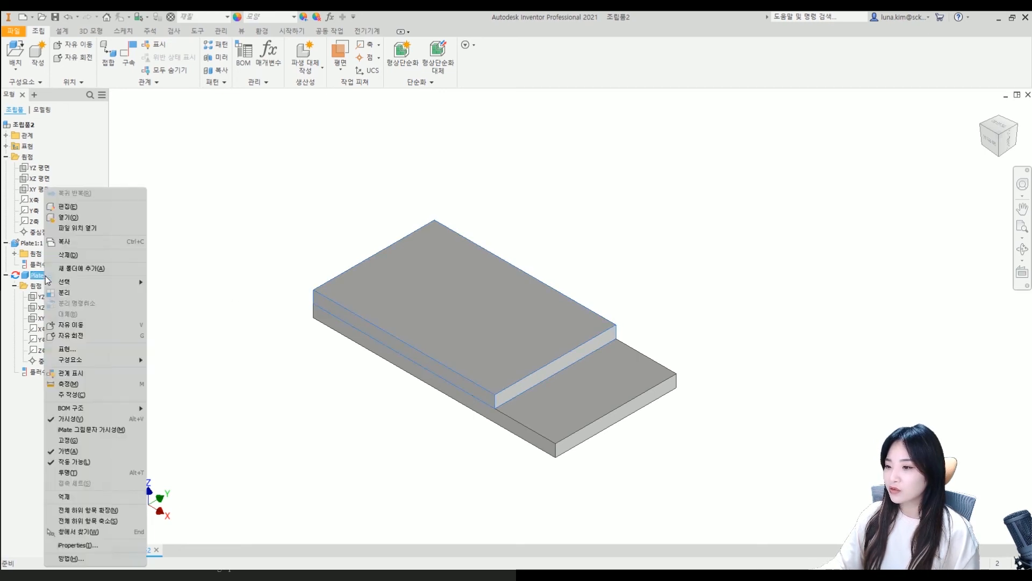
{"action": "left_click", "coordinate": [89, 209]}
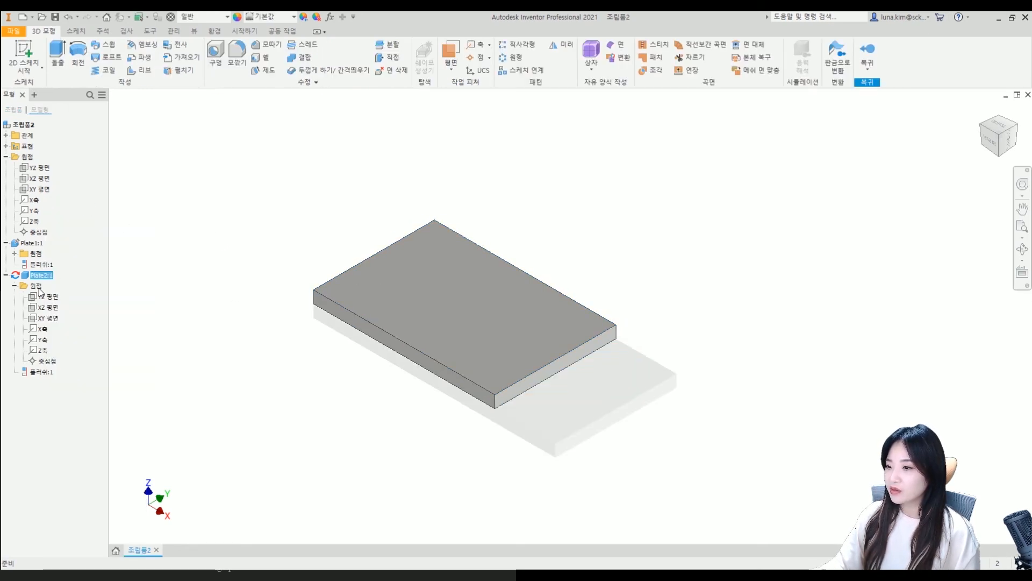
{"action": "left_click", "coordinate": [15, 414]}
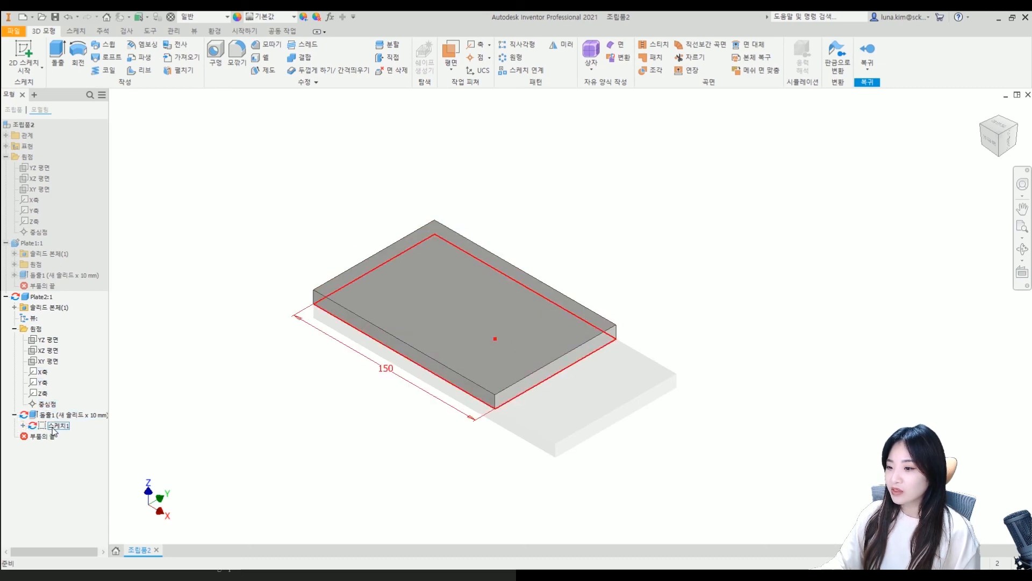
{"action": "left_click", "coordinate": [15, 416]}
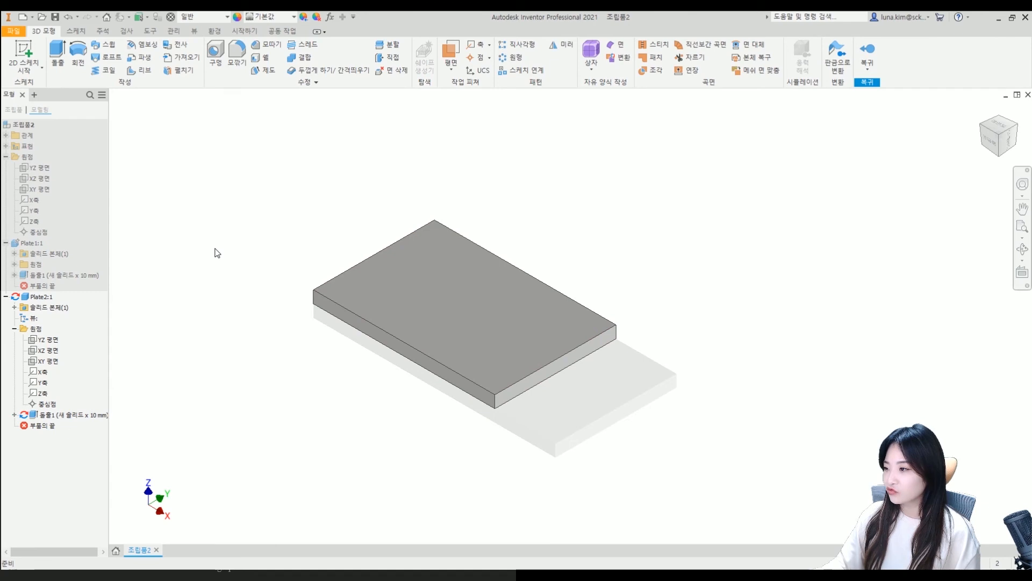
Step: Sketch on the top face of Plate2 and project the circular hole edge of Plate1 into it, finishing the sketch
{"action": "left_click", "coordinate": [23, 60]}
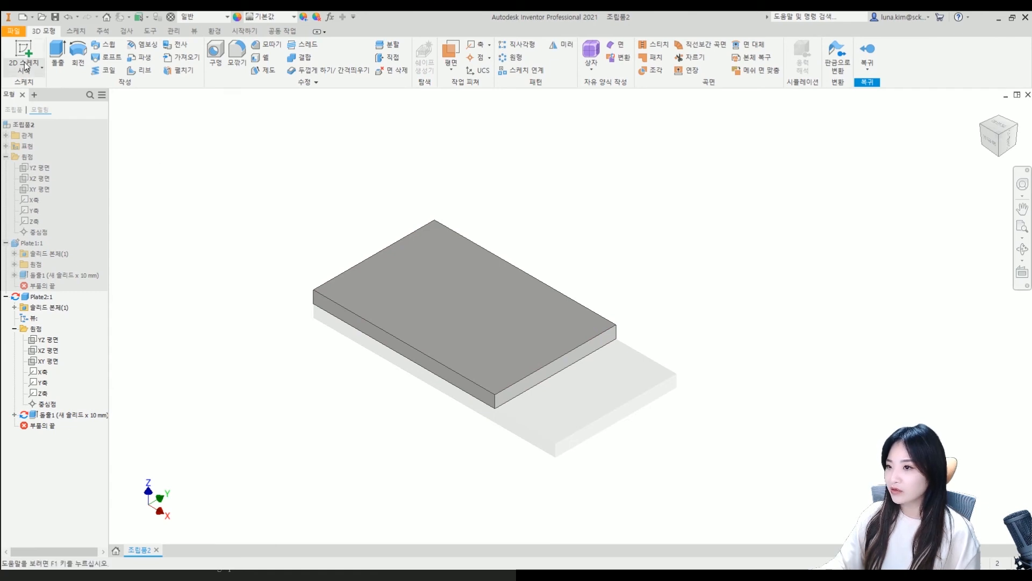
{"action": "left_click", "coordinate": [478, 305]}
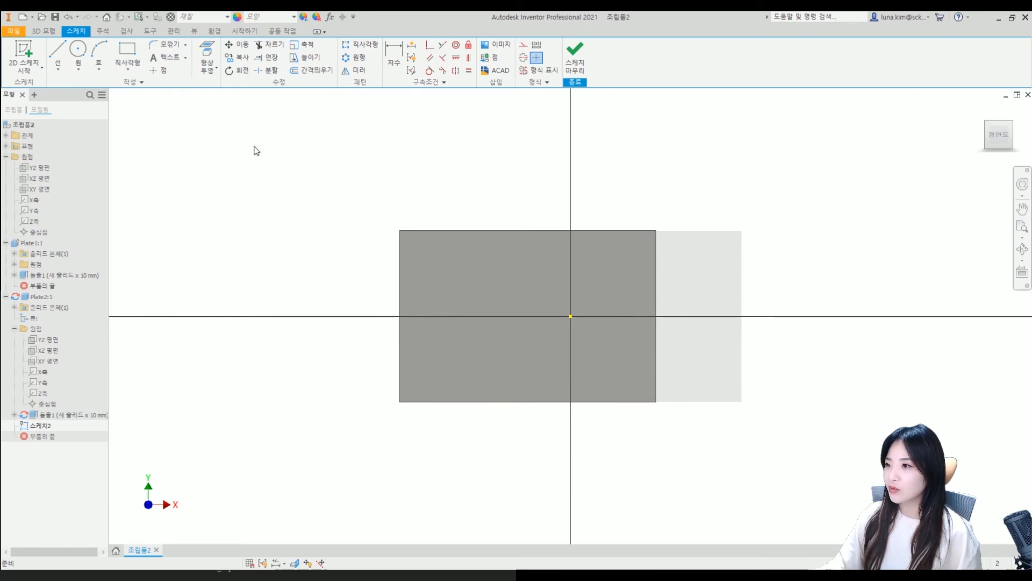
{"action": "left_click", "coordinate": [207, 55]}
{"action": "middle_click_drag", "start_coordinate": [547, 512], "coordinate": [536, 366], "text": "shift"}
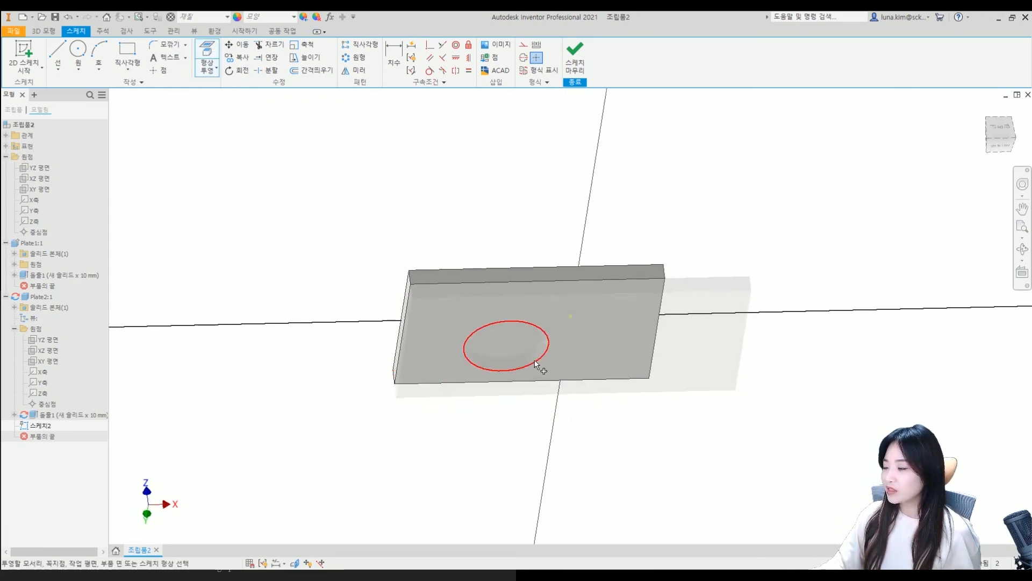
{"action": "left_click", "coordinate": [535, 364]}
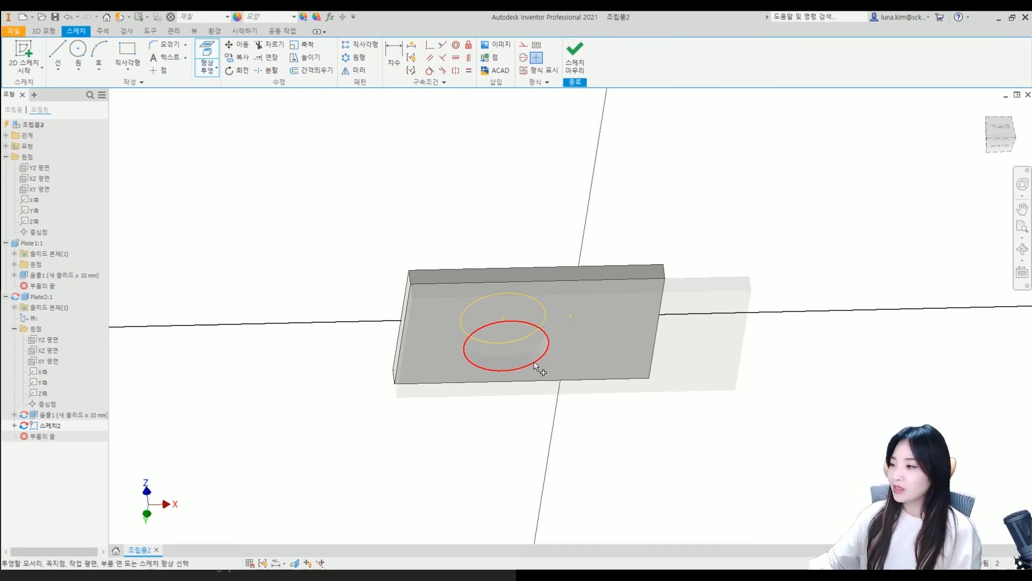
{"action": "mouse_move", "coordinate": [534, 401]}
{"action": "middle_mouse_down", "text": "shift"}
{"action": "mouse_move", "coordinate": [493, 309]}
{"action": "mouse_move", "coordinate": [541, 443]}
{"action": "mouse_move", "coordinate": [518, 403]}
{"action": "middle_mouse_up", "text": "shift"}
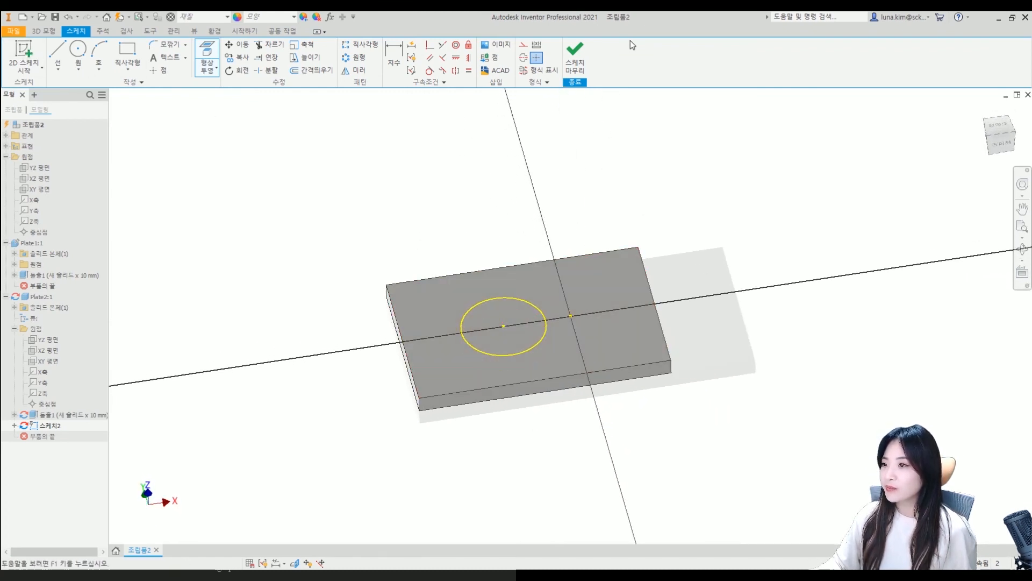
{"action": "left_click", "coordinate": [575, 54]}
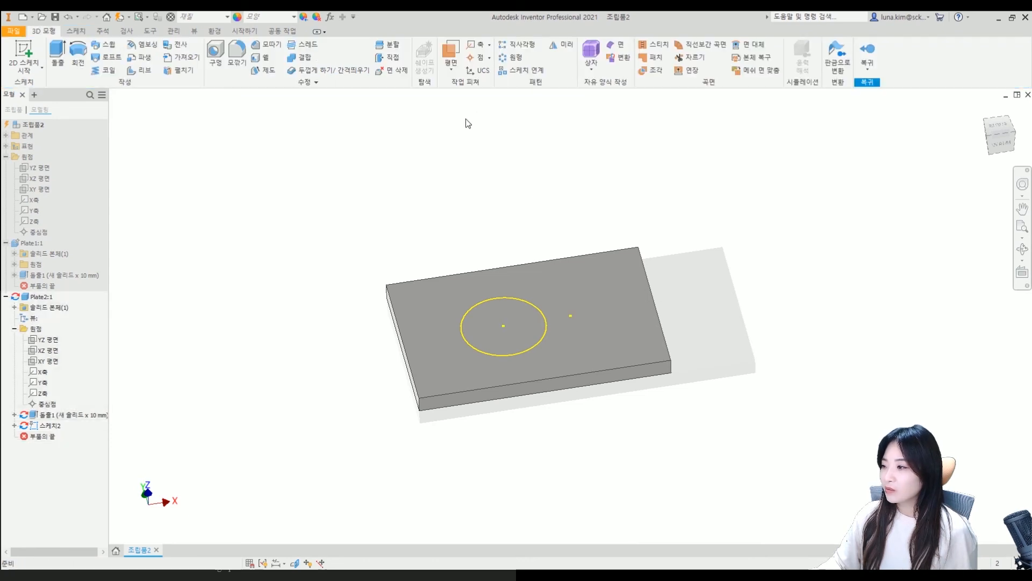
Step: Extrude the projected circle as a downward cut through all of Plate2 and return to the assembly
{"action": "left_click", "coordinate": [57, 54]}
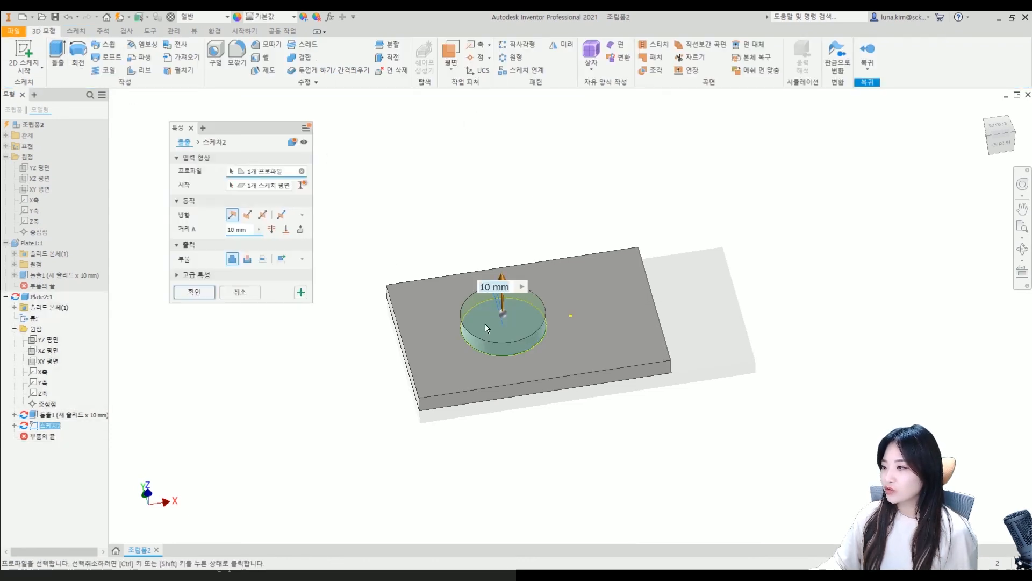
{"action": "left_click", "coordinate": [247, 258]}
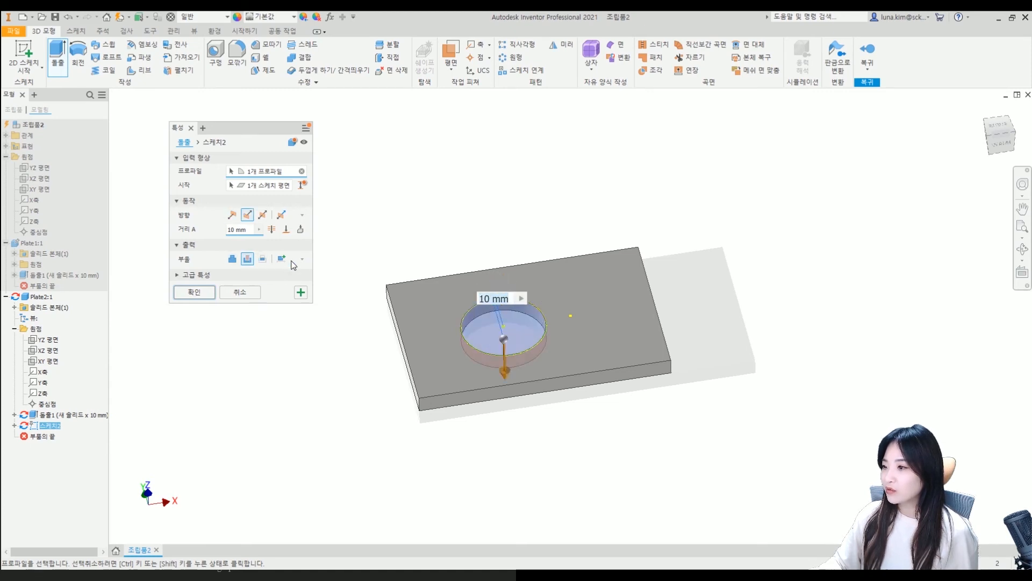
{"action": "left_click", "coordinate": [272, 229]}
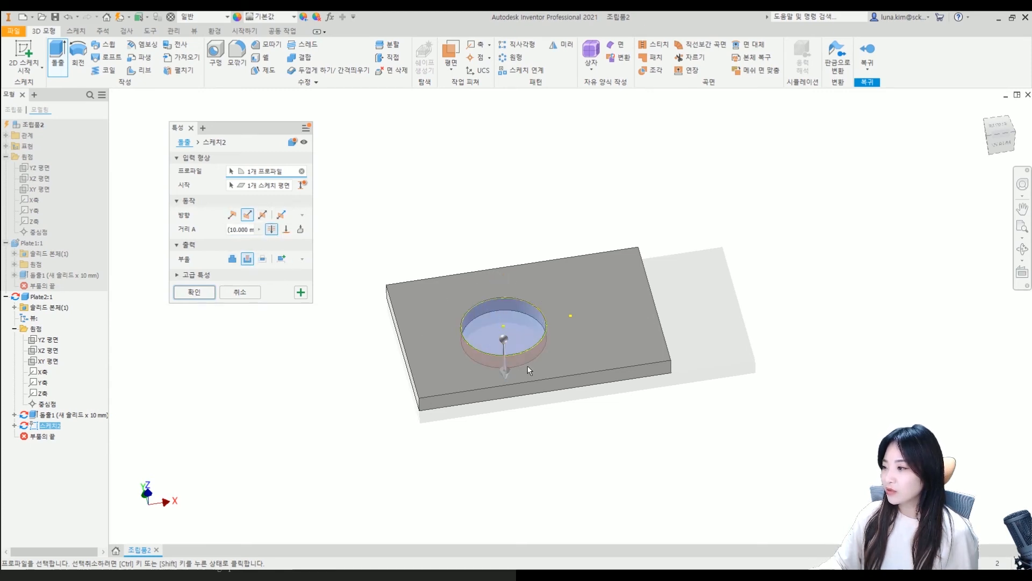
{"action": "middle_click_drag", "start_coordinate": [595, 429], "coordinate": [537, 399], "text": "shift"}
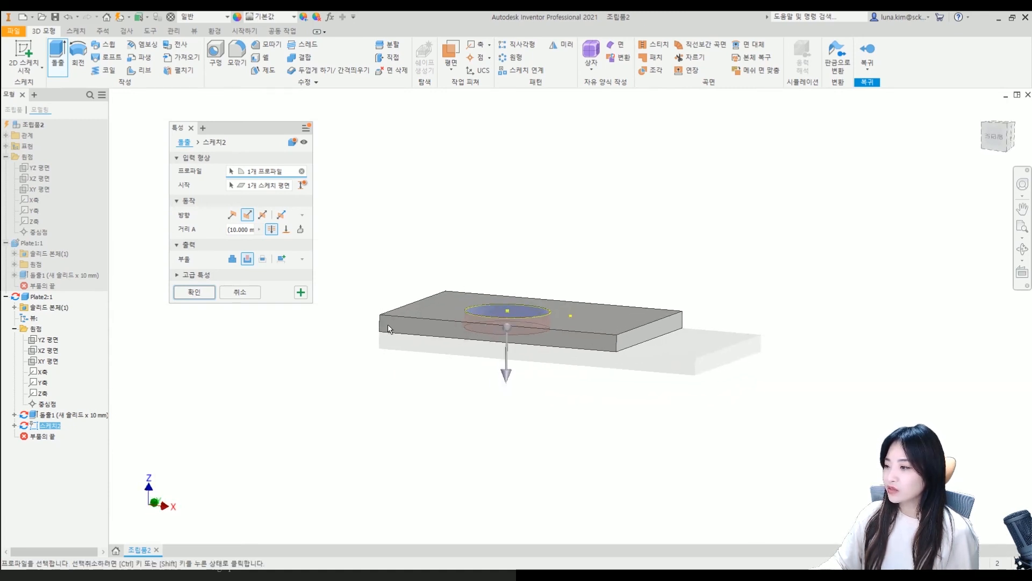
{"action": "middle_click_drag", "start_coordinate": [558, 426], "coordinate": [580, 323], "text": "shift"}
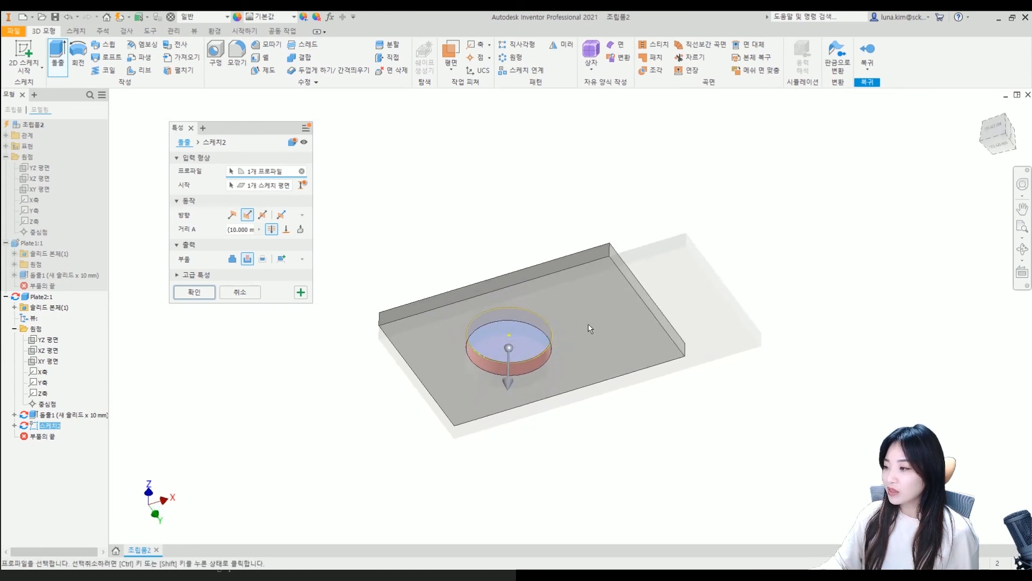
{"action": "middle_click_drag", "start_coordinate": [686, 292], "coordinate": [431, 293], "text": "shift"}
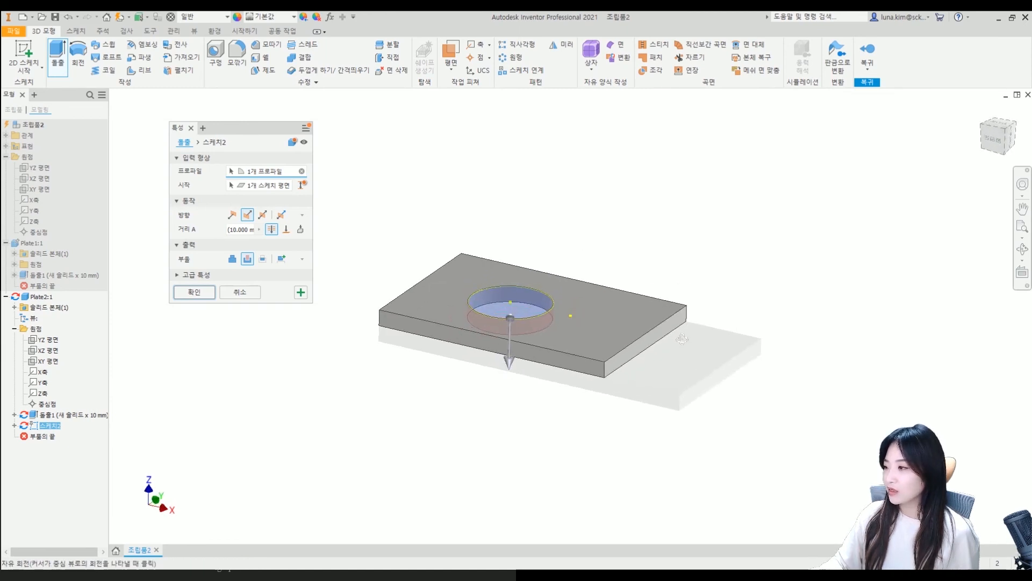
{"action": "left_click", "coordinate": [194, 292]}
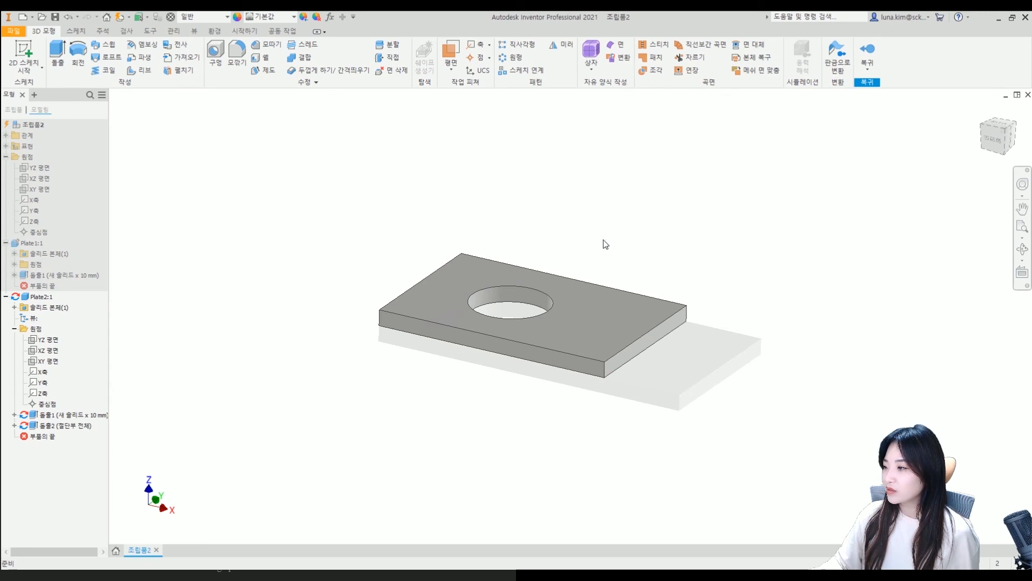
{"action": "left_click", "coordinate": [867, 54]}
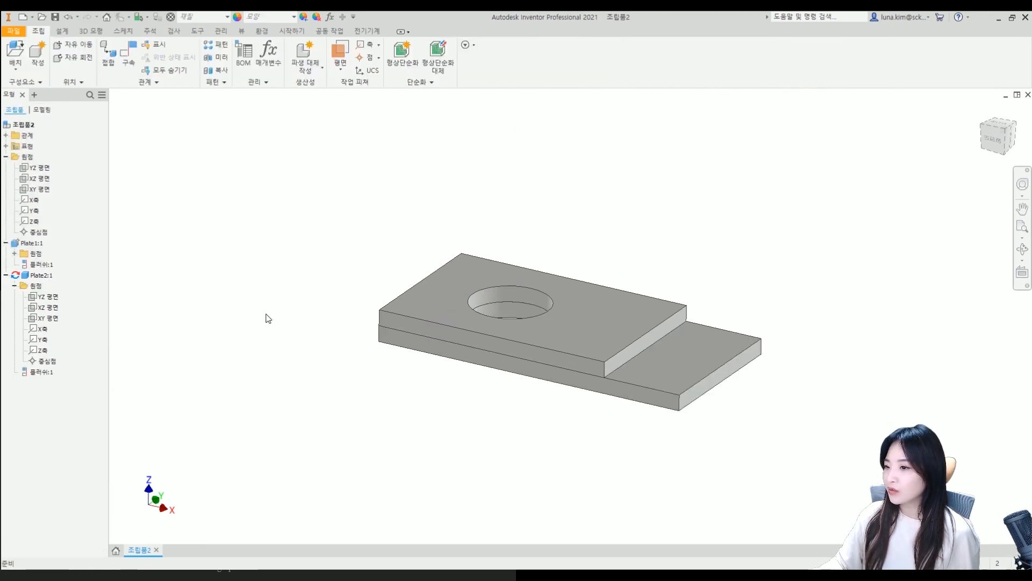
{"action": "middle_click_drag", "start_coordinate": [431, 351], "coordinate": [418, 362], "text": "shift"}
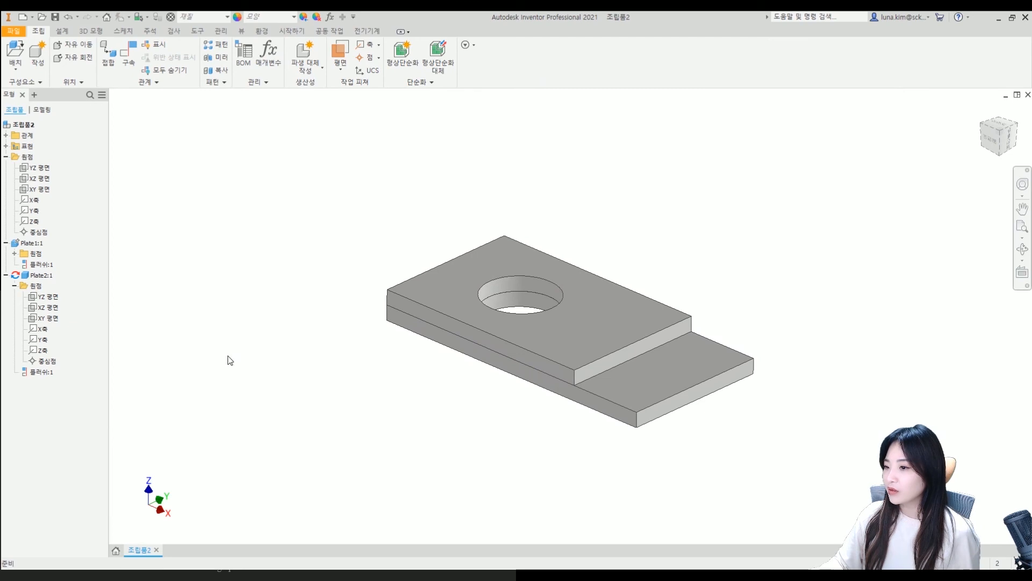
Step: Reopen Plate2 for in-place editing and highlight its base extrusion, base sketch and through-all cut to examine their adaptive links
{"action": "right_click", "coordinate": [37, 277]}
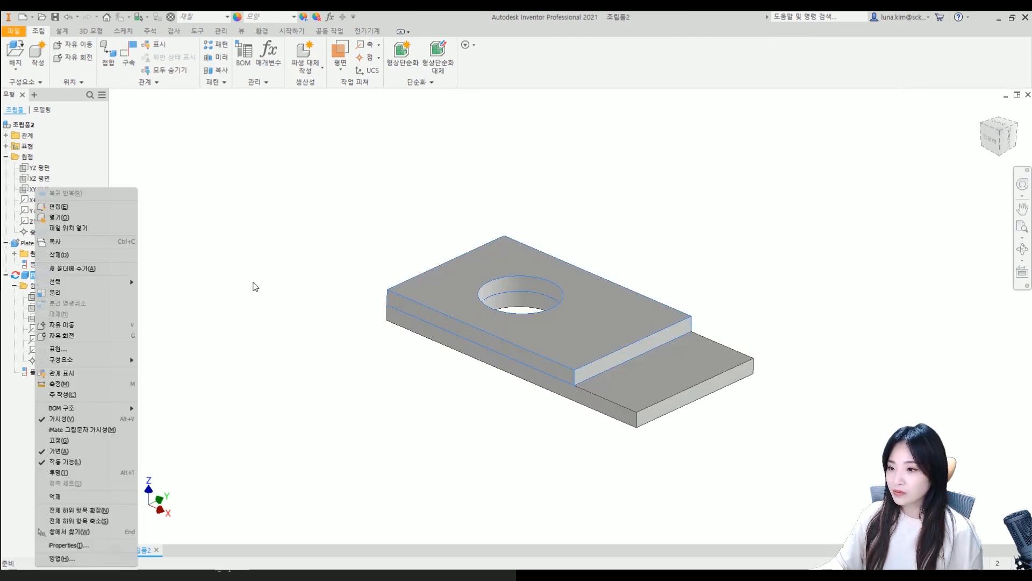
{"action": "left_click", "coordinate": [253, 286]}
{"action": "double_click", "coordinate": [51, 274]}
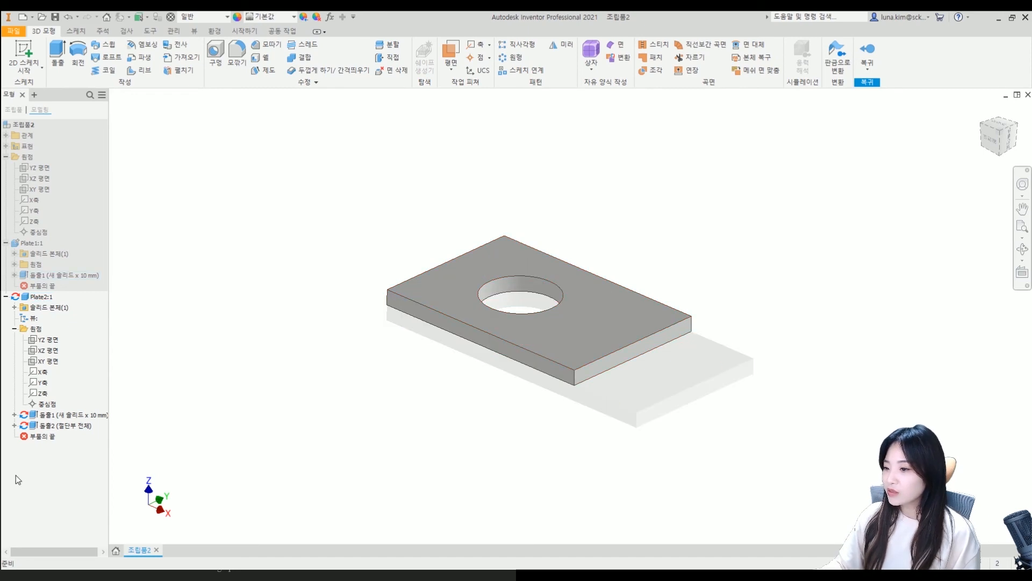
{"action": "left_click", "coordinate": [64, 425]}
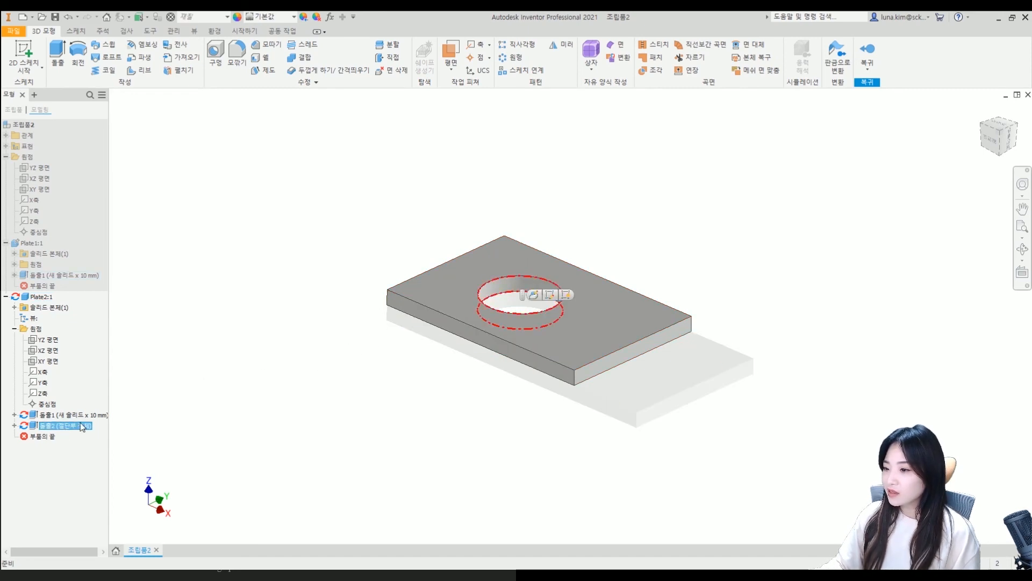
{"action": "left_click", "coordinate": [74, 417]}
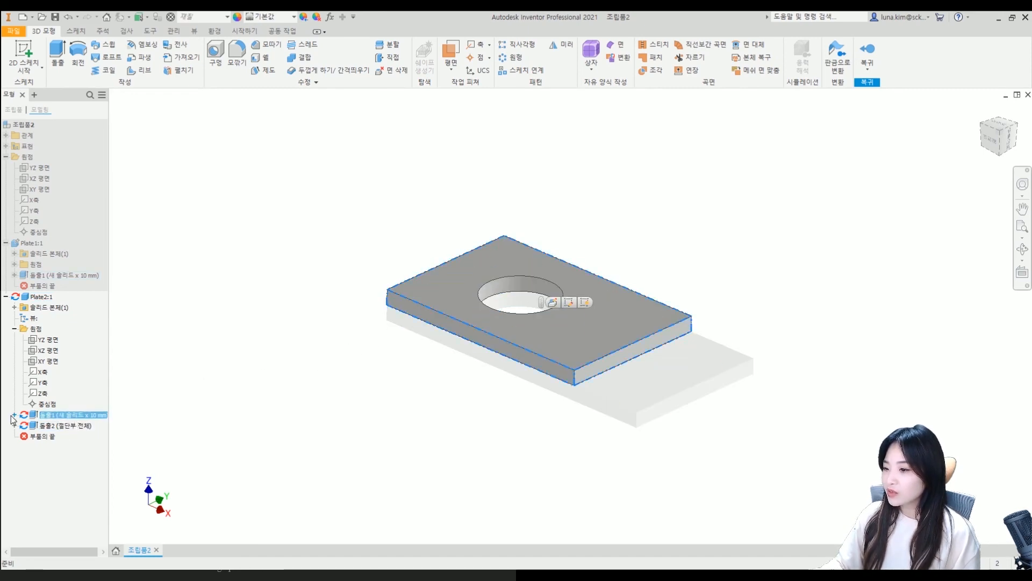
{"action": "left_click", "coordinate": [14, 415]}
{"action": "left_click", "coordinate": [56, 426]}
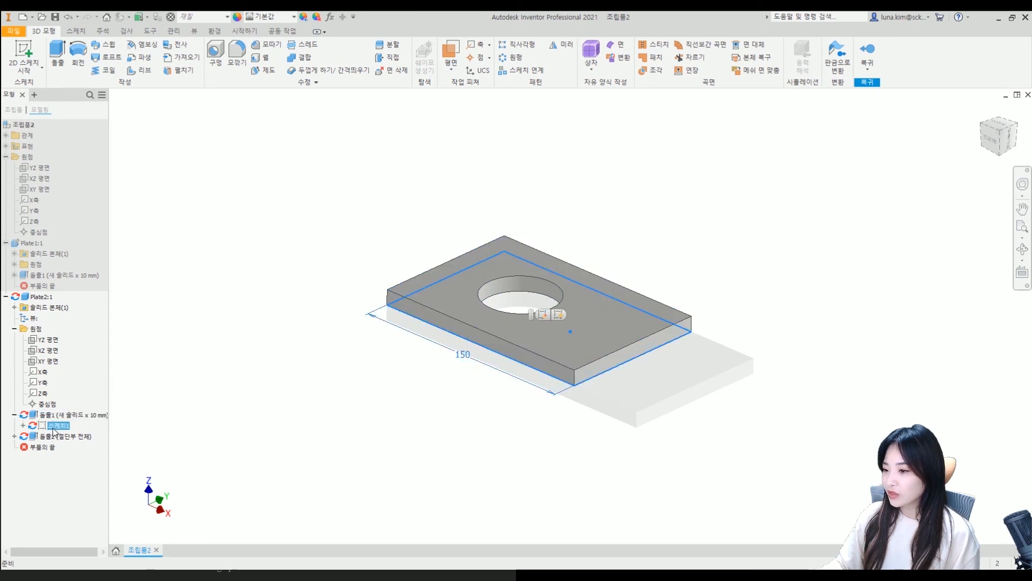
{"action": "left_click", "coordinate": [52, 438]}
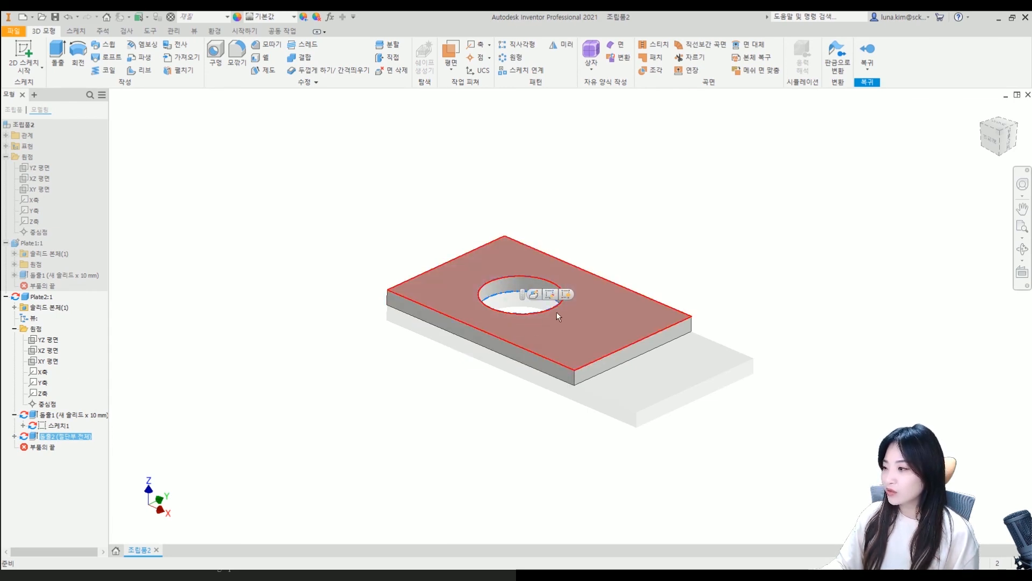
{"action": "middle_click_drag", "start_coordinate": [477, 312], "coordinate": [466, 343]}
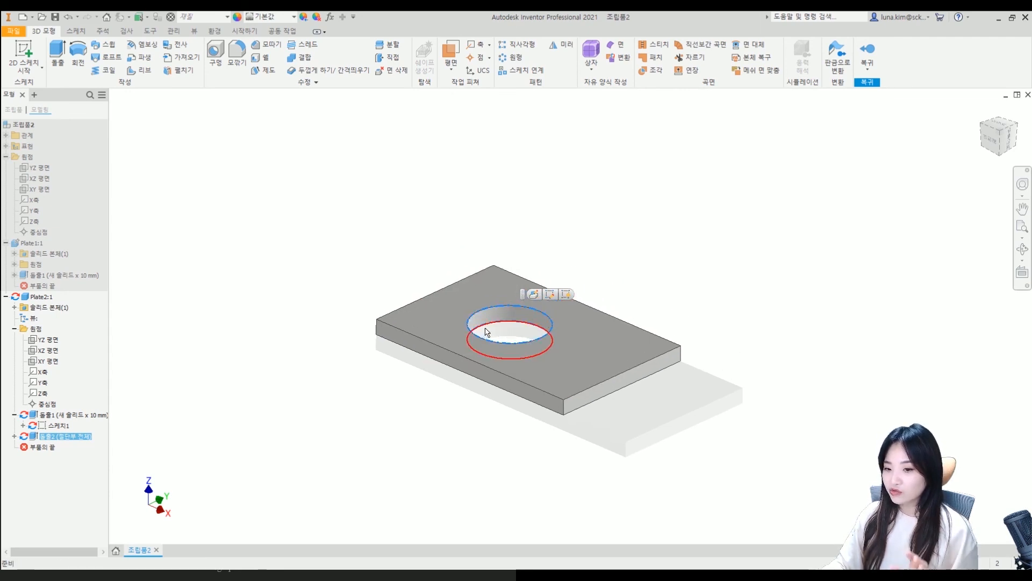
{"action": "left_click", "coordinate": [255, 258]}
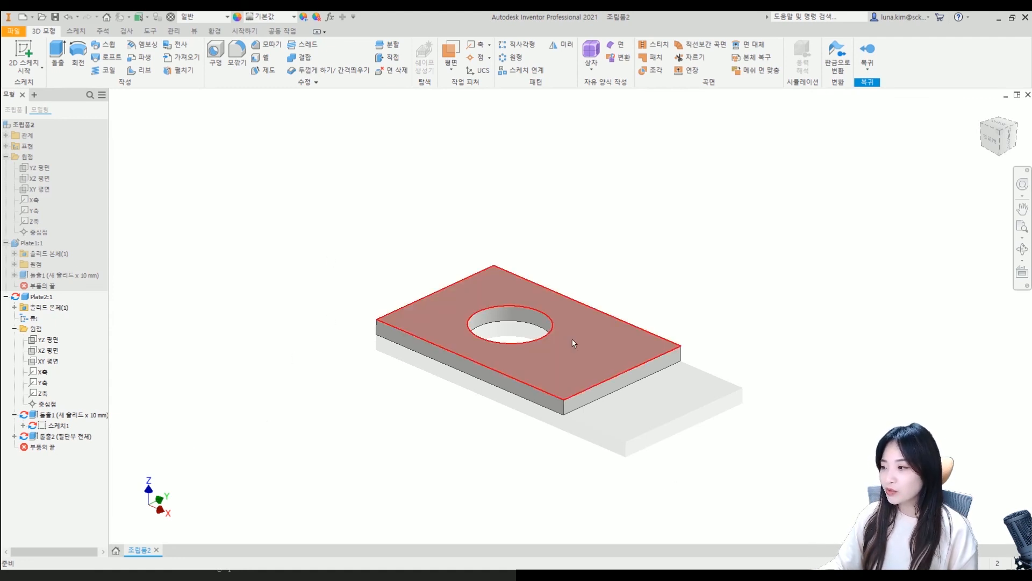
Step: Examine the cut extrusion of Plate2 and its projected-circle sketch, checking the options available for each
{"action": "left_click", "coordinate": [15, 436]}
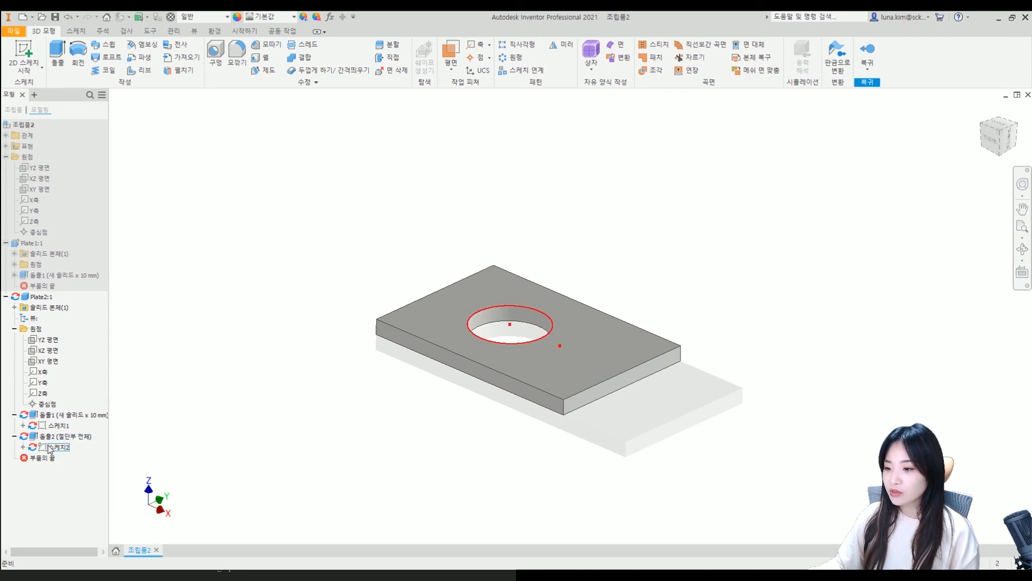
{"action": "right_click", "coordinate": [63, 451]}
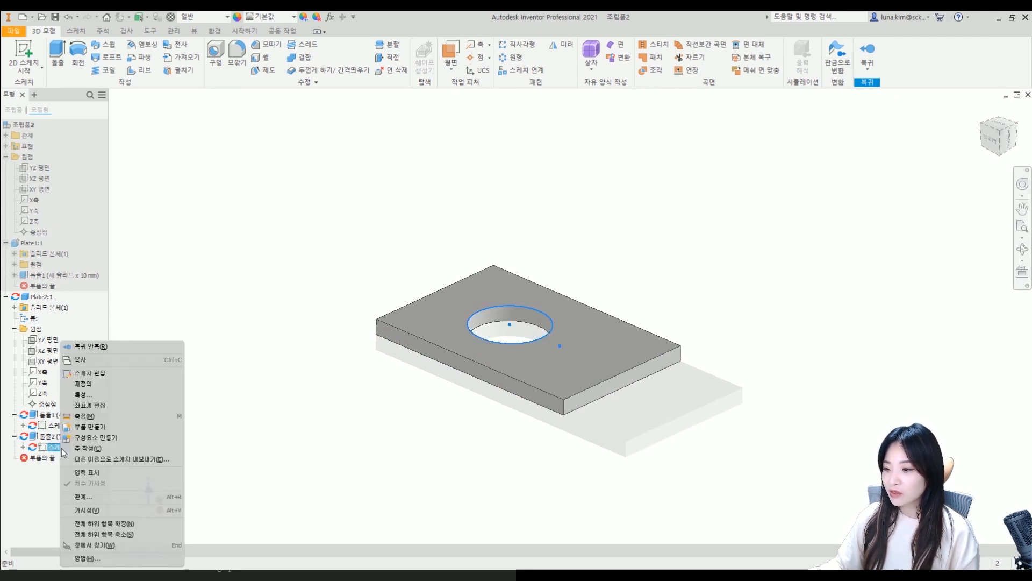
{"action": "left_click", "coordinate": [39, 489]}
{"action": "left_click", "coordinate": [54, 438]}
{"action": "right_click", "coordinate": [47, 449]}
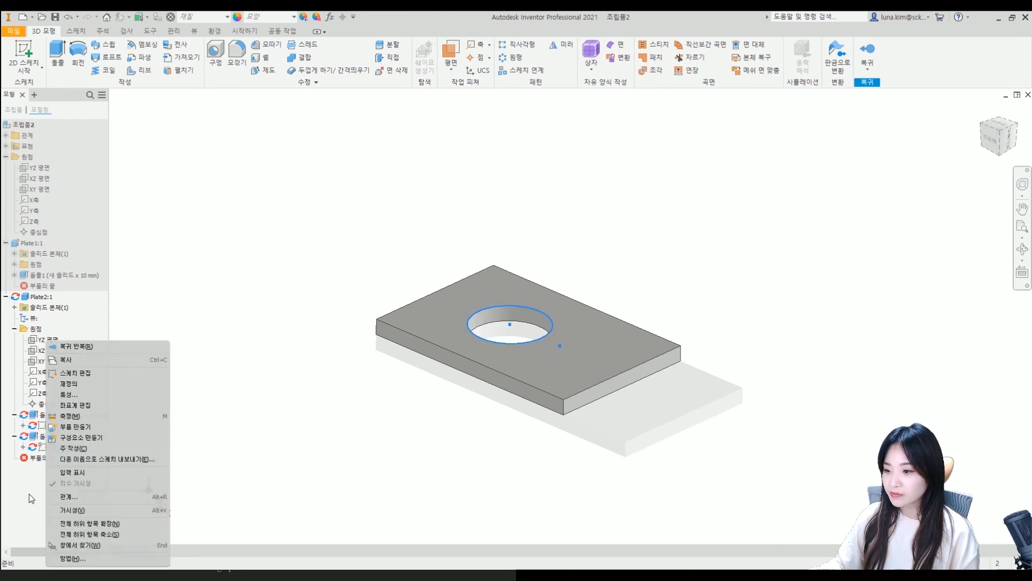
{"action": "left_click", "coordinate": [31, 519]}
{"action": "left_click", "coordinate": [61, 450]}
{"action": "left_click", "coordinate": [62, 438]}
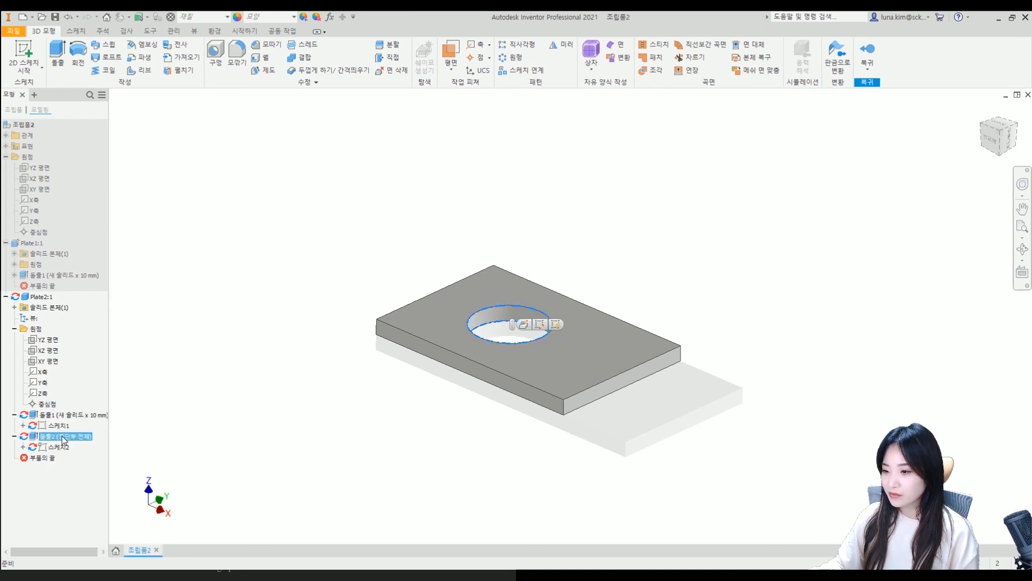
{"action": "right_click", "coordinate": [63, 439]}
{"action": "left_click", "coordinate": [38, 515]}
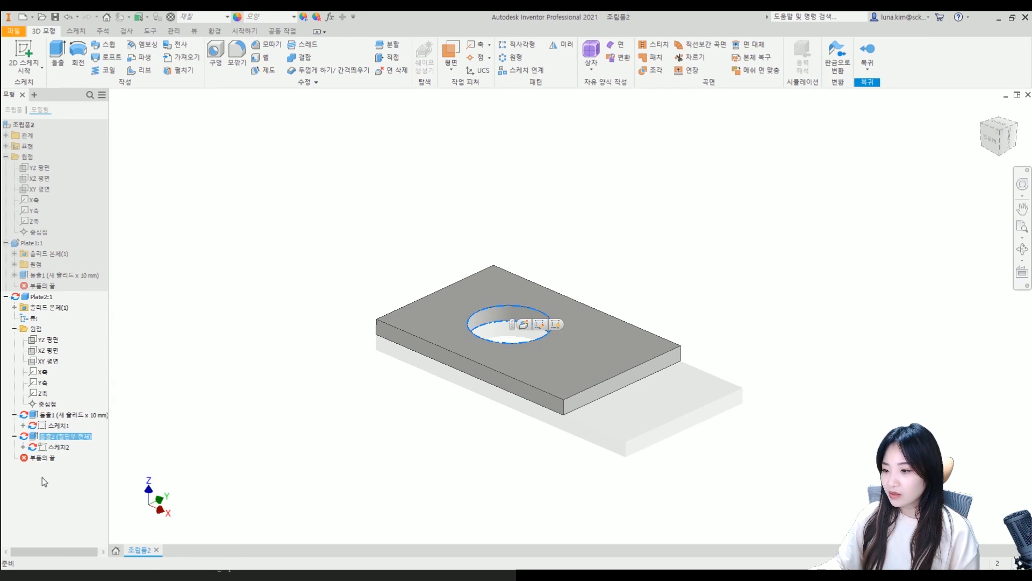
Step: Turn off the Adaptive option of Plate2's through-all cut extrusion and turn it back on
{"action": "right_click", "coordinate": [61, 438]}
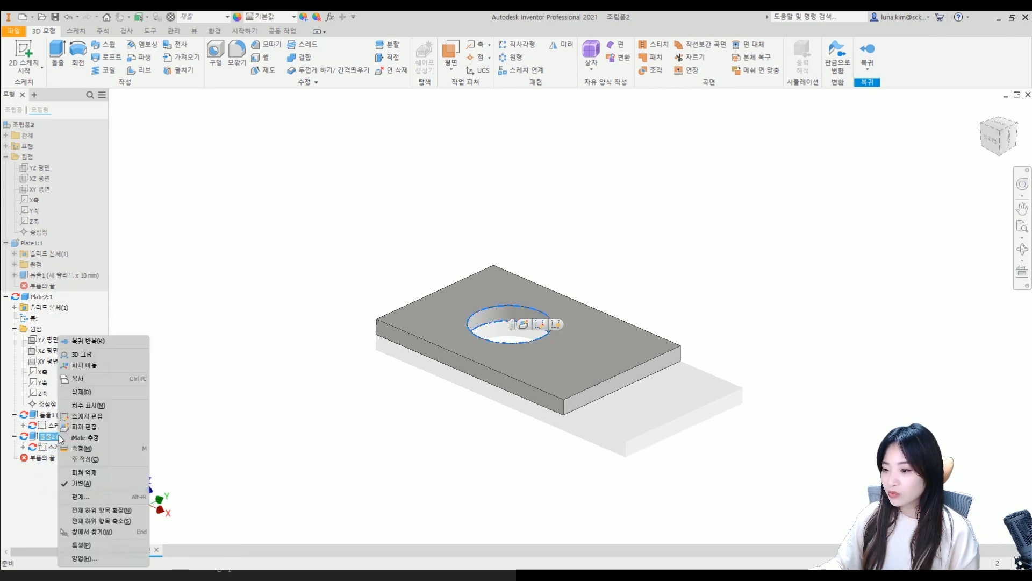
{"action": "left_click", "coordinate": [94, 484]}
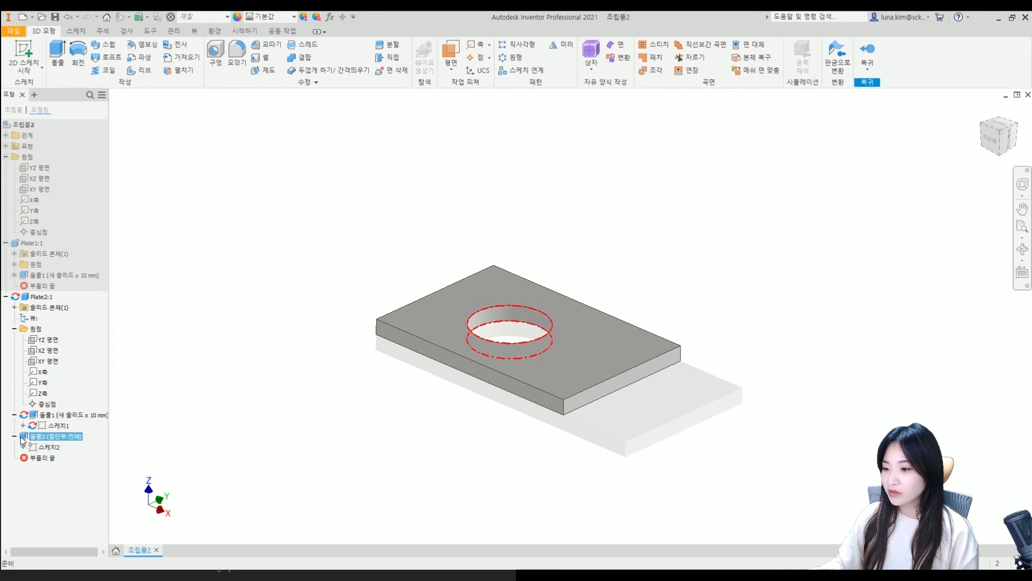
{"action": "right_click", "coordinate": [58, 439]}
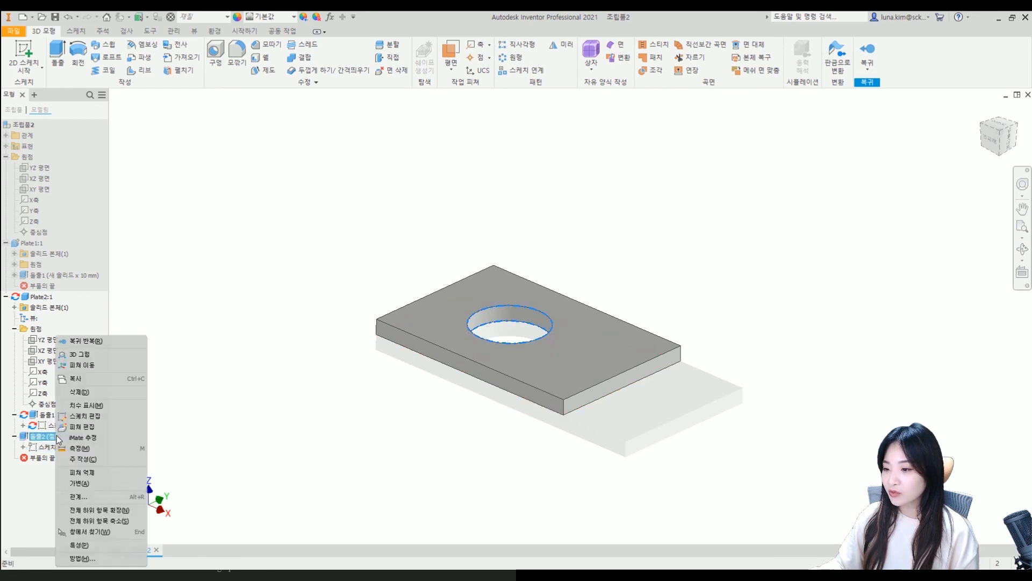
{"action": "left_click", "coordinate": [88, 481]}
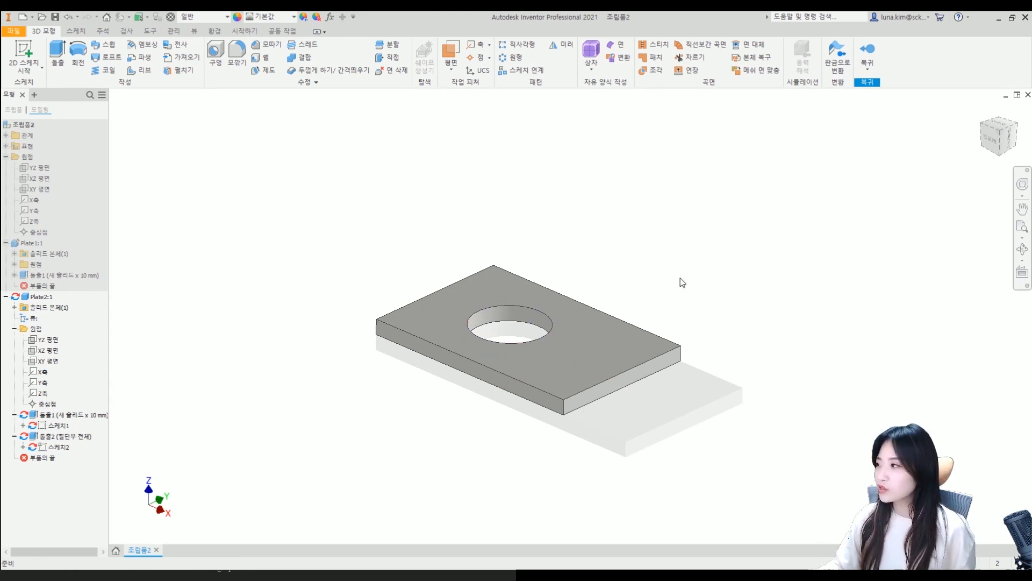
Step: Finish the in-place editing of Plate2 and open Plate1 for in-place editing in the assembly
{"action": "left_click", "coordinate": [867, 51]}
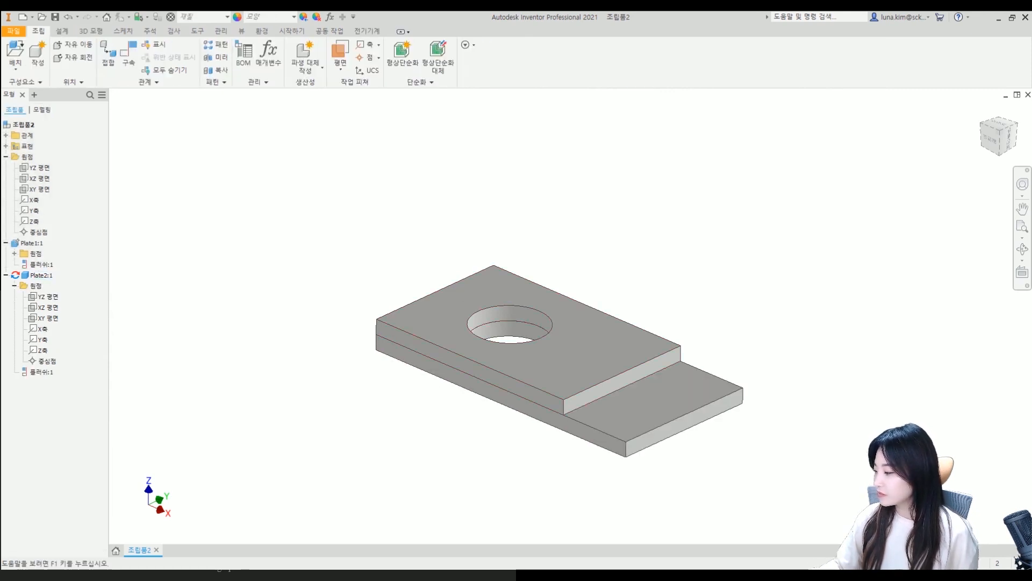
{"action": "mouse_move", "coordinate": [113, 576]}
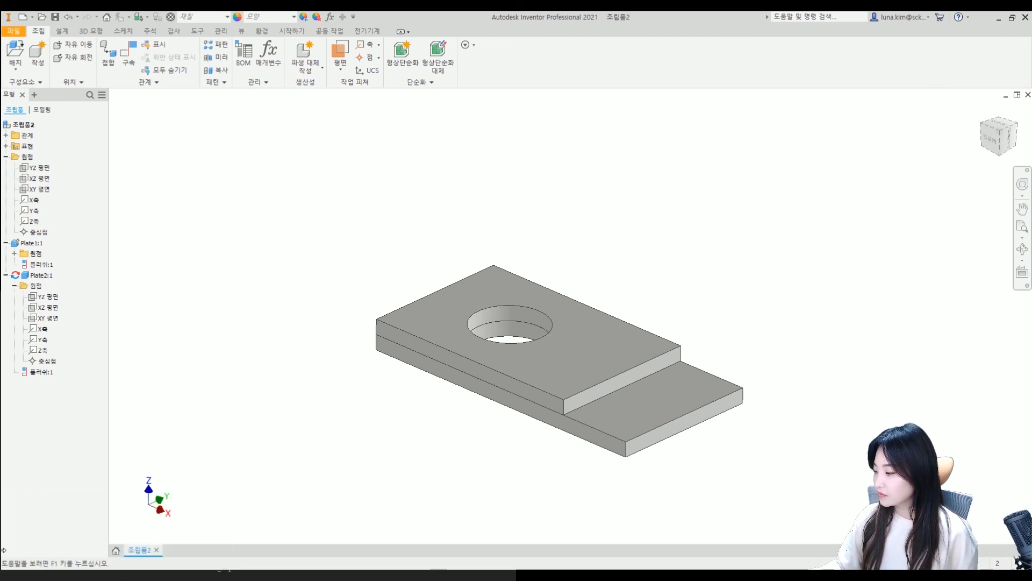
{"action": "double_click", "coordinate": [32, 243]}
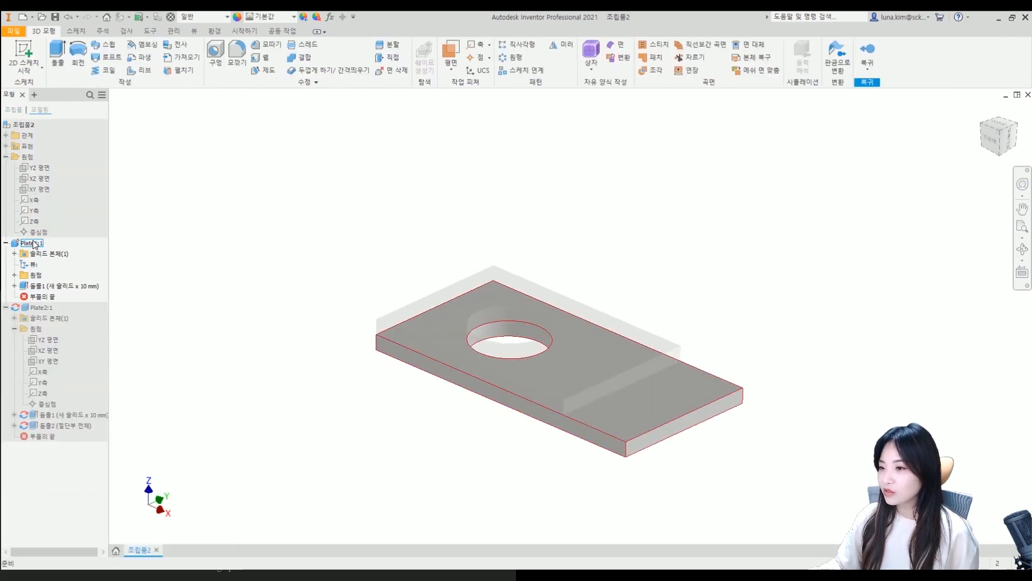
Step: Edit the sketch of Plate1's base extrusion, set the hole circle's diameter to 30 mm and finish the sketch
{"action": "left_click", "coordinate": [15, 286]}
{"action": "left_click", "coordinate": [14, 286]}
{"action": "left_click", "coordinate": [14, 286]}
{"action": "left_click", "coordinate": [33, 295]}
{"action": "left_click", "coordinate": [33, 295]}
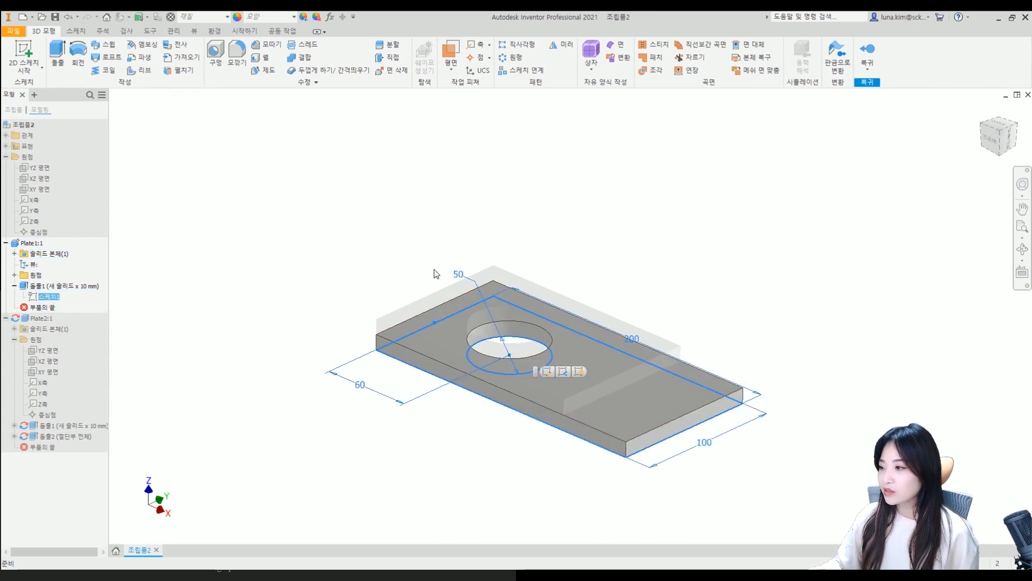
{"action": "left_click", "coordinate": [106, 306]}
{"action": "double_click", "coordinate": [40, 297]}
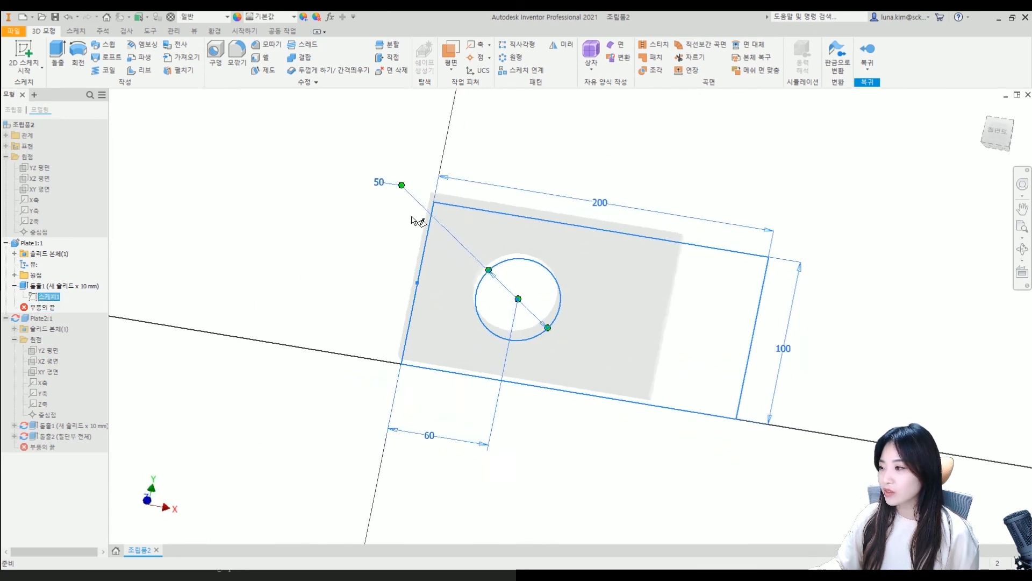
{"action": "double_click", "coordinate": [355, 197]}
{"action": "type", "text": "30"}
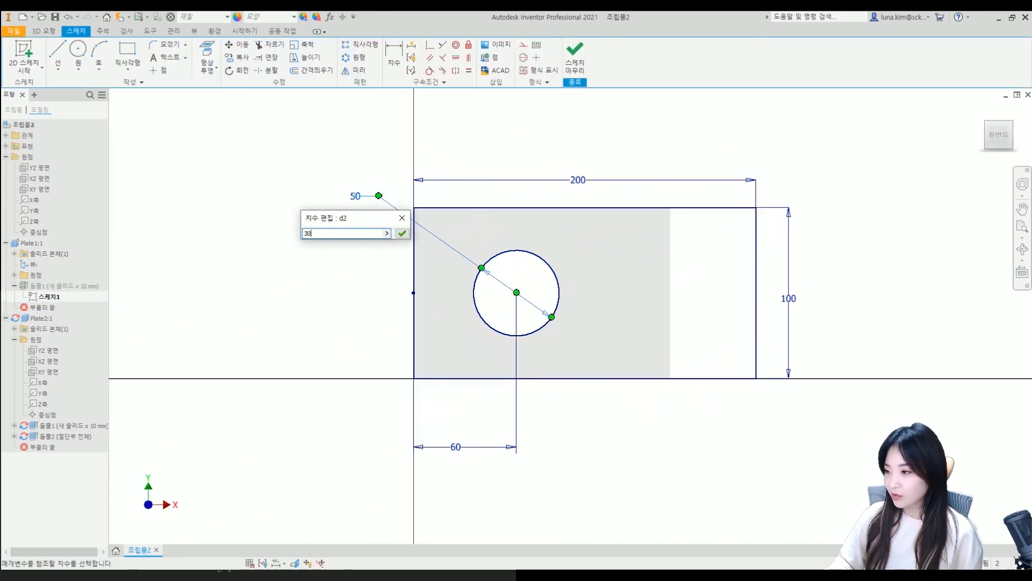
{"action": "key", "text": "Return"}
{"action": "left_click", "coordinate": [575, 58]}
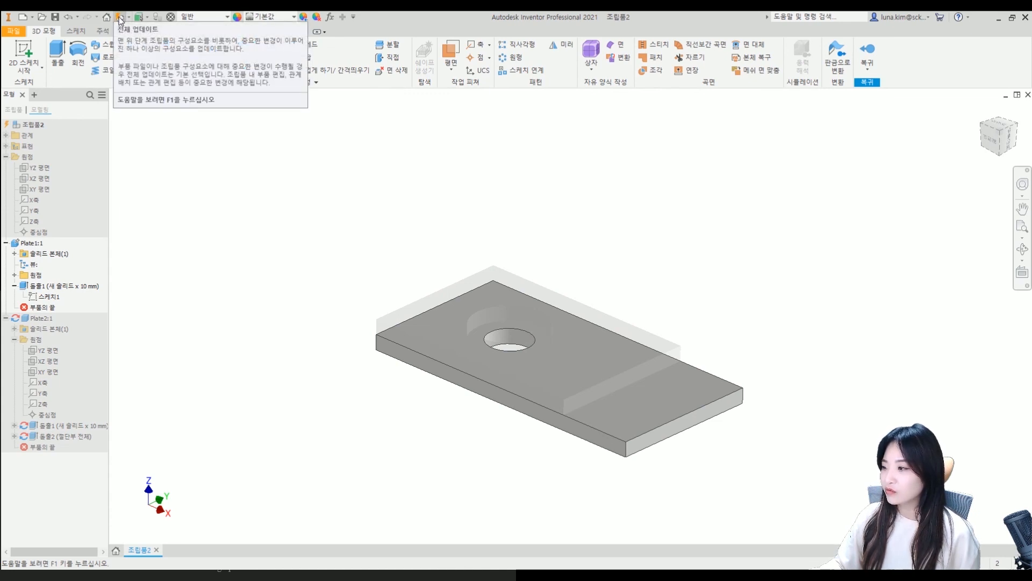
Step: Update all components to carry the hole change over to Plate2, and finish editing Plate1 to return to the assembly
{"action": "scroll", "coordinate": [495, 402], "scroll_direction": "up", "scroll_amount": 5}
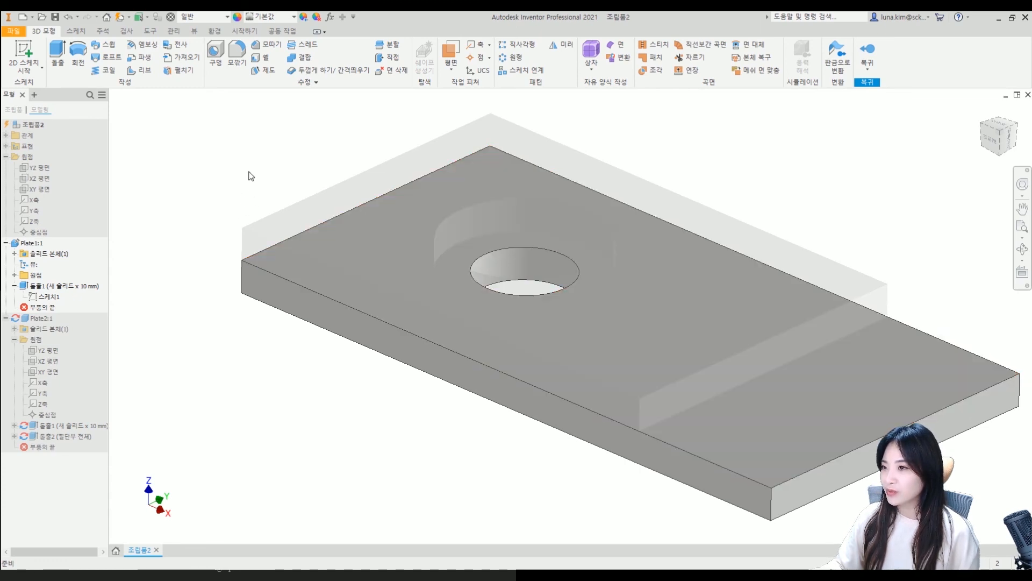
{"action": "left_click", "coordinate": [120, 18]}
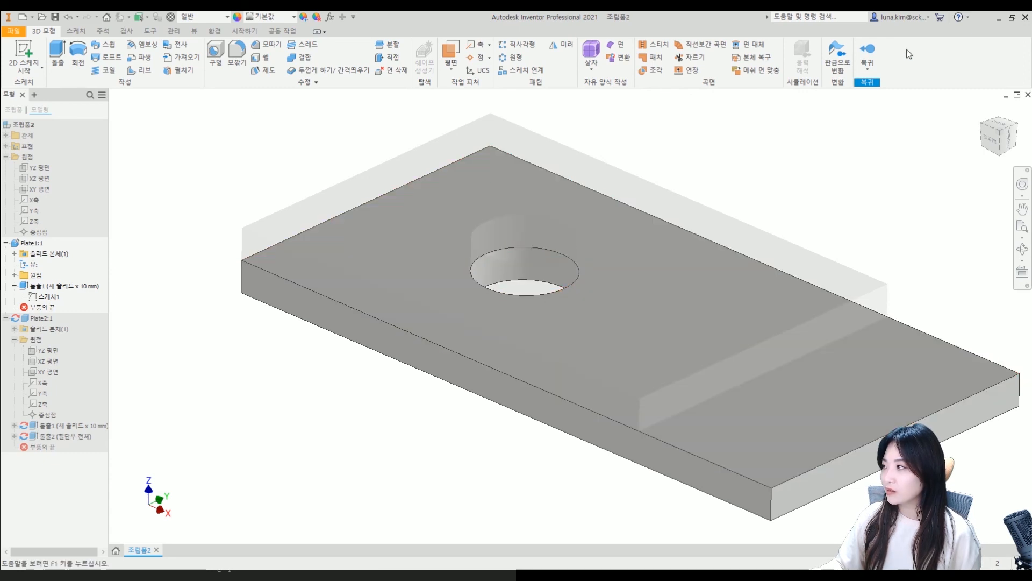
{"action": "left_click", "coordinate": [867, 53]}
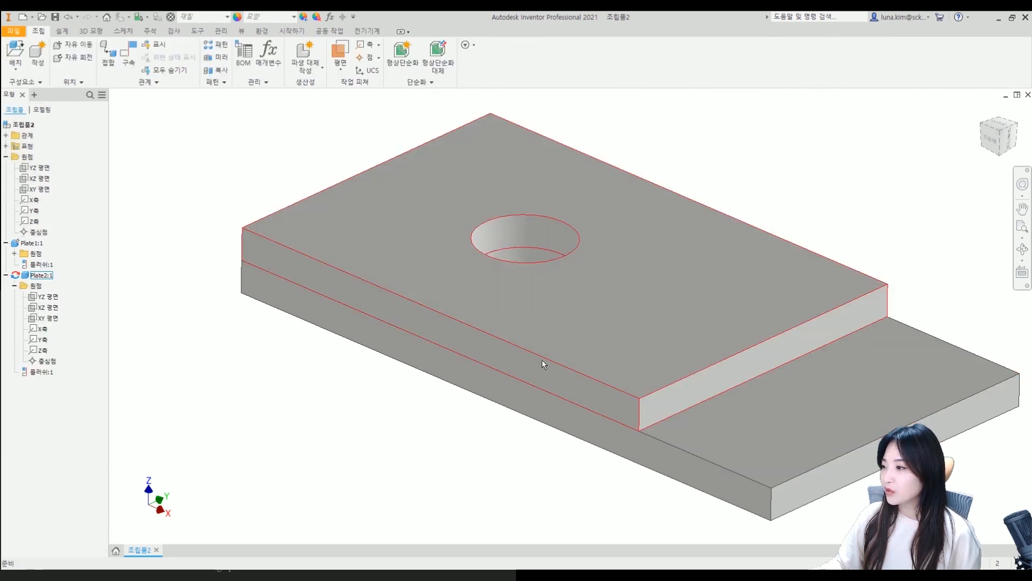
{"action": "left_click", "coordinate": [999, 124]}
{"action": "middle_click_drag", "start_coordinate": [526, 414], "coordinate": [502, 305], "text": "shift"}
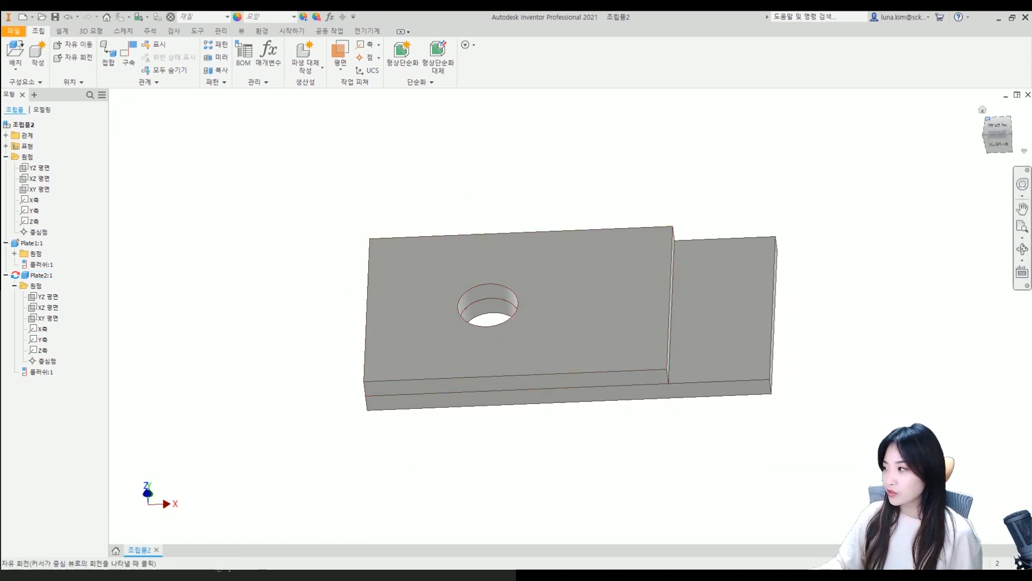
{"action": "left_click", "coordinate": [983, 110]}
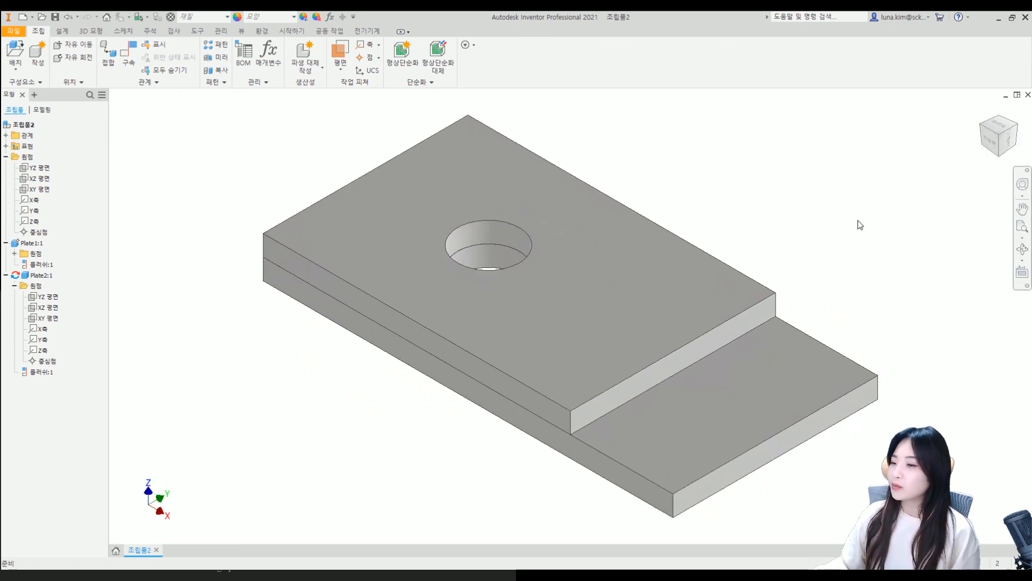